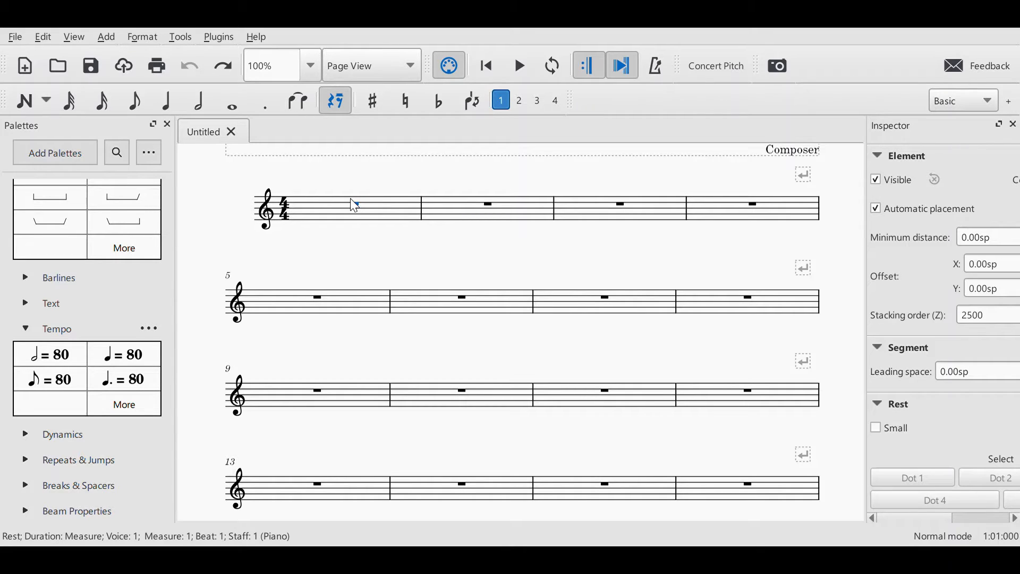
# Step: Enter a quarter-note A4 at the start of measure 1, then leave note input
pyautogui.press('n')
pyautogui.press('a')
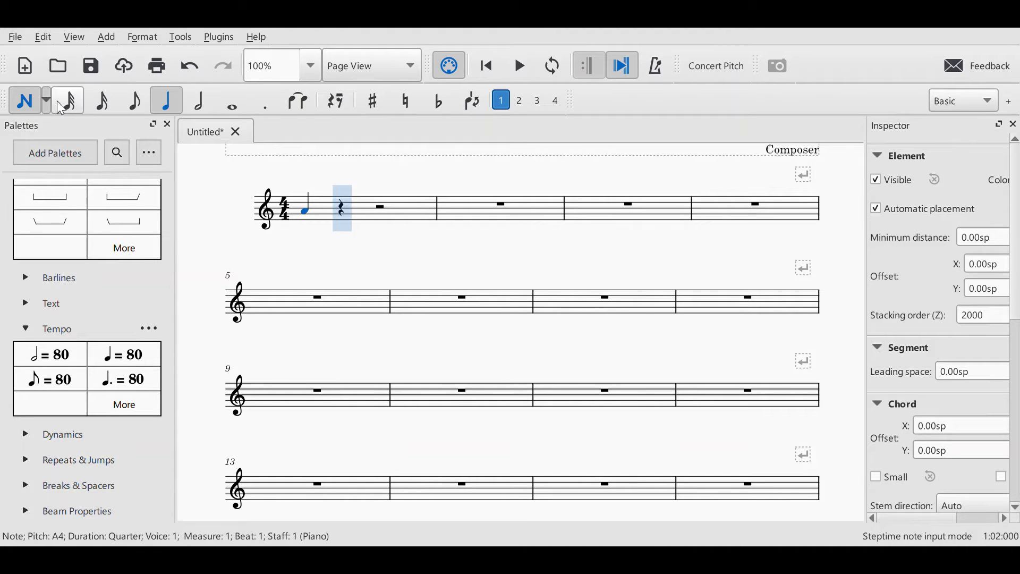
pyautogui.click(25, 109)
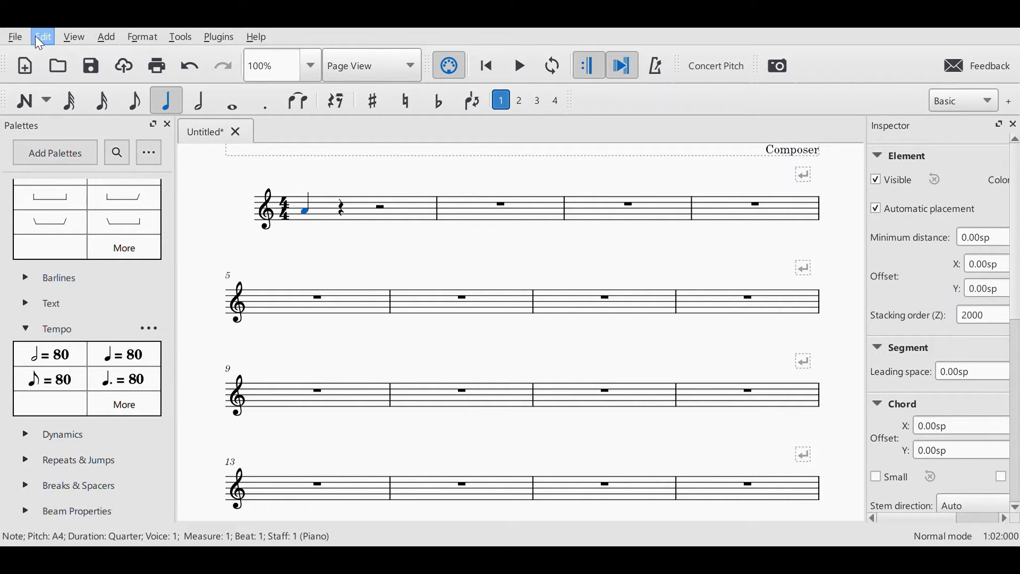
pyautogui.press('Escape')
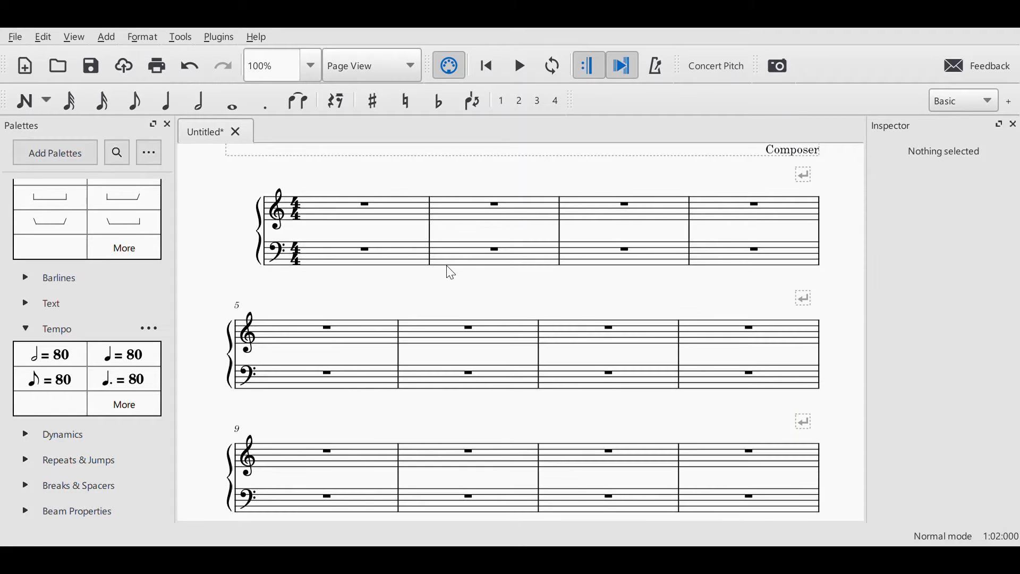
# Step: Apply the one-sharp key signature to the treble staff starting at measure 1
pyautogui.moveTo(448, 269); pyautogui.dragTo(458, 337)
pyautogui.click(390, 274)
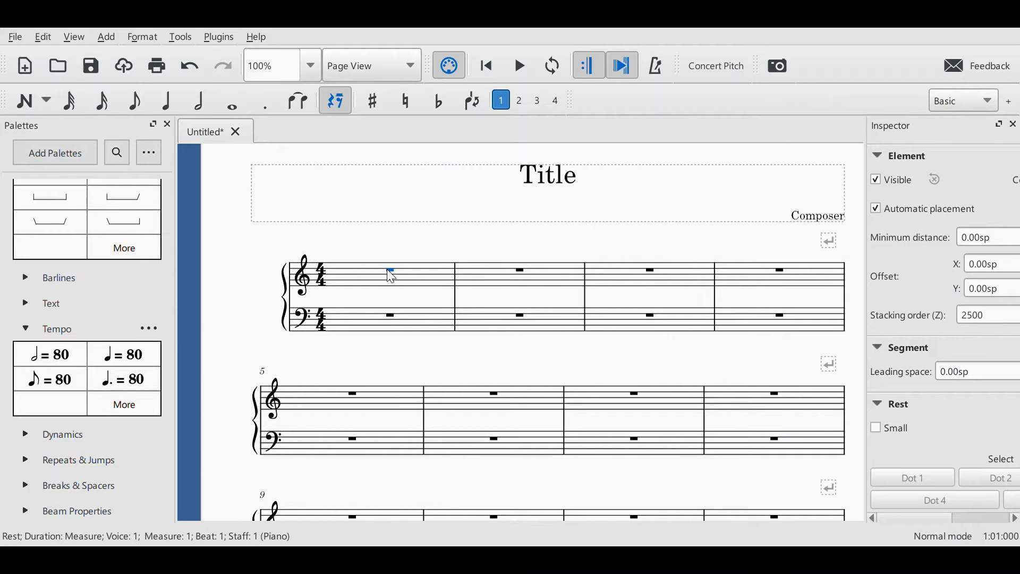
pyautogui.moveTo(165, 419); pyautogui.dragTo(165, 260)
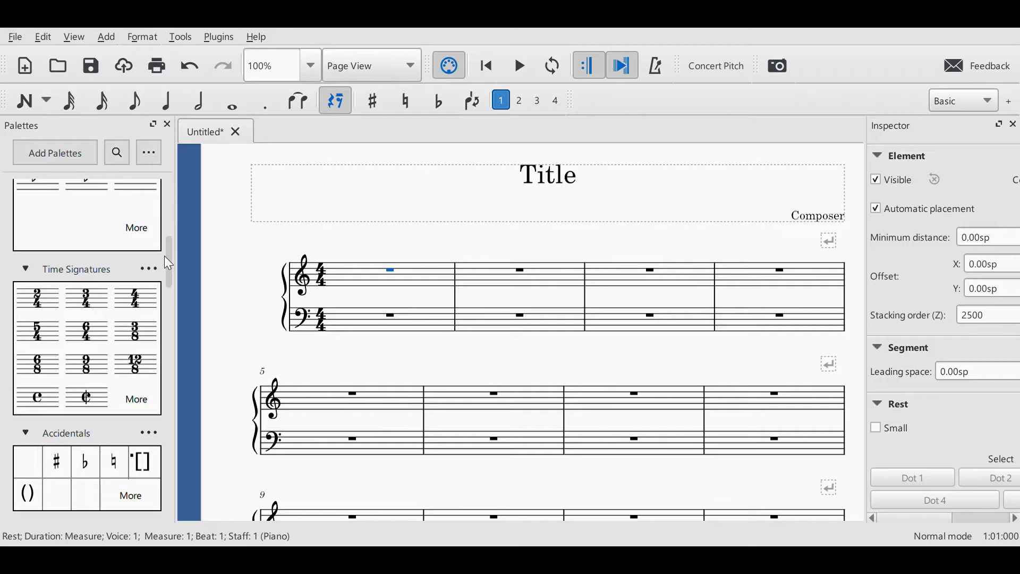
pyautogui.moveTo(168, 259); pyautogui.dragTo(187, 228)
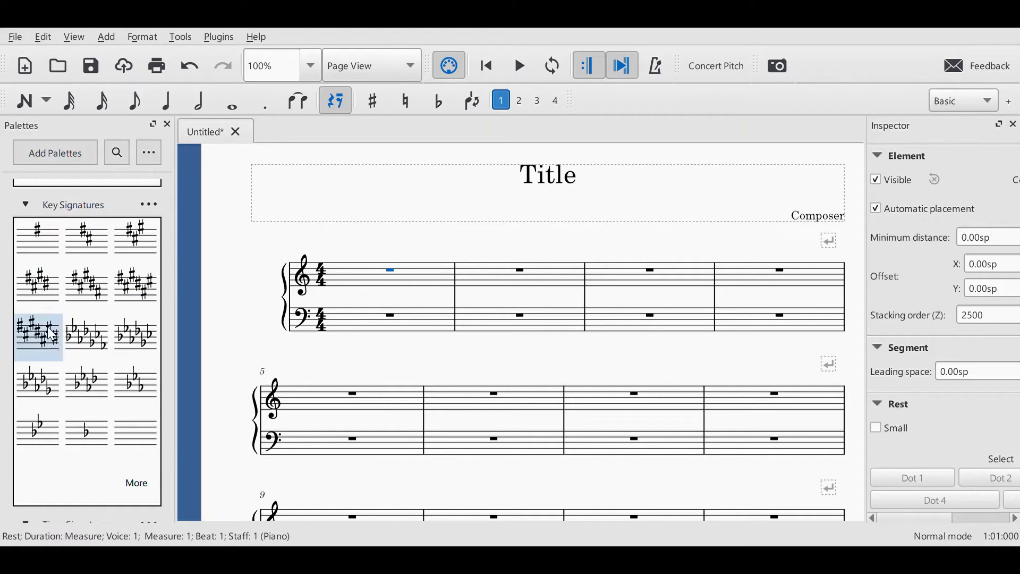
pyautogui.click(32, 239)
pyautogui.click(413, 276)
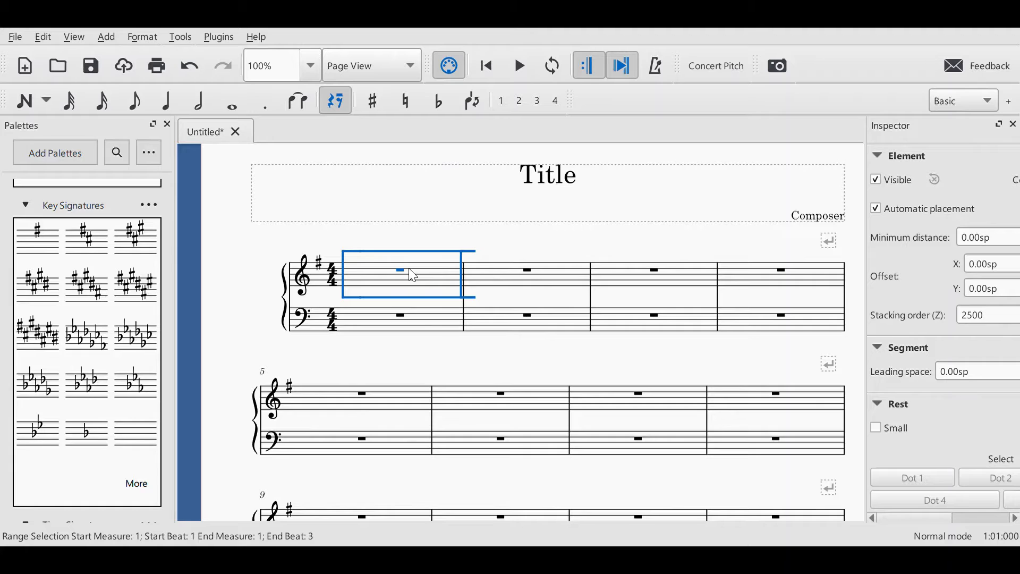
# Step: Enter a G at the start of the bass staff, lower it one octave to G2, and make it a sixteenth note
pyautogui.click(401, 315)
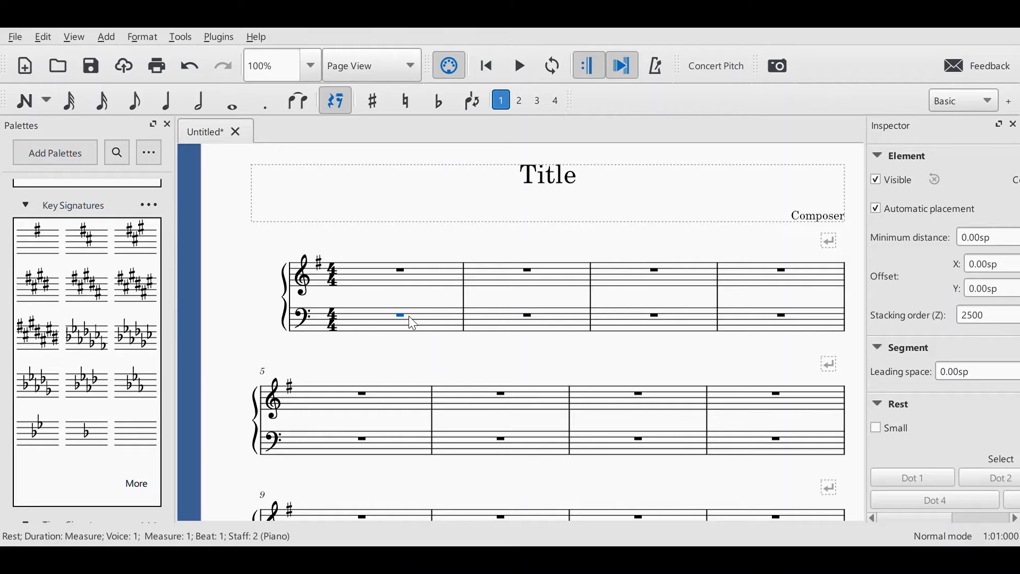
pyautogui.press('n')
pyautogui.press('g')
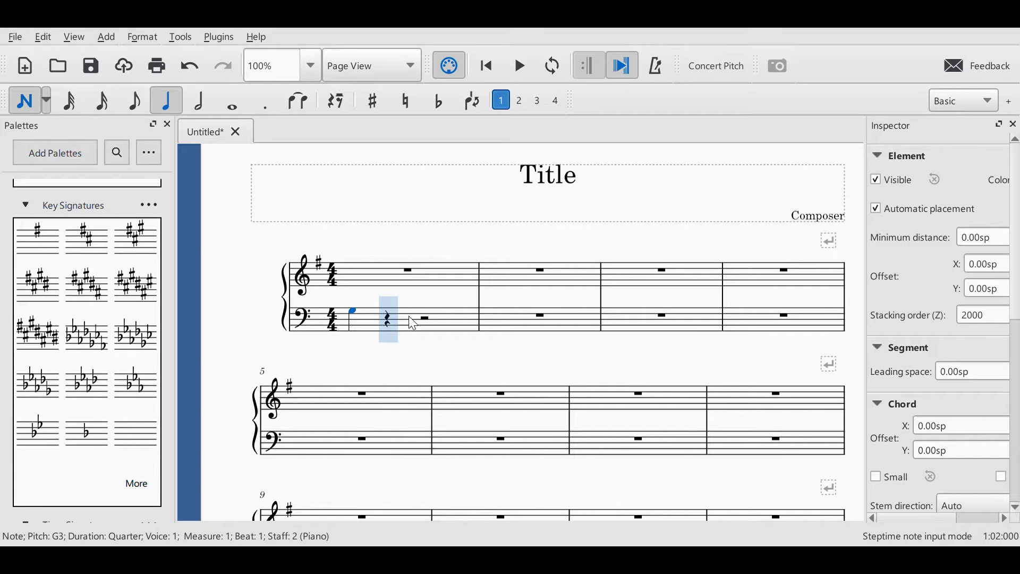
pyautogui.hotkey('ctrl', 'Down')
pyautogui.click(103, 101)
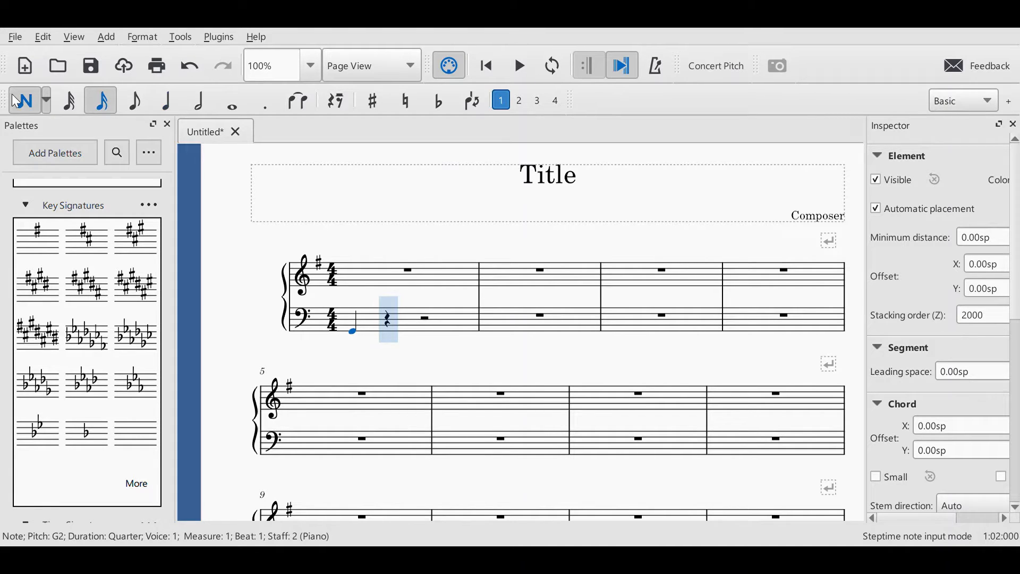
pyautogui.click(16, 101)
pyautogui.click(103, 101)
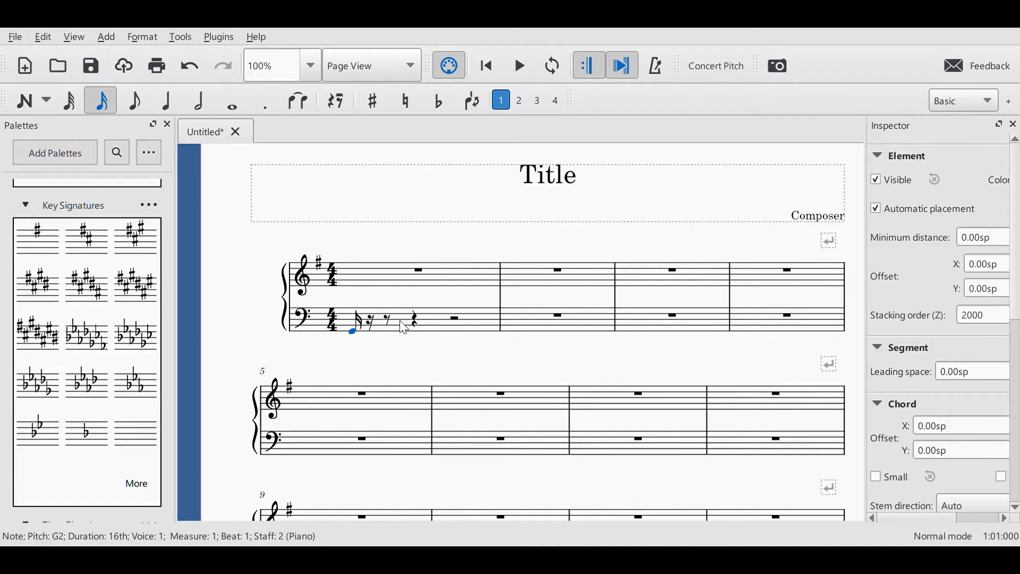
pyautogui.press('n')
pyautogui.press('b')
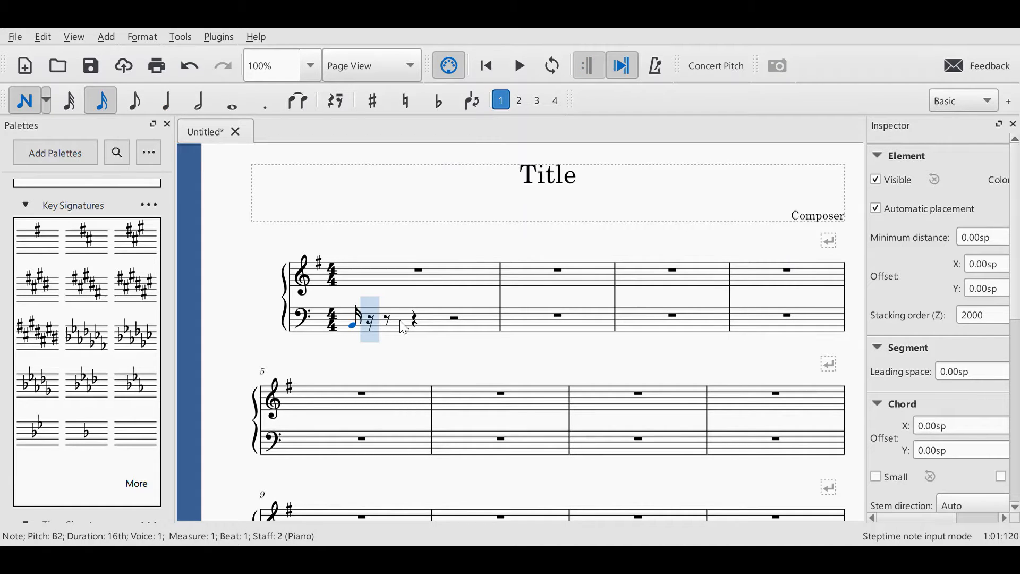
pyautogui.press('Escape')
# Step: Complete beats 1 and 2 of bass measure 1 with sixteenth notes B, D, G, then D, B, G, B
pyautogui.click(374, 326)
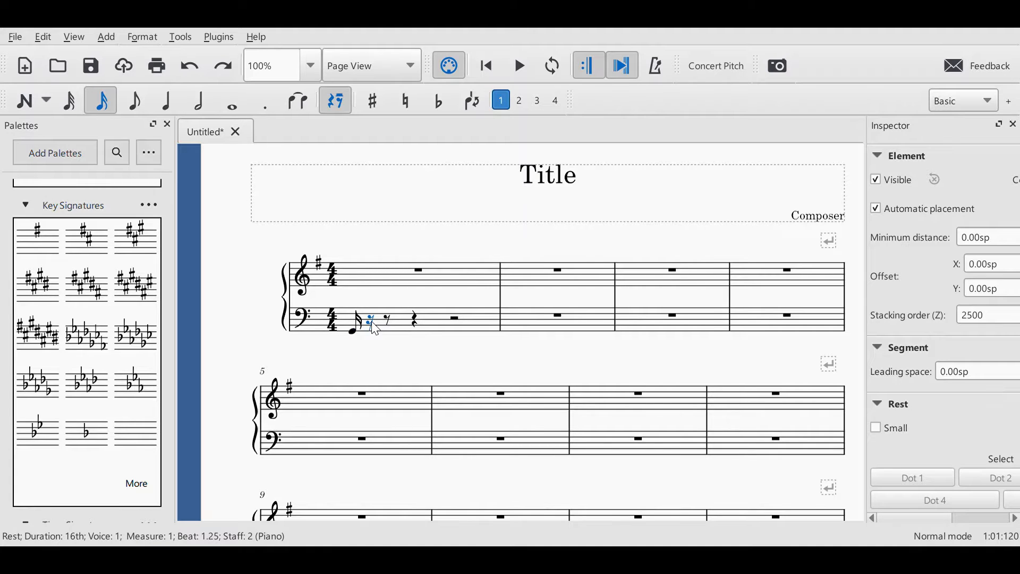
pyautogui.press('n')
pyautogui.press('c')
pyautogui.press('e')
pyautogui.press('g')
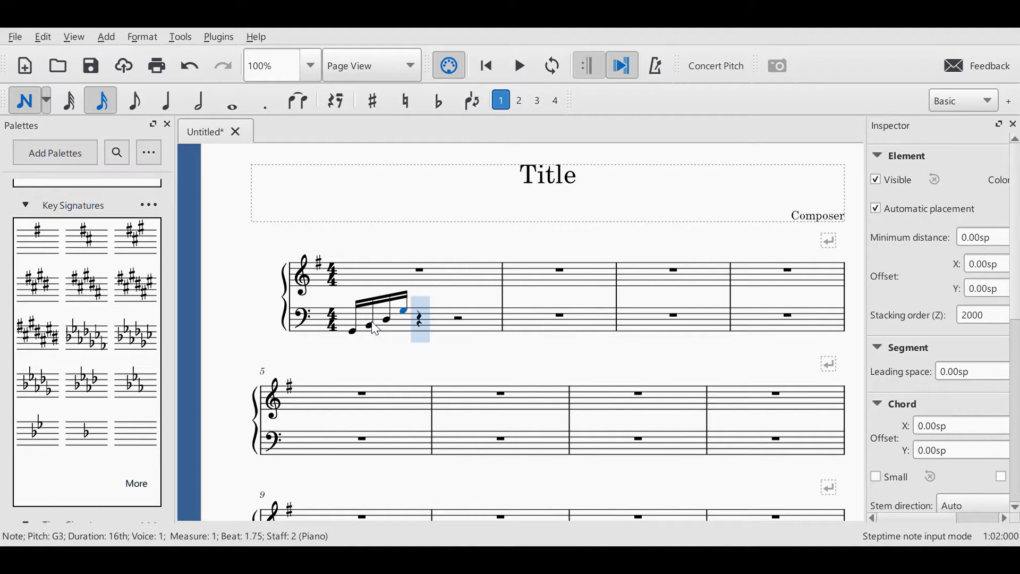
pyautogui.press('d')
pyautogui.press('c')
pyautogui.press('b')
pyautogui.press('c')
# Step: Fill beats 3 and 4 of bass measure 1 with sixteenth notes D, G, D, B, then G, B, D, G
pyautogui.press('d')
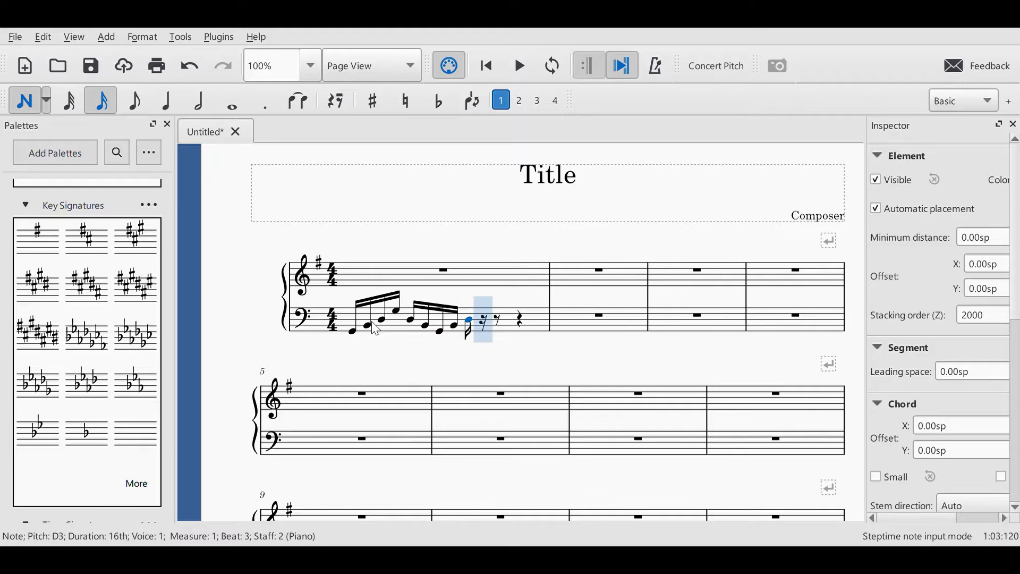
pyautogui.press('g')
pyautogui.press('e')
pyautogui.press('c')
pyautogui.press('g')
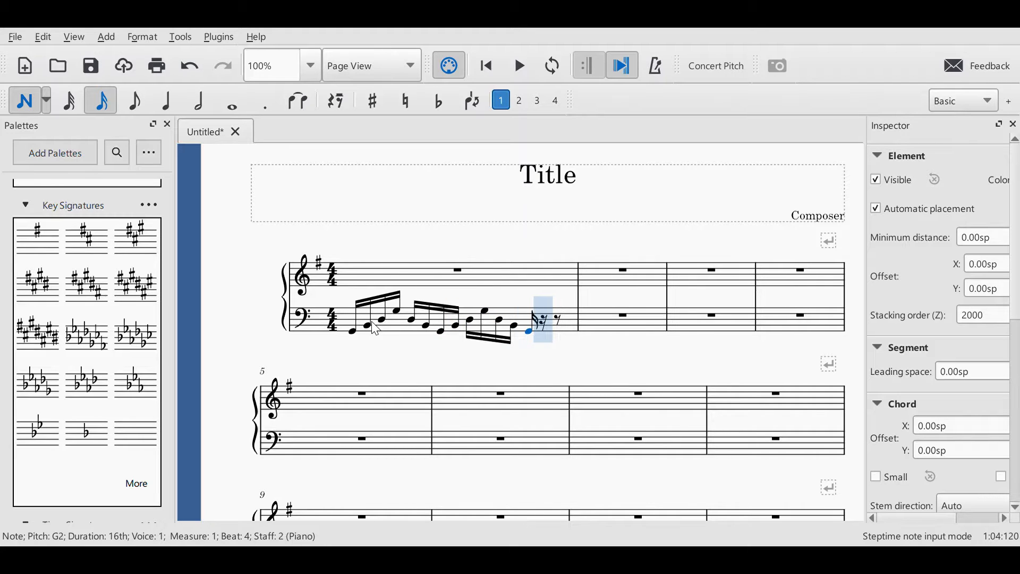
pyautogui.press('d')
pyautogui.hotkey('ctrl', 'z')
pyautogui.press('b')
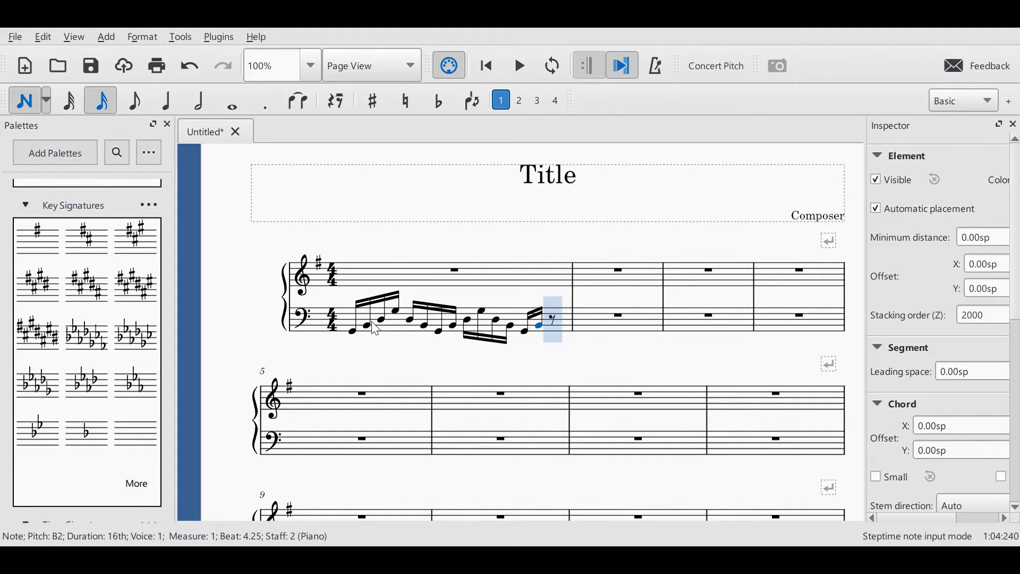
pyautogui.press('d')
pyautogui.press('g')
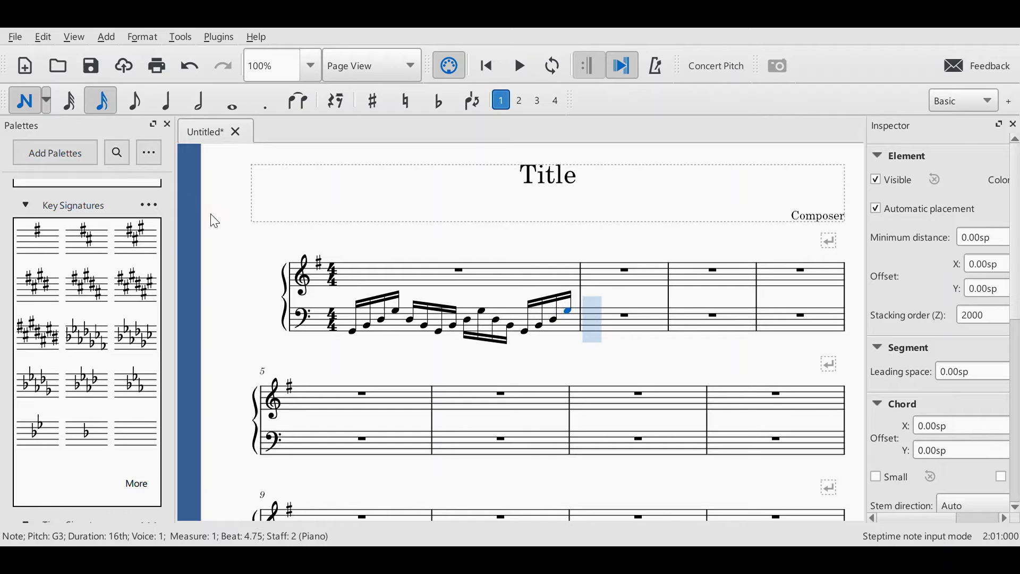
# Step: Copy the full sixteenth-note pattern of bass measure 1 into bass measures 2 and 3
pyautogui.click(353, 332)
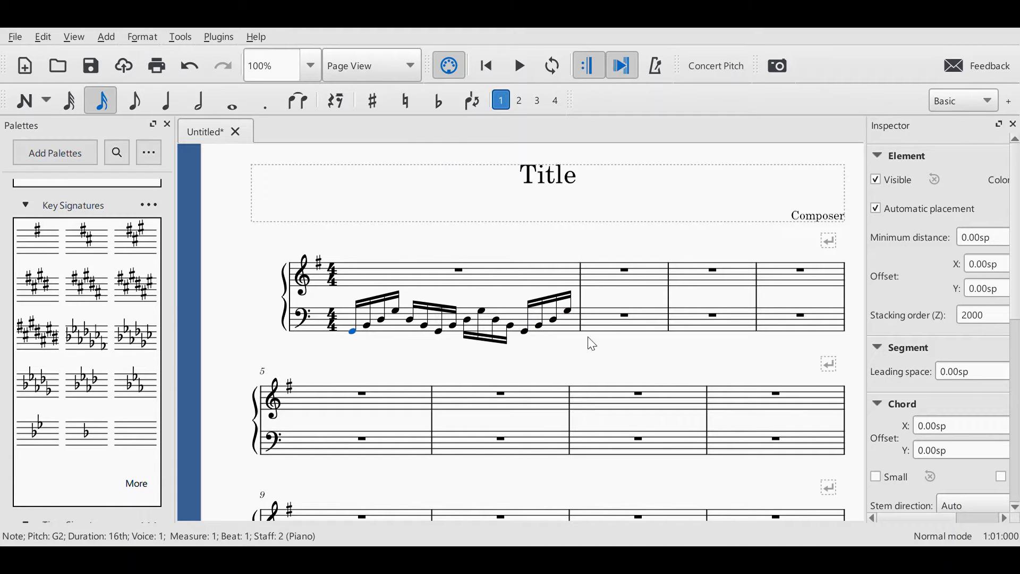
pyautogui.keyDown('shift'); pyautogui.click(572, 317); pyautogui.keyUp('shift')
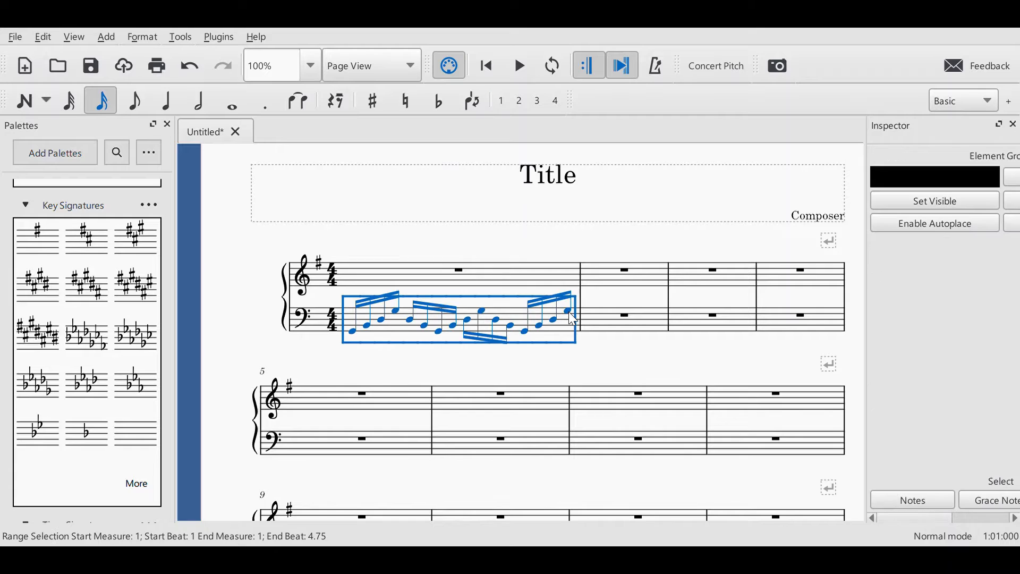
pyautogui.click(626, 316)
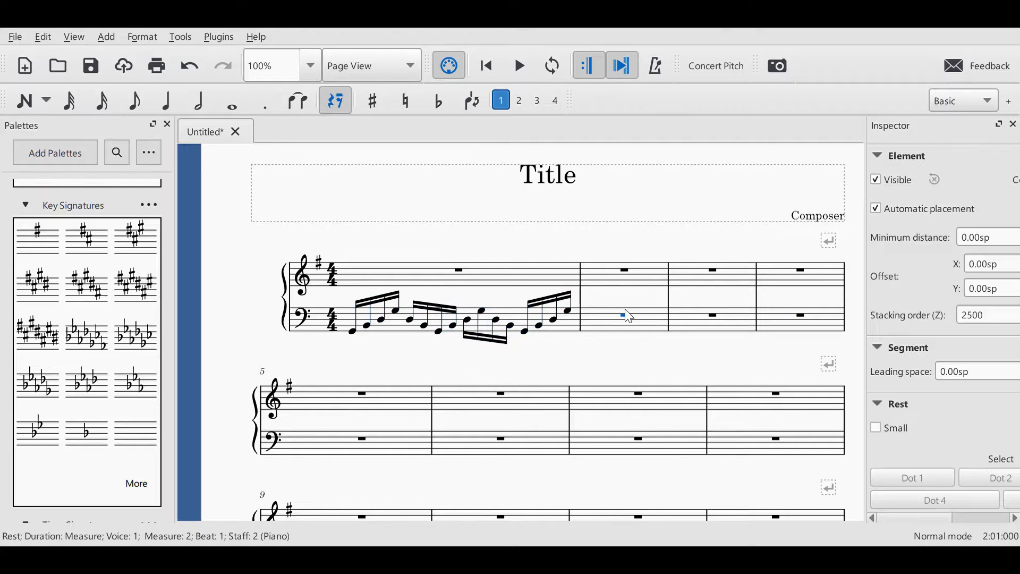
pyautogui.hotkey('ctrl', 'v')
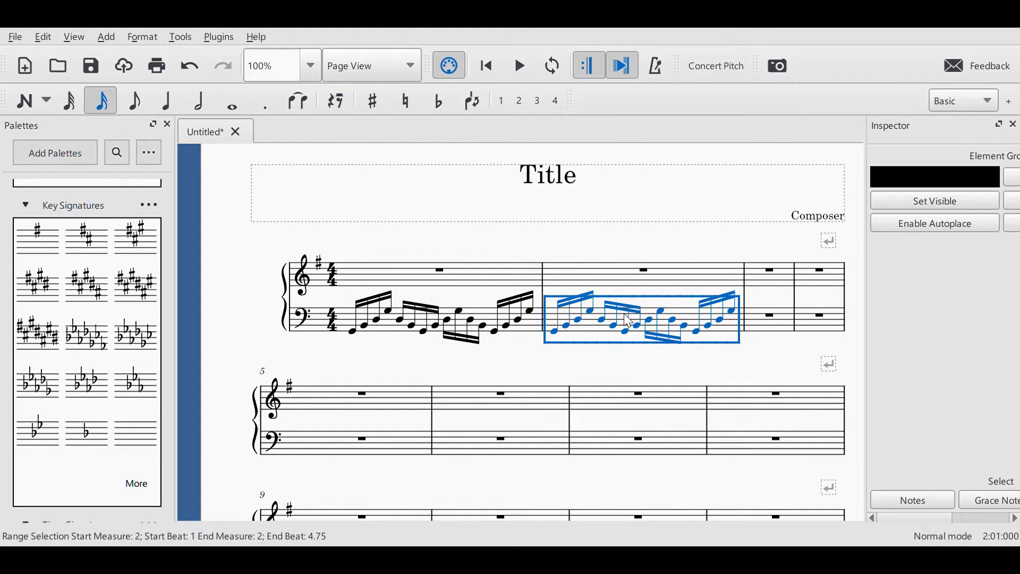
pyautogui.click(776, 317)
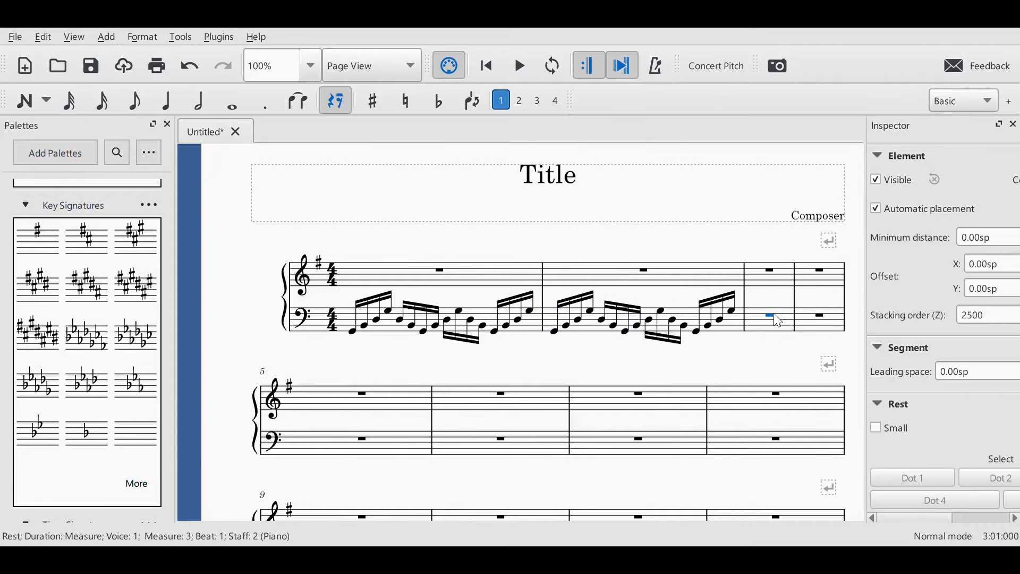
pyautogui.hotkey('ctrl', 'v')
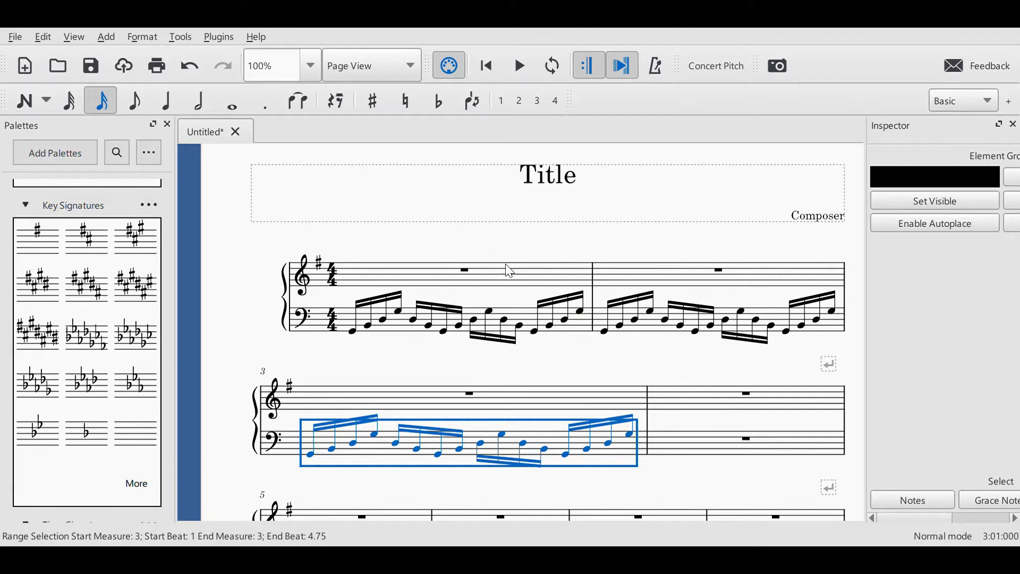
# Step: Split the whole-measure rest in treble measure 1 into four quarter rests
pyautogui.click(467, 271)
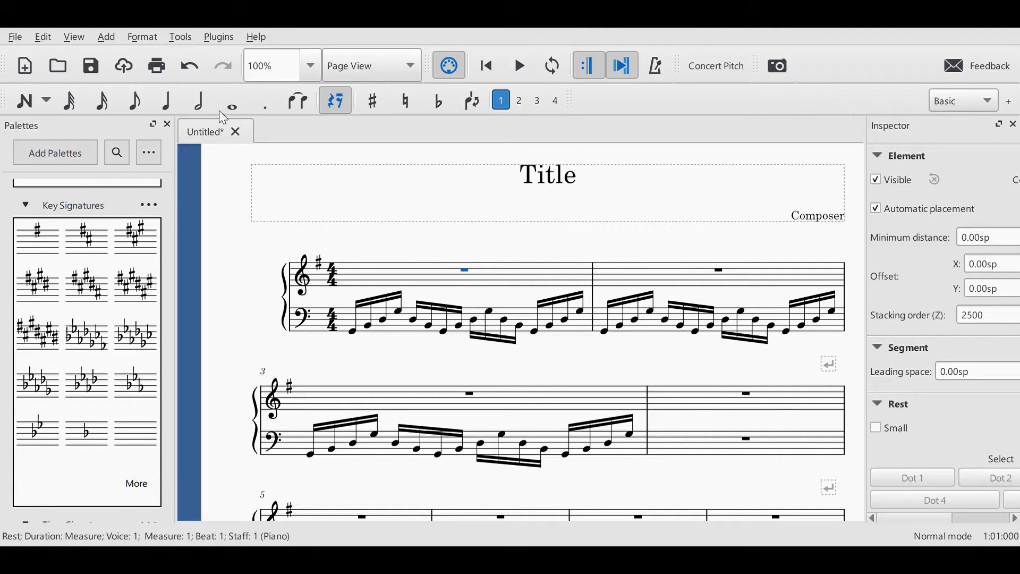
pyautogui.click(166, 102)
pyautogui.click(471, 273)
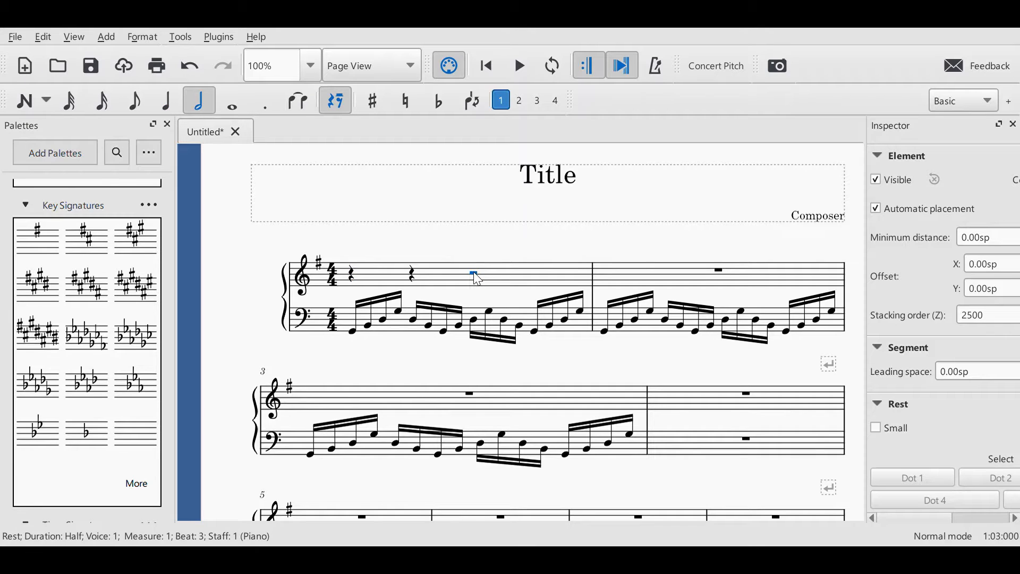
pyautogui.click(166, 101)
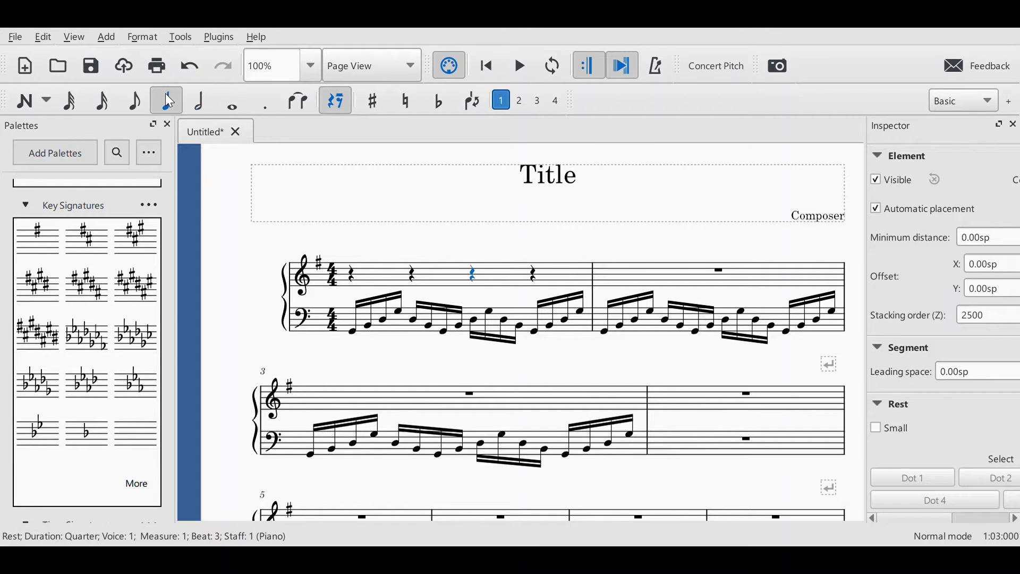
# Step: Enter treble quarter notes G4 and F♯4 on beats 3 and 4 of measure 1, then D4, E4, F♯4 in measure 2
pyautogui.press('n')
pyautogui.press('g')
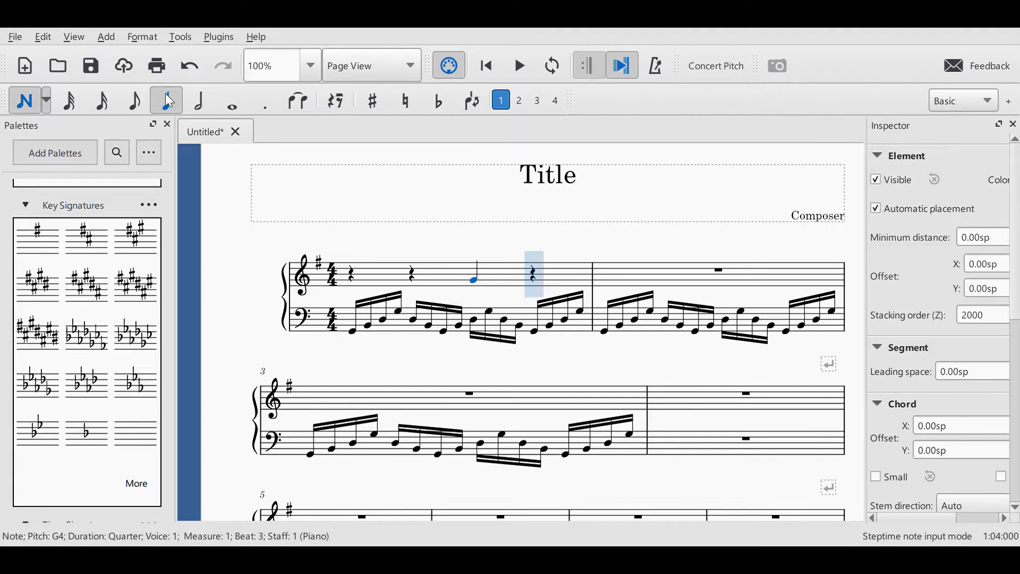
pyautogui.press('f')
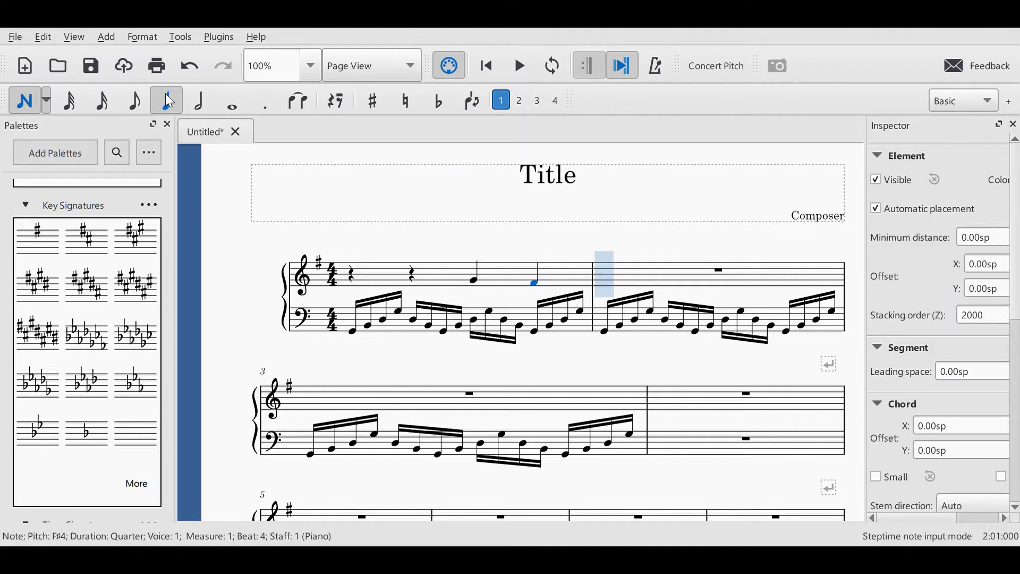
pyautogui.press('d')
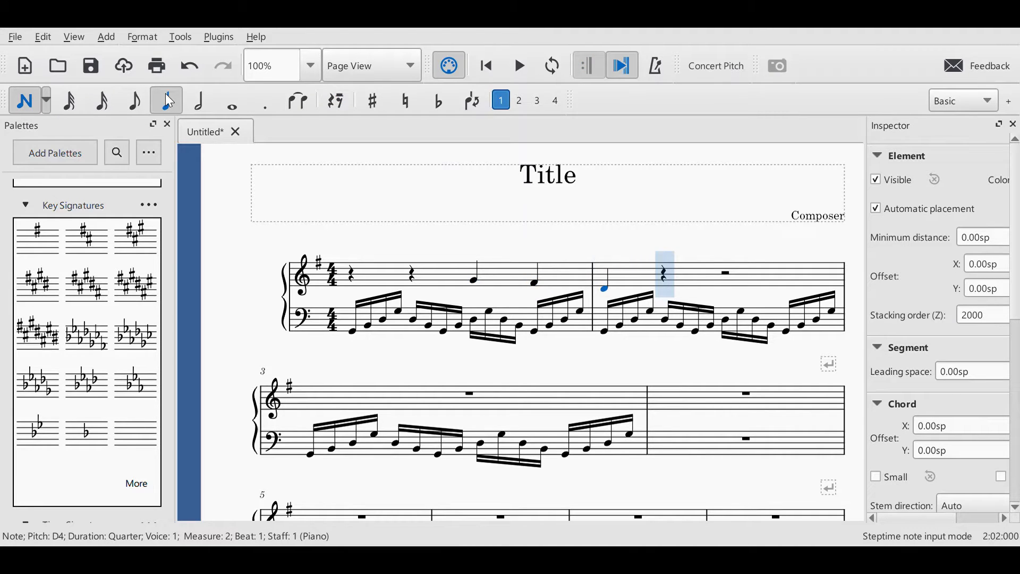
pyautogui.press('e')
pyautogui.press('f')
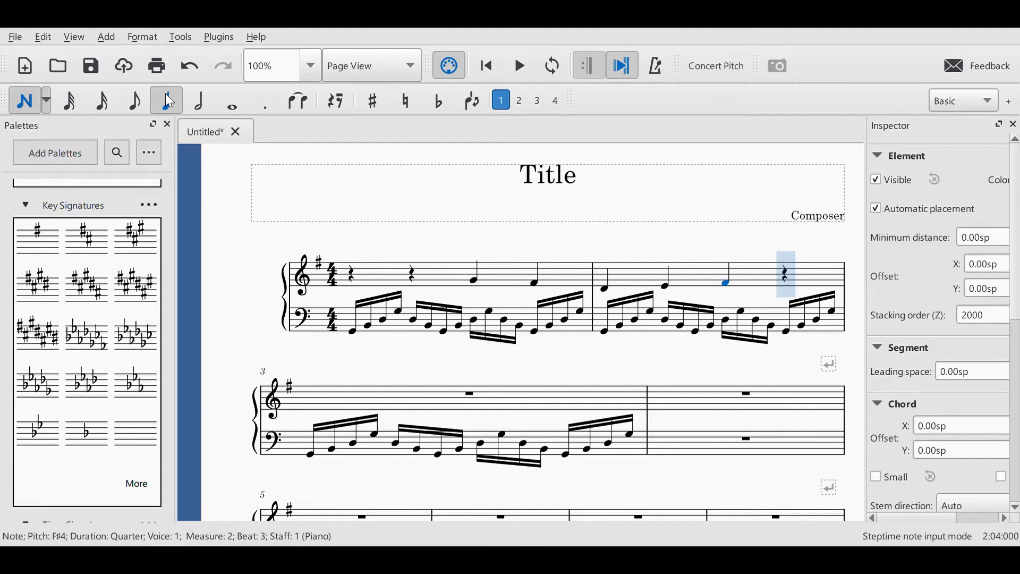
pyautogui.press('Escape')
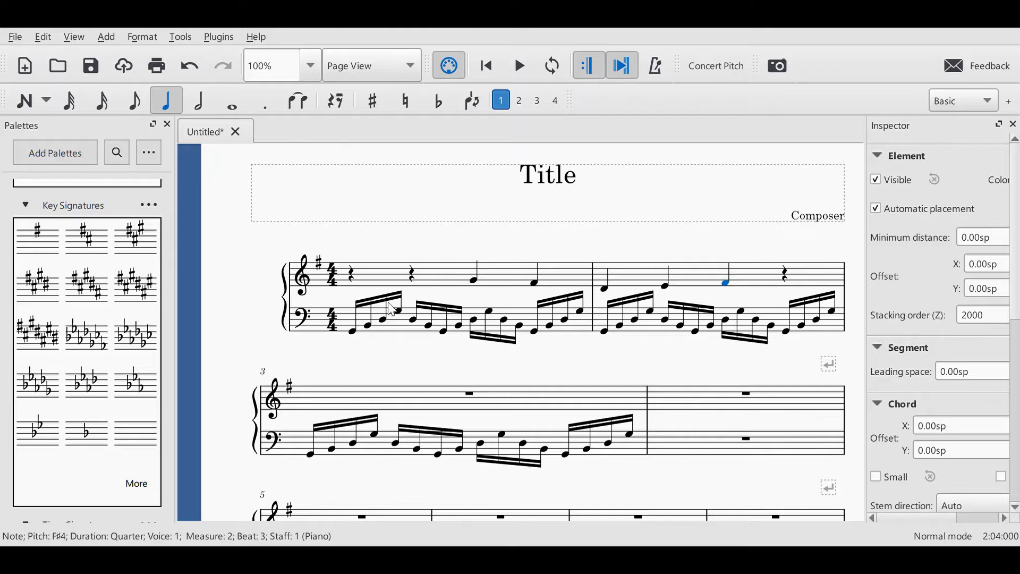
# Step: Play the score back from the first bass note, then stop playback
pyautogui.click(353, 332)
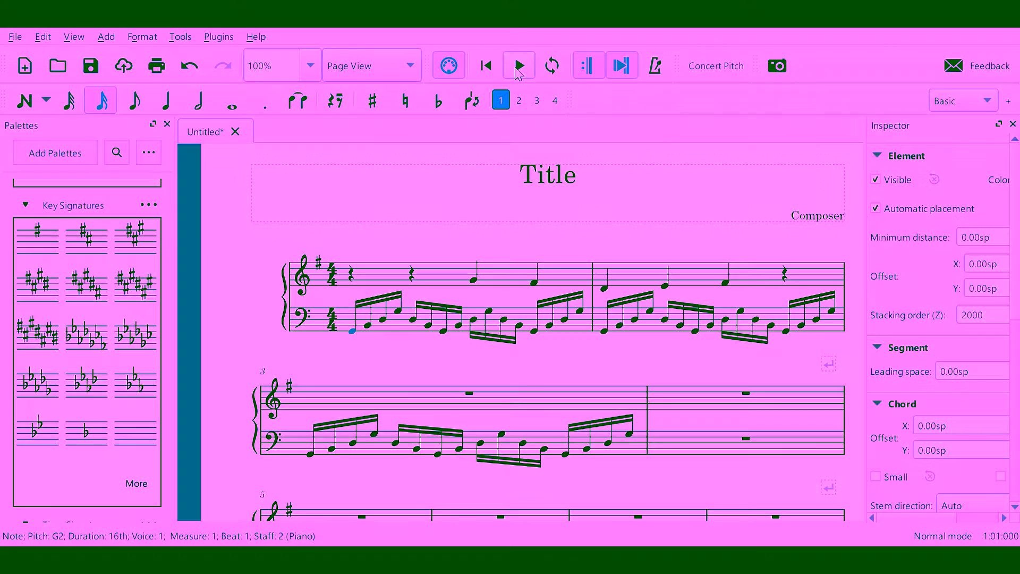
pyautogui.click(516, 69)
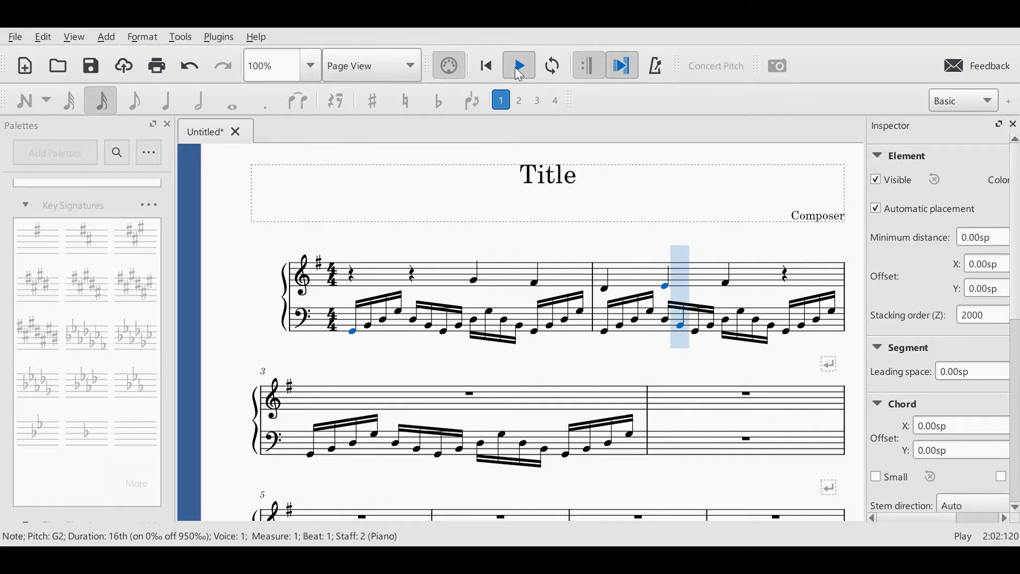
pyautogui.click(514, 67)
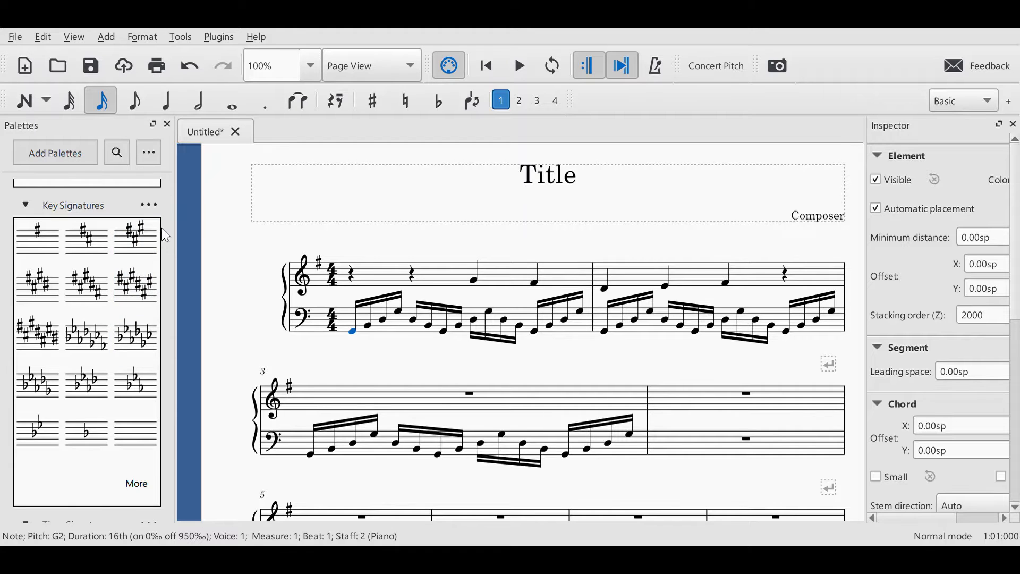
# Step: Add a quarter-note tempo marking at the start of measure 1 and set it to 50
pyautogui.moveTo(167, 223); pyautogui.dragTo(185, 435)
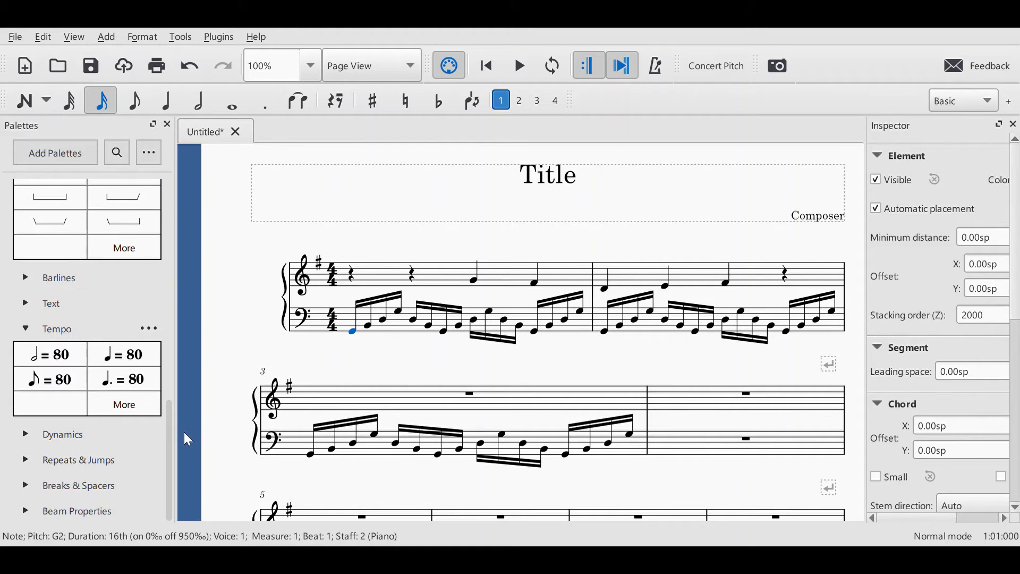
pyautogui.click(124, 354)
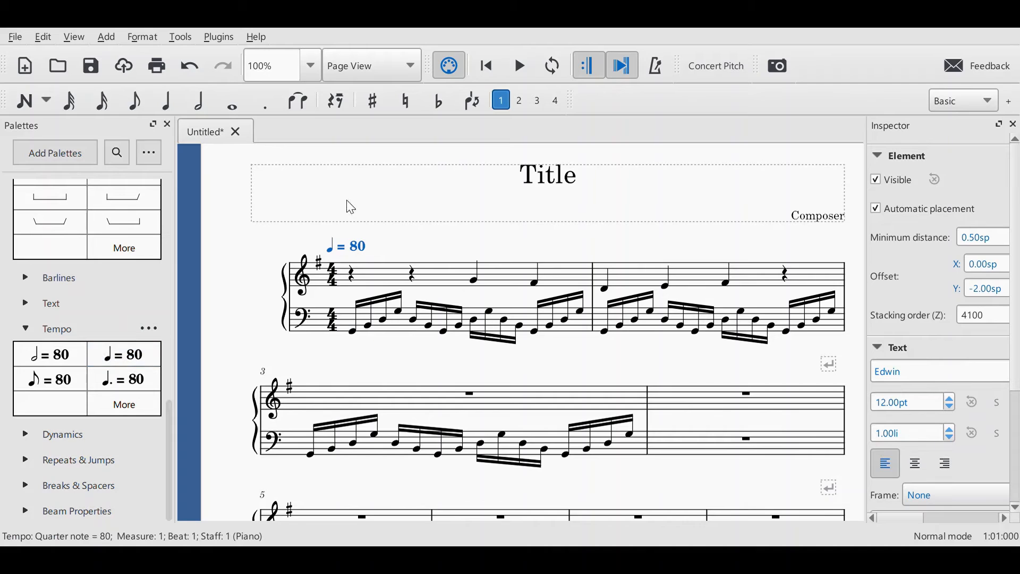
pyautogui.doubleClick(362, 250)
pyautogui.doubleClick(373, 254)
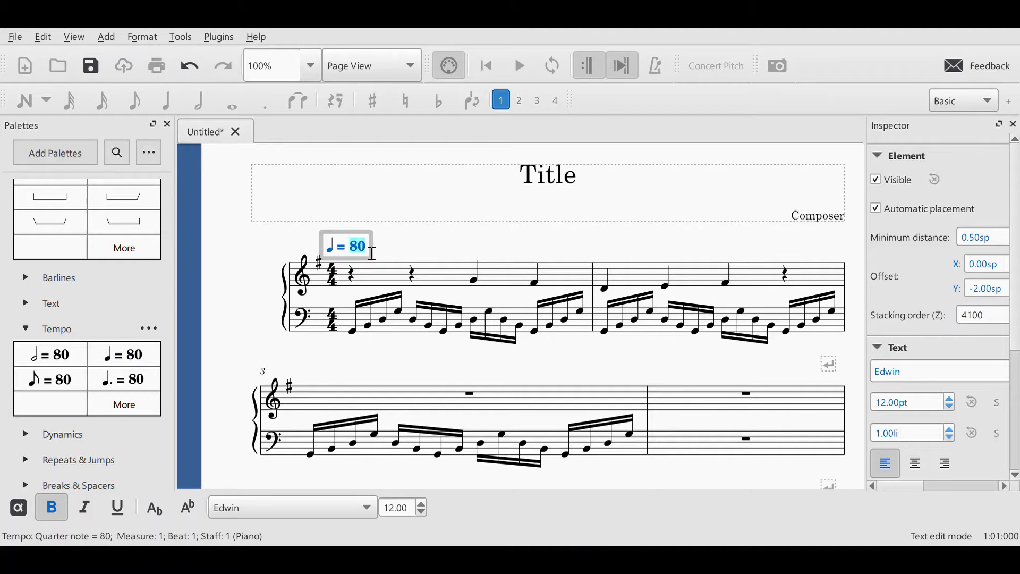
pyautogui.write('50')
pyautogui.click(303, 239)
# Step: Play the score back from the tempo marking at the start, then stop playback
pyautogui.click(365, 255)
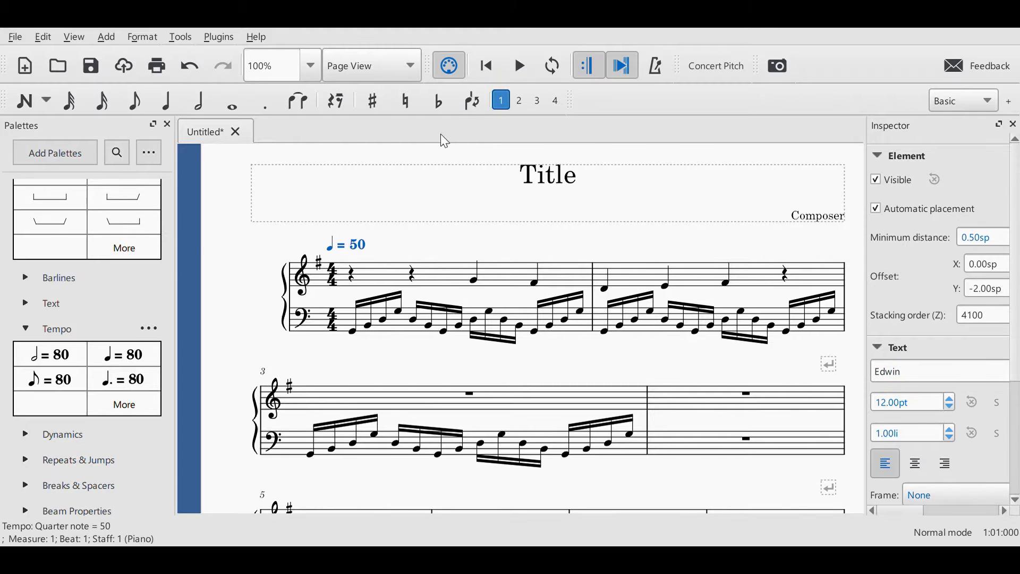
pyautogui.click(518, 63)
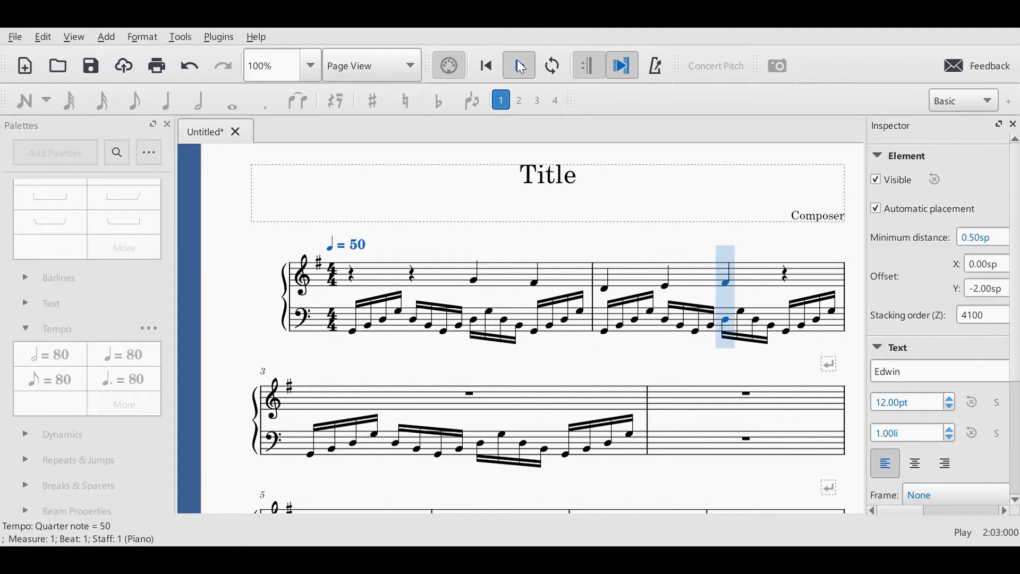
pyautogui.click(520, 66)
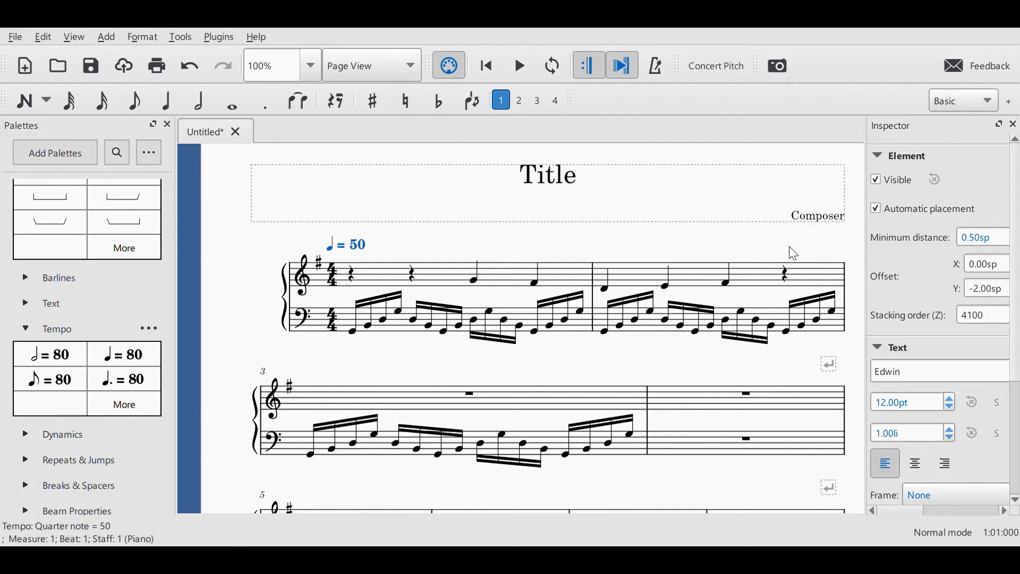
# Step: Enter treble eighth notes G4 and F♯4 on beat 4 of measure 2 and E4 on beat 1 of measure 3
pyautogui.click(788, 274)
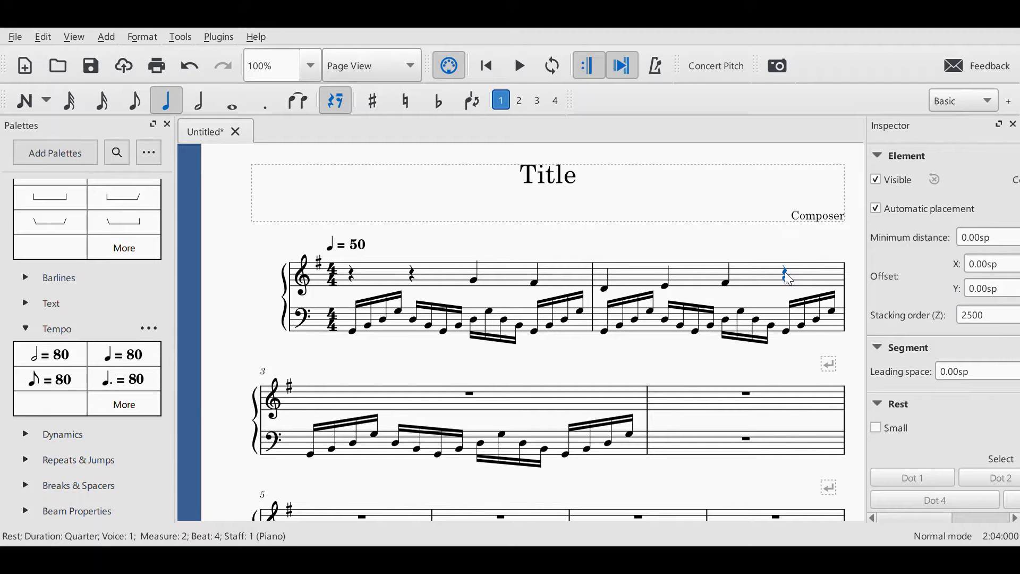
pyautogui.click(134, 101)
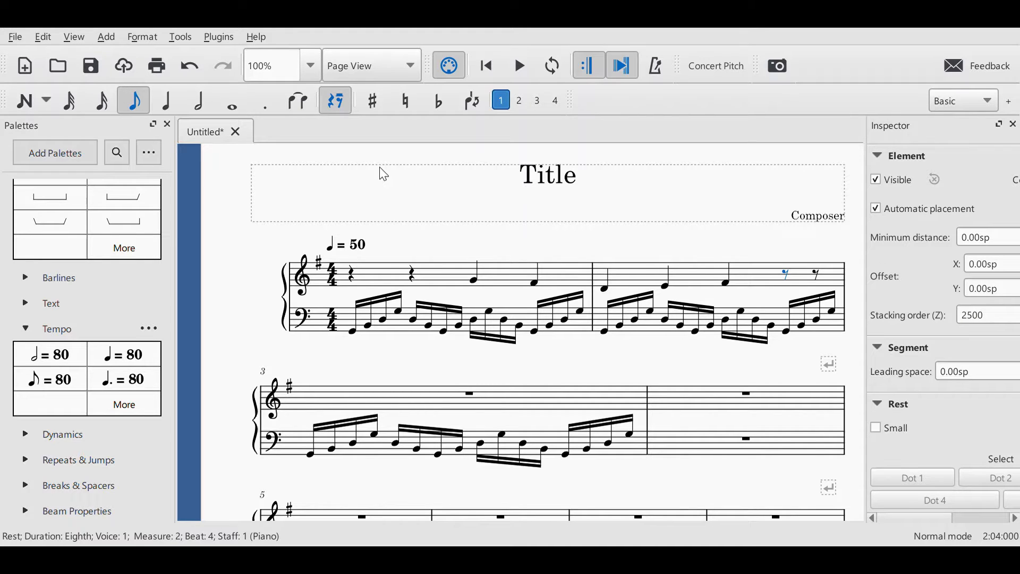
pyautogui.press('n')
pyautogui.press('g')
pyautogui.press('f')
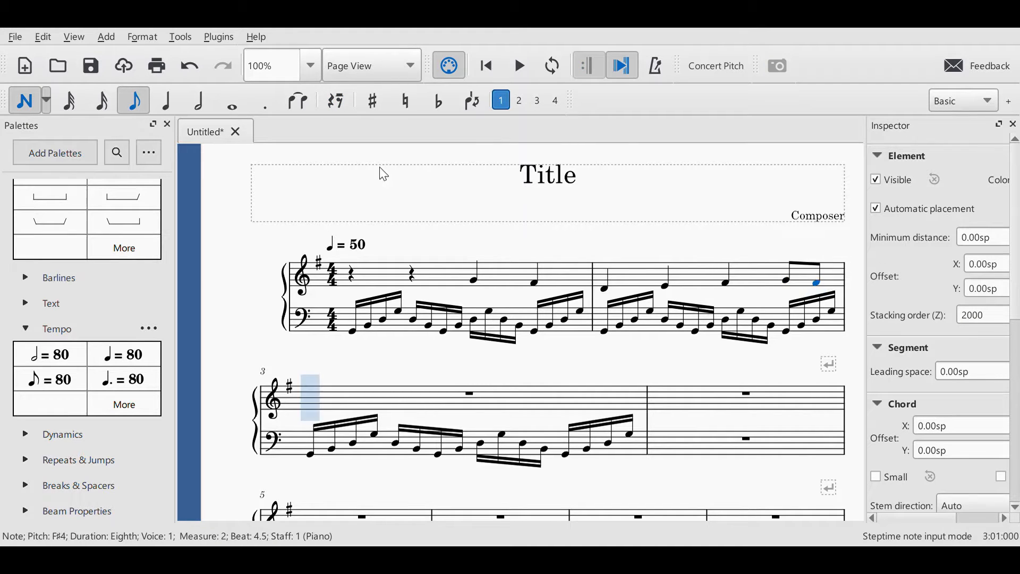
pyautogui.press('e')
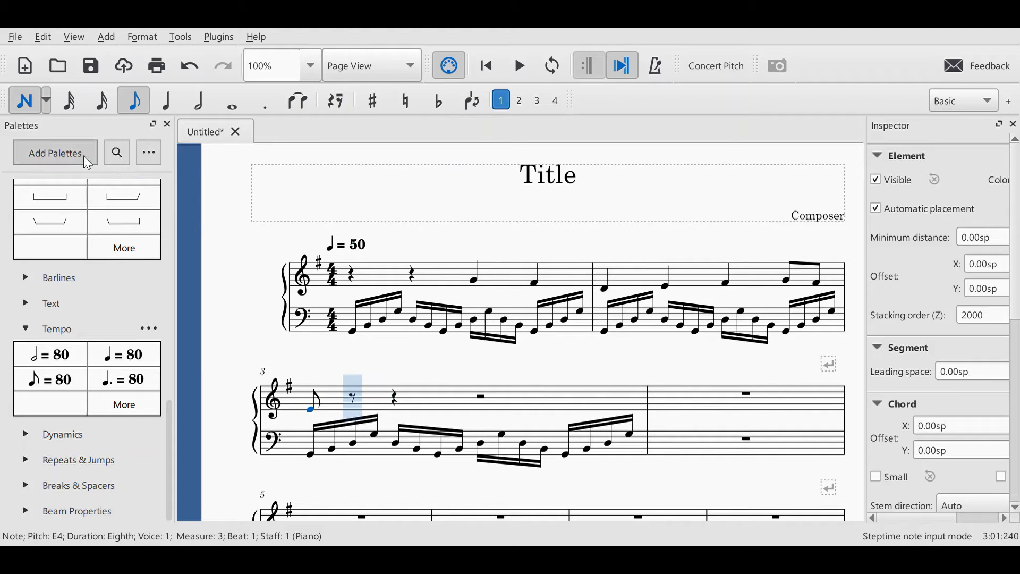
pyautogui.click(30, 106)
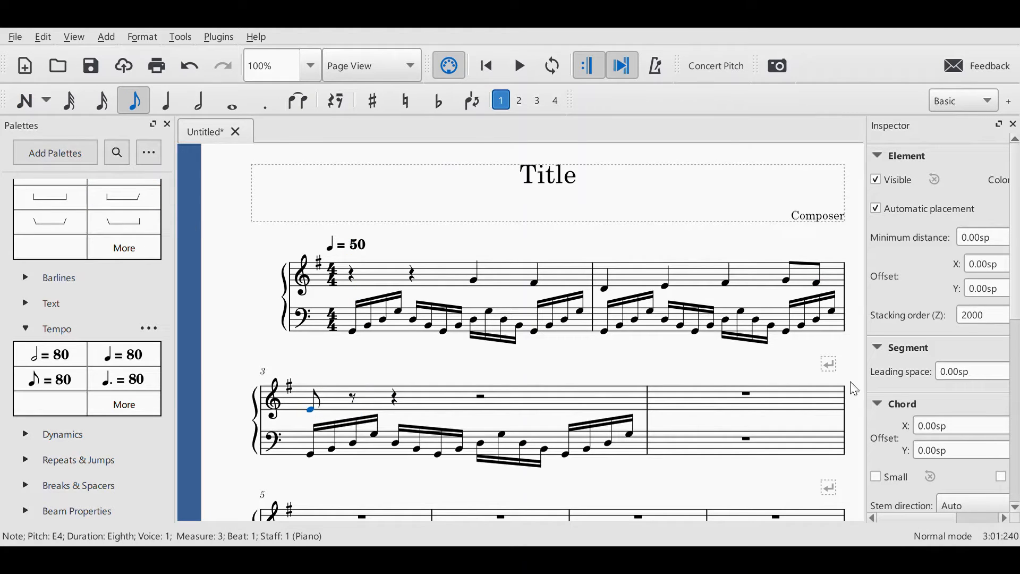
# Step: Try lowering the last treble eighth note of measure 2 to F natural, and undo the change
pyautogui.click(819, 284)
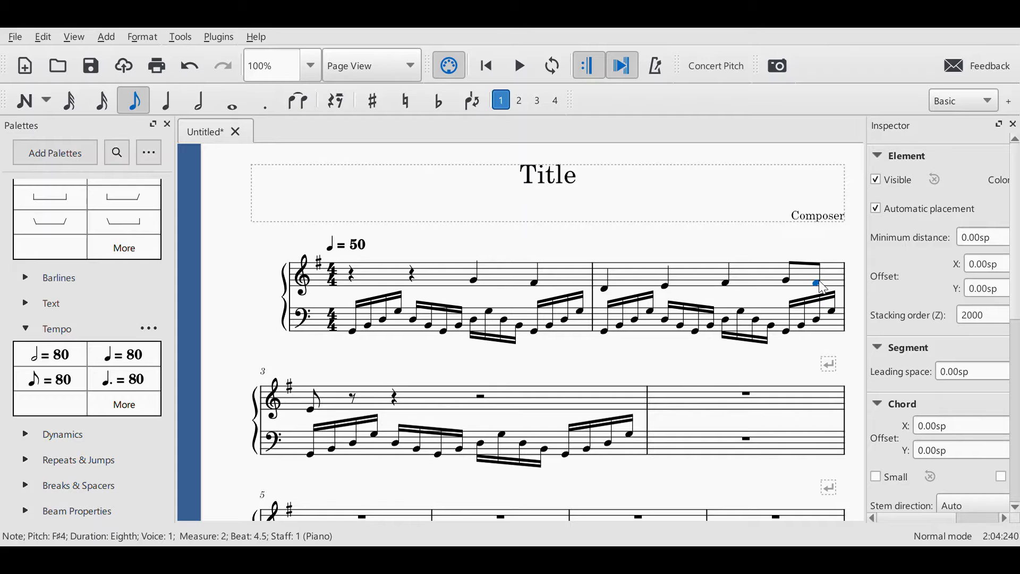
pyautogui.click(324, 269)
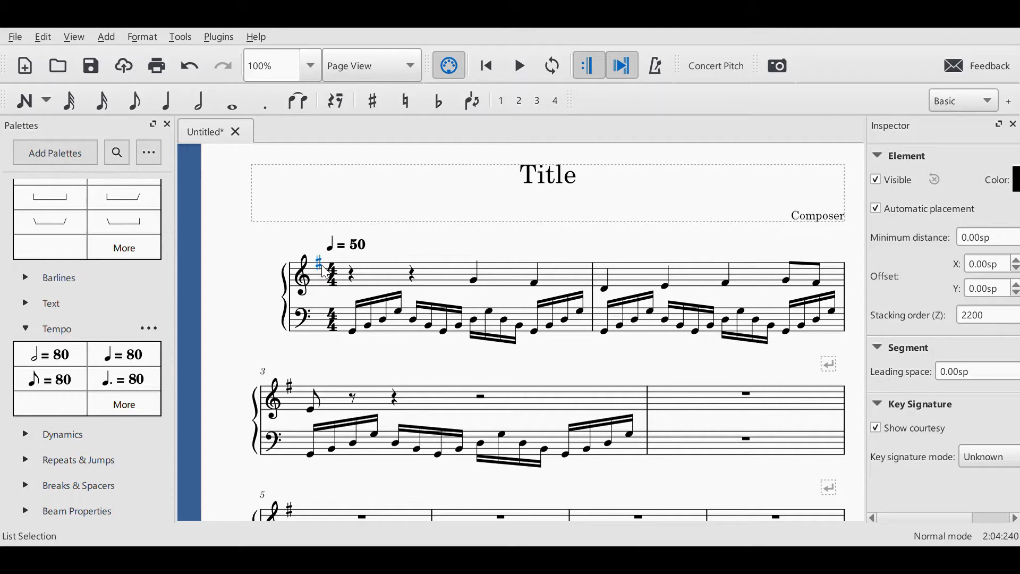
pyautogui.click(816, 283)
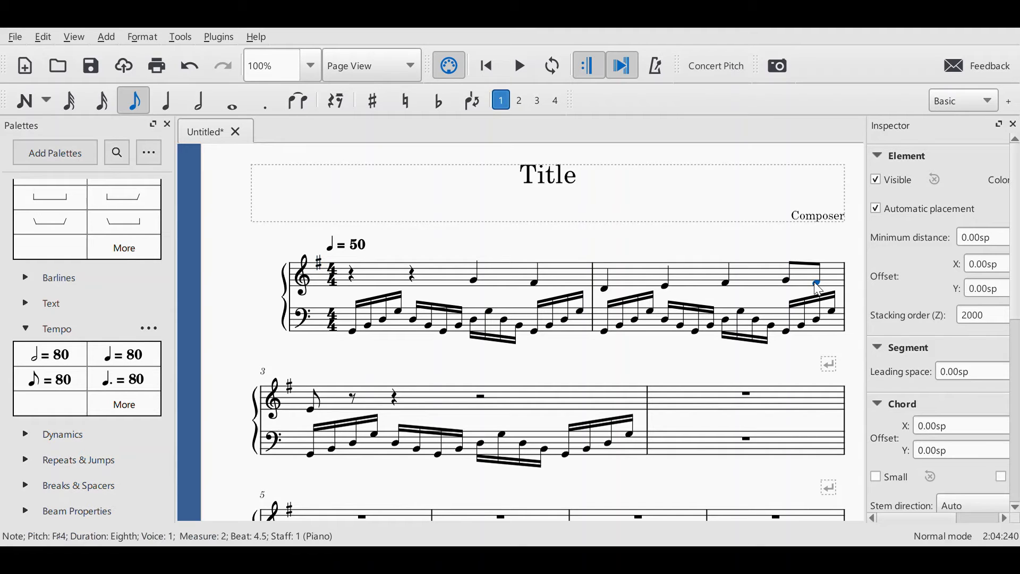
pyautogui.press('Down')
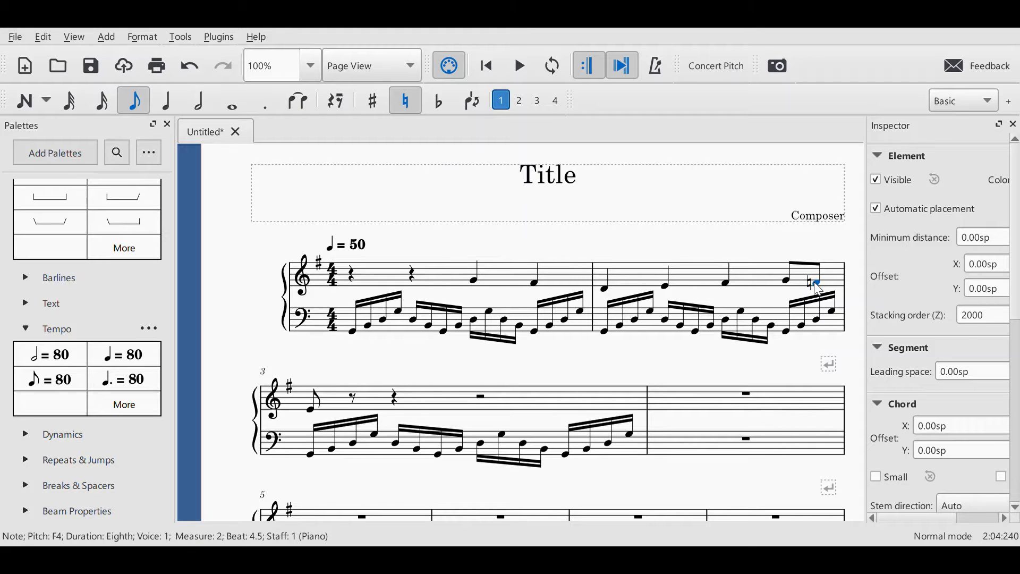
pyautogui.hotkey('ctrl', 'z')
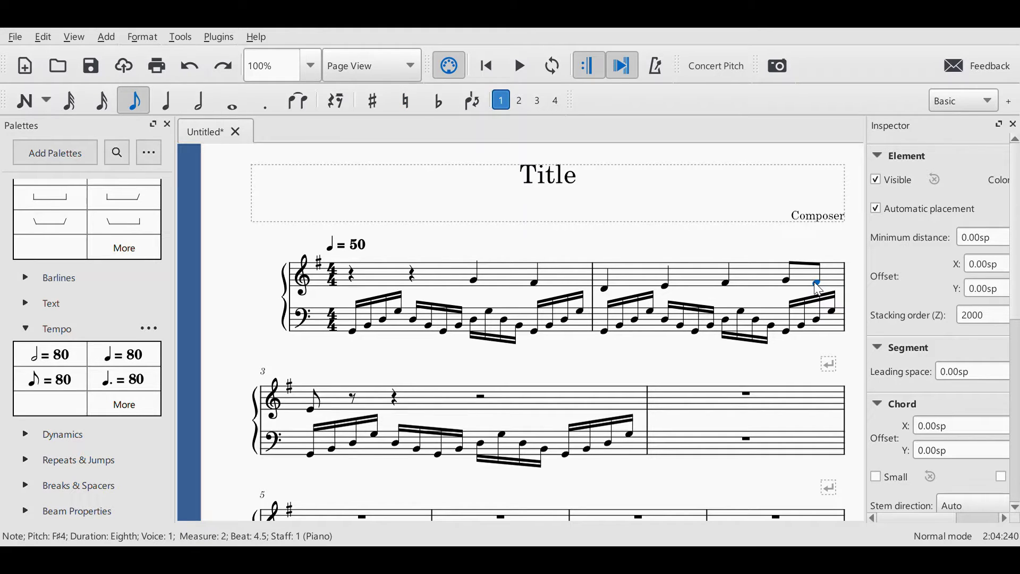
# Step: Enter treble quarter notes F♯4, G4, A4 from beat 2 of measure 3, and F♯4, G4 in measure 4
pyautogui.click(354, 400)
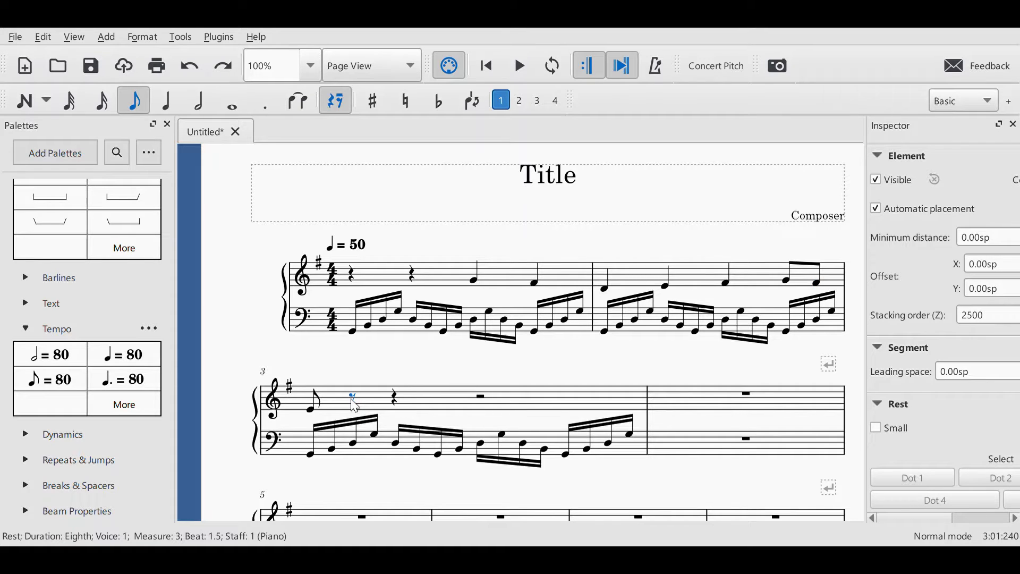
pyautogui.click(396, 399)
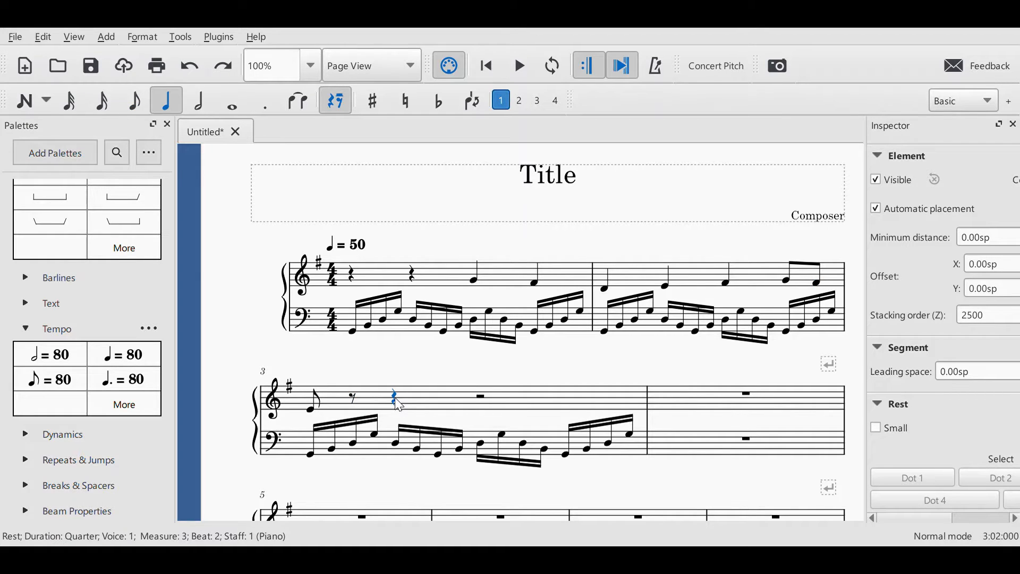
pyautogui.press('n')
pyautogui.press('g')
pyautogui.press('g')
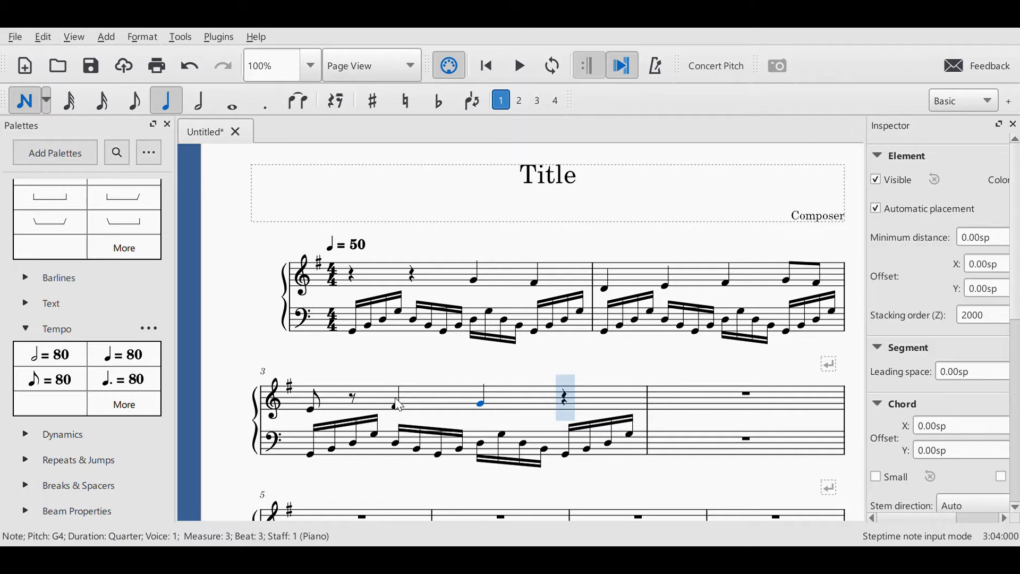
pyautogui.press('a')
pyautogui.press('f')
pyautogui.press('g')
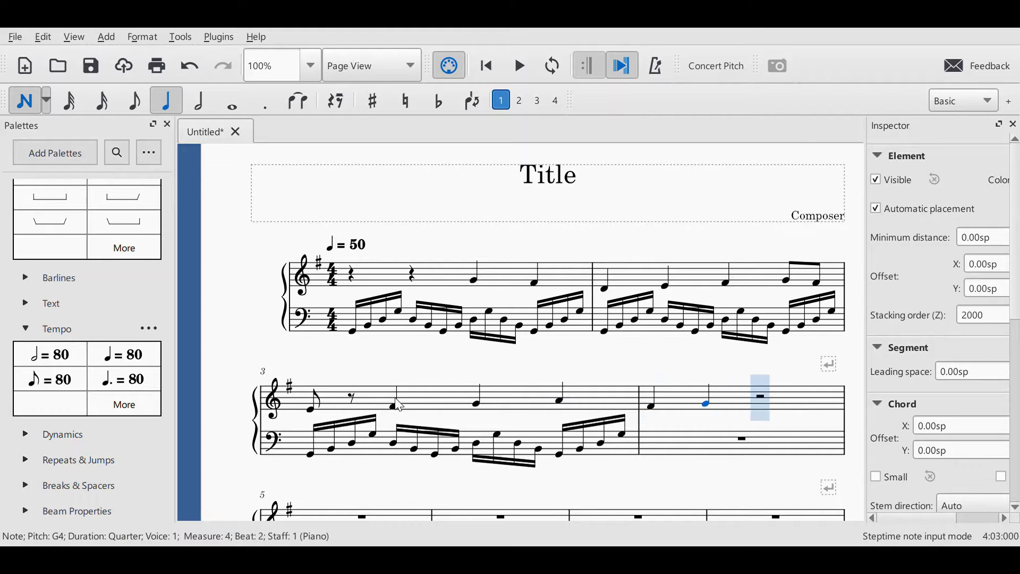
pyautogui.press('Escape')
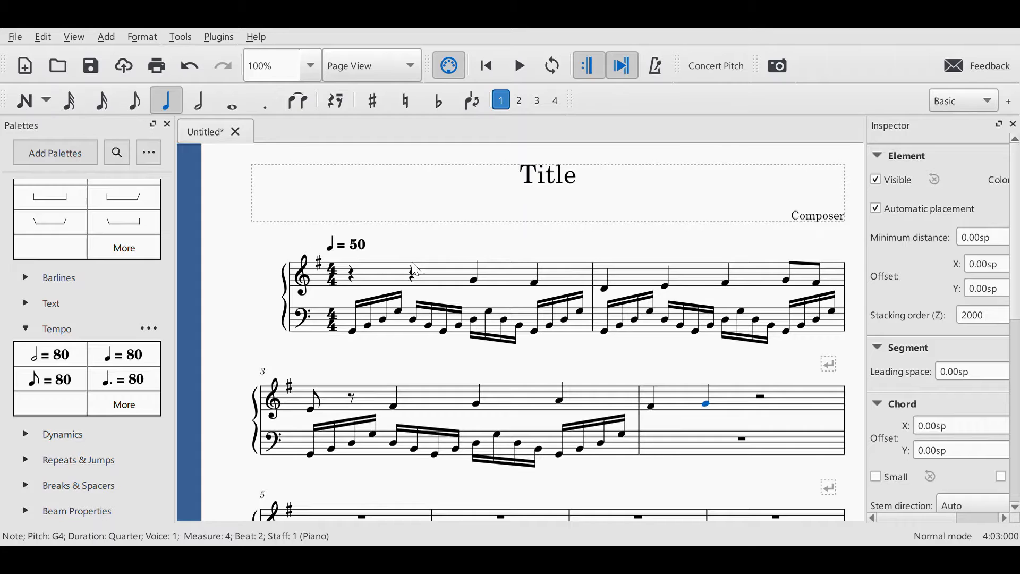
# Step: Play the score back from the first bass note to measure 4, then stop playback
pyautogui.click(352, 330)
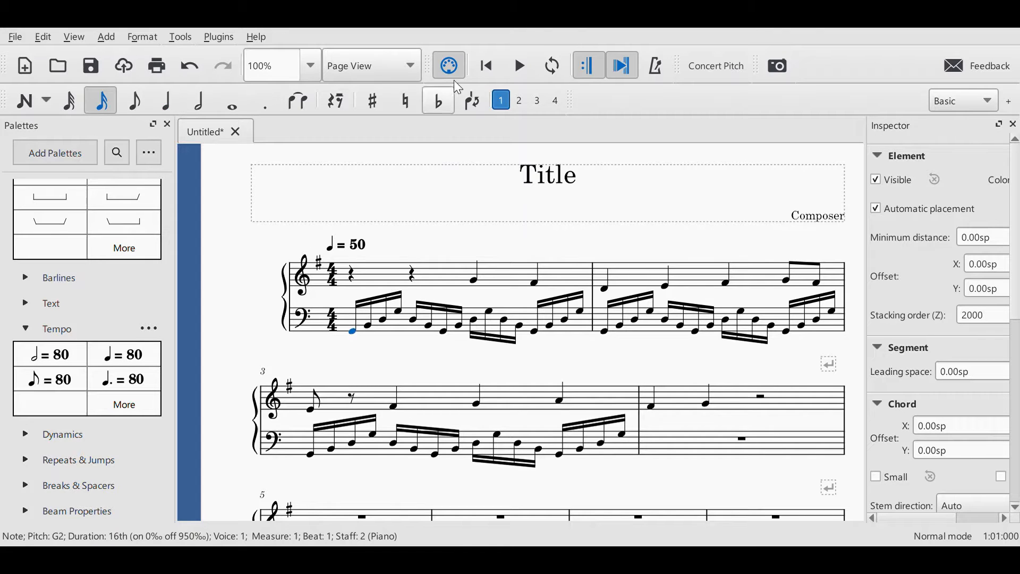
pyautogui.click(521, 67)
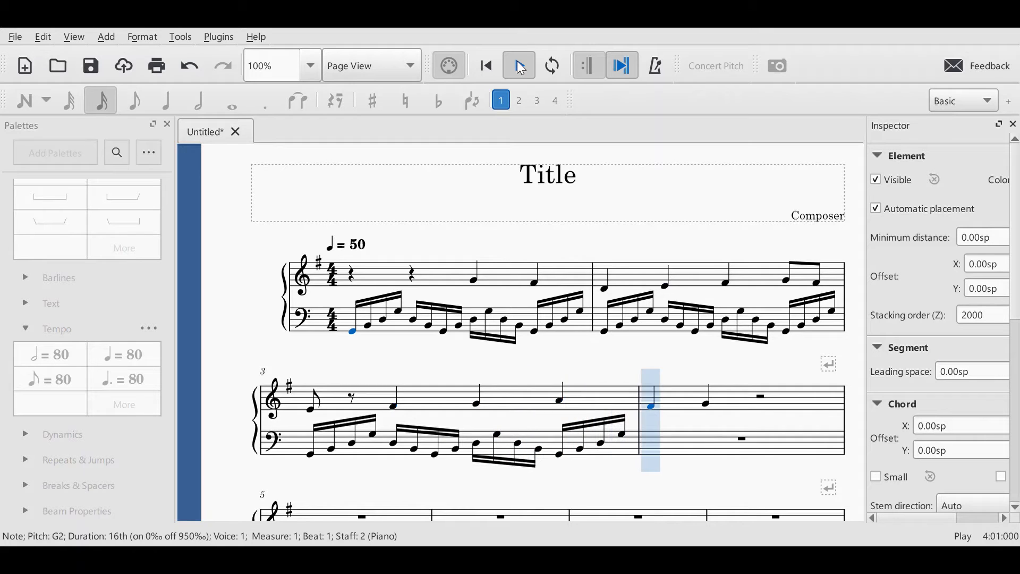
pyautogui.click(522, 68)
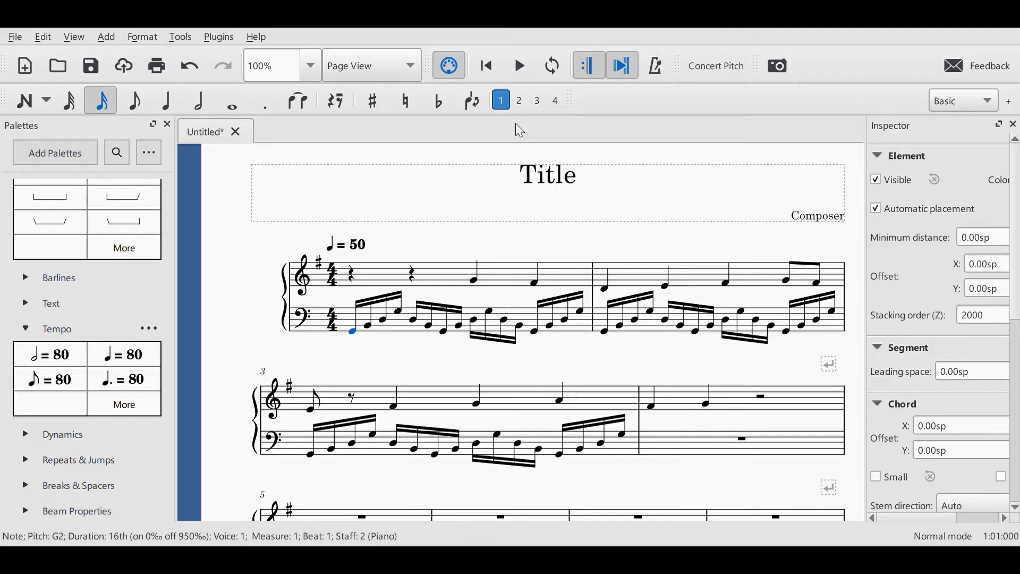
# Step: Lower the second sixteenth note of beat 3 in bass measure 2 to F♯3
pyautogui.click(604, 330)
pyautogui.click(664, 321)
pyautogui.click(726, 322)
pyautogui.click(743, 314)
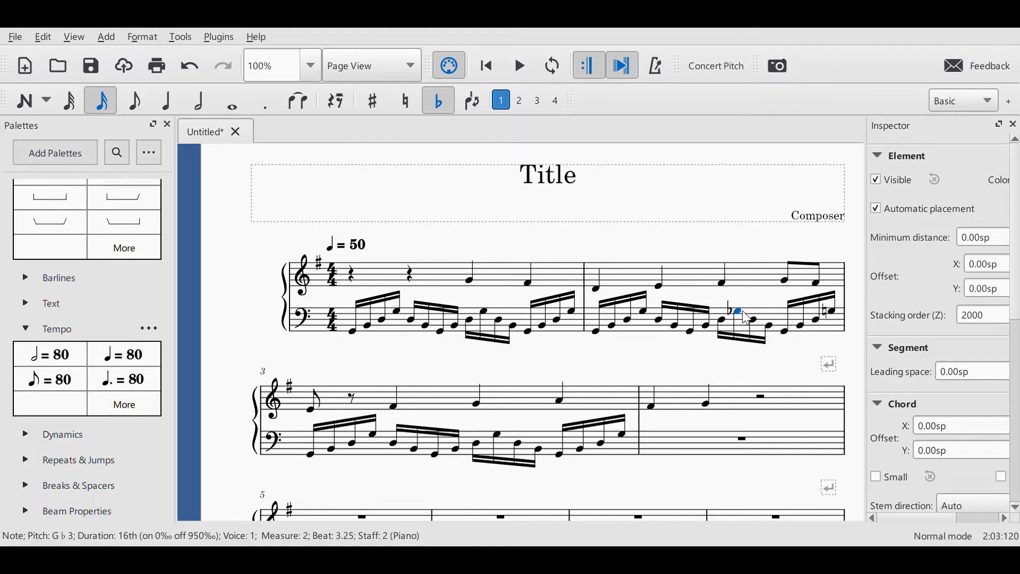
pyautogui.press('Down')
pyautogui.click(760, 322)
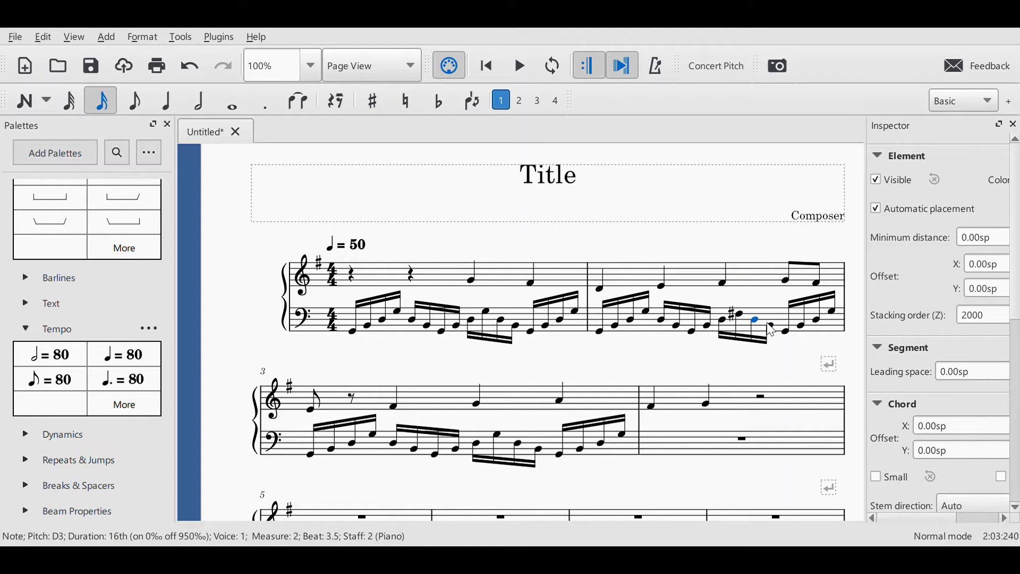
# Step: Lower the last sixteenth note of bass measure 2 to F♯3
pyautogui.click(771, 330)
pyautogui.click(786, 336)
pyautogui.click(815, 332)
pyautogui.click(832, 312)
pyautogui.press('-')
pyautogui.hotkey('ctrl', 'z')
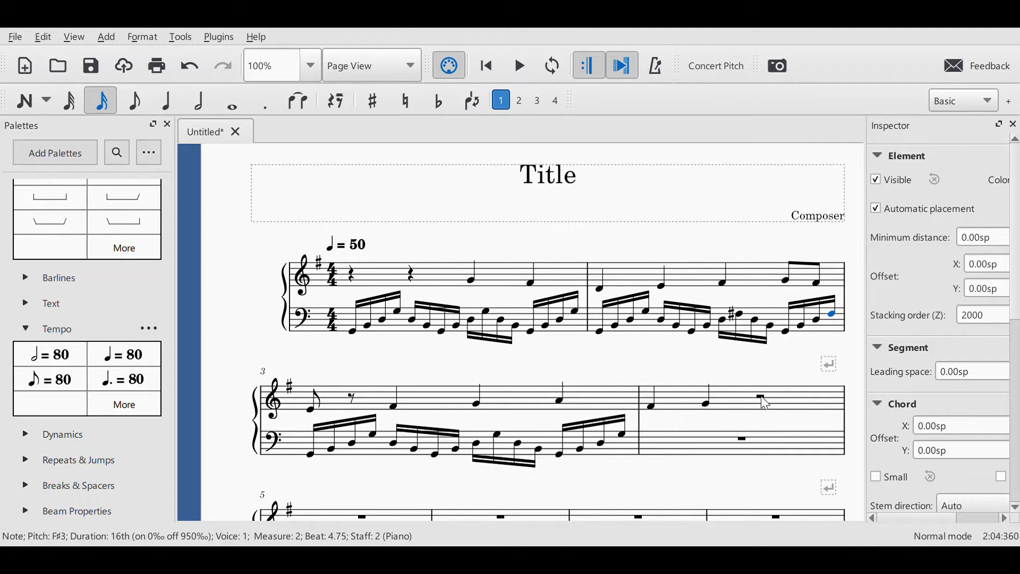
# Step: Try the second sixteenth note of beat 3 in bass measure 2 a semitone lower and return it to F♯3
pyautogui.click(744, 316)
pyautogui.press('Down')
pyautogui.press('Up')
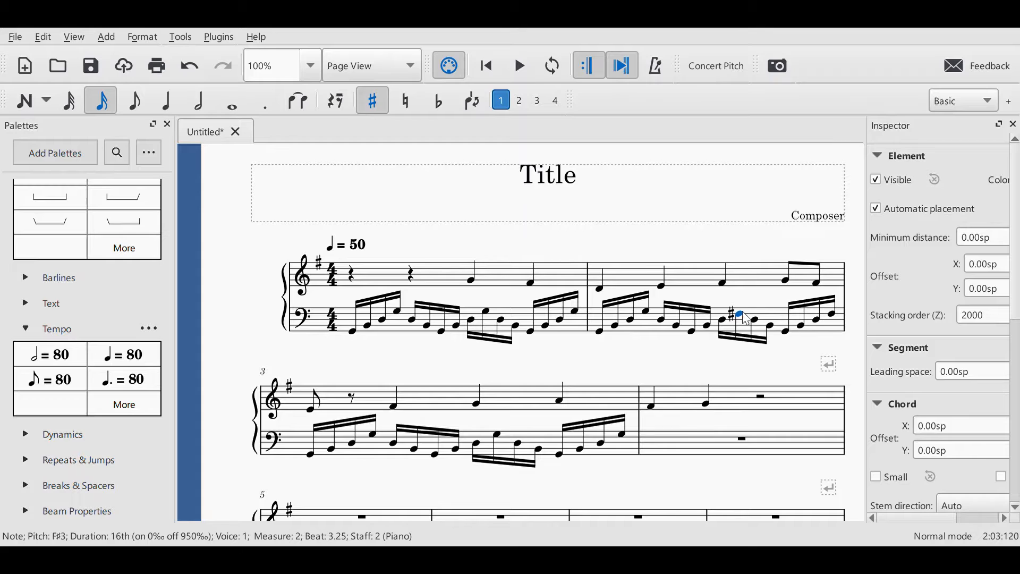
pyautogui.press('Down')
pyautogui.press('Up')
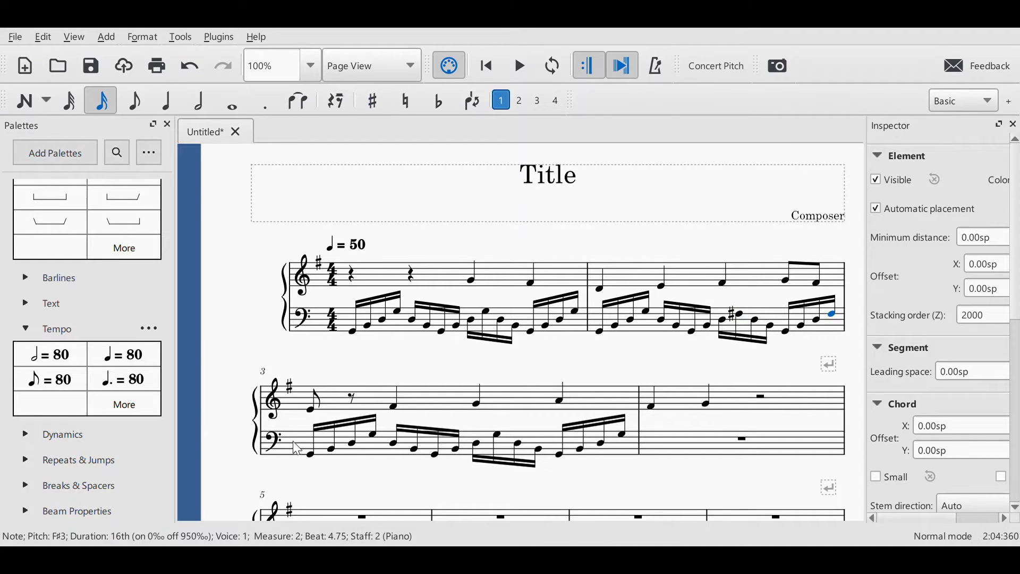
# Step: Raise the third sixteenth note of beat 1 in bass measure 3 to E3
pyautogui.click(311, 454)
pyautogui.click(331, 450)
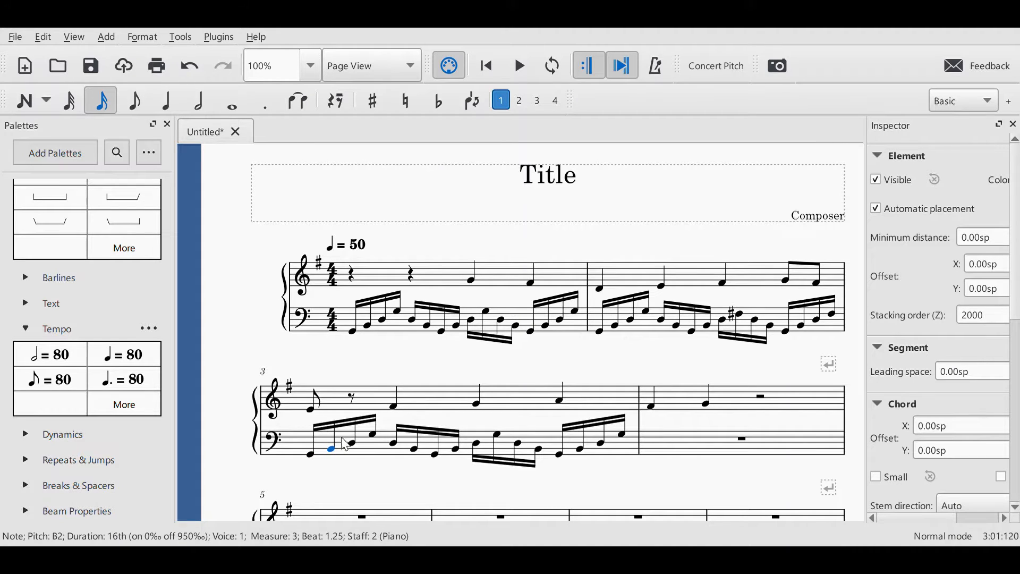
pyautogui.click(354, 449)
pyautogui.press('Up')
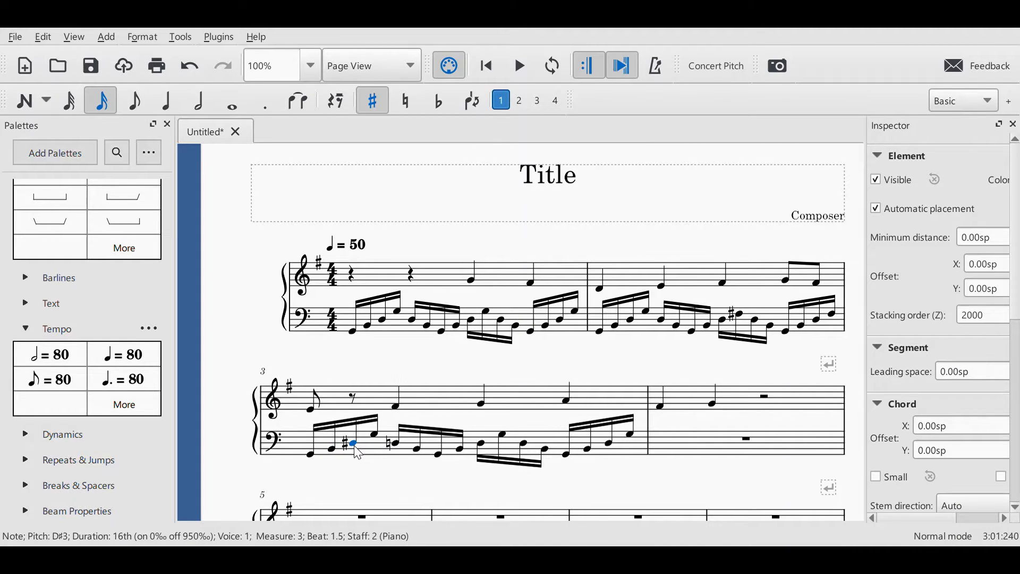
pyautogui.hotkey('ctrl', 'z')
pyautogui.click(332, 451)
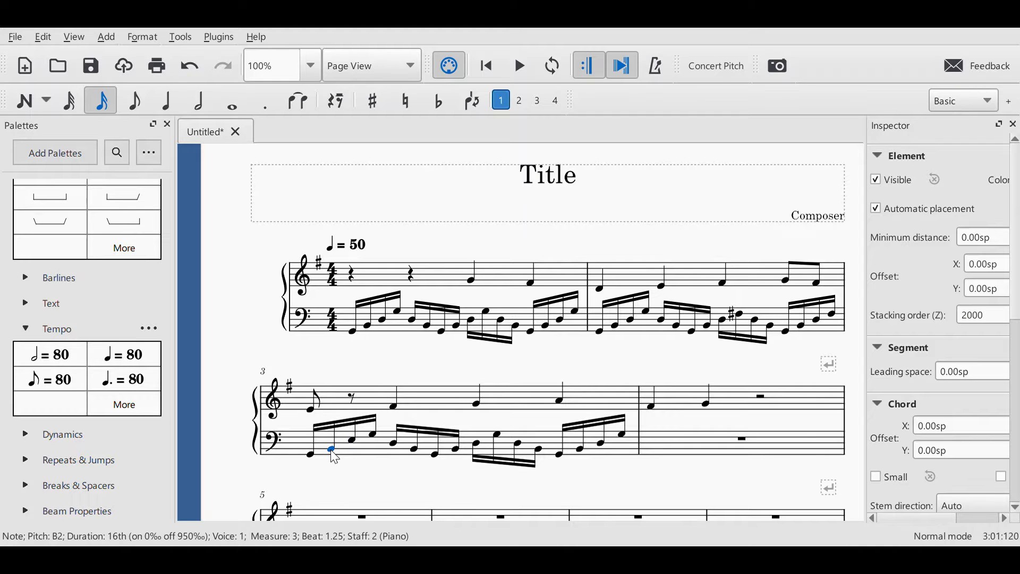
# Step: Try raising all the beat 2 notes of measure 3 by a semitone, and undo the change
pyautogui.click(391, 445)
pyautogui.keyDown('shift'); pyautogui.click(445, 445); pyautogui.keyUp('shift')
pyautogui.press('Up')
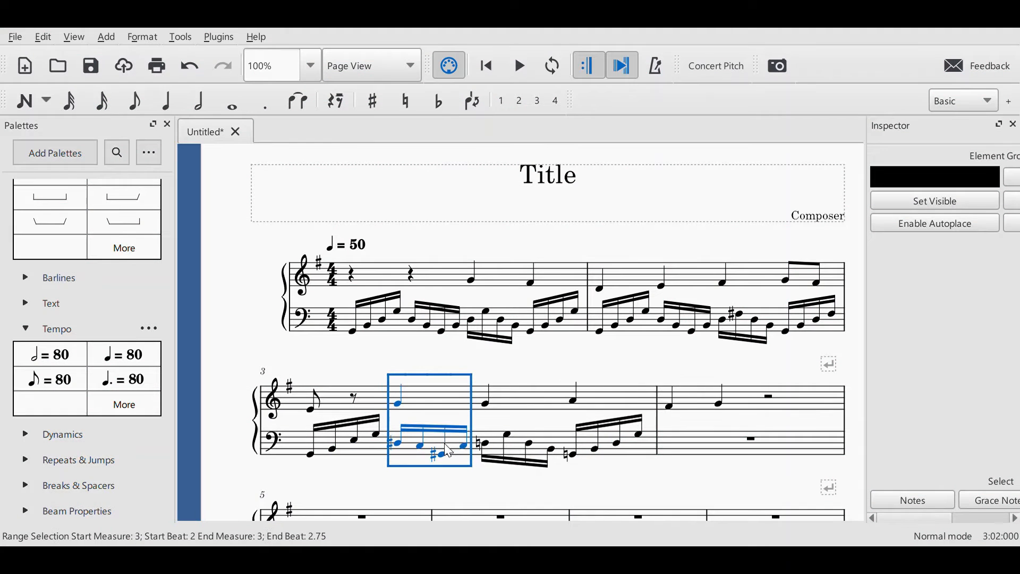
pyautogui.hotkey('ctrl', 'z')
pyautogui.click(368, 451)
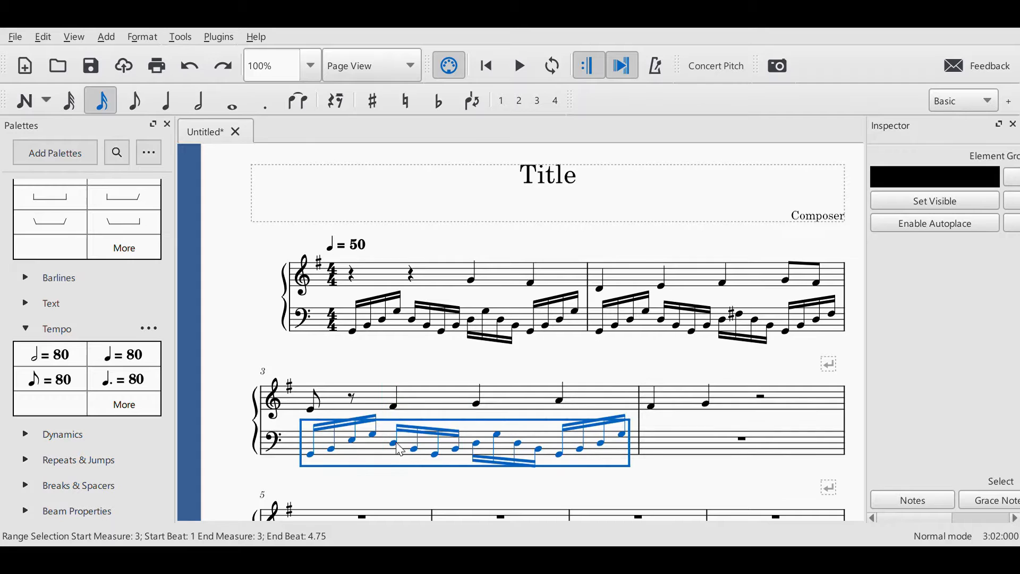
# Step: Raise the first sixteenth note of beat 2 in bass measure 3 to E3
pyautogui.click(393, 441)
pyautogui.press('Up')
pyautogui.press('Up')
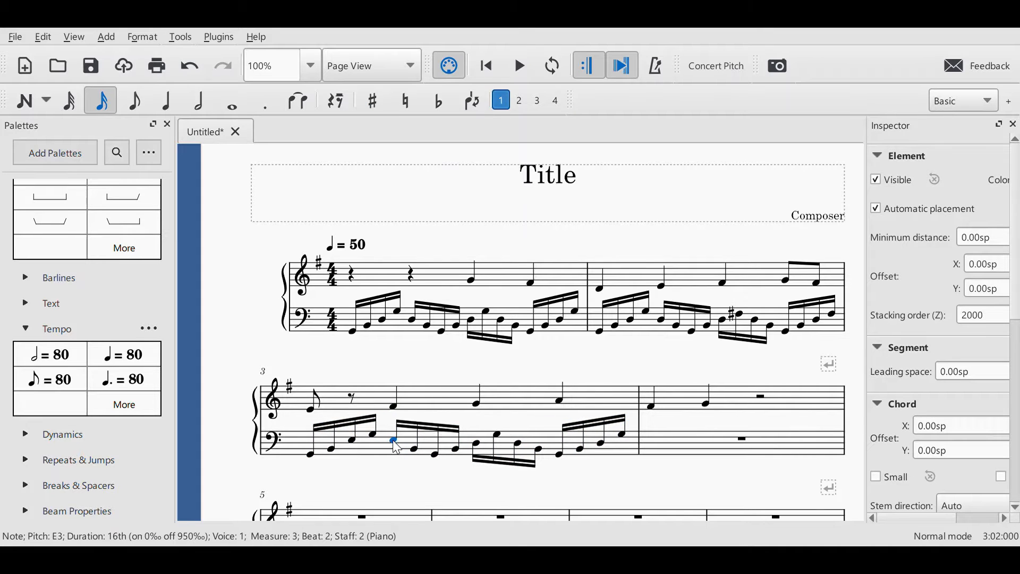
# Step: Audition the bass sixteenth notes of measure 3 individually, from the second note of beat 2 to the end of beat 4
pyautogui.click(413, 449)
pyautogui.click(434, 453)
pyautogui.click(454, 448)
pyautogui.click(477, 444)
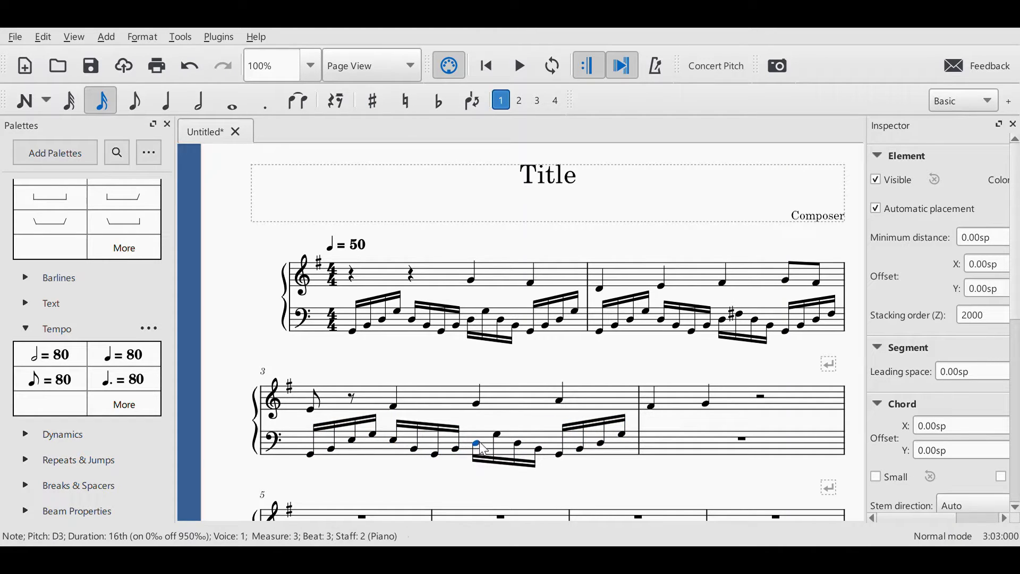
pyautogui.click(496, 433)
pyautogui.click(527, 445)
pyautogui.click(559, 453)
pyautogui.click(583, 448)
pyautogui.click(603, 441)
pyautogui.click(624, 434)
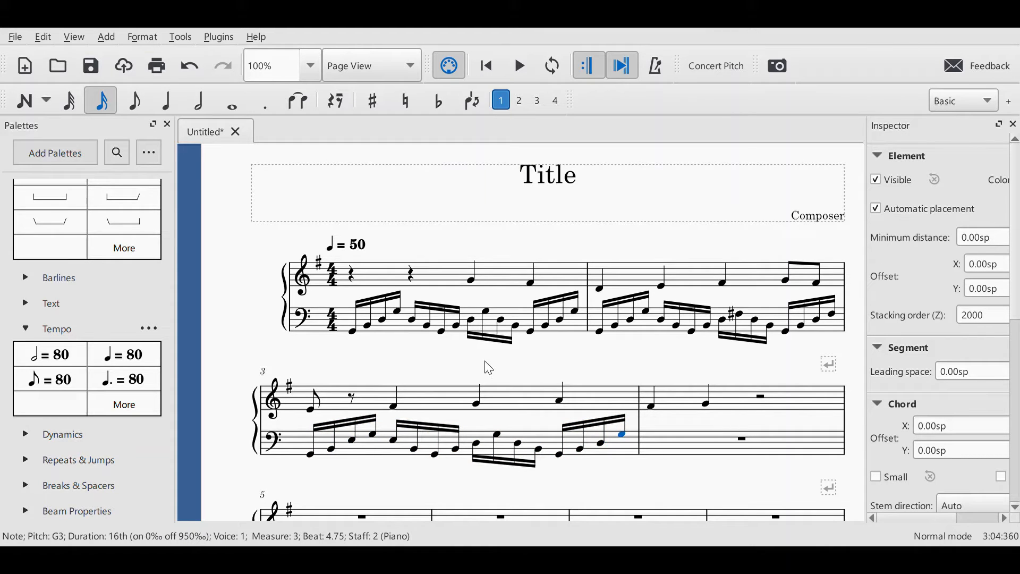
# Step: Play the score back from the first bass note of measure 1 and stop after measure 3's entered notes
pyautogui.click(353, 331)
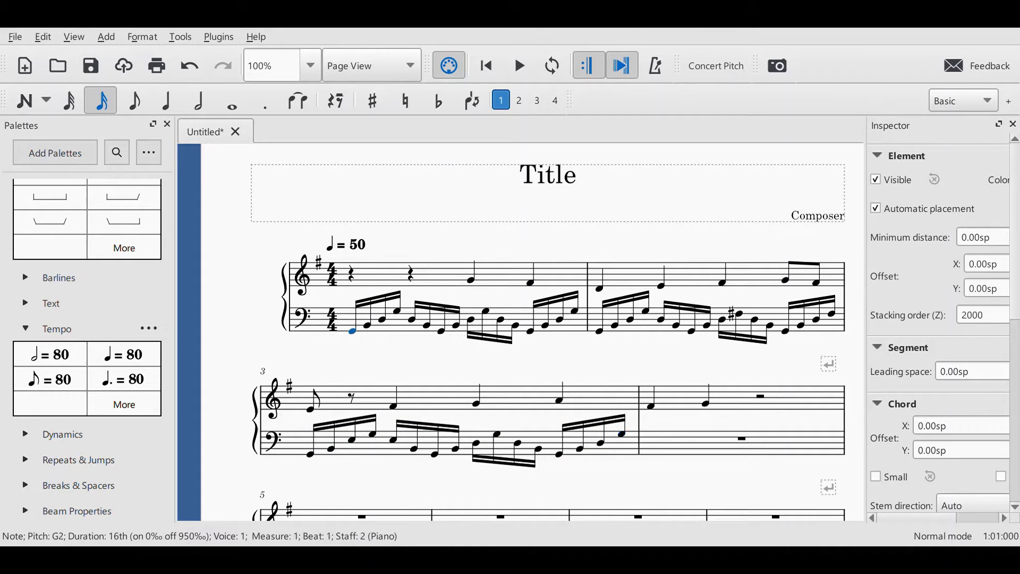
pyautogui.click(521, 64)
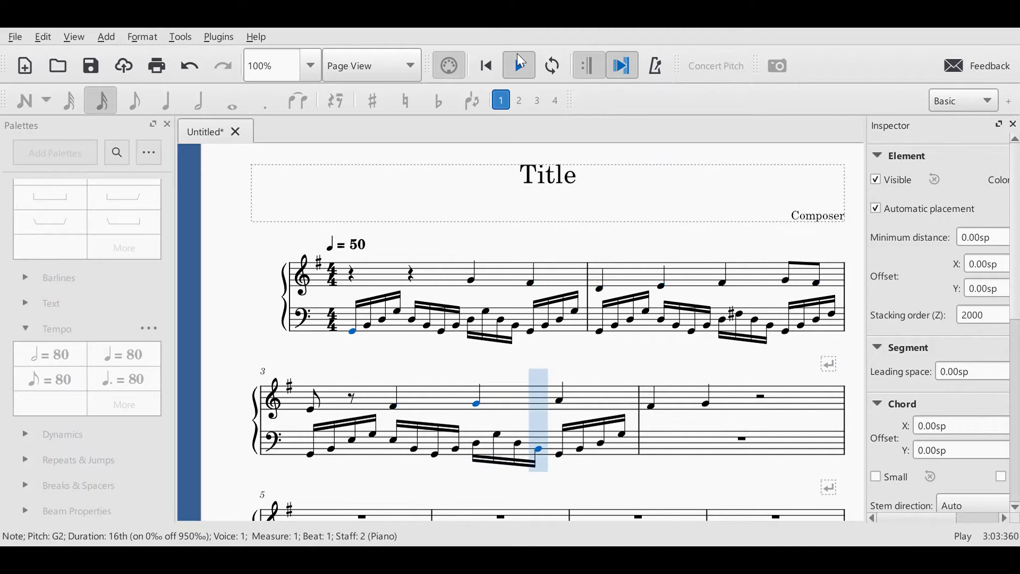
pyautogui.click(518, 62)
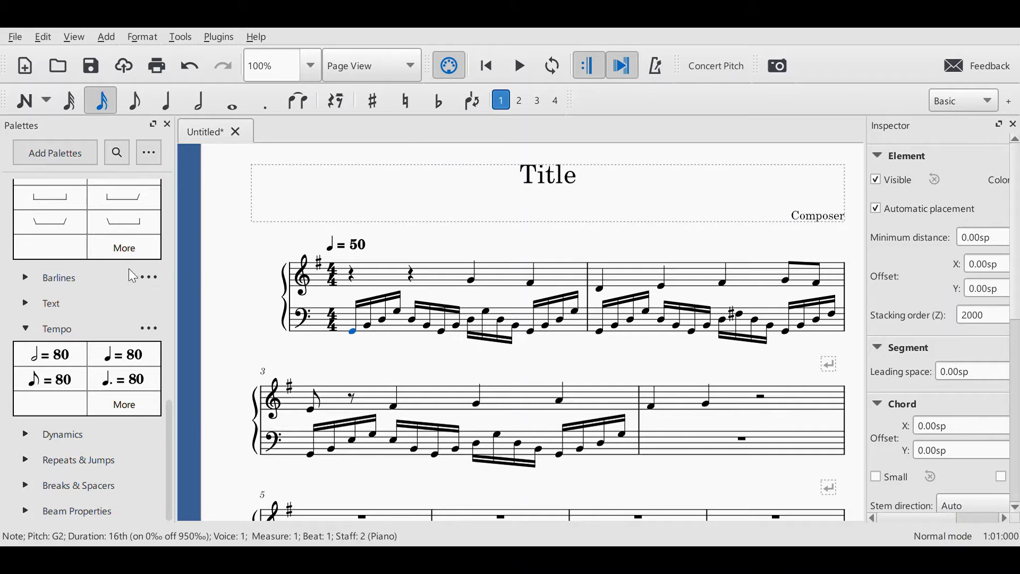
# Step: Add a pedal line with straight hooks at both ends under each of bass measures 1, 2 and 3
pyautogui.scroll(4, 170, 443)
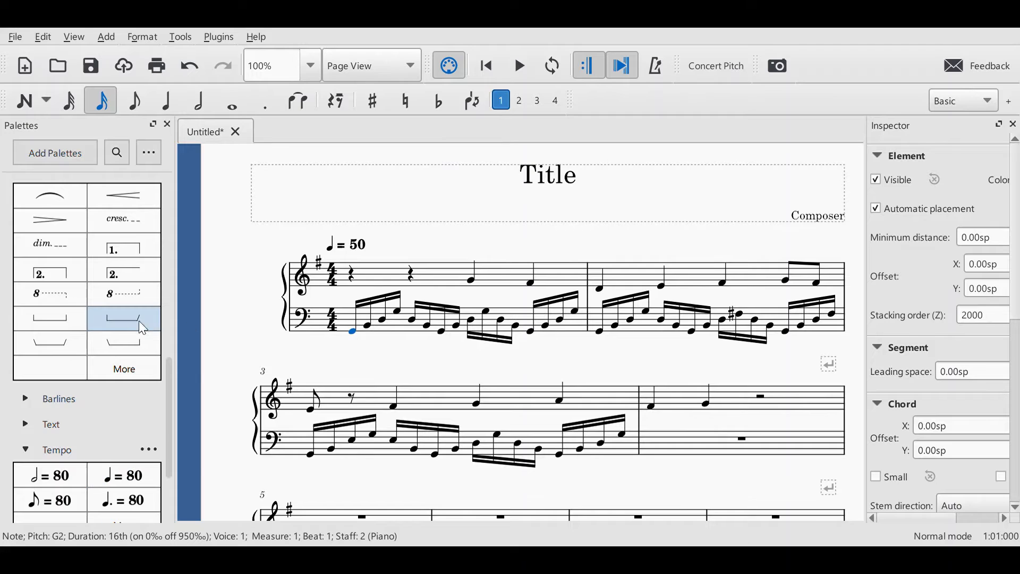
pyautogui.click(73, 324)
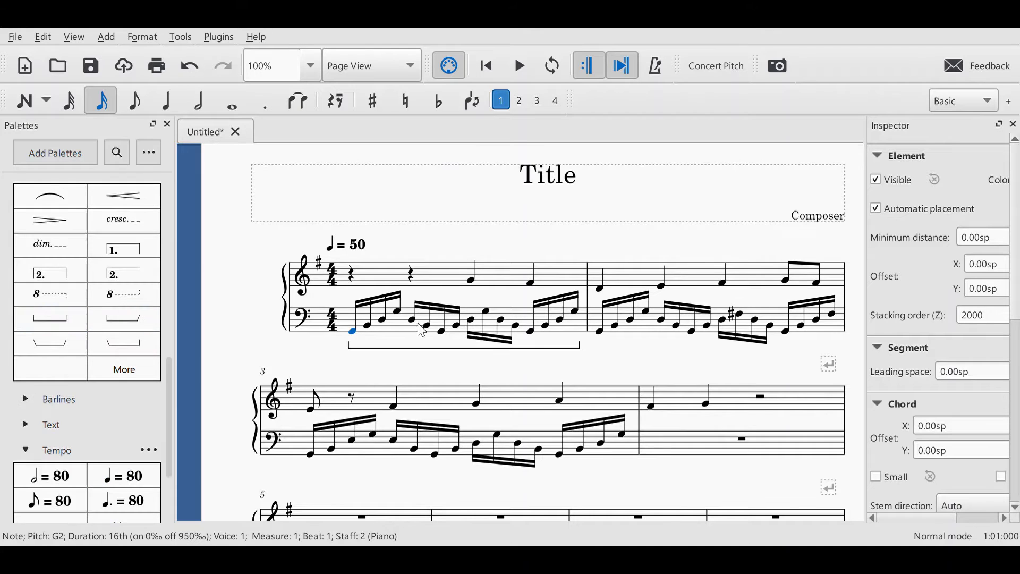
pyautogui.click(600, 331)
pyautogui.click(50, 313)
pyautogui.click(312, 455)
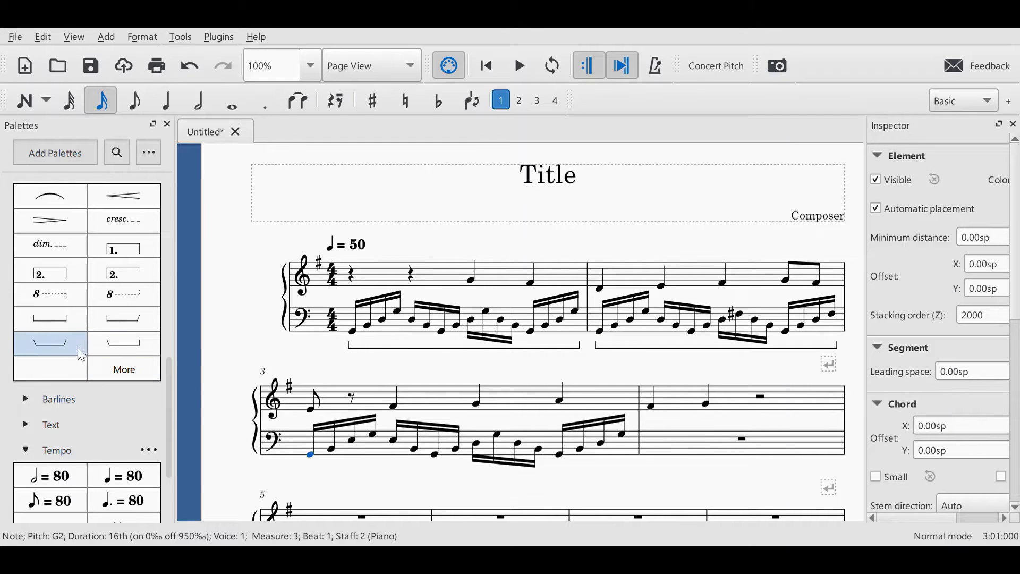
pyautogui.click(59, 324)
# Step: Play the first three measures from the beginning to hear them with the pedal lines
pyautogui.click(352, 331)
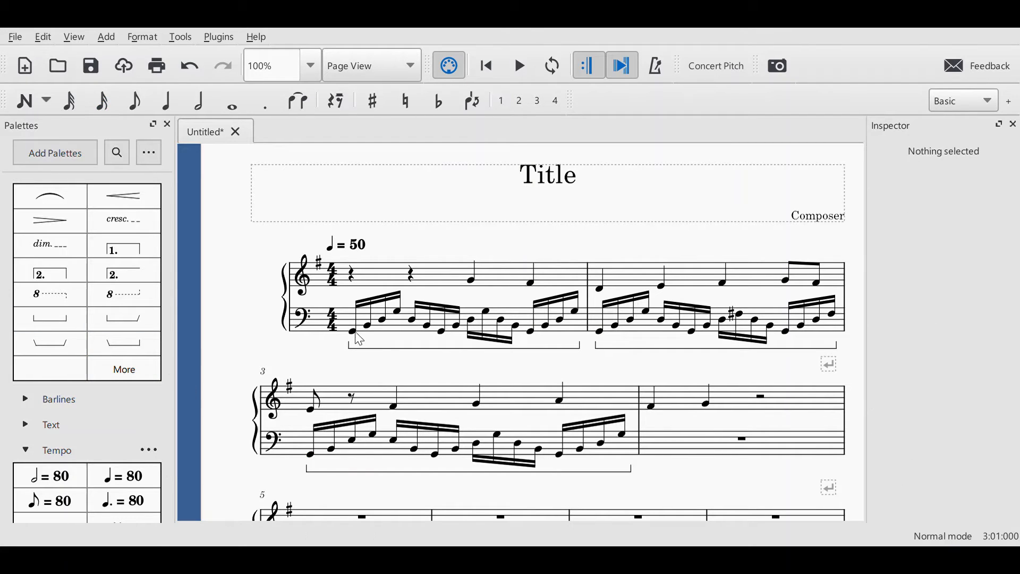
pyautogui.click(509, 75)
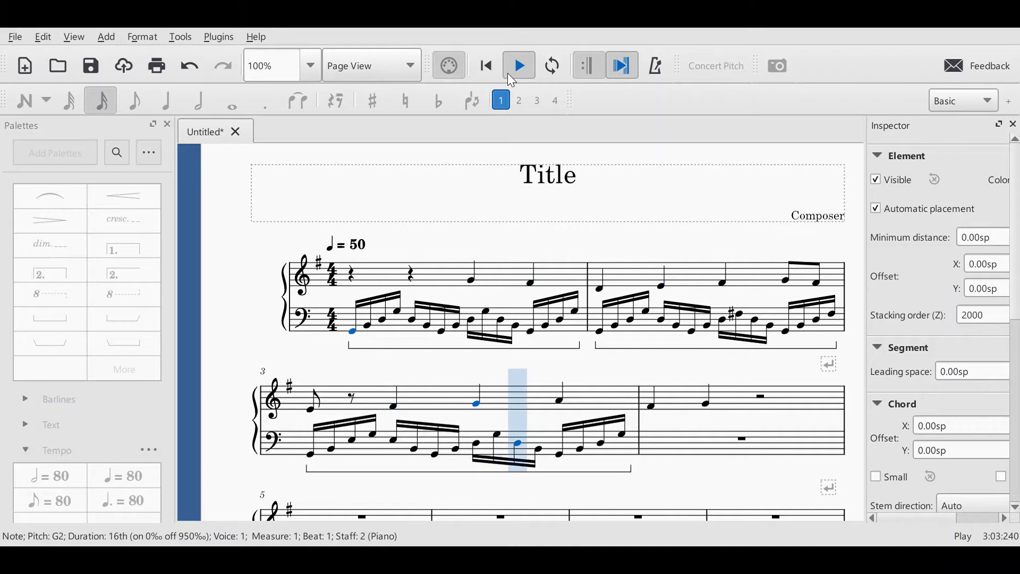
pyautogui.click(508, 74)
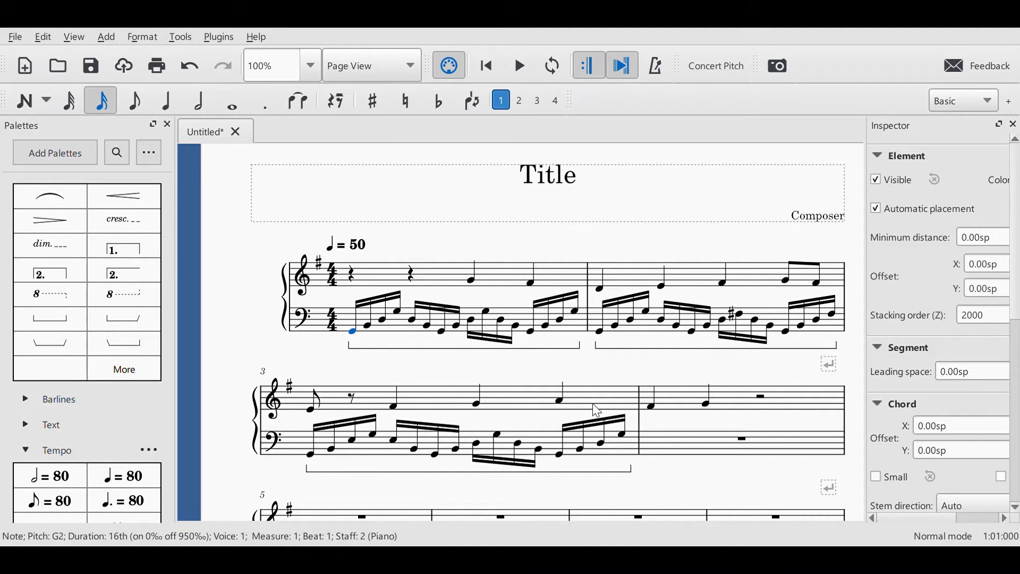
# Step: Change the first treble note of measure 4 to a quarter-note B4 and delete the quarter note on beat 2
pyautogui.click(652, 407)
pyautogui.click(709, 406)
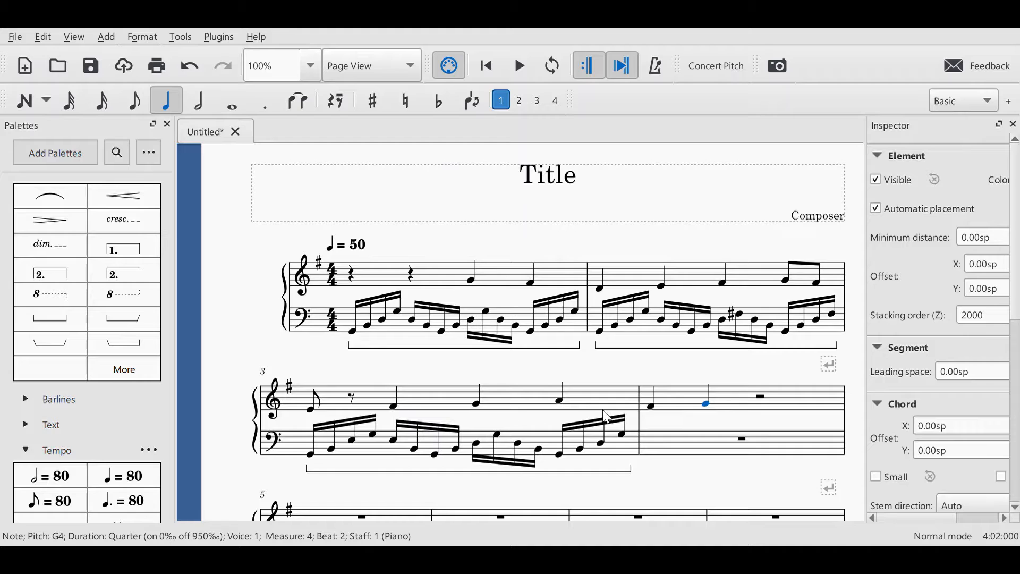
pyautogui.click(652, 409)
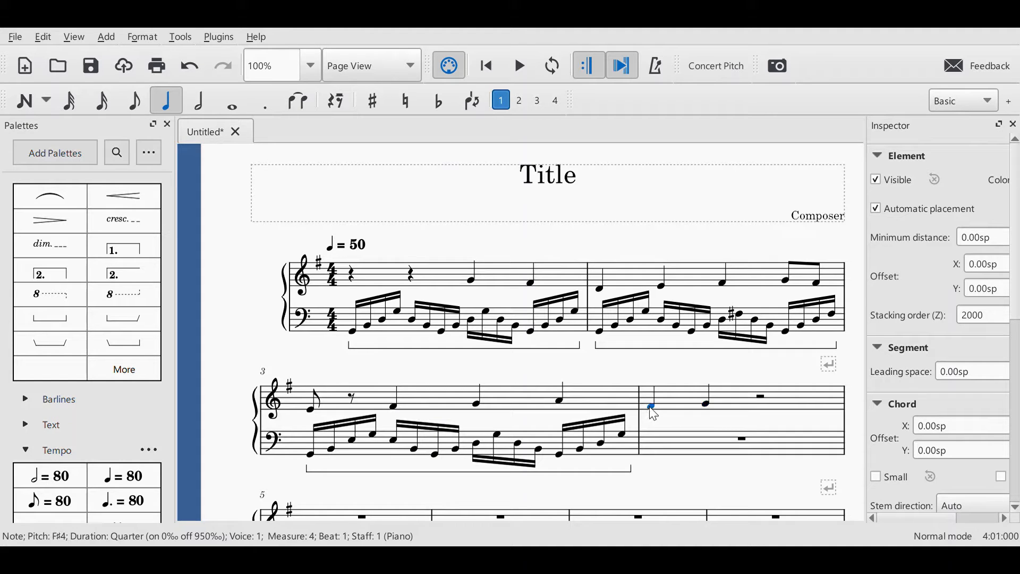
pyautogui.press('n')
pyautogui.press('b')
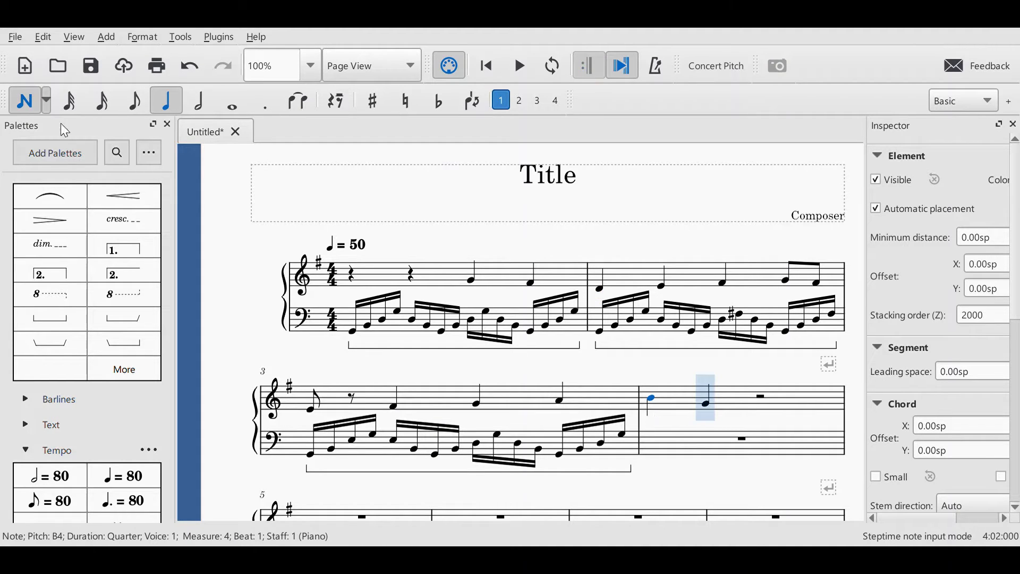
pyautogui.press('Escape')
pyautogui.click(705, 403)
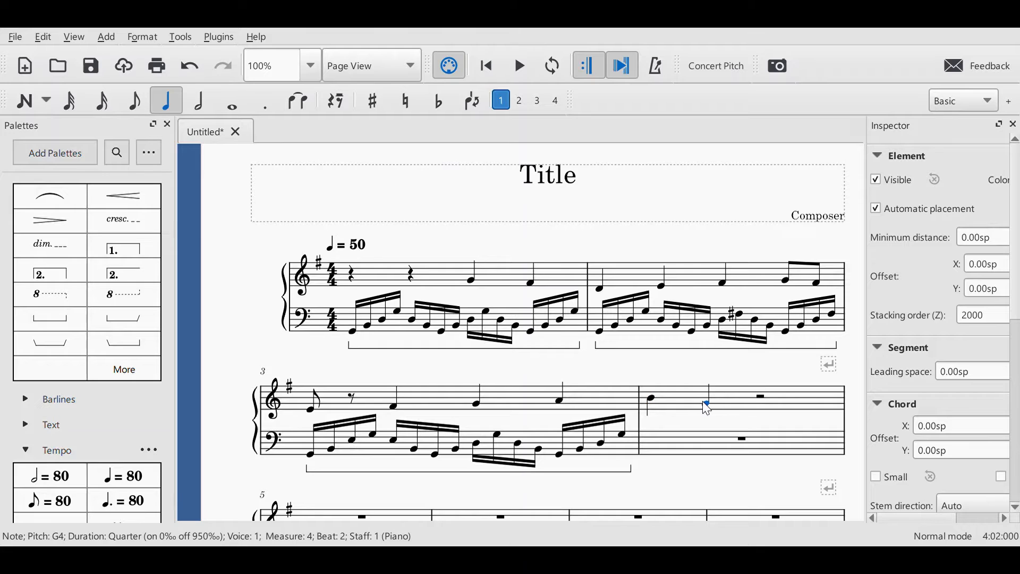
pyautogui.press('Delete')
# Step: Enter eighth notes D5, E5 and F♯5 in the treble staff of measure 4, starting on beat 2
pyautogui.click(394, 405)
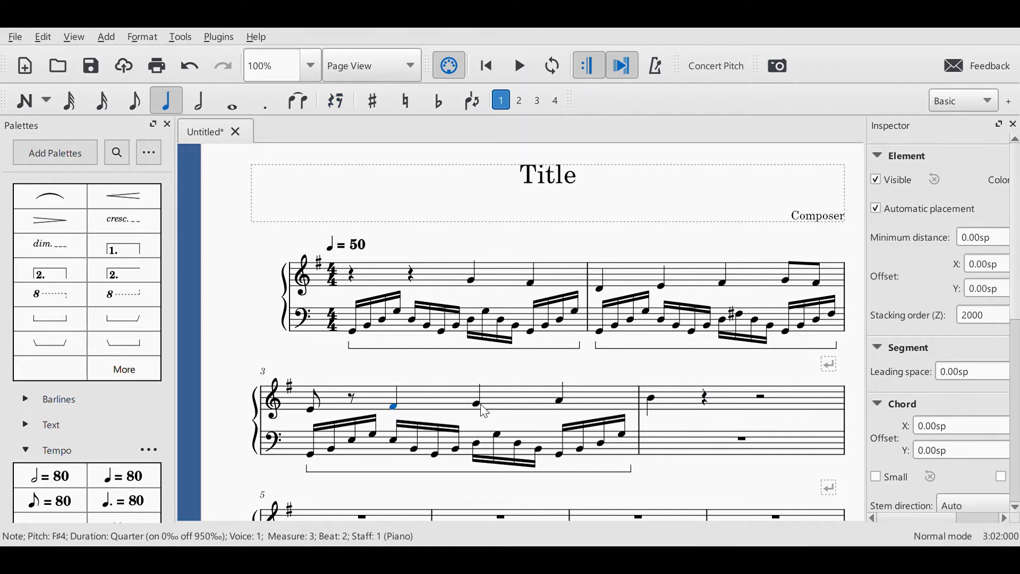
pyautogui.click(479, 403)
pyautogui.click(560, 399)
pyautogui.click(665, 410)
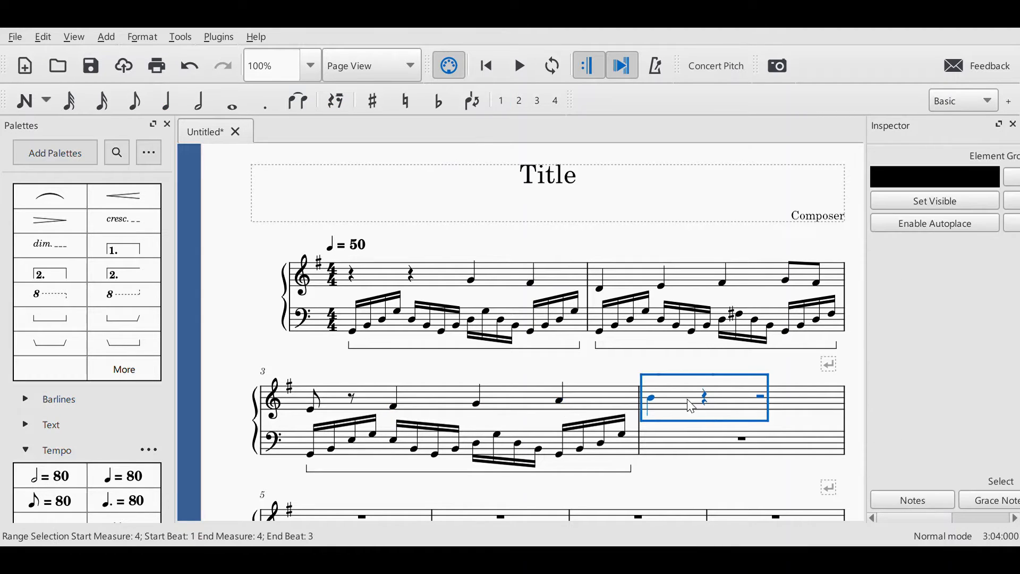
pyautogui.click(709, 404)
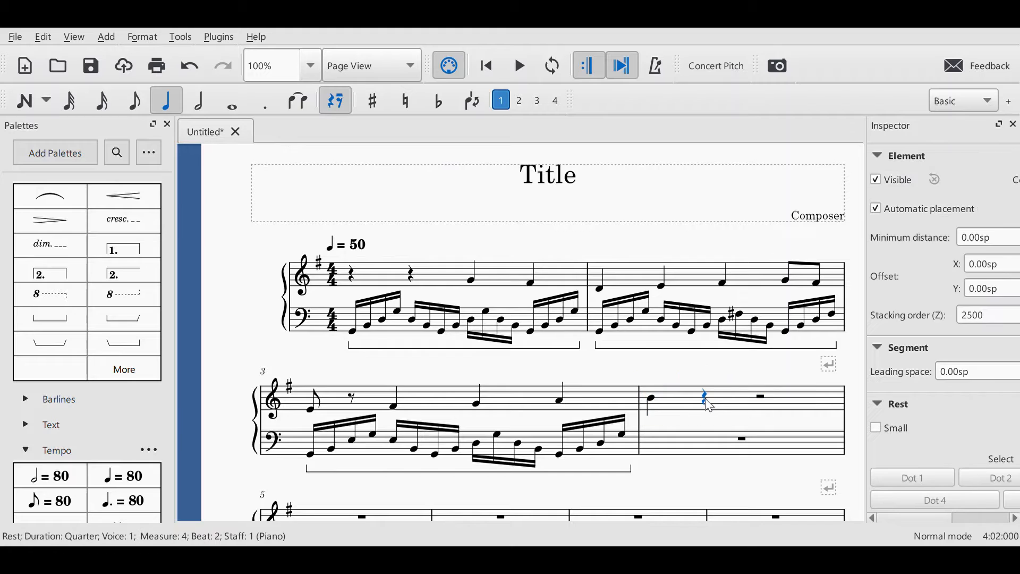
pyautogui.click(134, 102)
pyautogui.press('d')
pyautogui.press('e')
pyautogui.press('f')
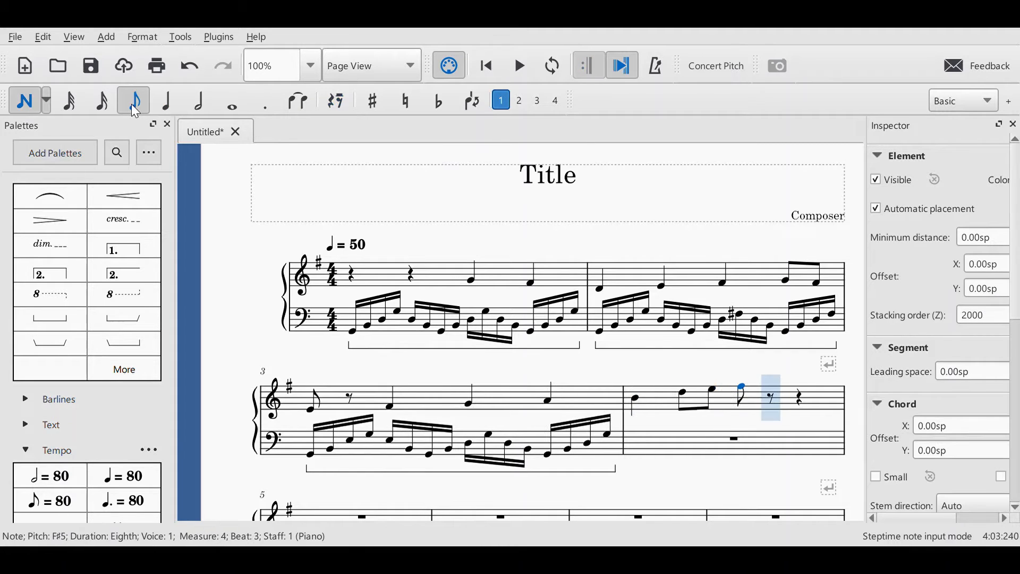
pyautogui.click(27, 106)
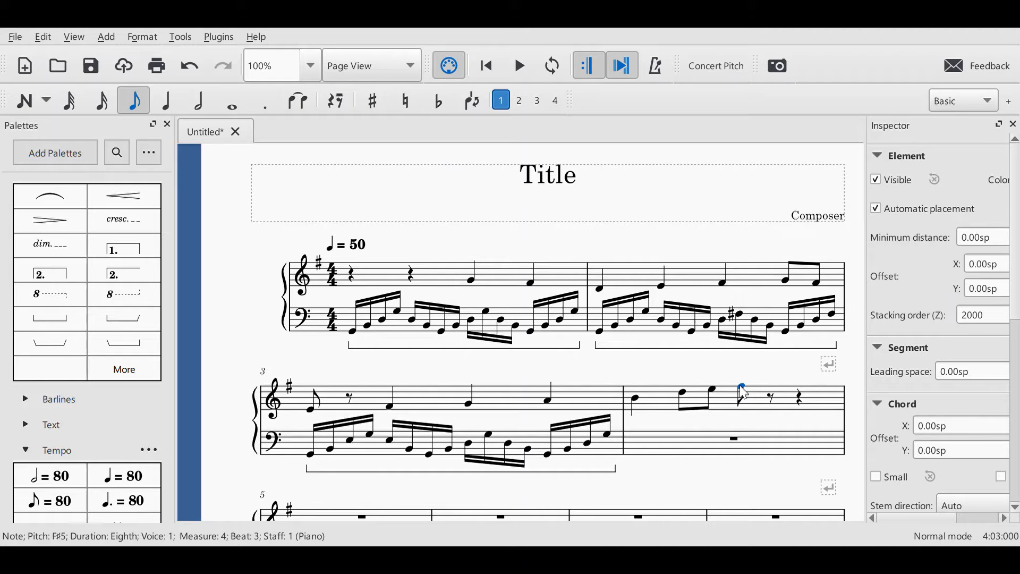
# Step: Lengthen the F♯5 on beat 3 of measure 4 to a quarter note and add a quarter-note A5 on beat 4
pyautogui.click(172, 110)
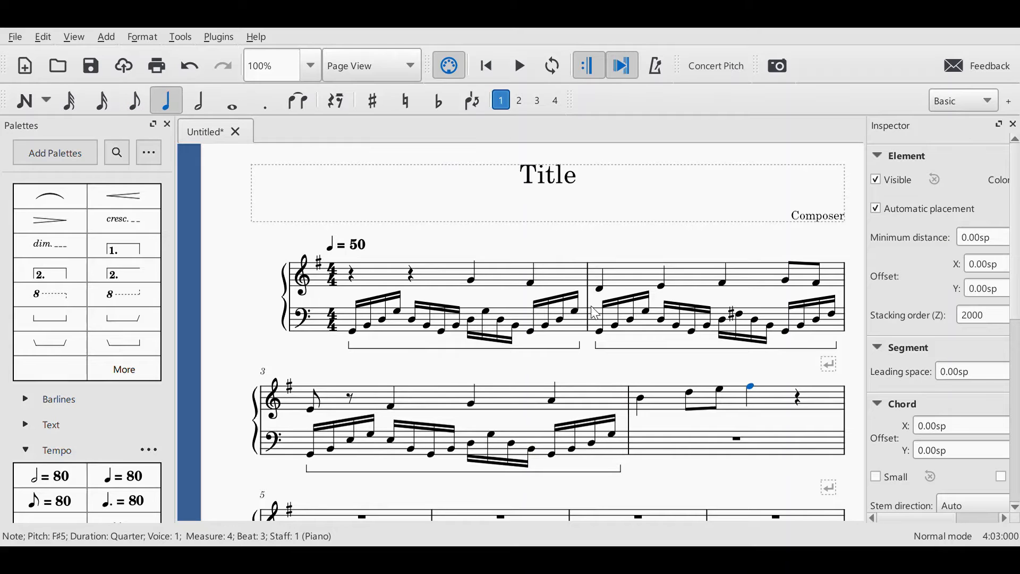
pyautogui.click(798, 398)
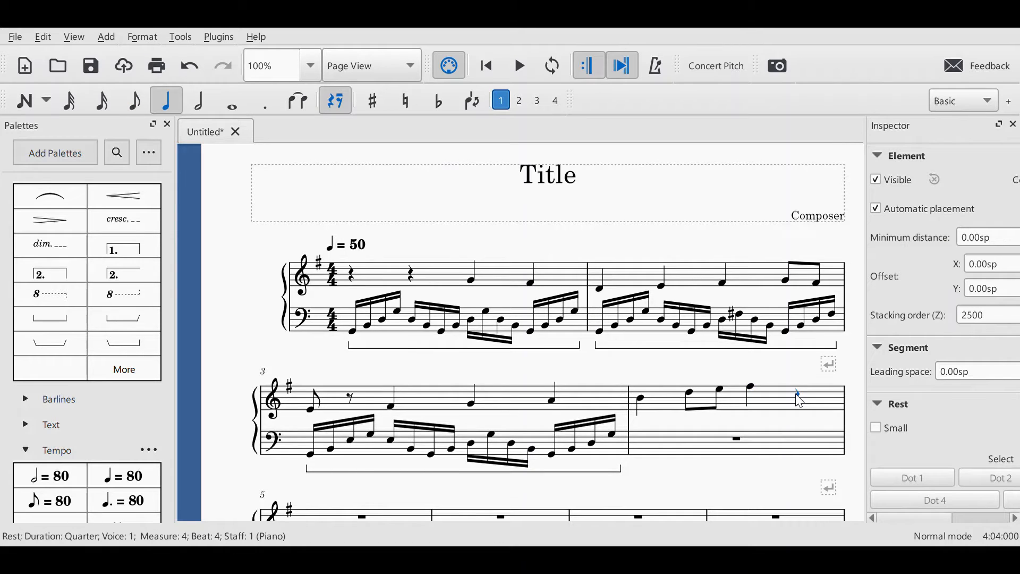
pyautogui.press('a')
pyautogui.press('Escape')
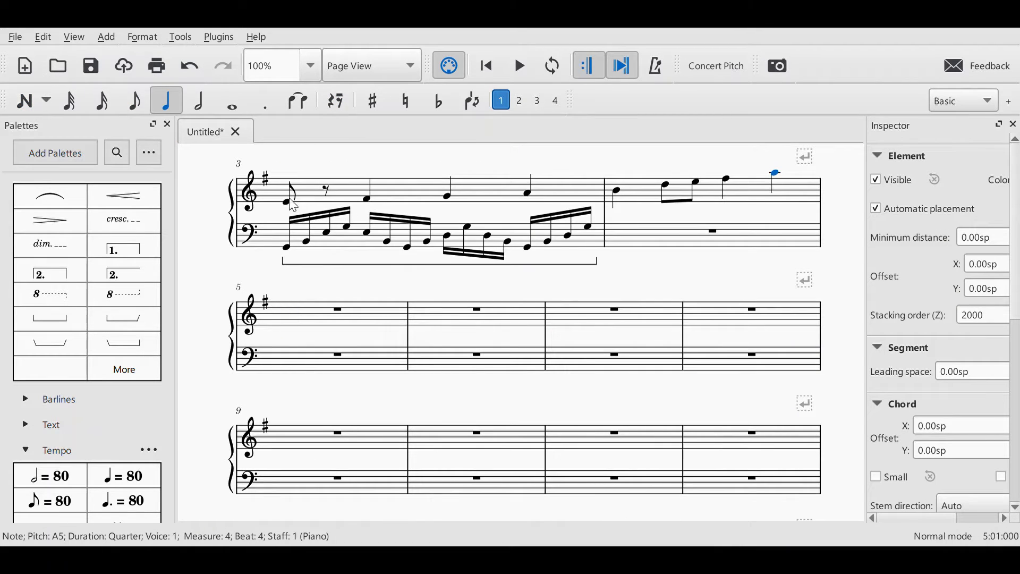
# Step: Copy the bass pattern of measure 1, including its pedal line, into the empty bass staff of measure 4
pyautogui.scroll(4, 684, 265)
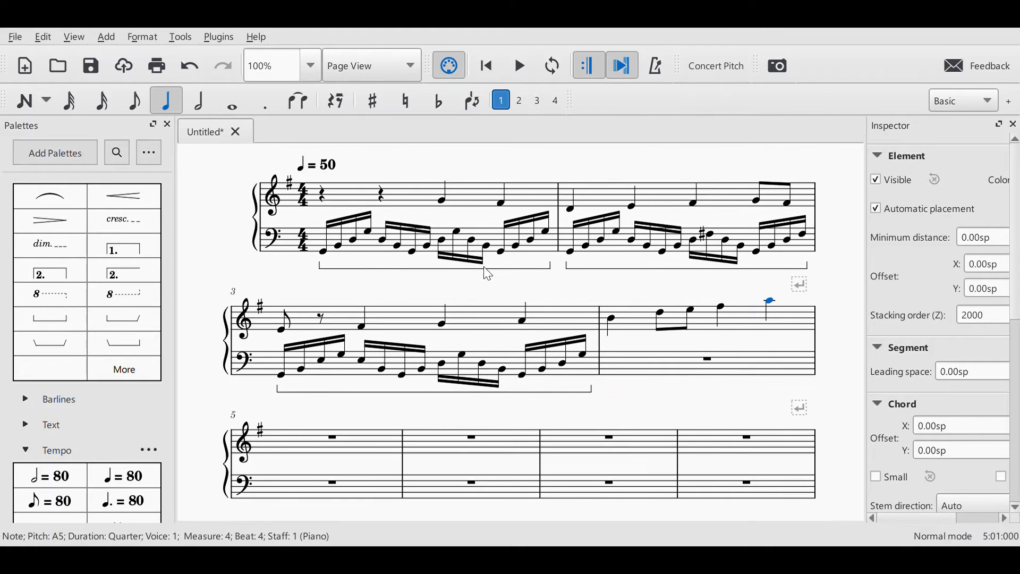
pyautogui.click(325, 253)
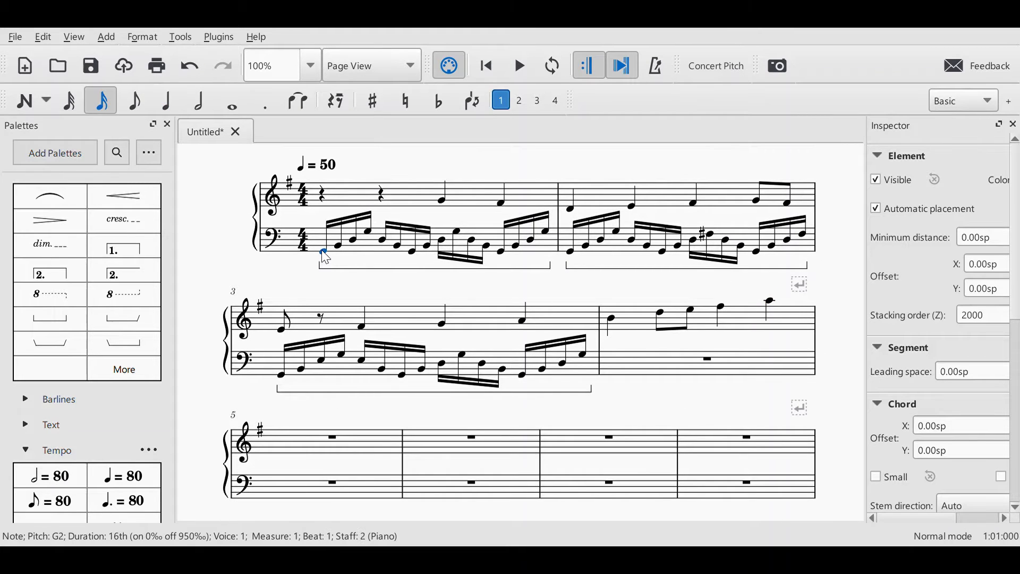
pyautogui.keyDown('shift'); pyautogui.click(548, 236); pyautogui.keyUp('shift')
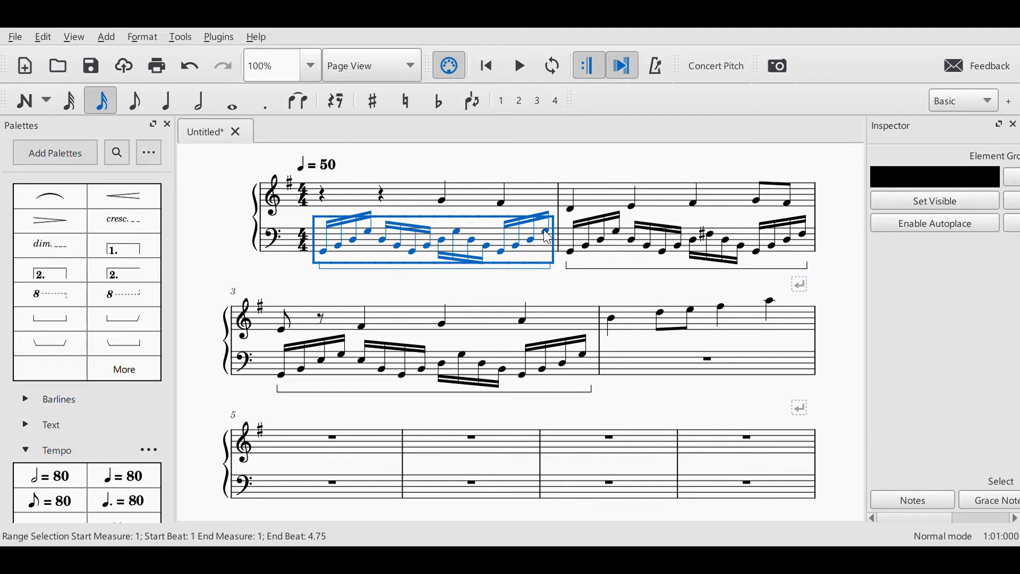
pyautogui.click(708, 361)
pyautogui.hotkey('ctrl', 'v')
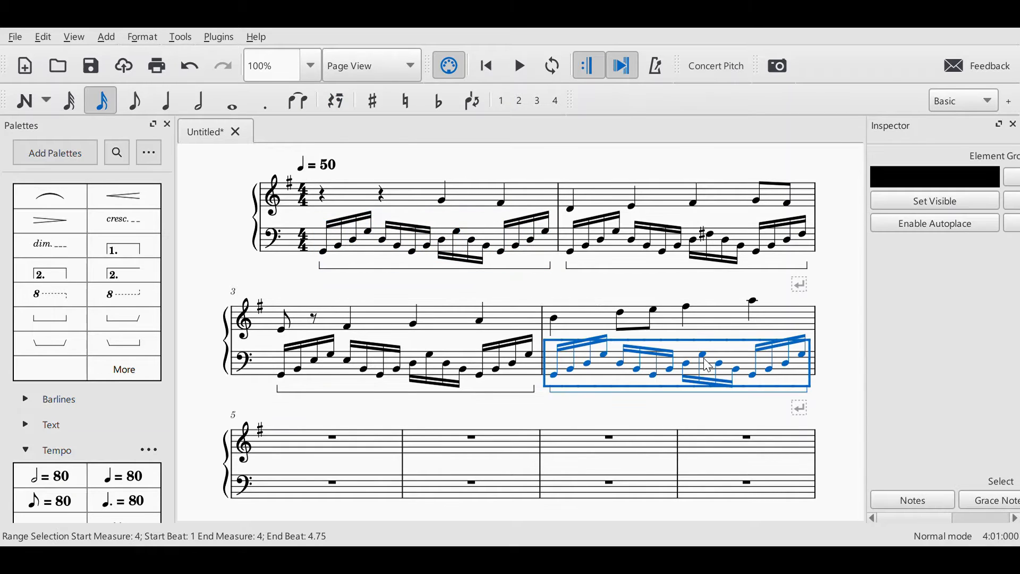
# Step: Play back measure 4 from its first treble note
pyautogui.click(554, 319)
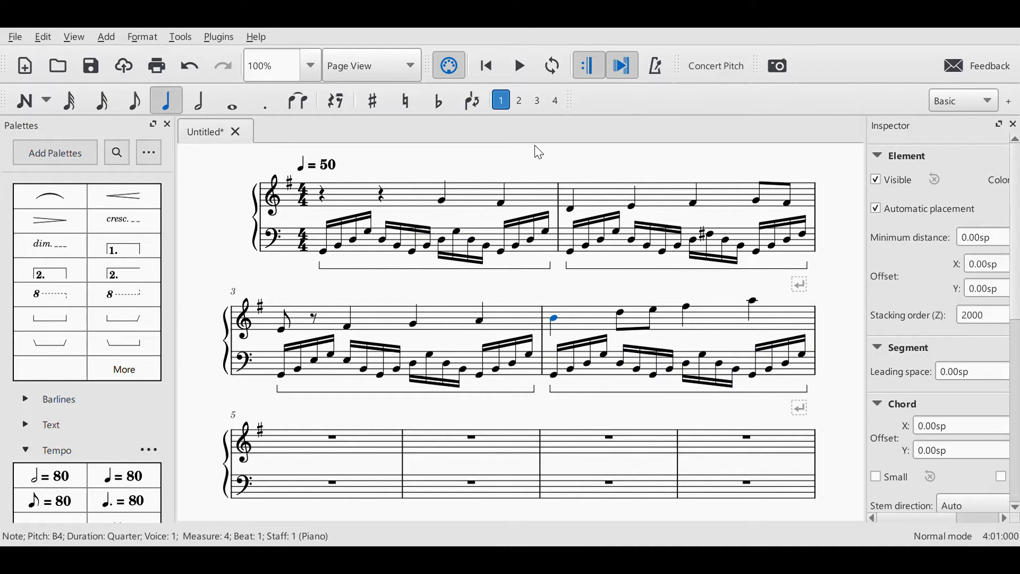
pyautogui.click(519, 76)
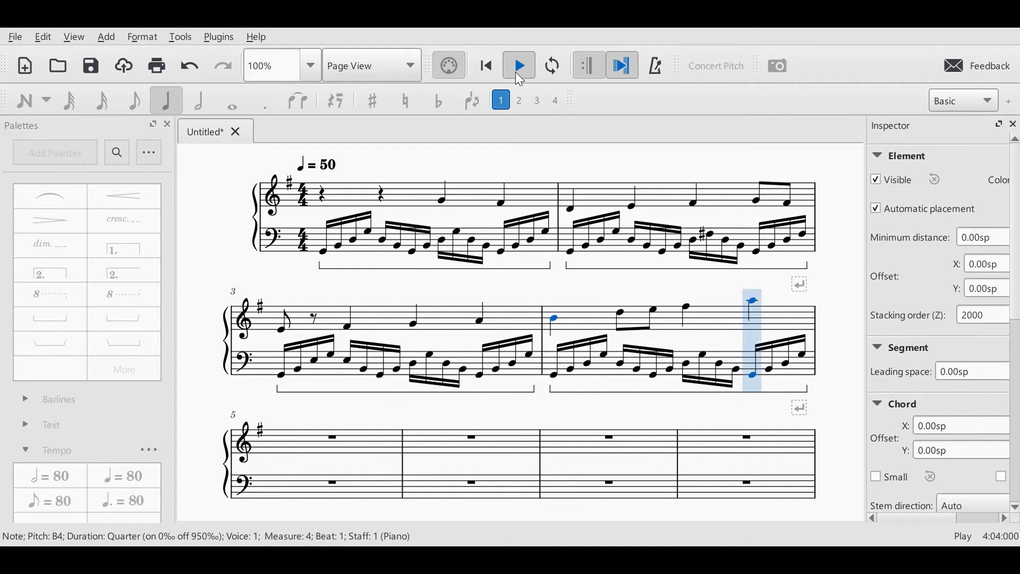
pyautogui.click(520, 78)
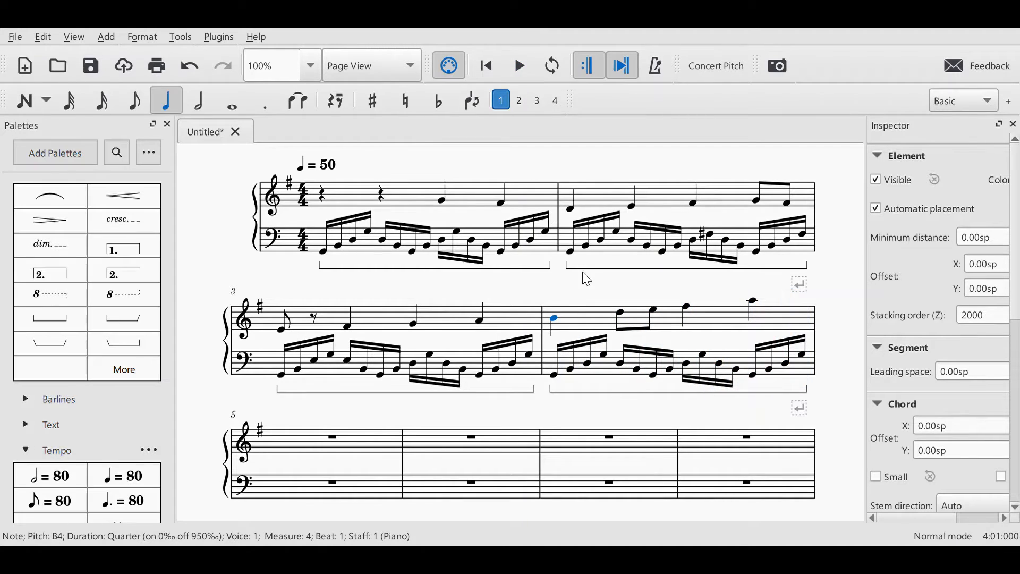
# Step: Add the one-sharp G major key signature to the bass staff from measure 1
pyautogui.click(711, 236)
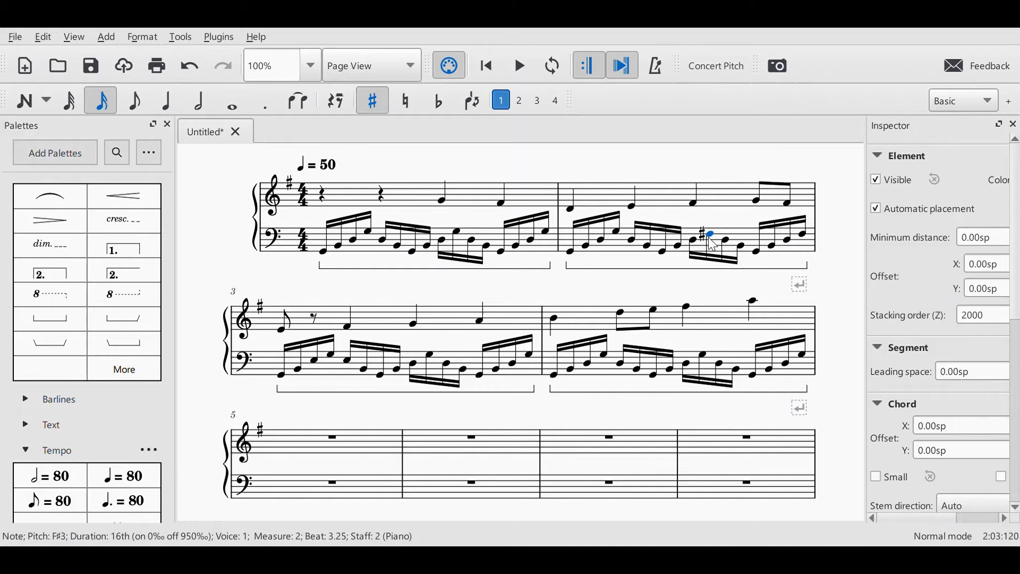
pyautogui.click(704, 239)
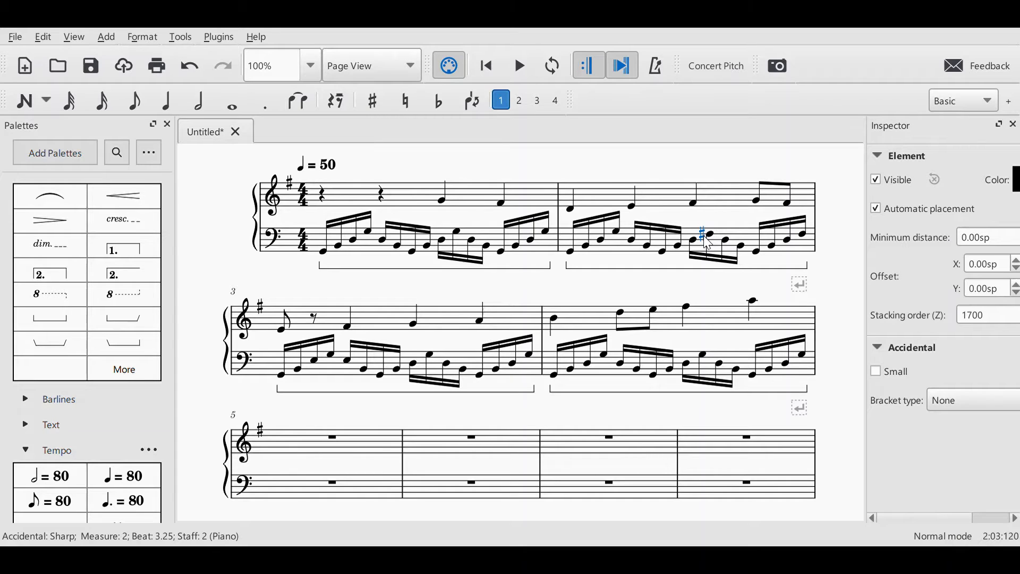
pyautogui.click(293, 239)
pyautogui.click(290, 184)
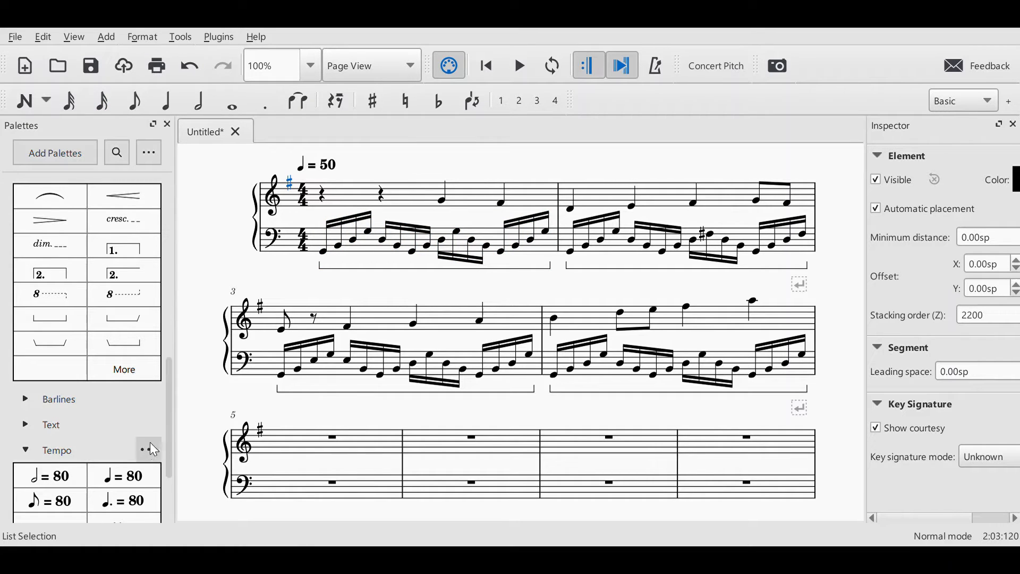
pyautogui.scroll(10, 176, 290)
pyautogui.scroll(3, 176, 290)
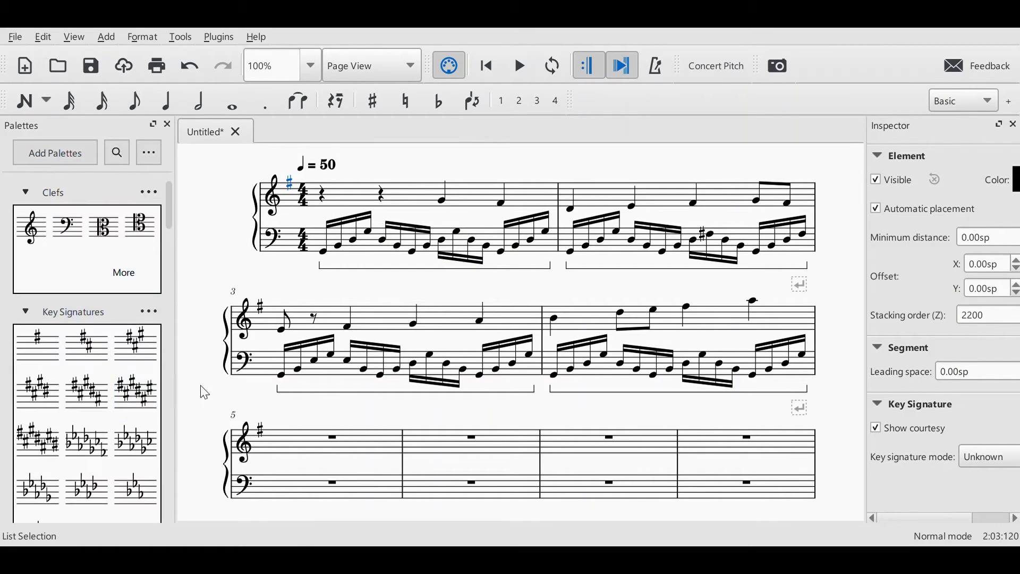
pyautogui.click(274, 245)
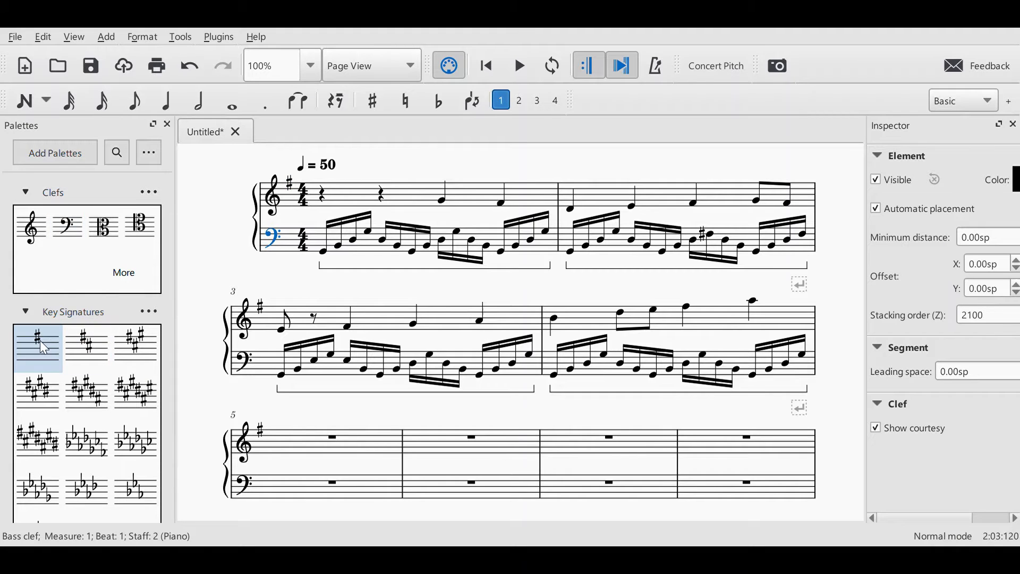
pyautogui.click(304, 241)
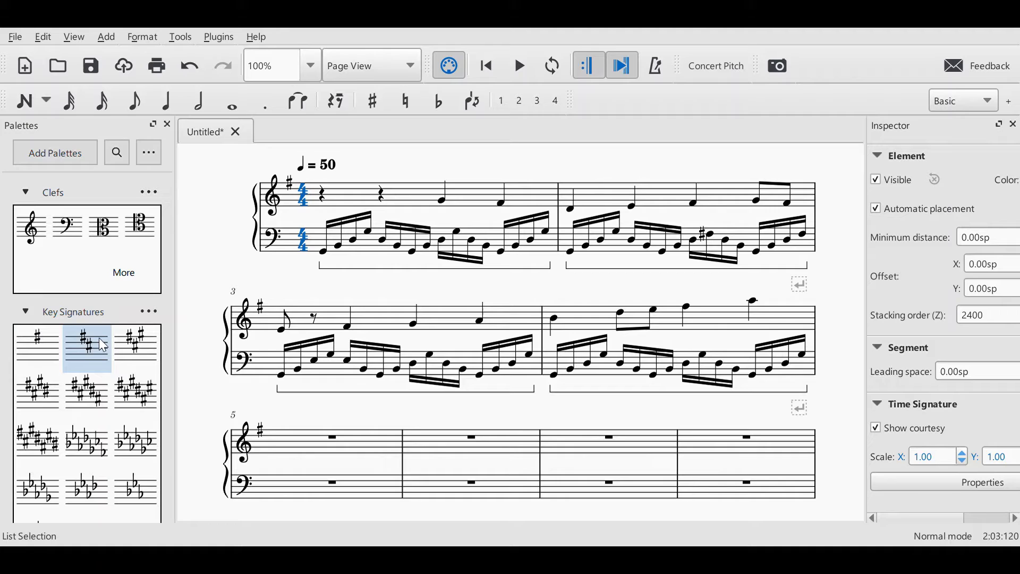
pyautogui.click(42, 352)
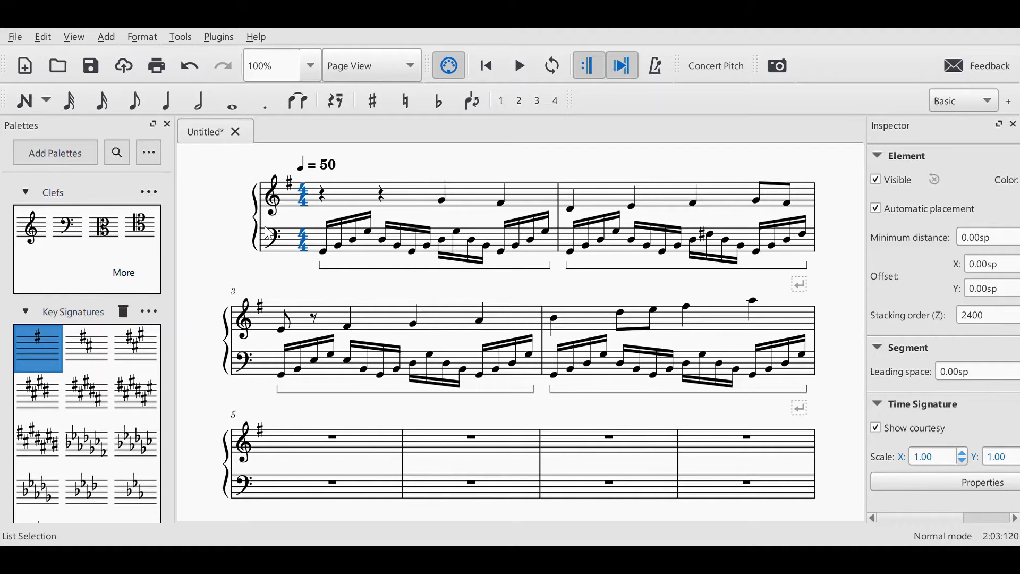
pyautogui.moveTo(38, 367)
pyautogui.mouseDown()
pyautogui.moveTo(392, 156)
pyautogui.moveTo(342, 198)
pyautogui.mouseUp()
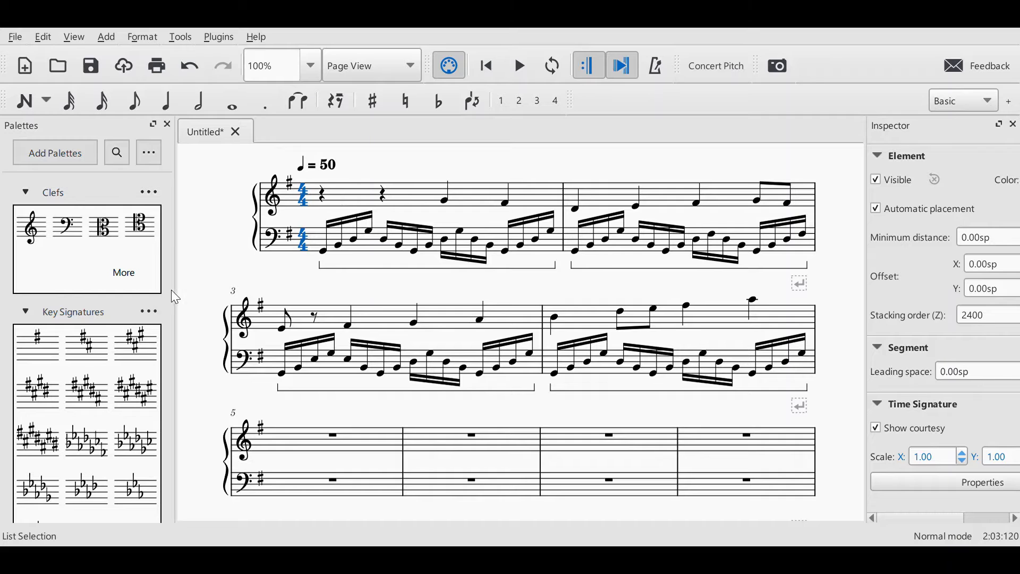
pyautogui.moveTo(38, 351)
pyautogui.mouseDown()
pyautogui.moveTo(301, 264)
pyautogui.moveTo(372, 210)
pyautogui.moveTo(138, 314)
pyautogui.moveTo(13, 344)
pyautogui.mouseUp()
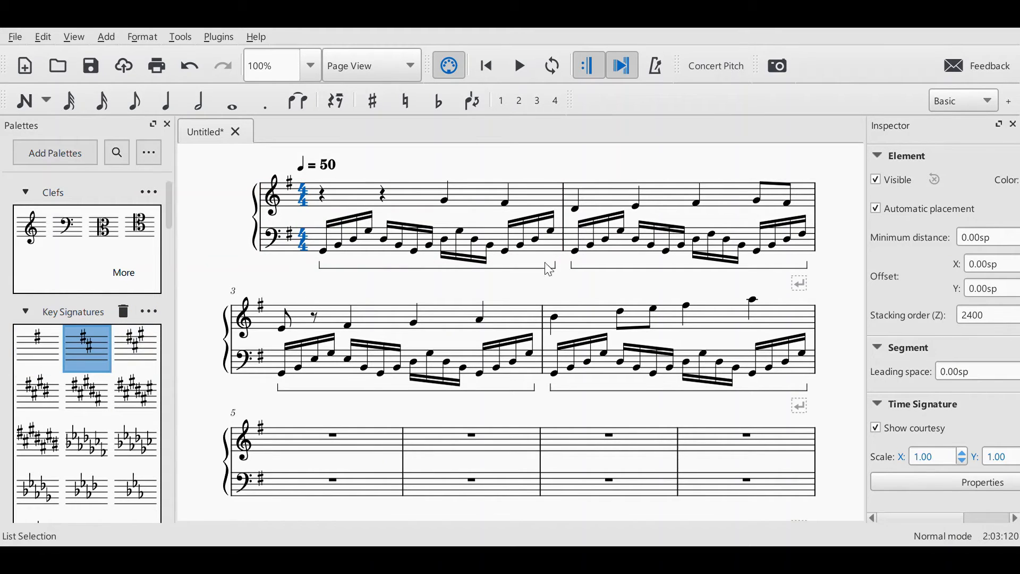
# Step: Play back measure 4 from its first treble note
pyautogui.click(713, 237)
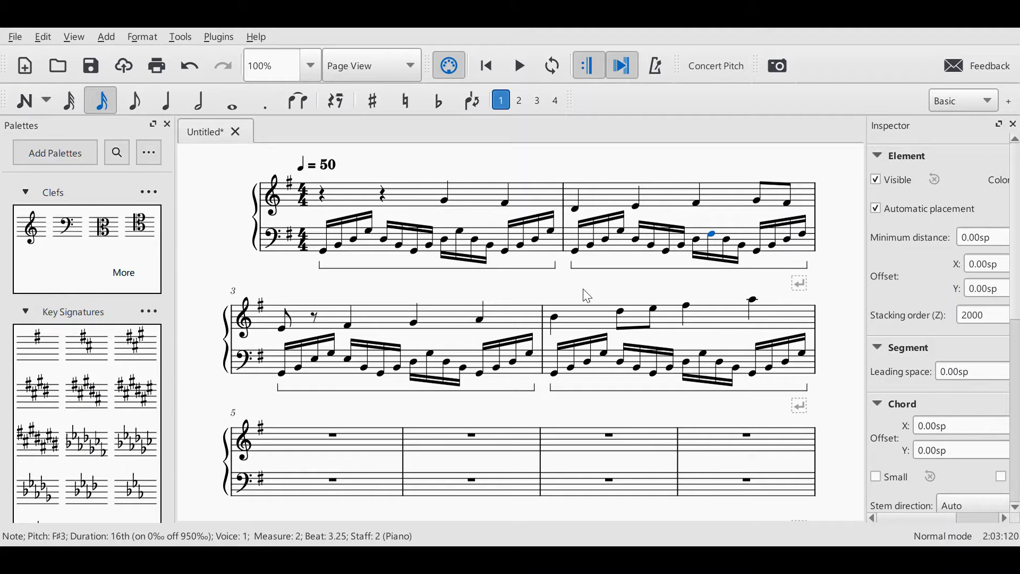
pyautogui.click(521, 64)
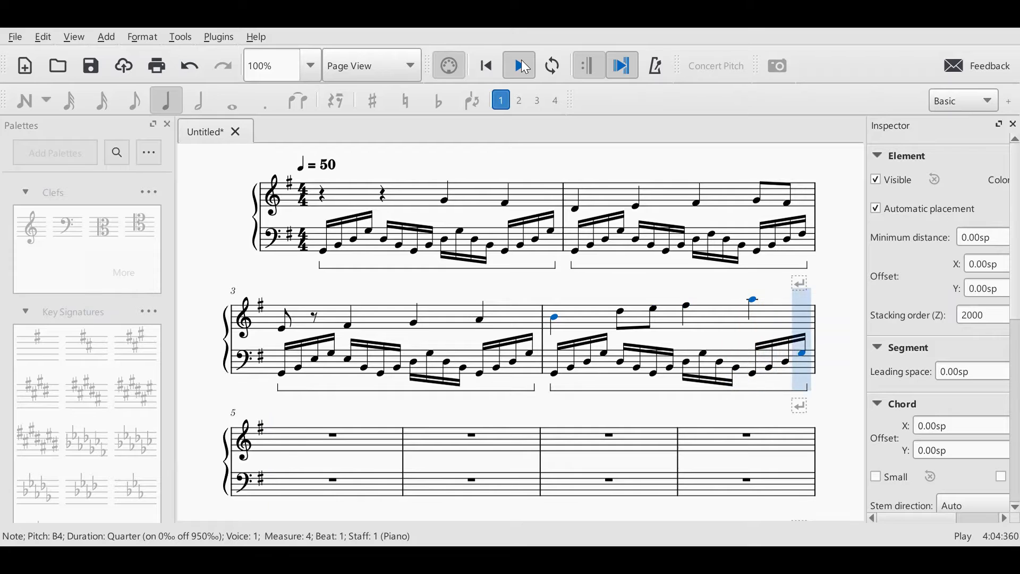
pyautogui.click(520, 63)
# Step: Enter treble quarter notes A5, G5, F♯5 and E5 in measure 5, followed by F♯5 and D5 in measure 6
pyautogui.click(334, 438)
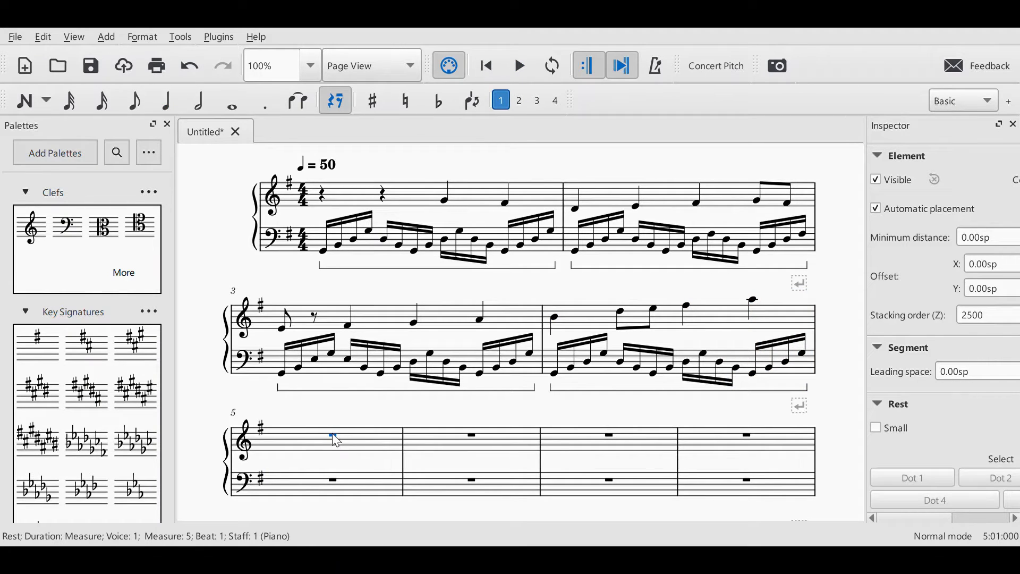
pyautogui.press('n')
pyautogui.press('5')
pyautogui.press('a')
pyautogui.press('g')
pyautogui.press('f')
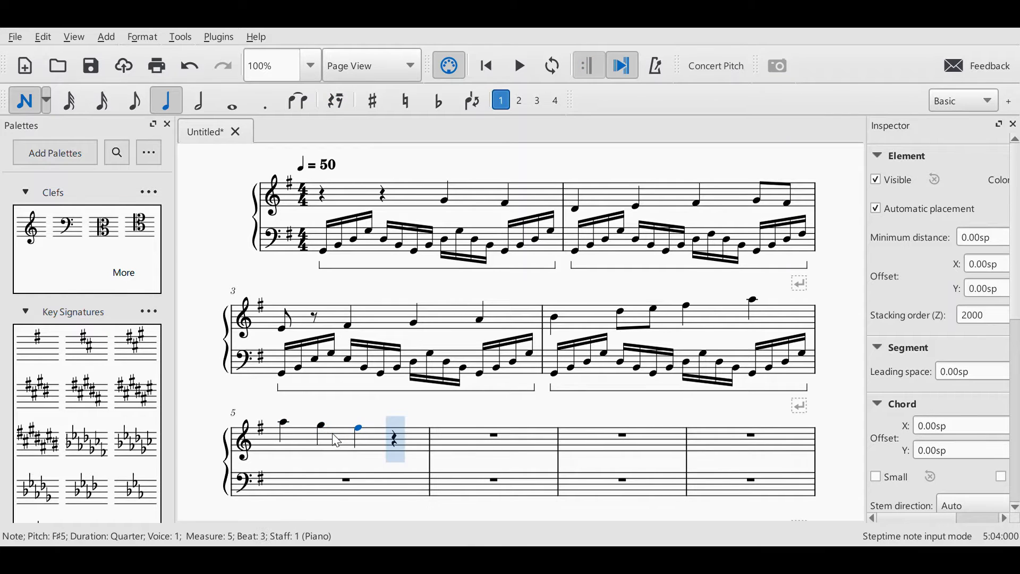
pyautogui.press('e')
pyautogui.press('f')
pyautogui.press('d')
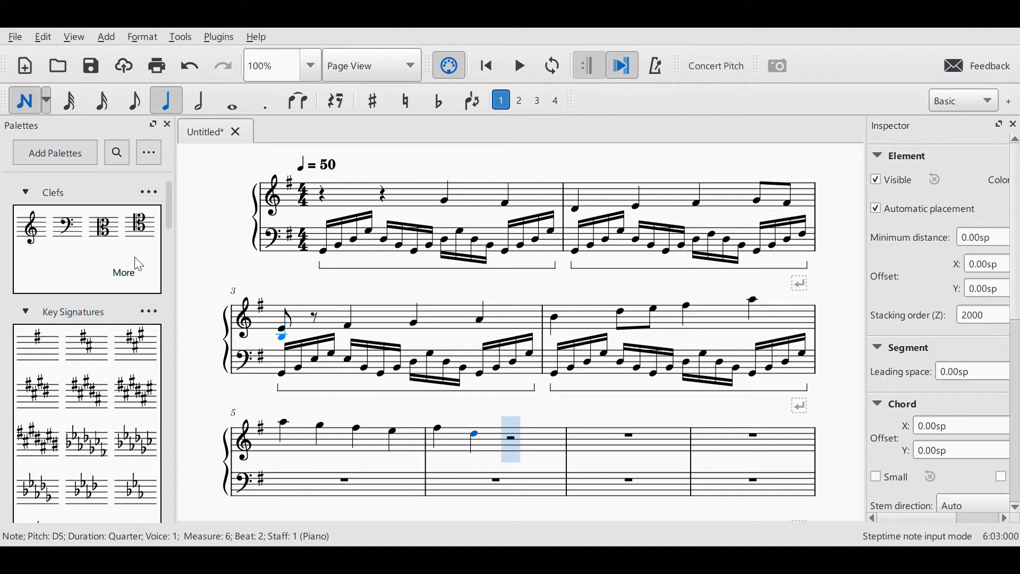
pyautogui.click(24, 100)
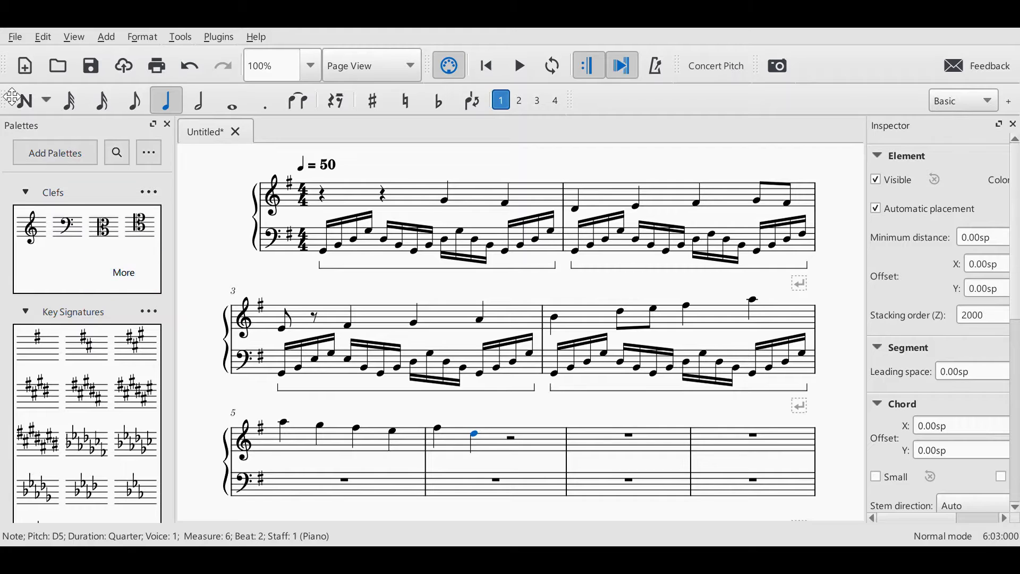
pyautogui.click(27, 108)
pyautogui.click(27, 108)
# Step: Copy the bass pattern of measure 4, including its pedal line, into the bass staff of measure 5
pyautogui.click(556, 375)
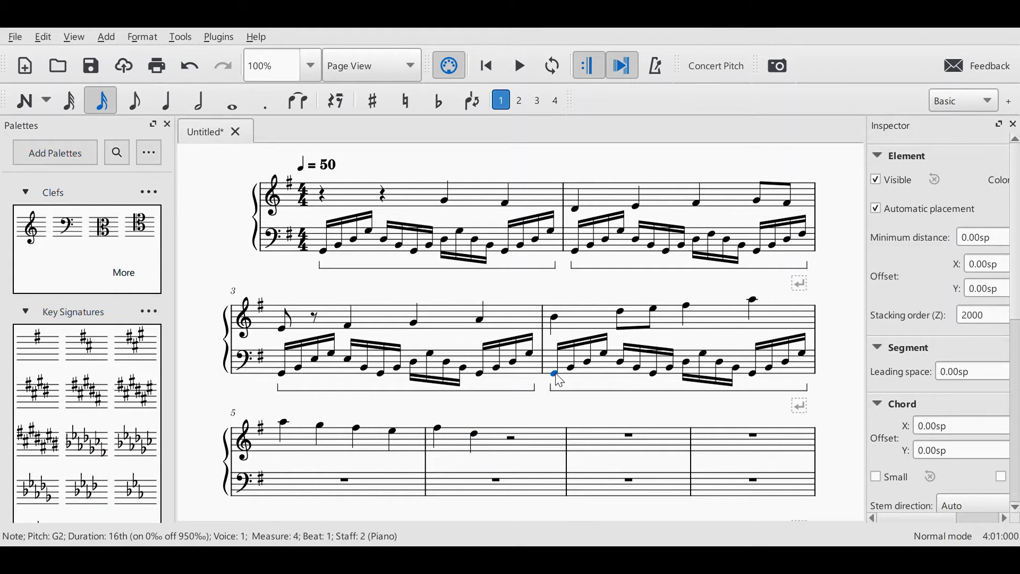
pyautogui.keyDown('shift'); pyautogui.click(800, 356); pyautogui.keyUp('shift')
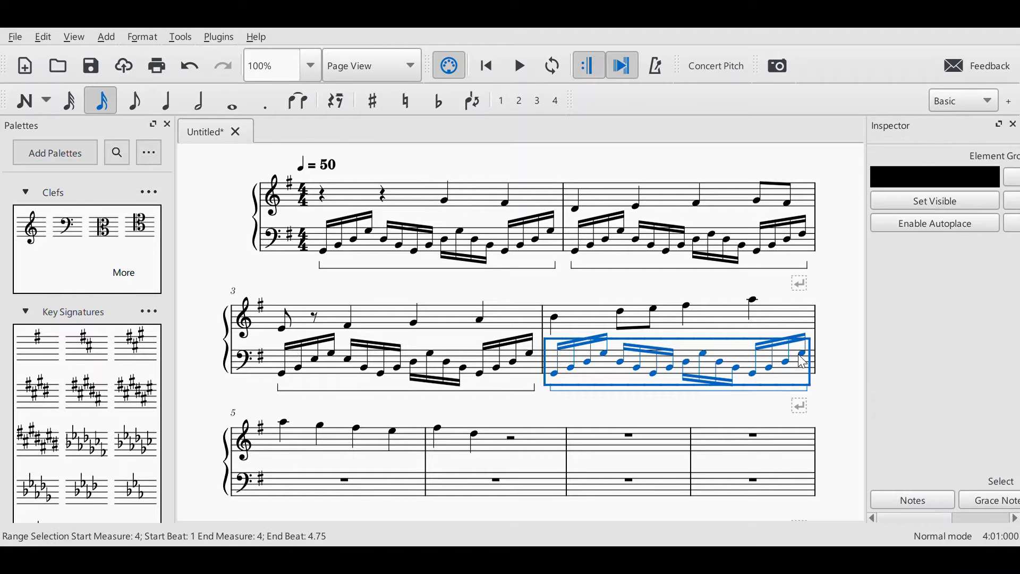
pyautogui.hotkey('ctrl', 'c')
pyautogui.click(349, 481)
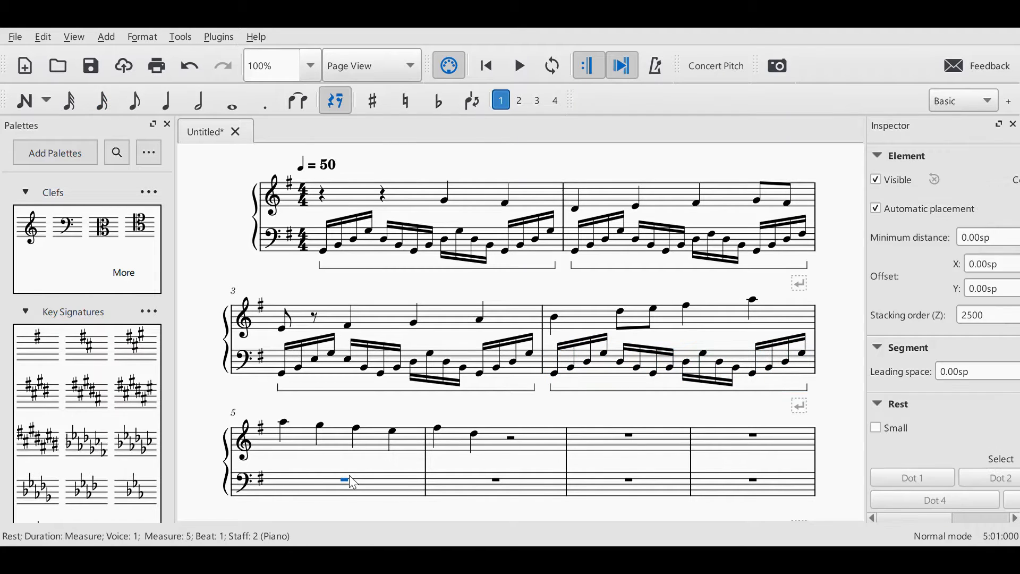
pyautogui.hotkey('ctrl', 'v')
# Step: Overwrite beats 1 and 2 of the measure 5 bass with sixteenth notes D3, F♯3, A3, D4, A3, F♯3, D3, F♯3
pyautogui.click(284, 496)
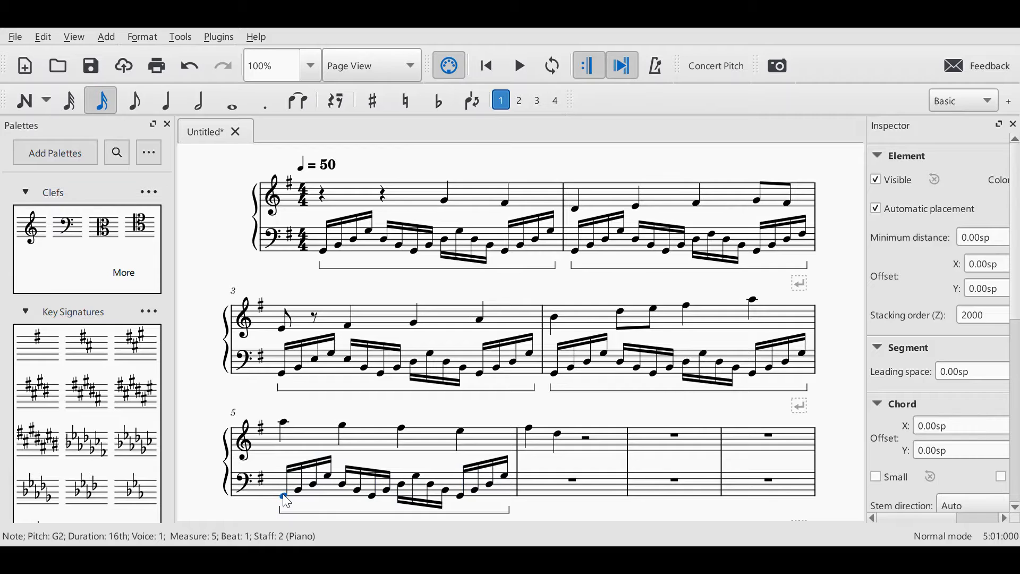
pyautogui.press('n')
pyautogui.press('d')
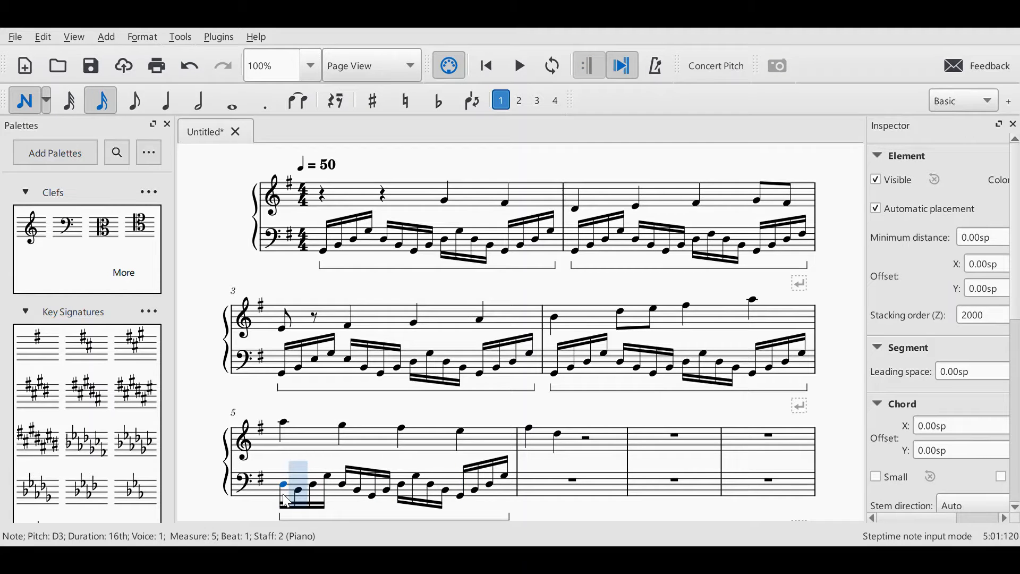
pyautogui.press('f')
pyautogui.press('a')
pyautogui.press('d')
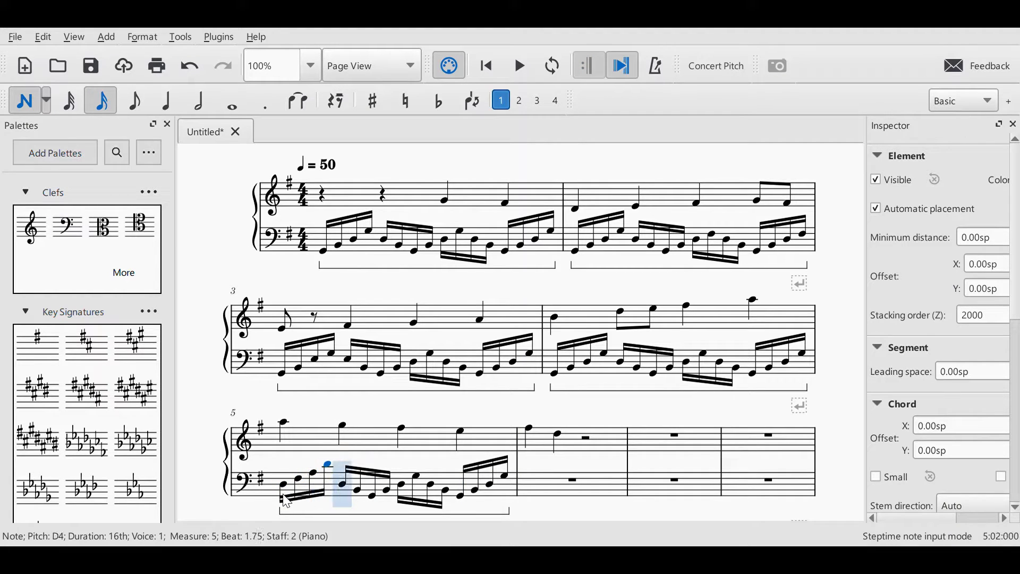
pyautogui.press('a')
pyautogui.press('f')
pyautogui.press('d')
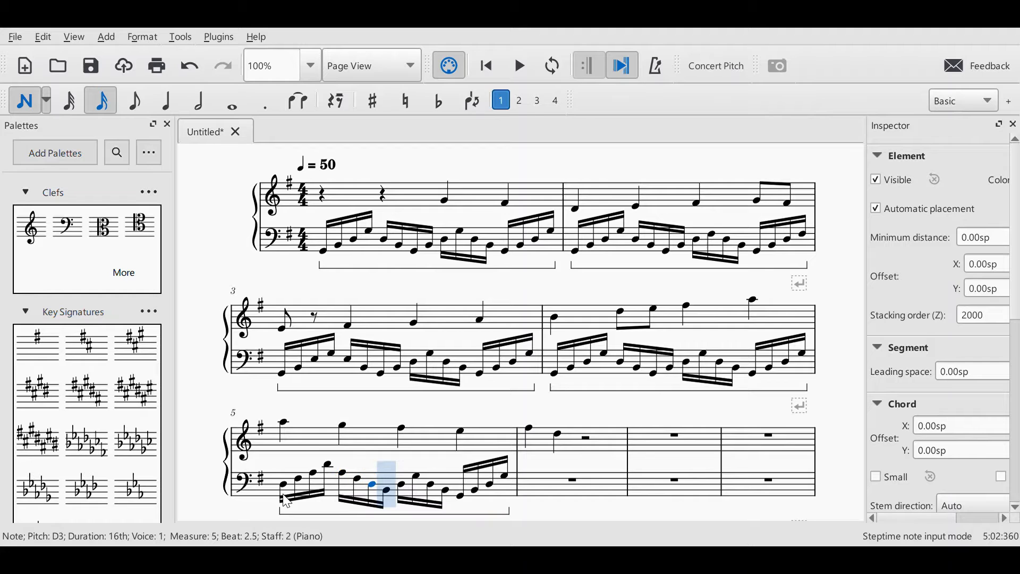
pyautogui.press('f')
# Step: Overwrite beats 3 and 4 of the measure 5 bass with sixteenth notes A3, D4, A3, F♯3, D3, F♯3, A3, D4
pyautogui.press('a')
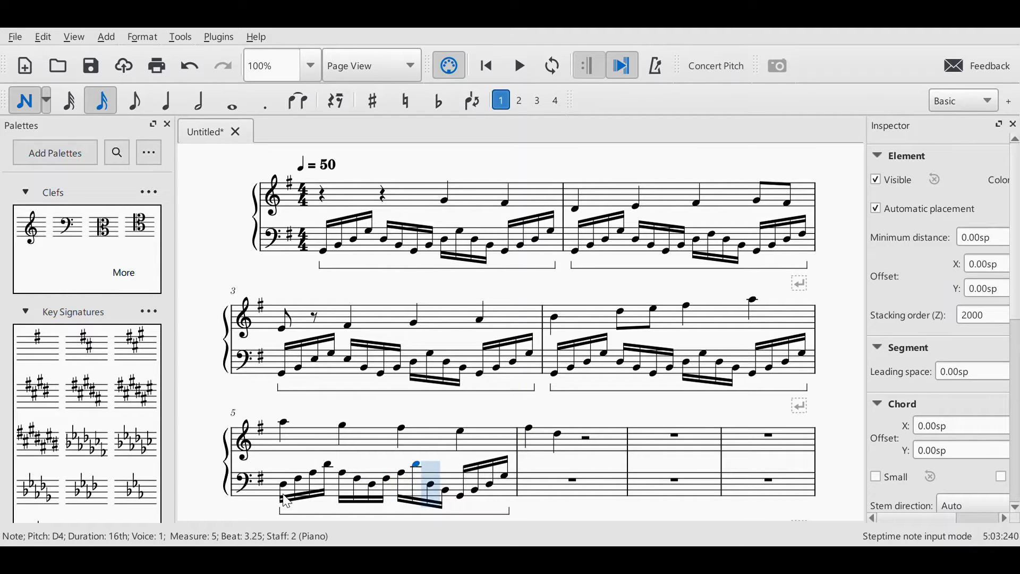
pyautogui.press('a')
pyautogui.press('f')
pyautogui.press('d')
pyautogui.press('f')
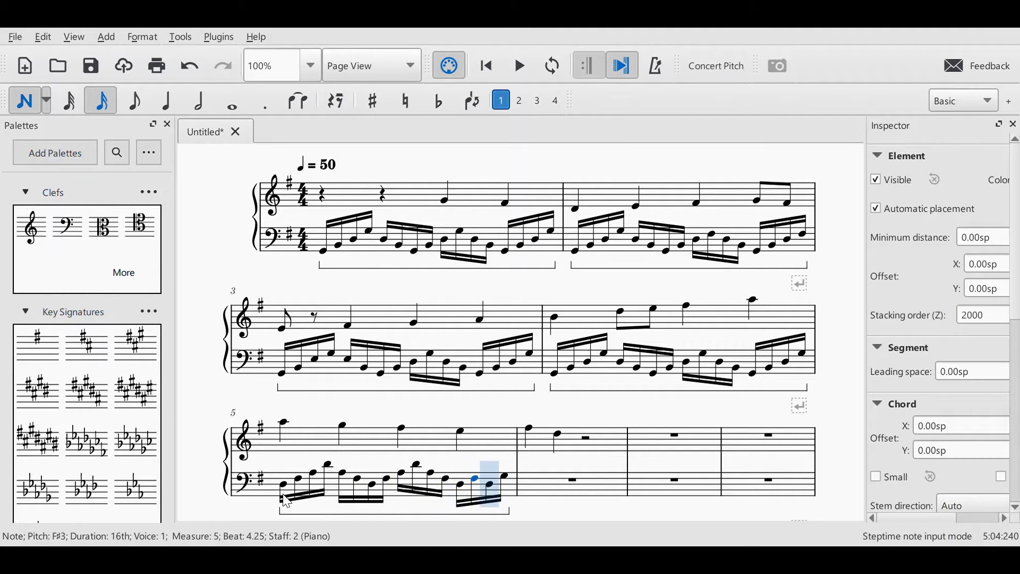
pyautogui.press('a')
pyautogui.press('d')
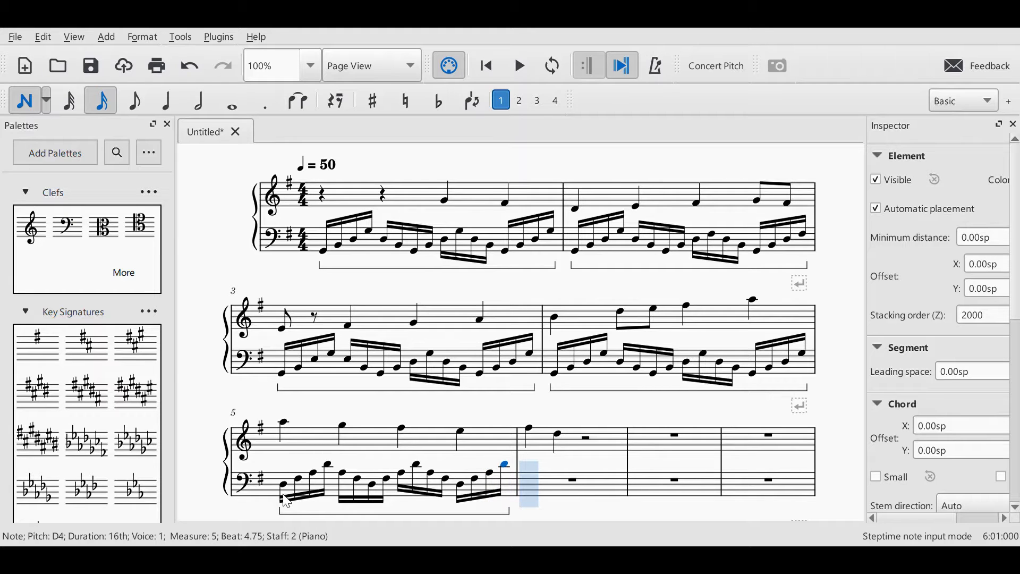
pyautogui.click(21, 104)
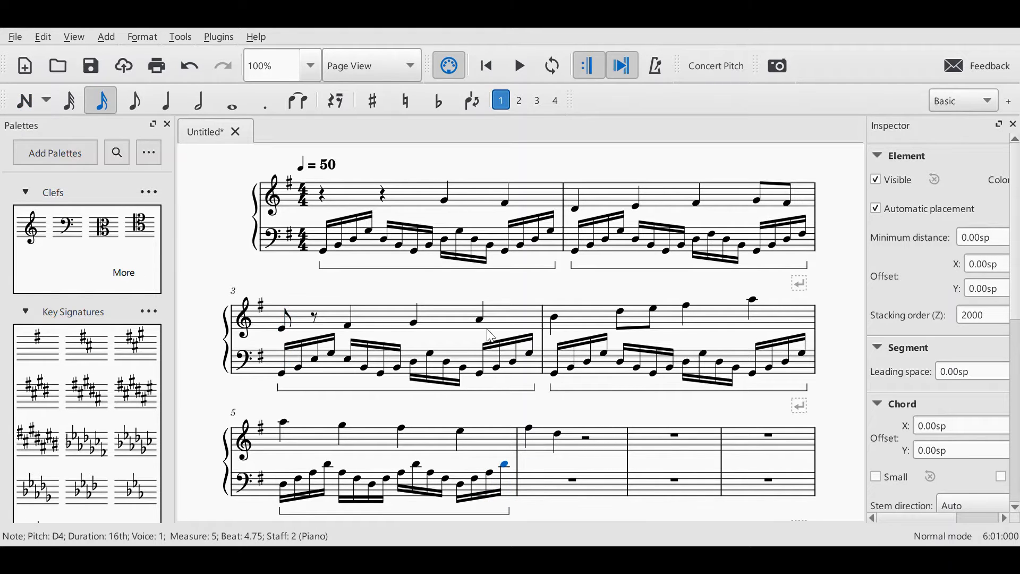
# Step: Play back the score from the first treble note of measure 4 through measure 5
pyautogui.click(555, 317)
pyautogui.click(519, 65)
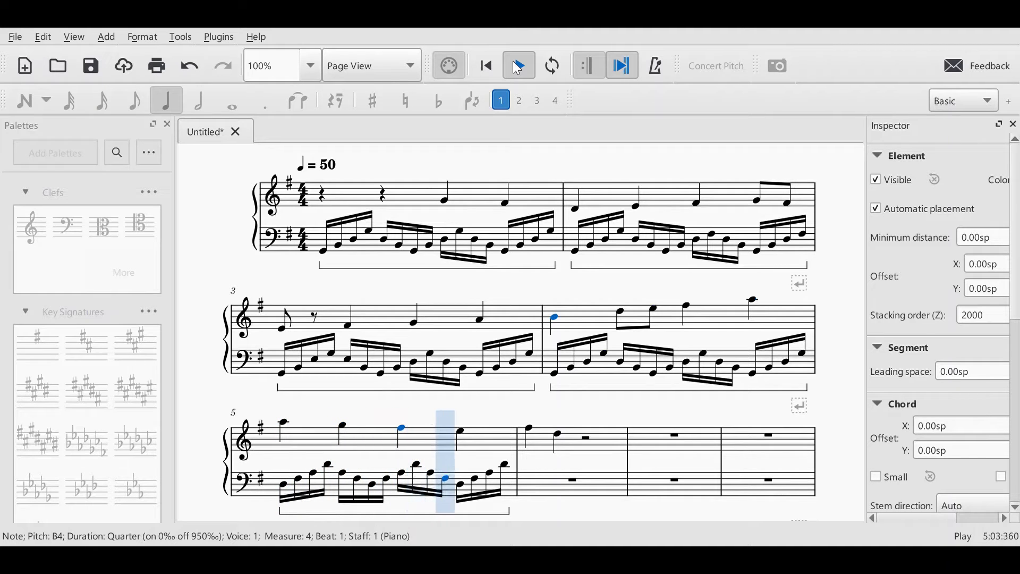
pyautogui.click(519, 66)
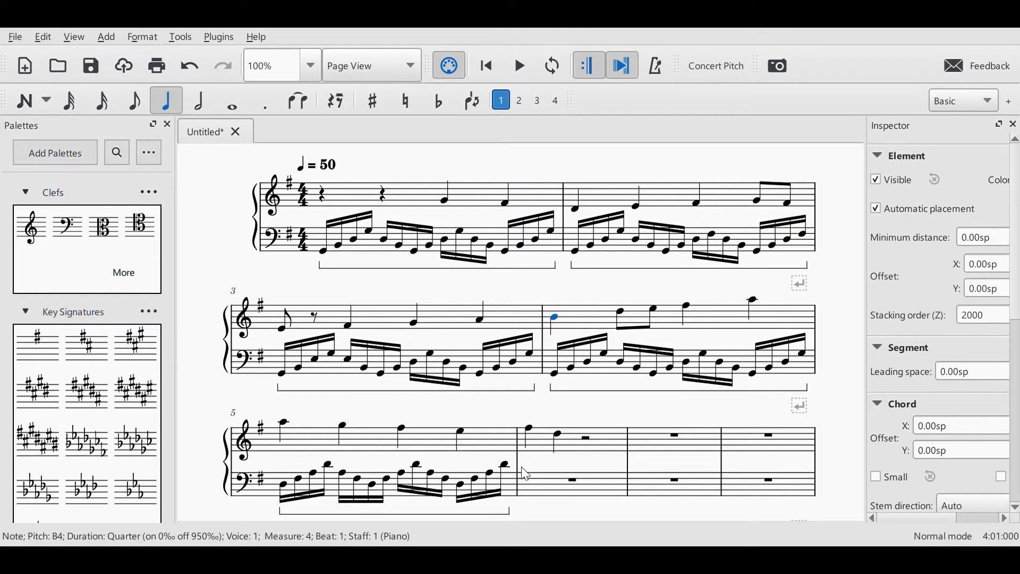
# Step: Enter treble half notes G5 on beat 3 of measure 6, B5 and D6 in measure 7, and F♯6 on beat 1 of measure 8
pyautogui.click(575, 483)
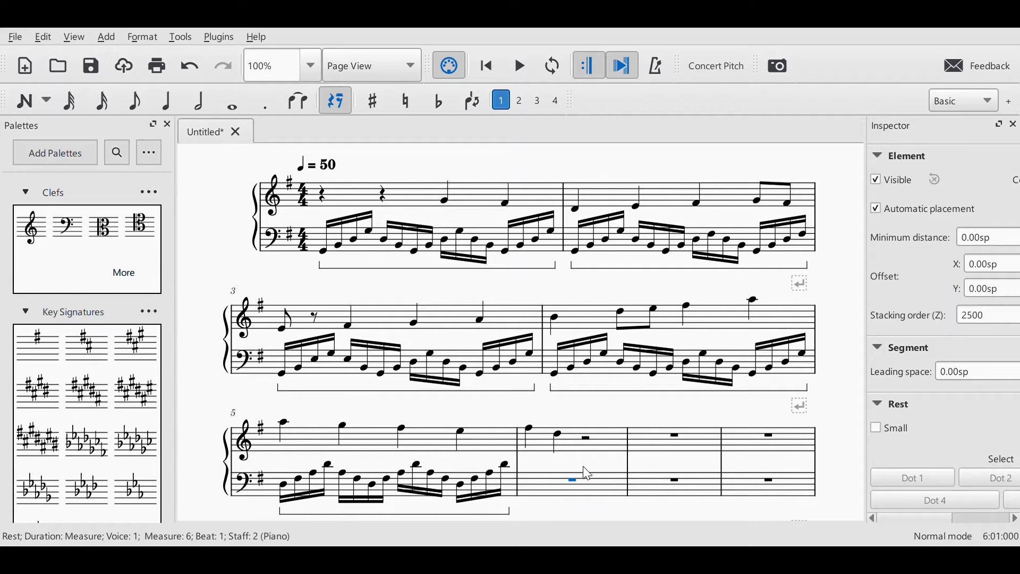
pyautogui.click(588, 442)
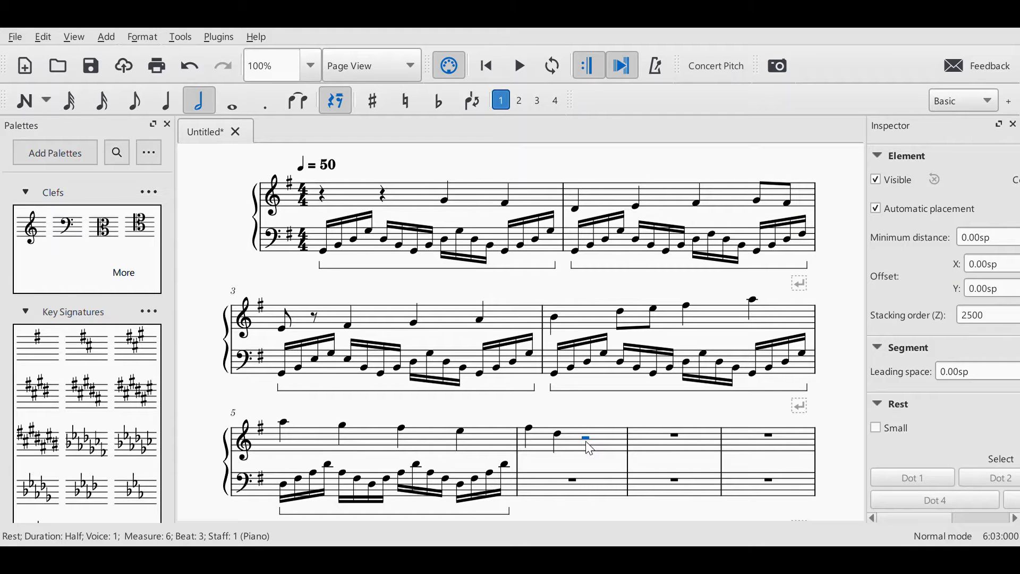
pyautogui.press('n')
pyautogui.press('b')
pyautogui.press('b')
pyautogui.press('d')
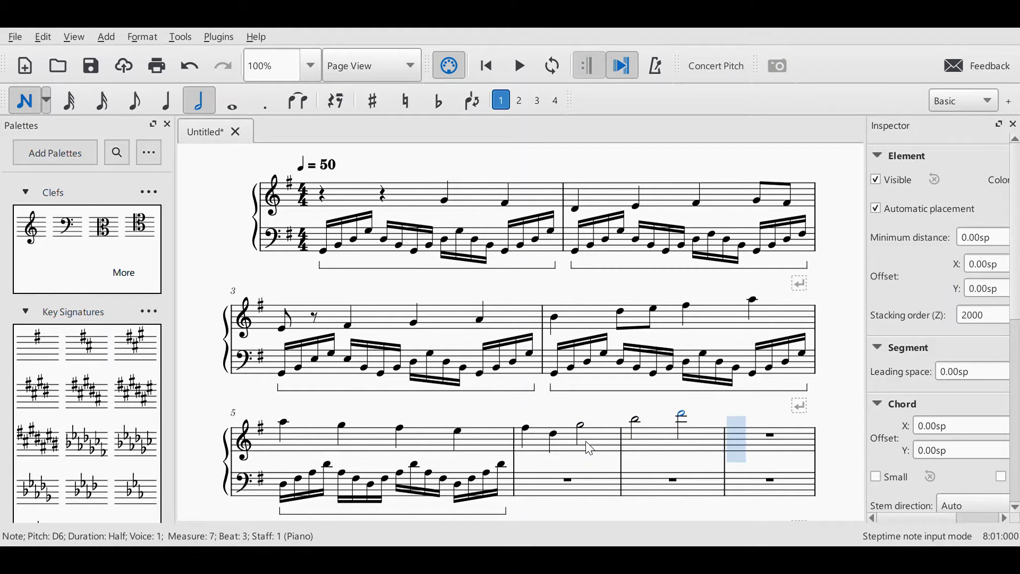
pyautogui.press('f')
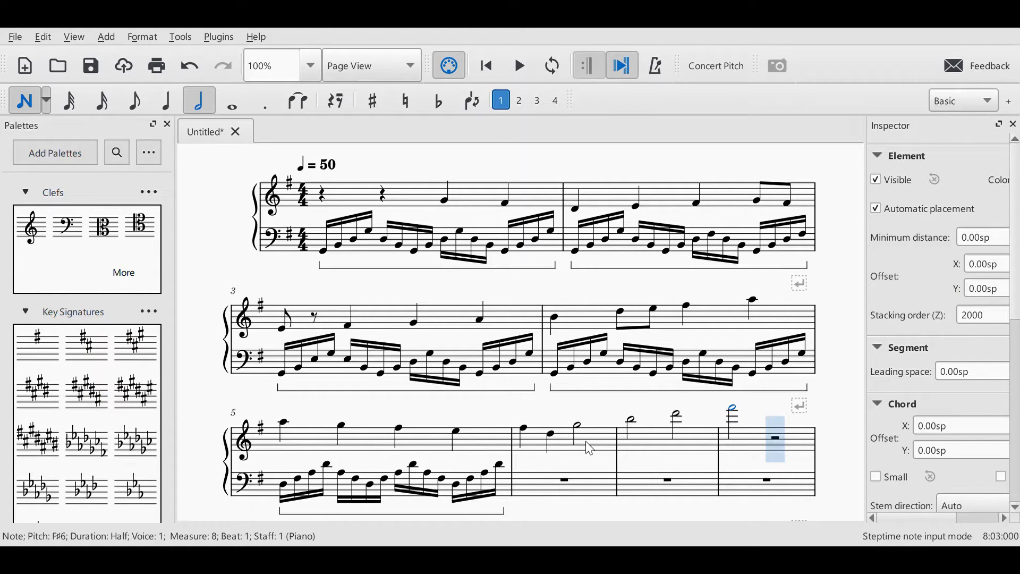
pyautogui.click(24, 100)
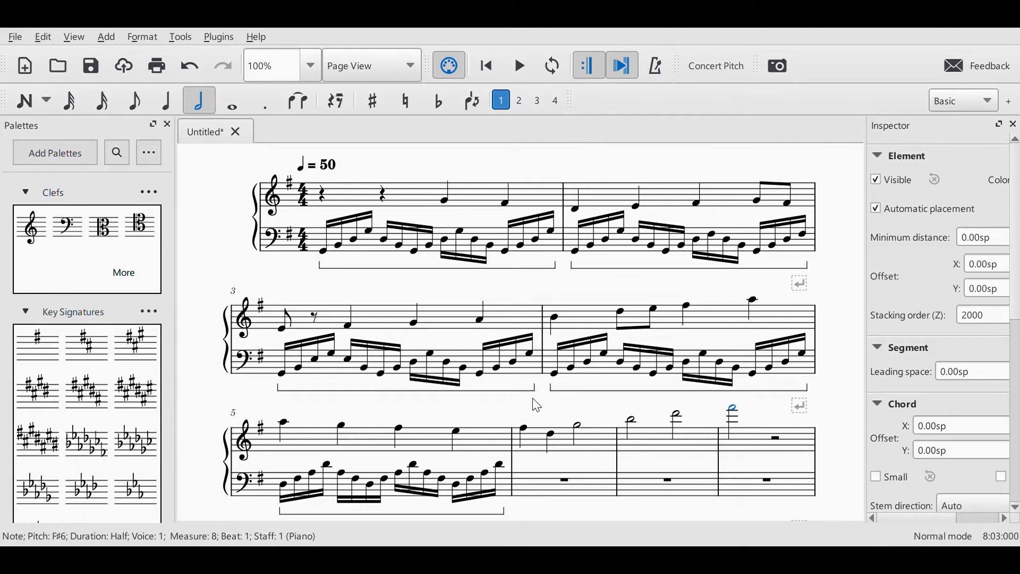
# Step: Delete the treble half notes from beat 3 of measure 6 through beat 1 of measure 8
pyautogui.click(580, 426)
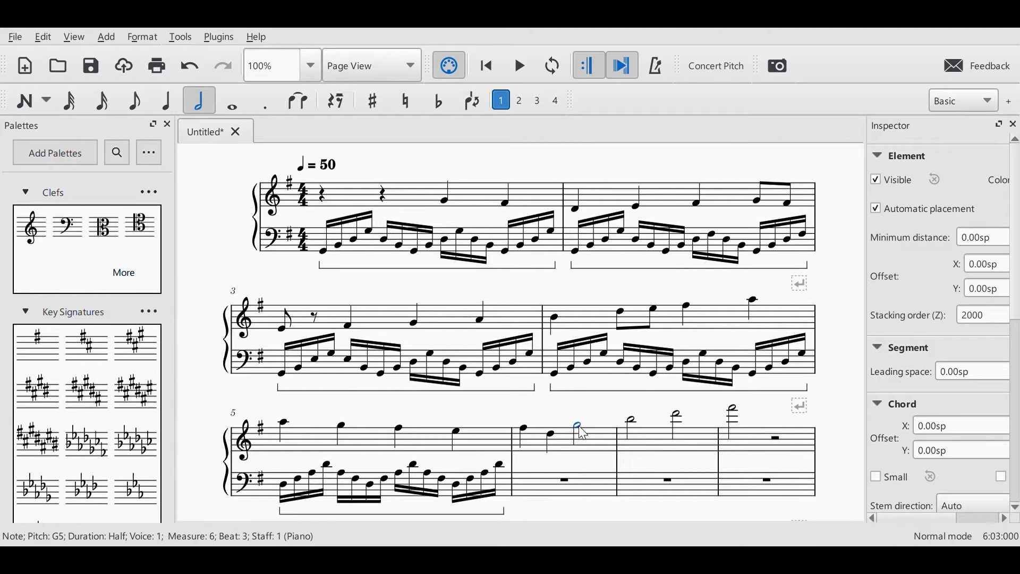
pyautogui.keyDown('shift'); pyautogui.click(636, 424); pyautogui.keyUp('shift')
pyautogui.keyDown('shift'); pyautogui.click(676, 417); pyautogui.keyUp('shift')
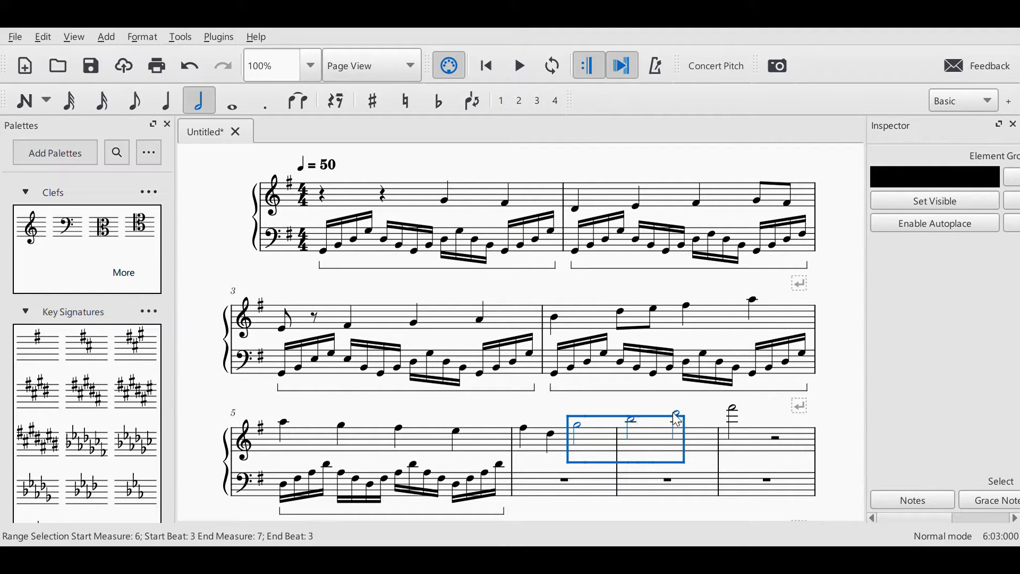
pyautogui.keyDown('shift'); pyautogui.click(736, 412); pyautogui.keyUp('shift')
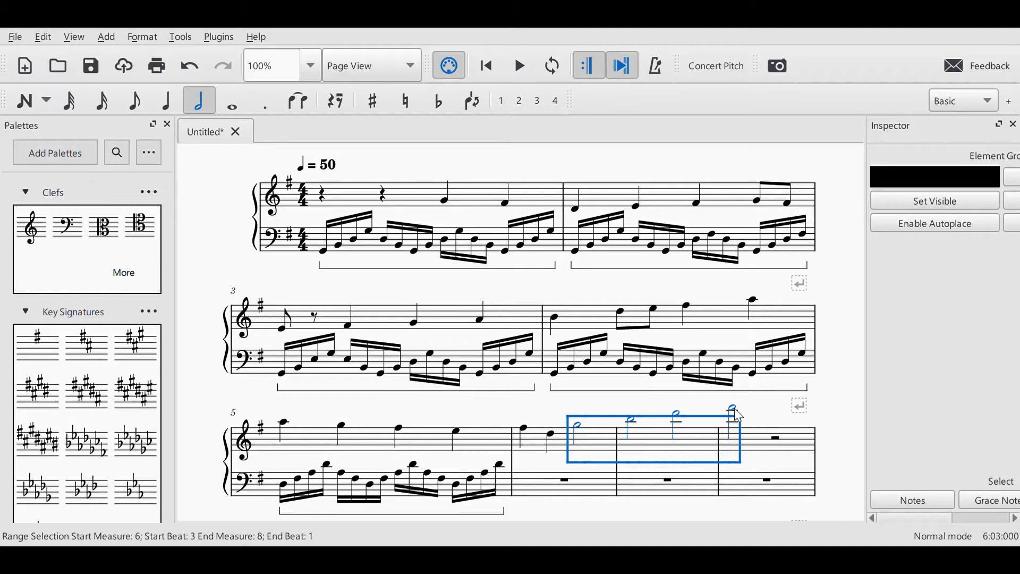
pyautogui.press('Delete')
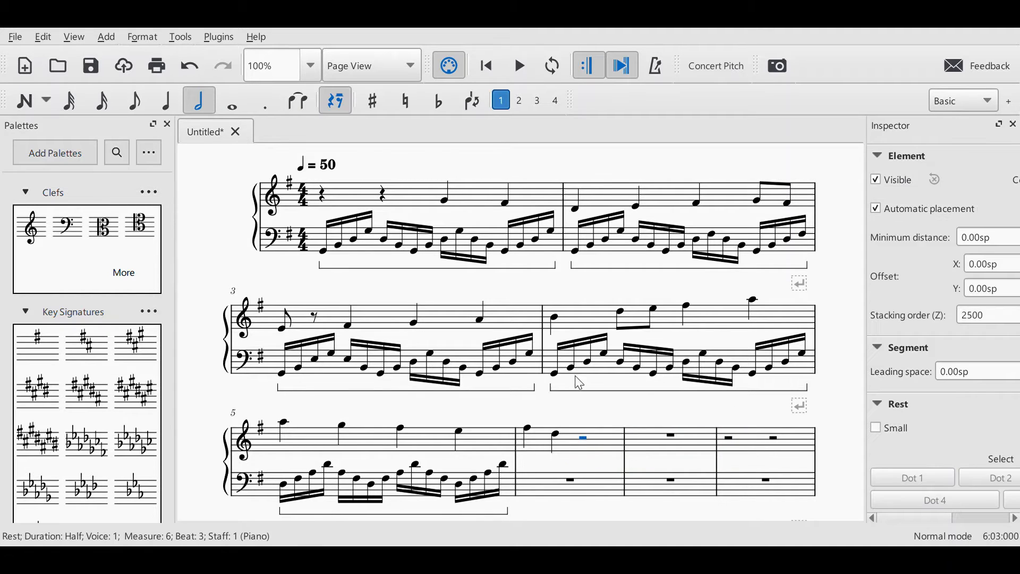
# Step: Copy the full measure 4 bass pattern into the empty bass staff of measure 6
pyautogui.click(554, 376)
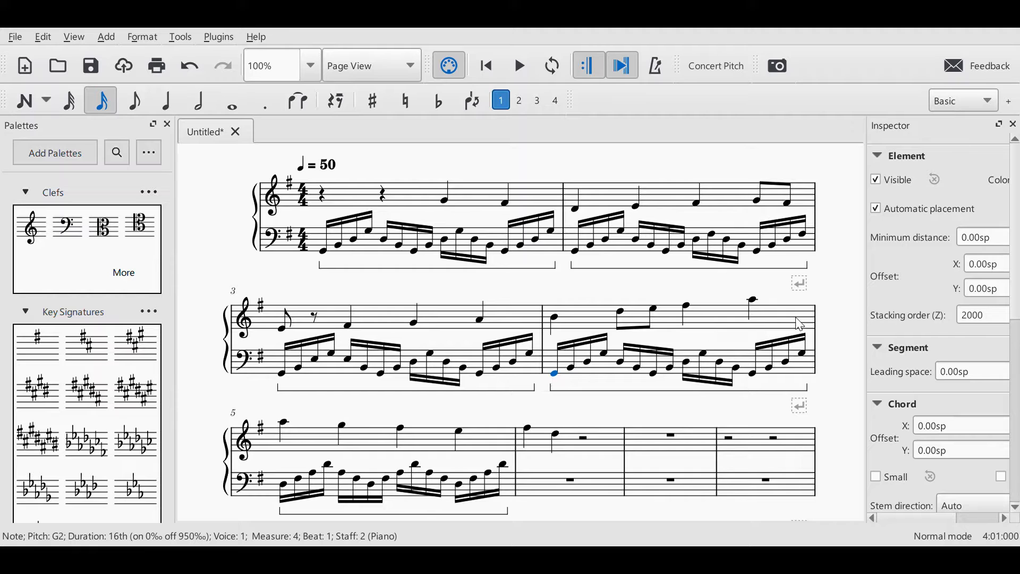
pyautogui.click(806, 352)
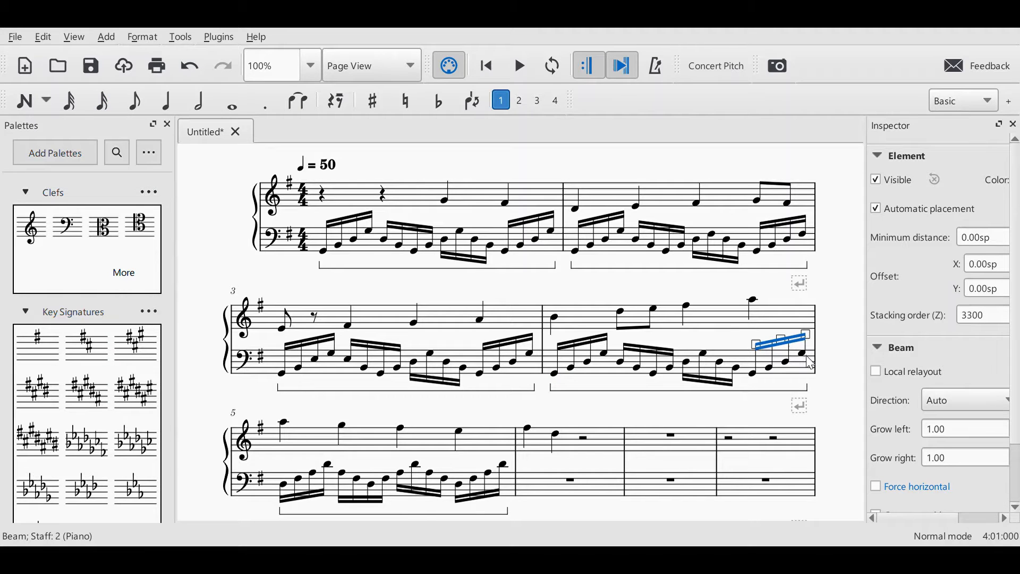
pyautogui.click(807, 356)
pyautogui.keyDown('shift'); pyautogui.click(554, 379); pyautogui.keyUp('shift')
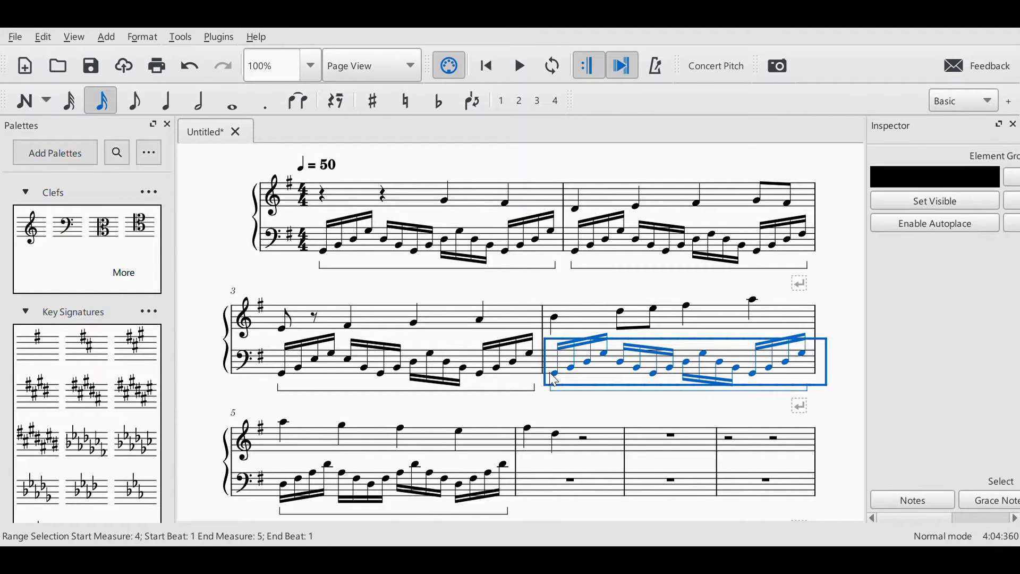
pyautogui.hotkey('ctrl', 'c')
pyautogui.click(569, 482)
pyautogui.hotkey('ctrl', 'v')
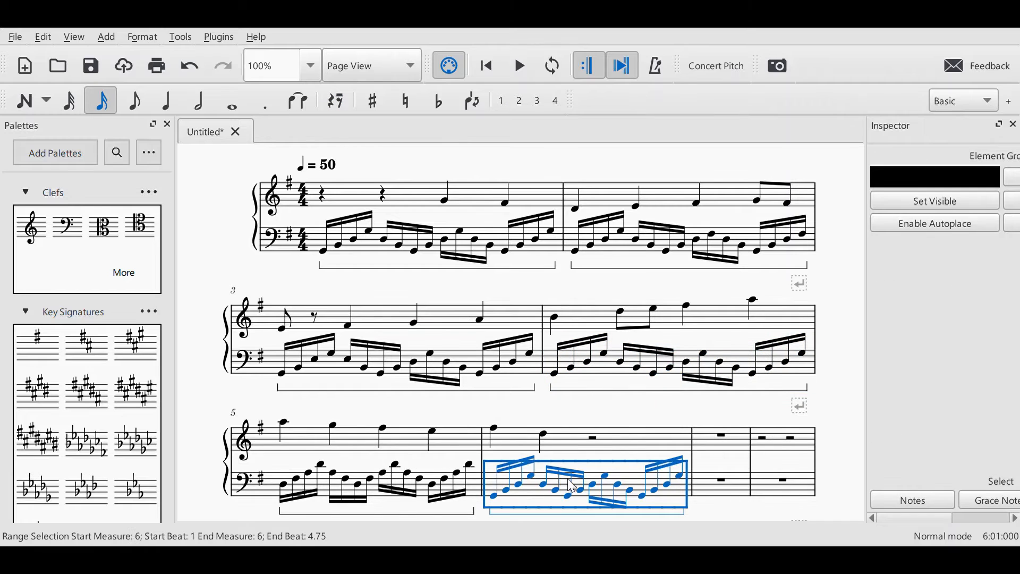
# Step: Play back measure 6 from its first treble note, stopping within the measure
pyautogui.click(495, 428)
pyautogui.click(519, 66)
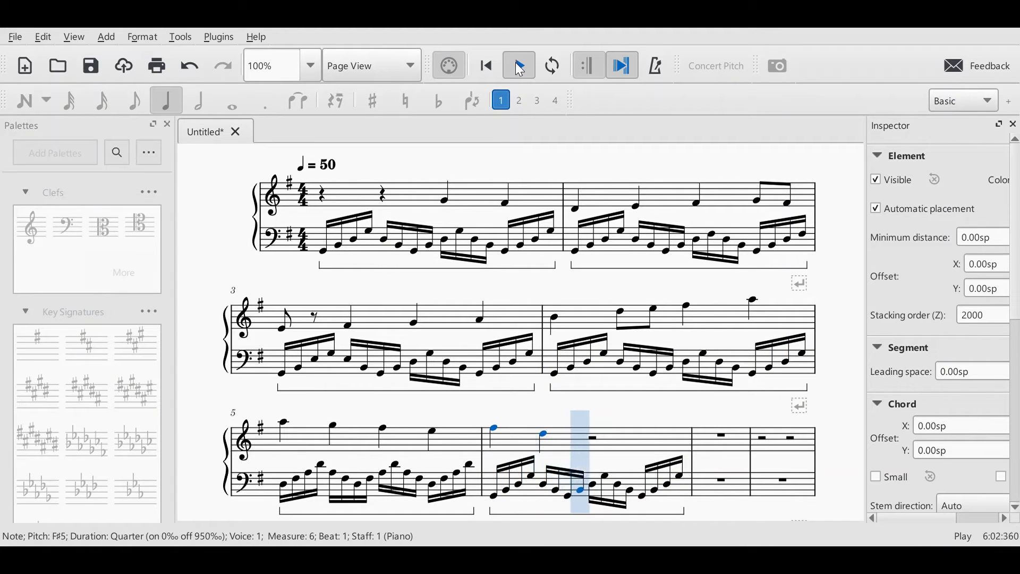
pyautogui.click(519, 66)
# Step: Play back the score from the first bass note of measure 1 through measure 6
pyautogui.click(596, 439)
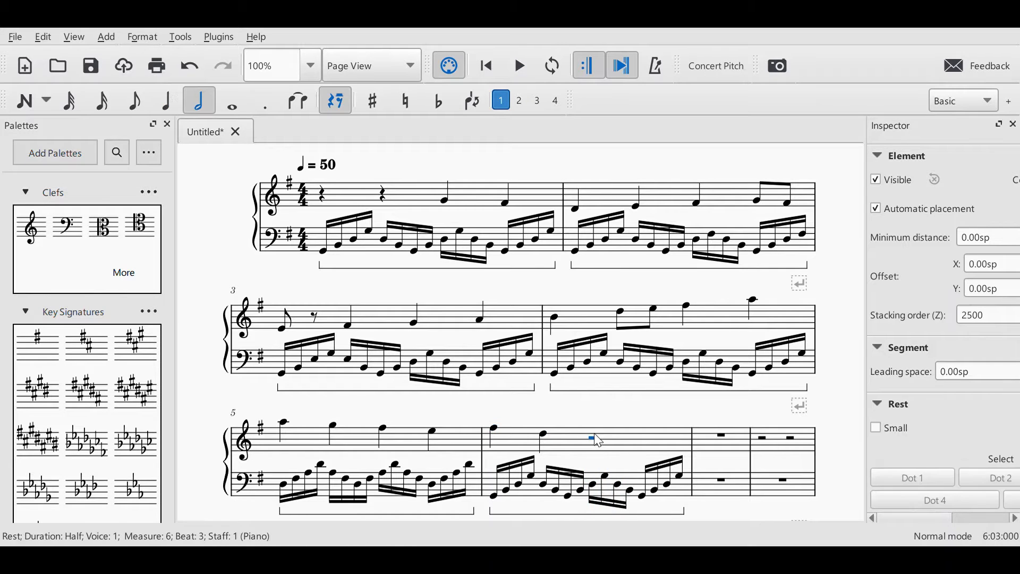
pyautogui.click(732, 442)
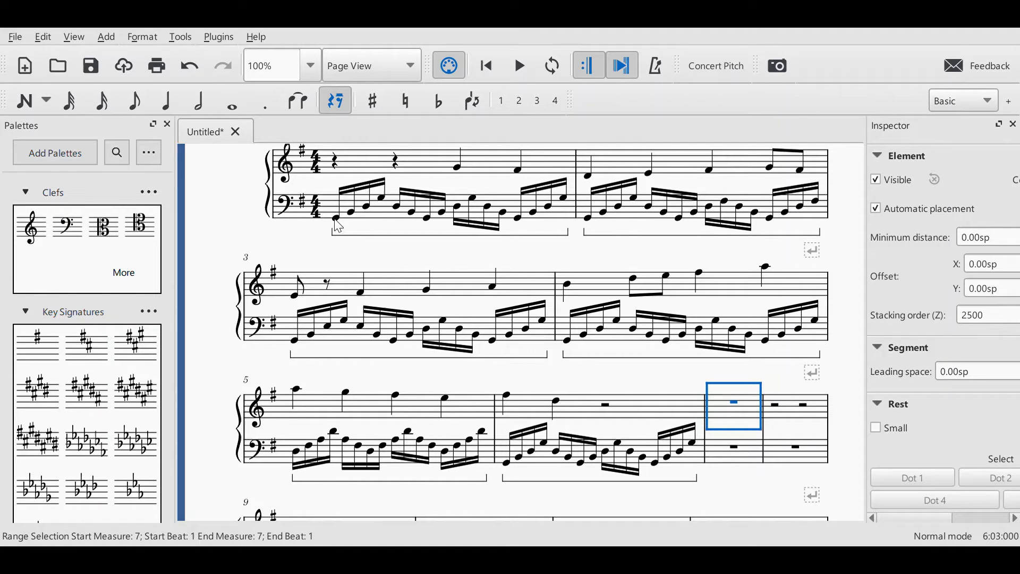
pyautogui.click(338, 226)
pyautogui.click(520, 66)
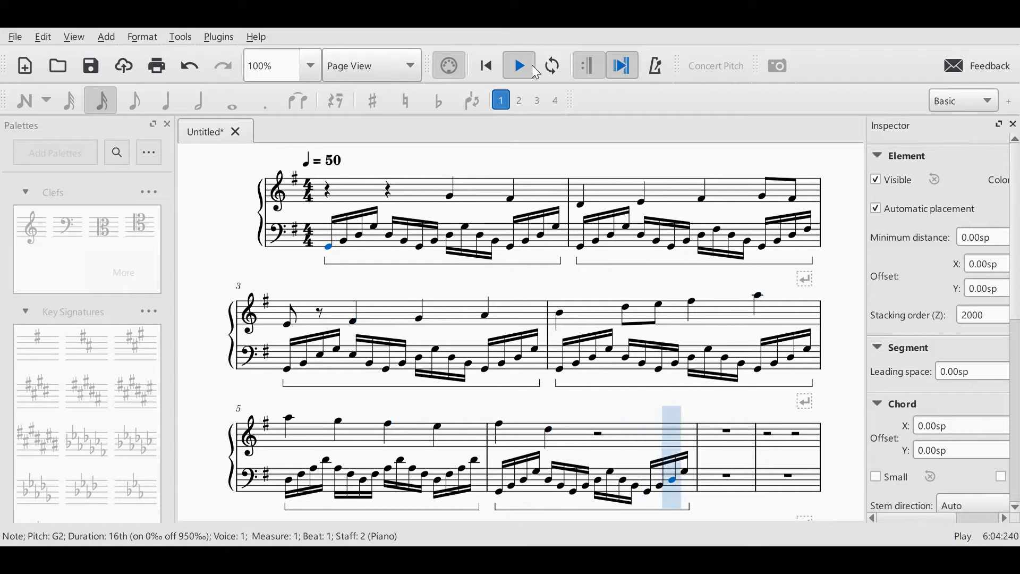
pyautogui.click(532, 70)
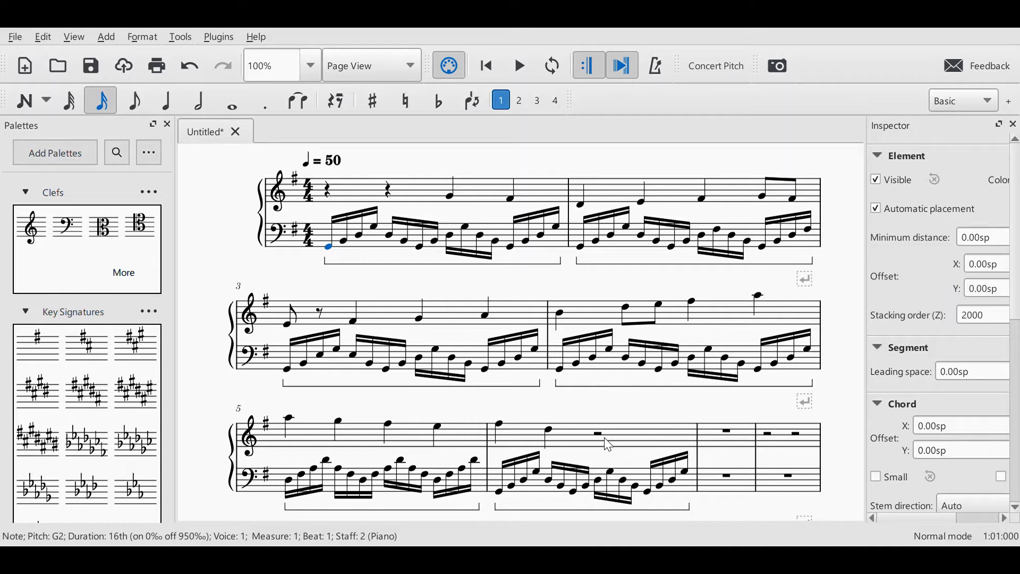
# Step: Enter treble quarter notes E5, F♯5, A5, F♯5 in measure 7 and G5, F♯5, E5 on beats 1 to 3 of measure 8
pyautogui.click(727, 436)
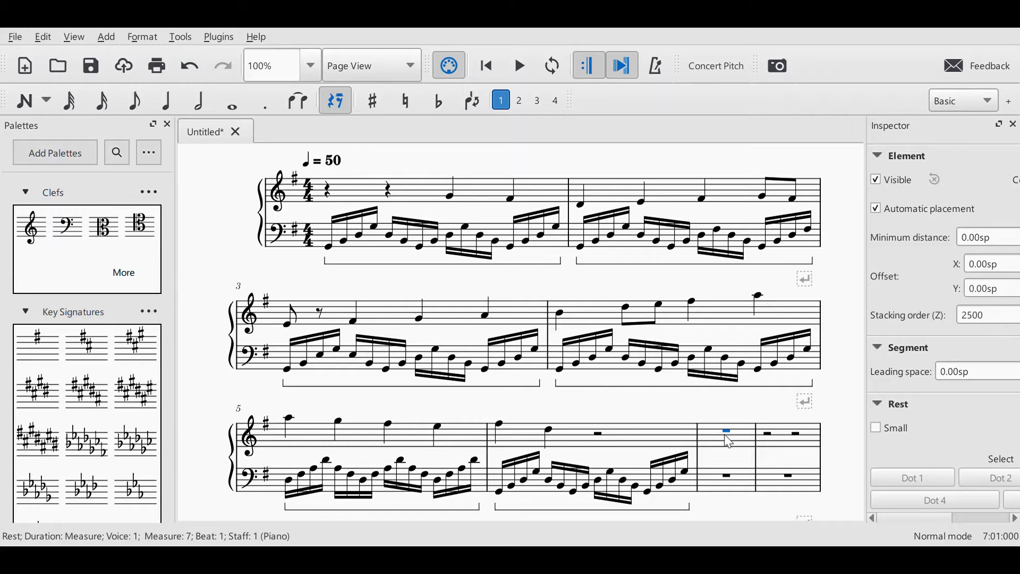
pyautogui.press('n')
pyautogui.press('e')
pyautogui.press('f')
pyautogui.press('a')
pyautogui.press('f')
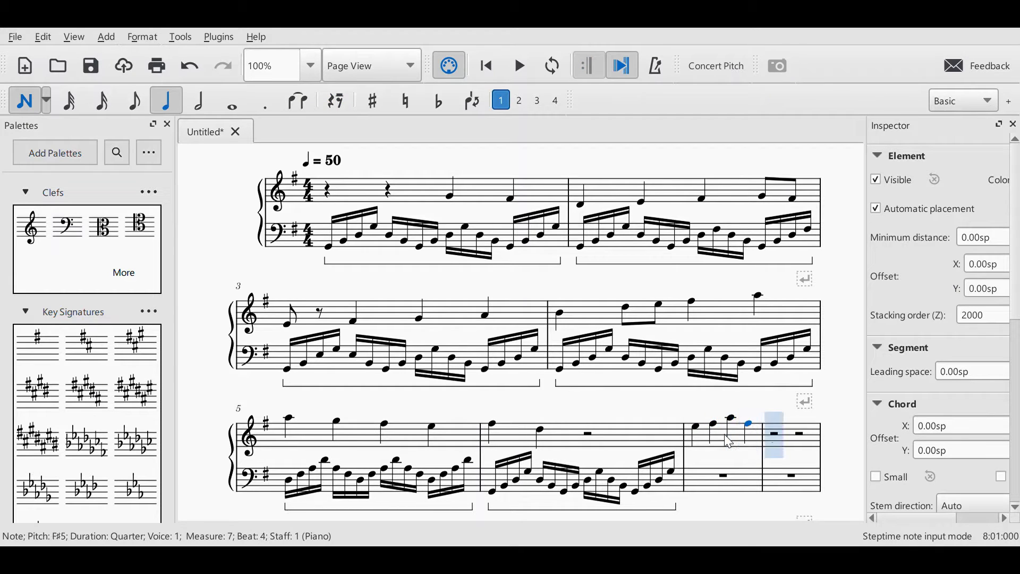
pyautogui.press('g')
pyautogui.press('f')
pyautogui.press('e')
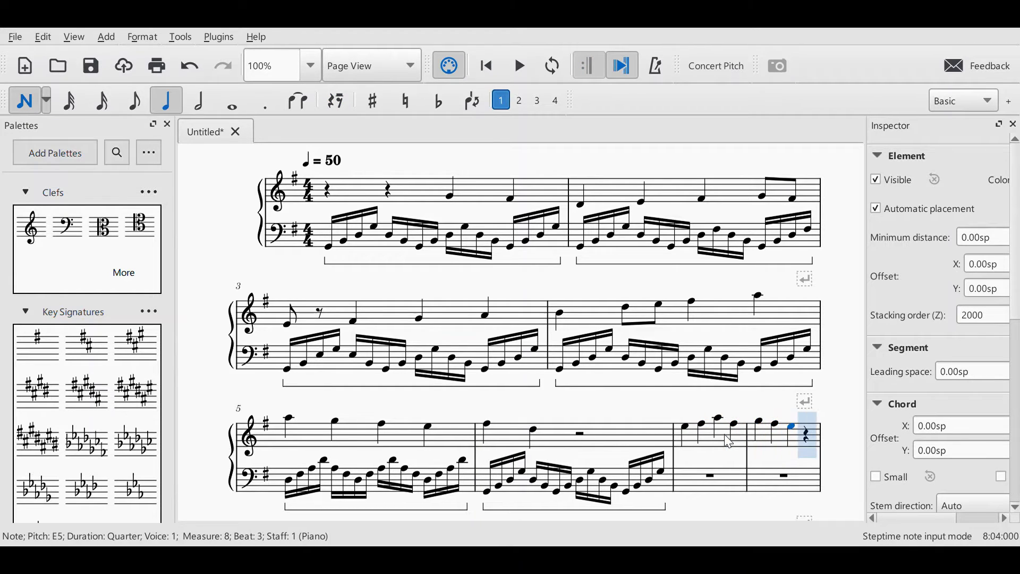
pyautogui.click(20, 99)
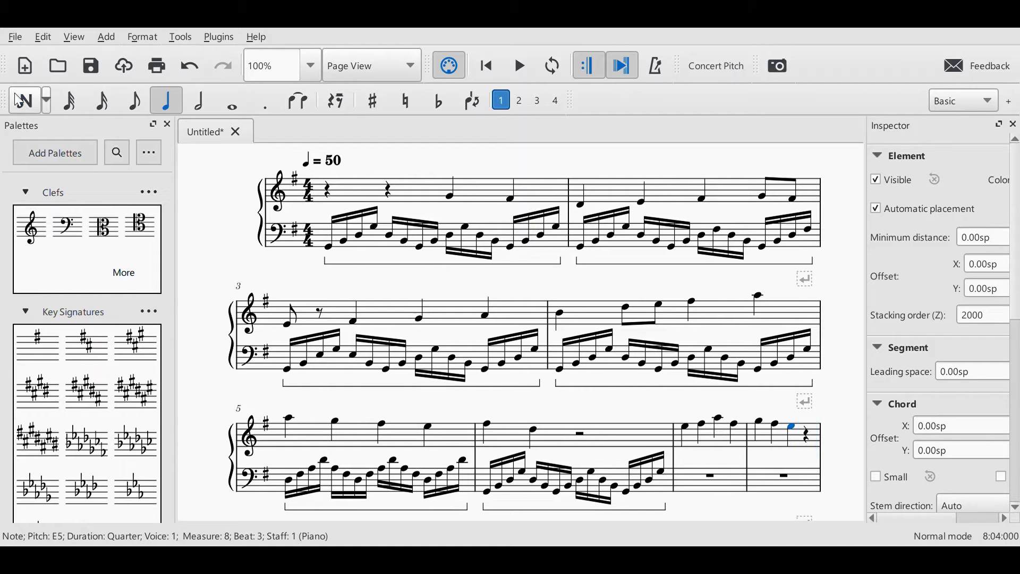
# Step: Shorten the first treble note of measure 7 to an eighth and add an eighth note D5 right after it
pyautogui.click(686, 428)
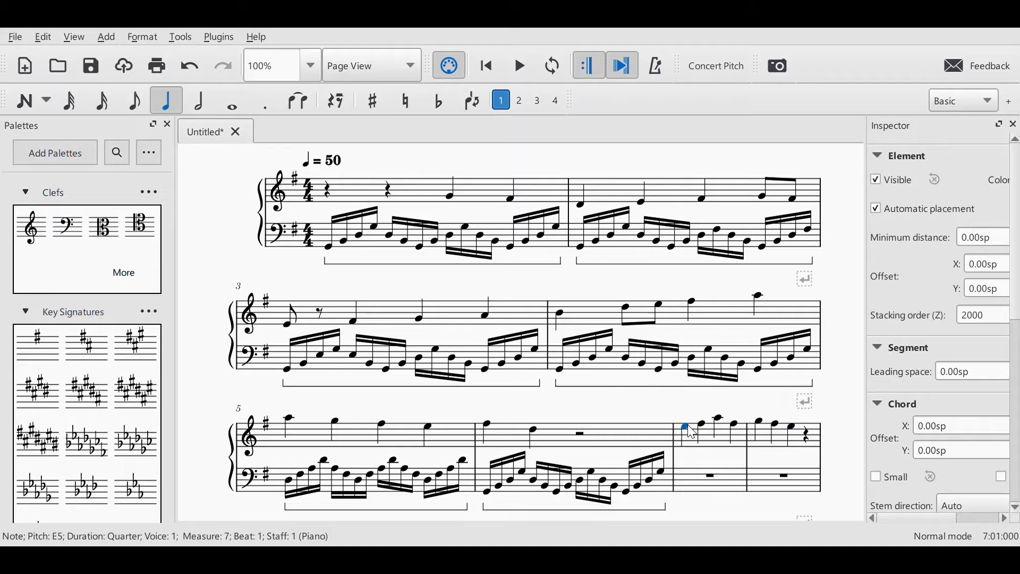
pyautogui.click(134, 102)
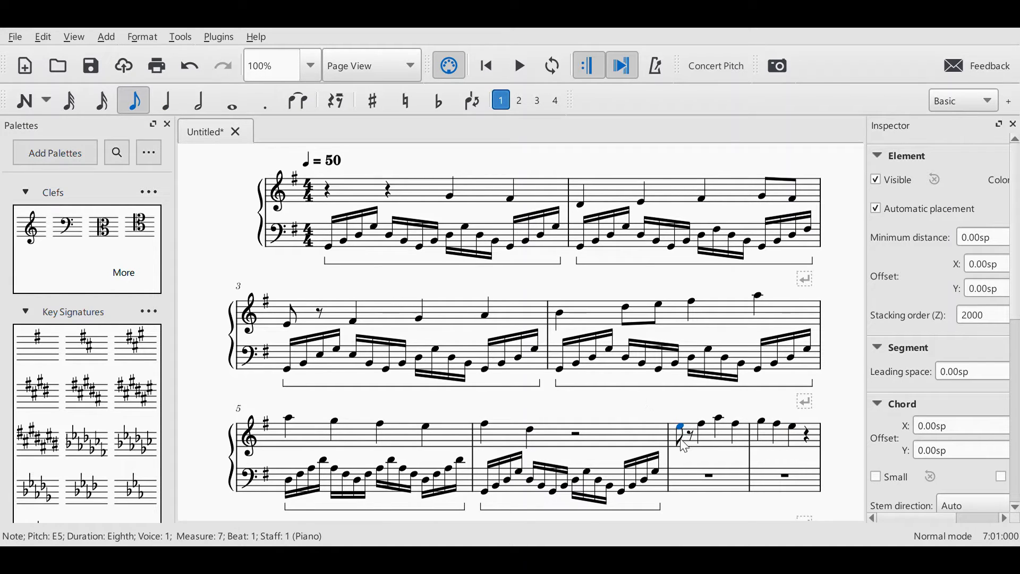
pyautogui.click(700, 433)
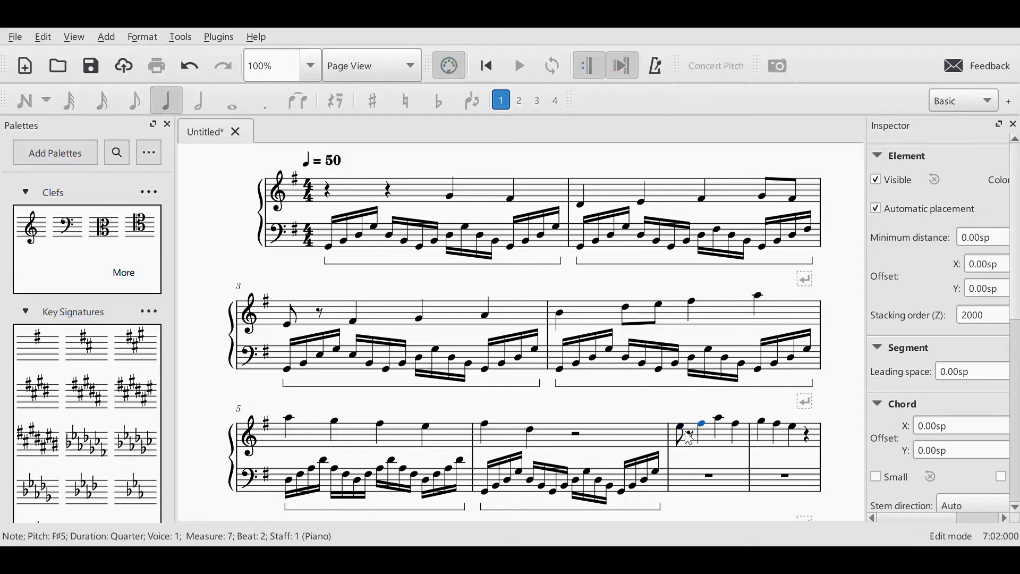
pyautogui.click(692, 437)
pyautogui.press('n')
pyautogui.press('d')
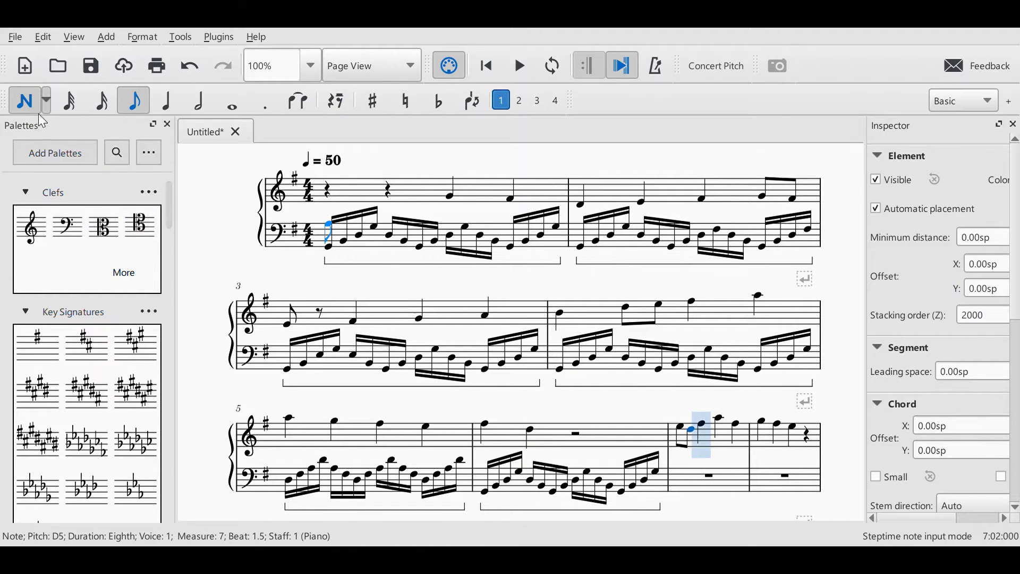
pyautogui.press('Escape')
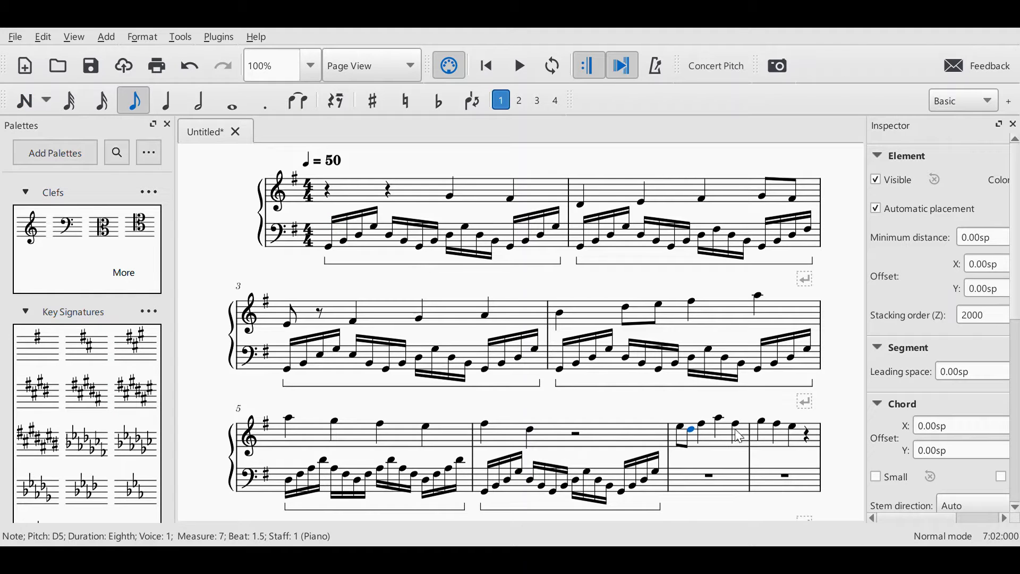
# Step: Shorten the first treble note of measure 8 to an eighth and add an eighth note F♯5 right after it
pyautogui.click(763, 423)
pyautogui.click(133, 100)
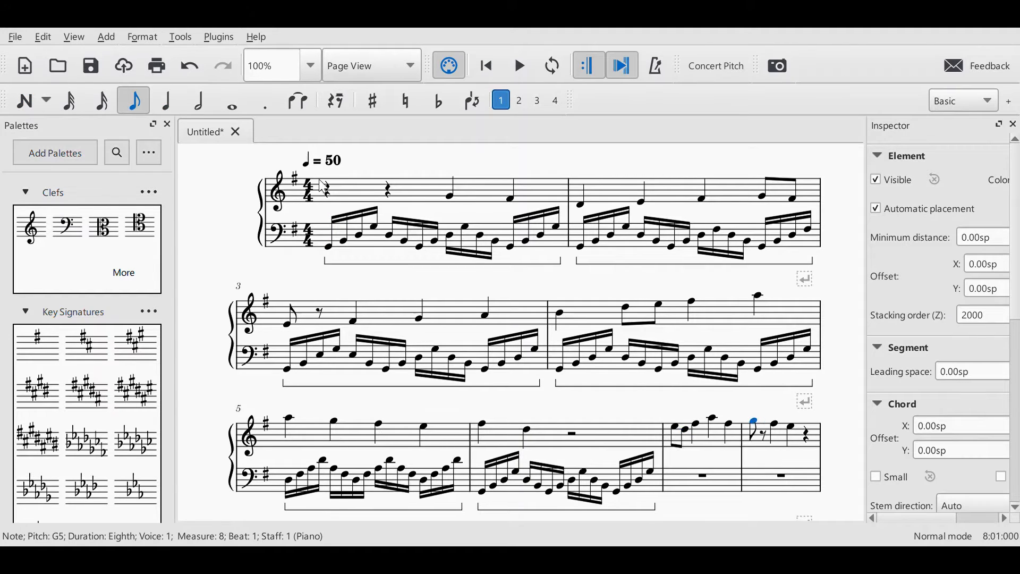
pyautogui.click(762, 433)
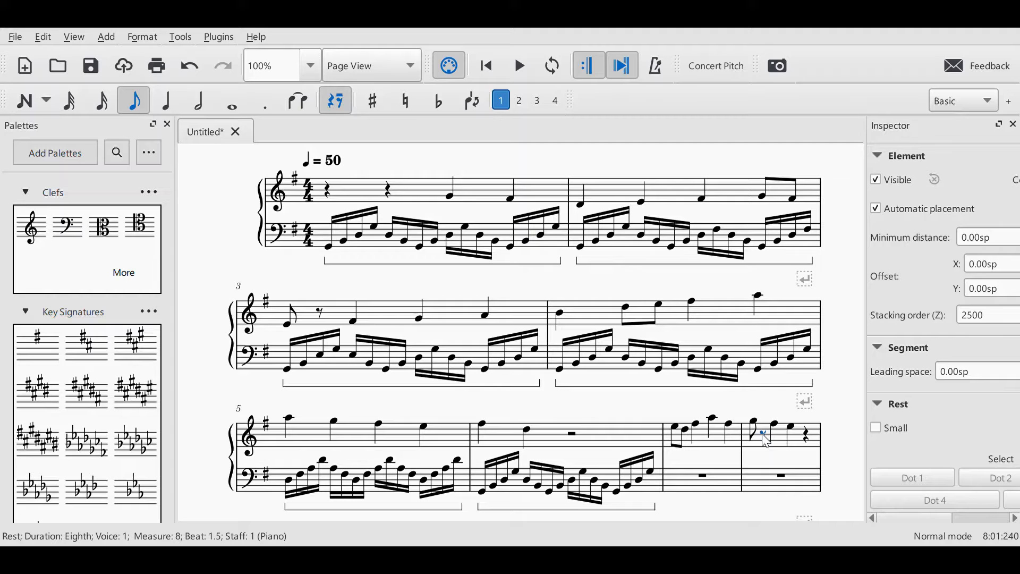
pyautogui.click(776, 424)
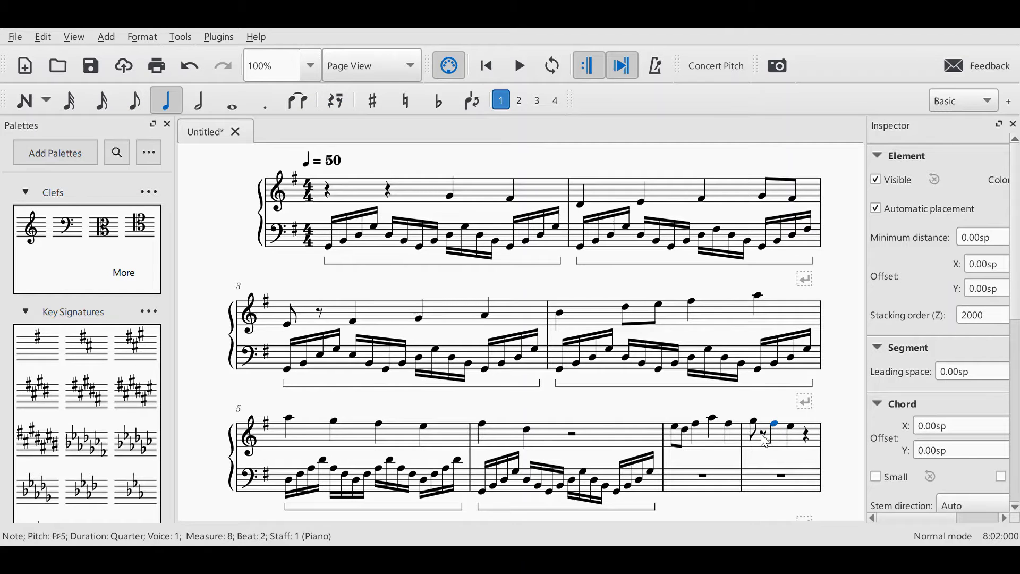
pyautogui.click(762, 431)
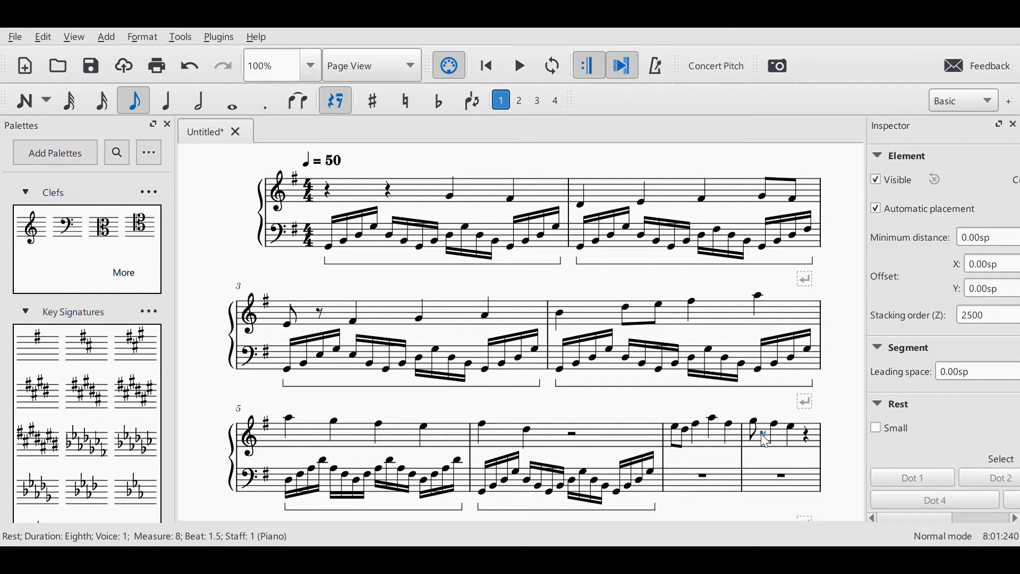
pyautogui.press('n')
pyautogui.press('f')
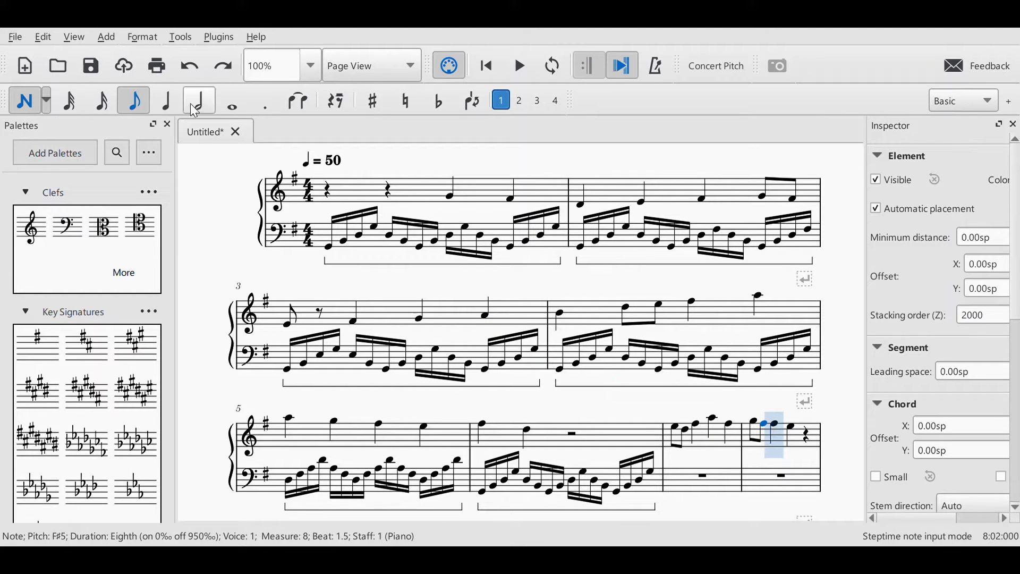
pyautogui.click(26, 100)
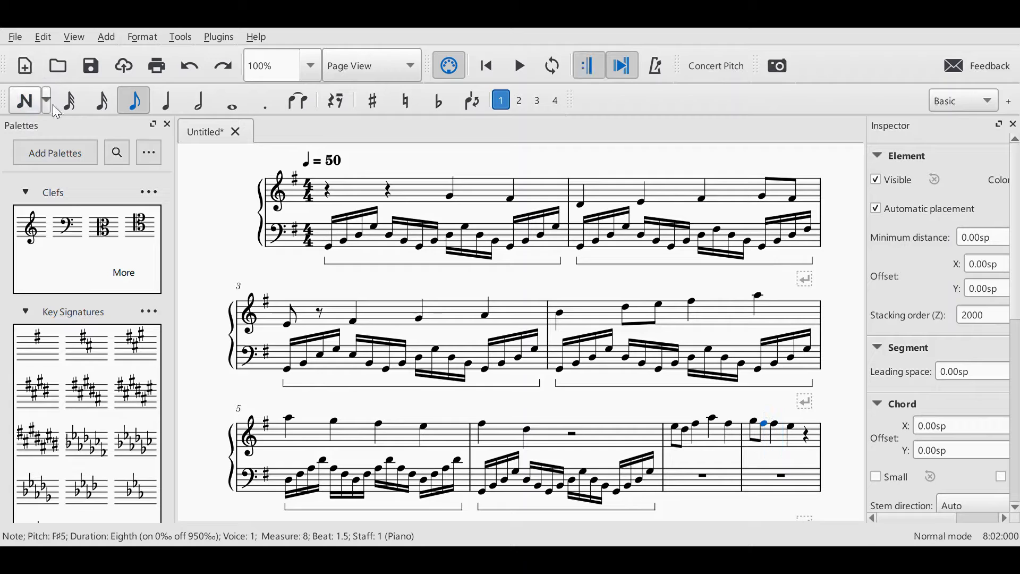
# Step: Replace the treble note on beat 2 of measure 8 with a quarter note E5 and delete the note on beat 3
pyautogui.click(776, 429)
pyautogui.press('Delete')
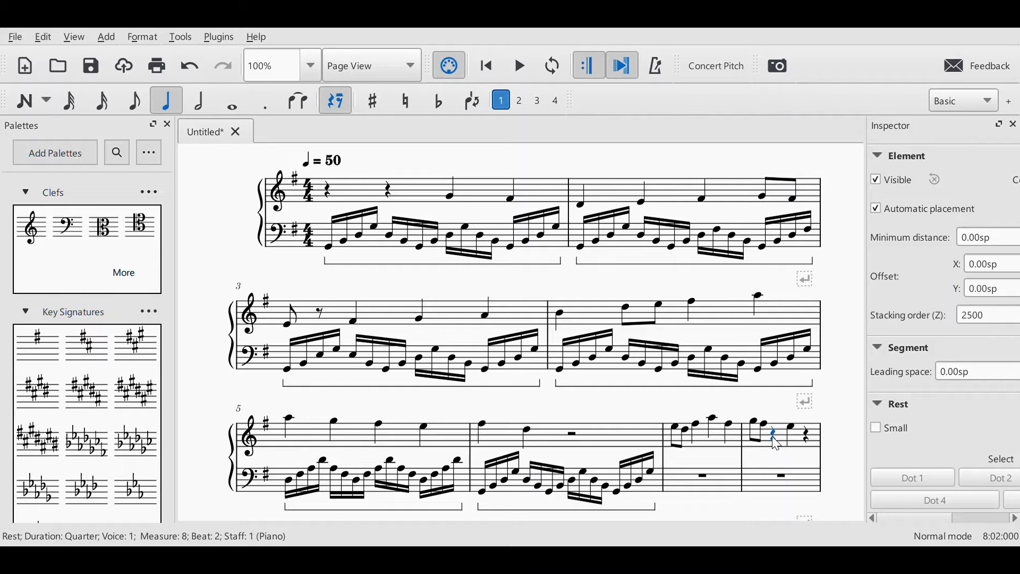
pyautogui.press('n')
pyautogui.press('e')
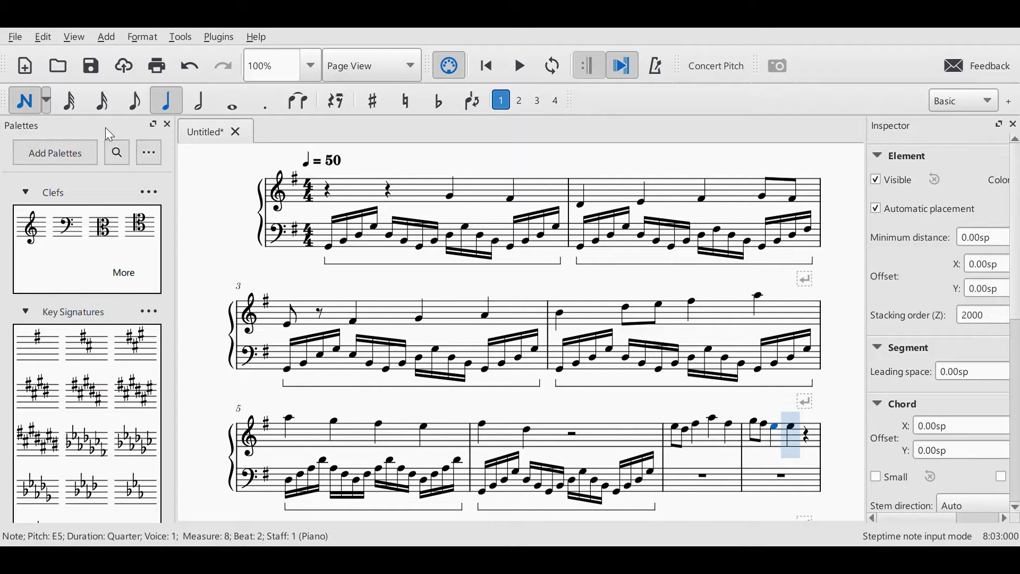
pyautogui.click(32, 112)
pyautogui.click(794, 434)
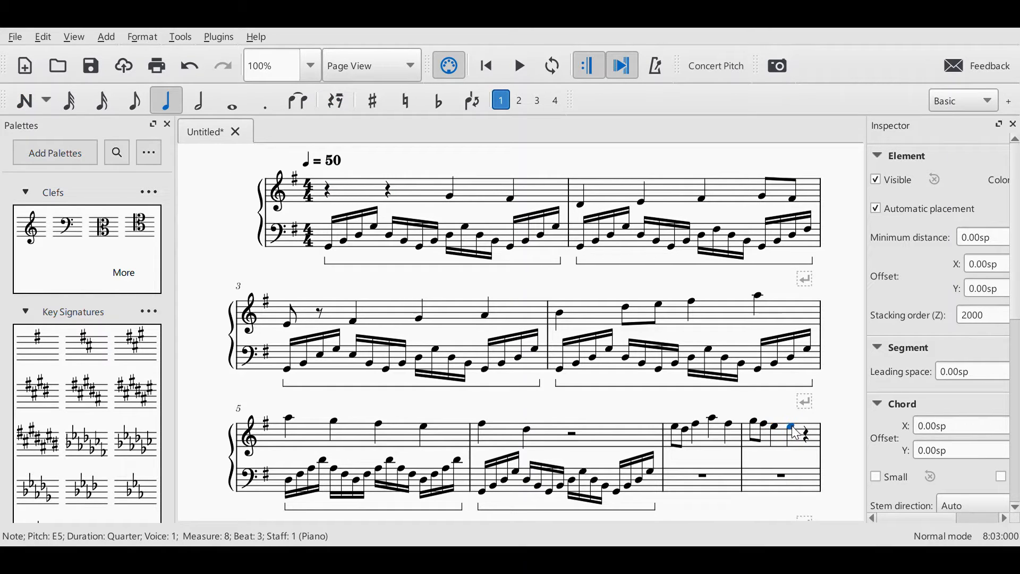
# Step: Play back the treble melody from the start of measure 7 into measure 8
pyautogui.click(673, 428)
pyautogui.click(518, 66)
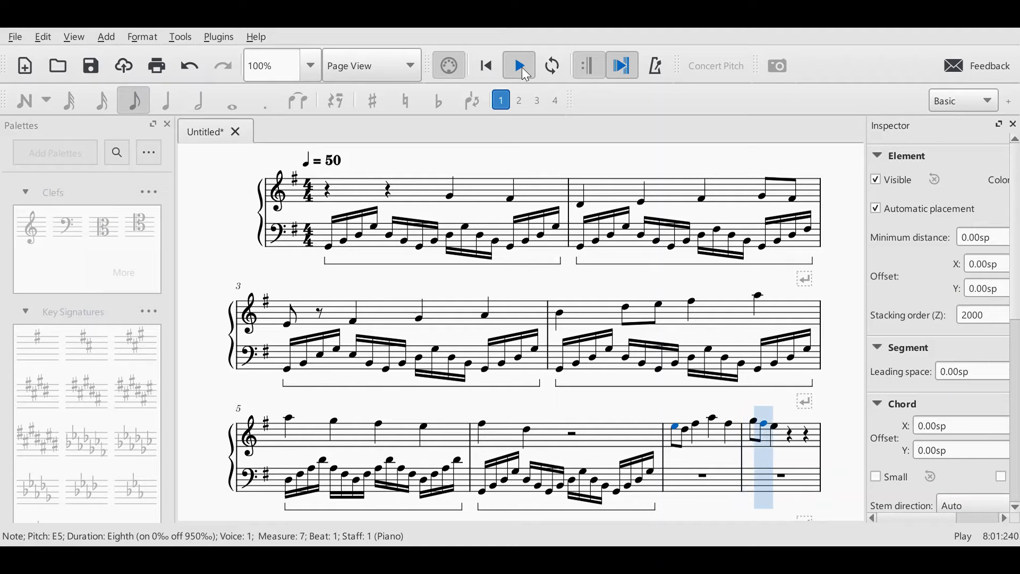
pyautogui.click(522, 68)
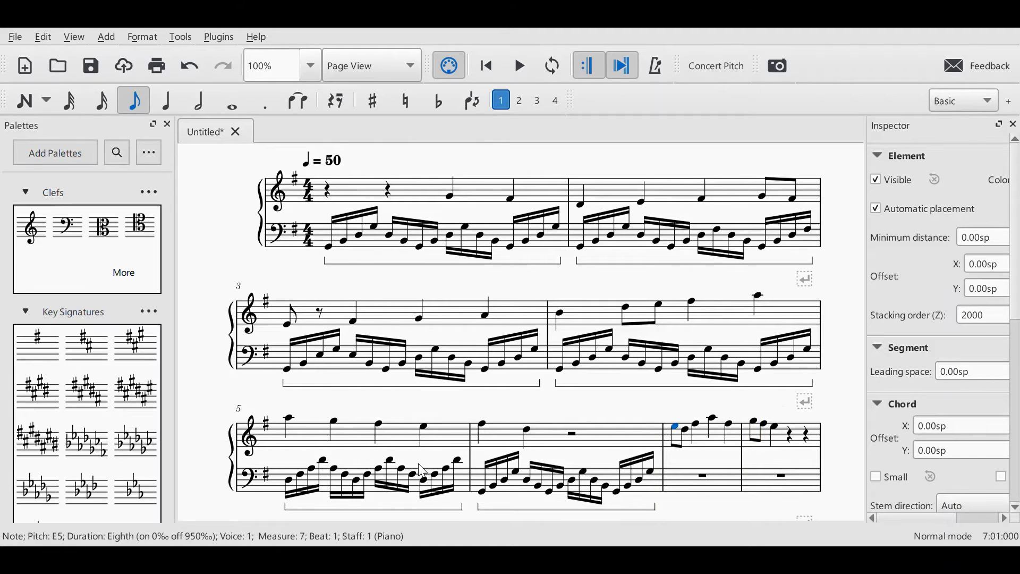
# Step: Copy the sixteenth-note bass pattern of measure 5 into the bass staff of measure 7
pyautogui.click(293, 484)
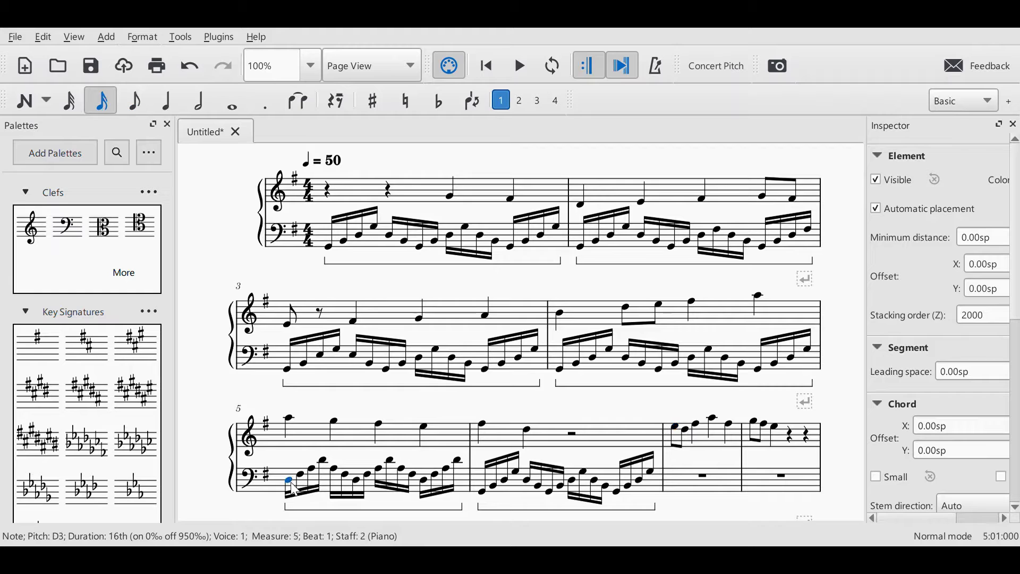
pyautogui.keyDown('shift'); pyautogui.click(463, 466); pyautogui.keyUp('shift')
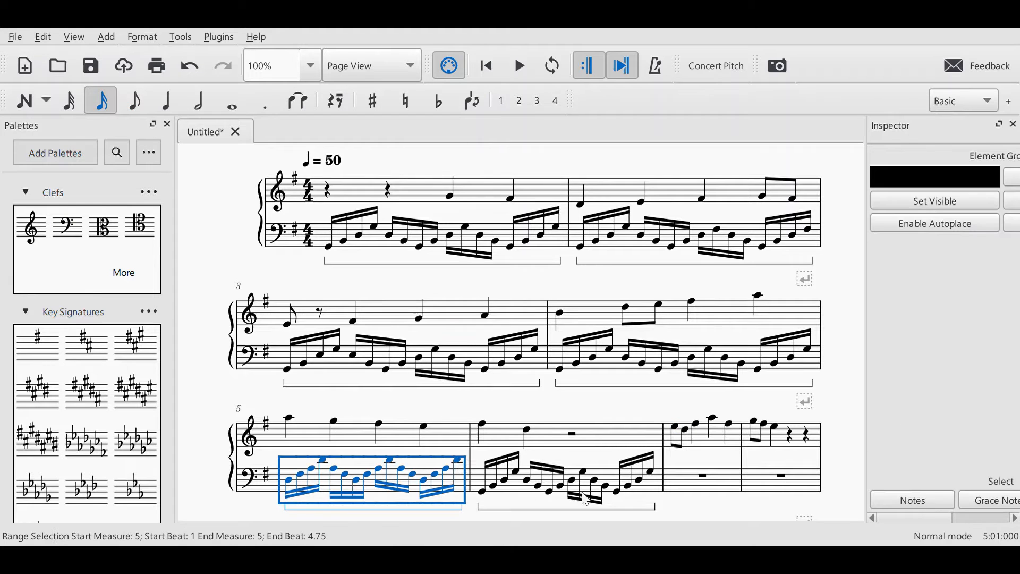
pyautogui.click(703, 474)
pyautogui.hotkey('ctrl', 'v')
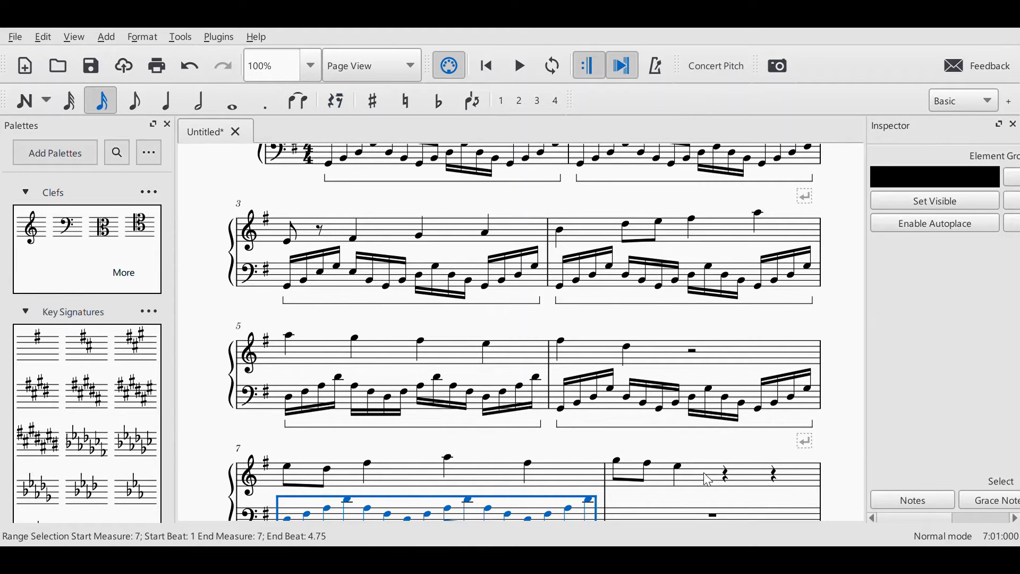
# Step: Copy the sixteenth-note bass pattern of measure 6 into the bass staff of measure 8
pyautogui.moveTo(722, 489); pyautogui.dragTo(710, 423)
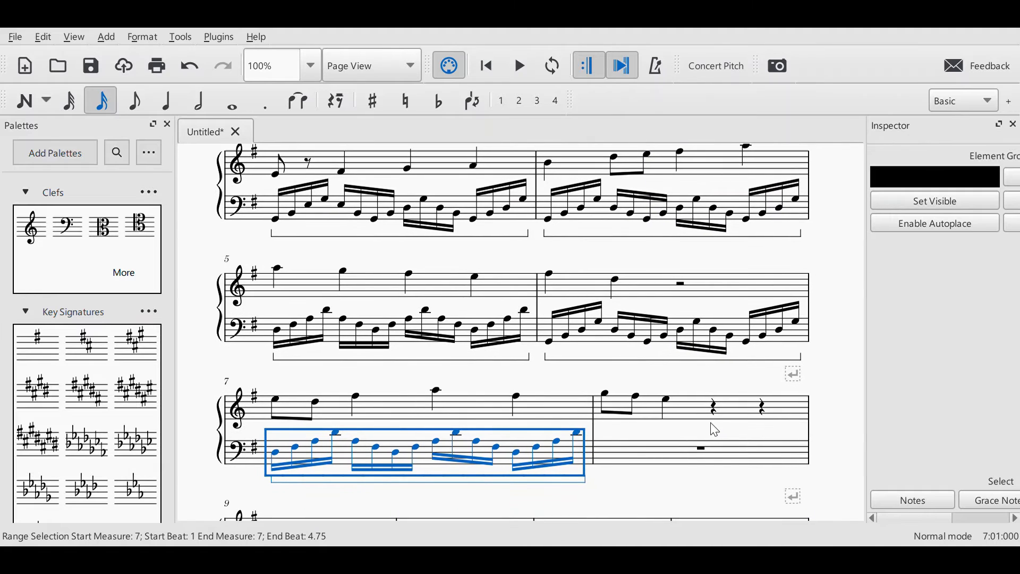
pyautogui.click(550, 343)
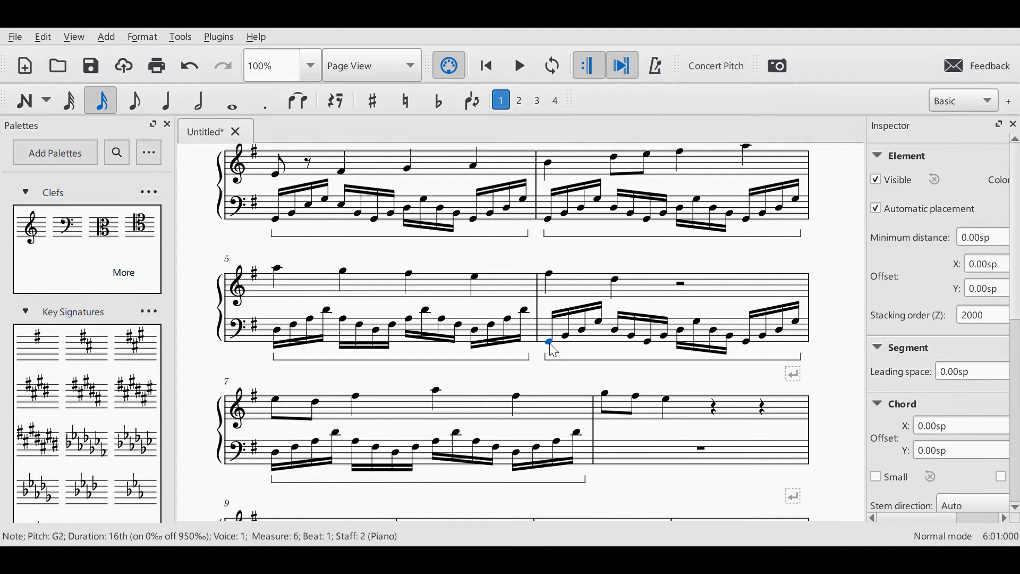
pyautogui.keyDown('shift'); pyautogui.click(800, 320); pyautogui.keyUp('shift')
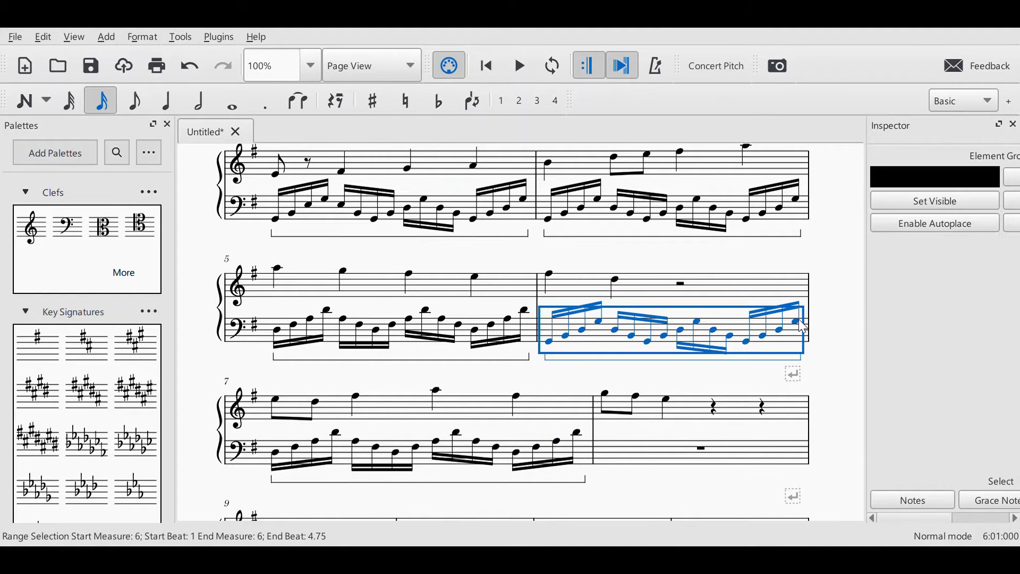
pyautogui.click(703, 453)
pyautogui.hotkey('ctrl', 'v')
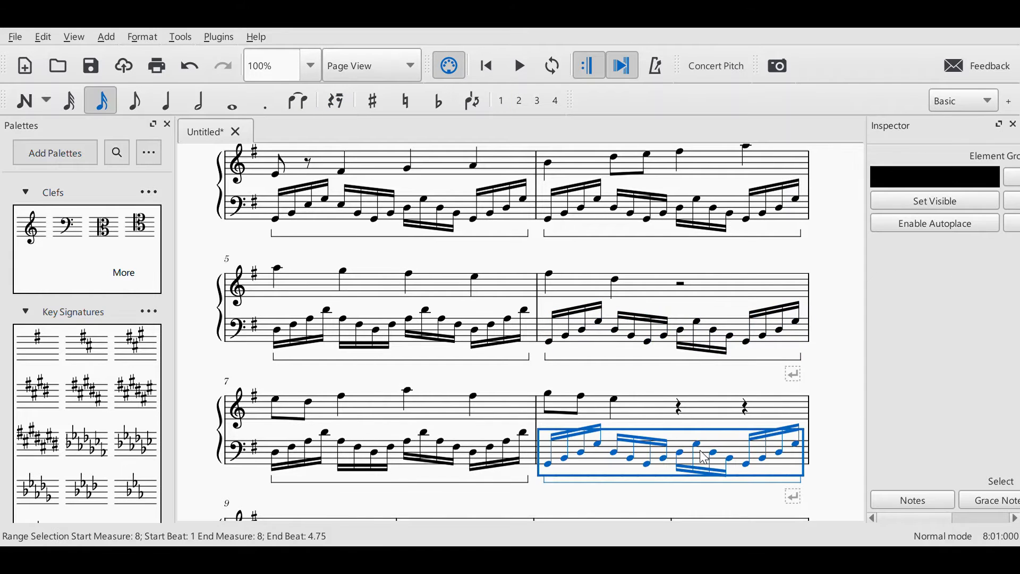
# Step: Play back the piece from the first bass note of measure 1 into measure 2
pyautogui.scroll(3, 839, 404)
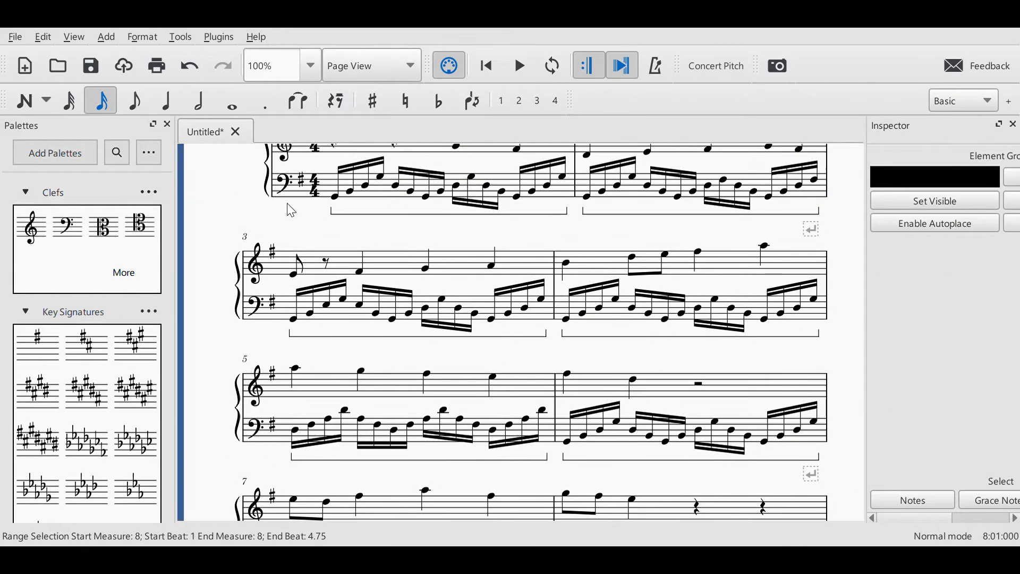
pyautogui.moveTo(262, 205); pyautogui.dragTo(258, 266)
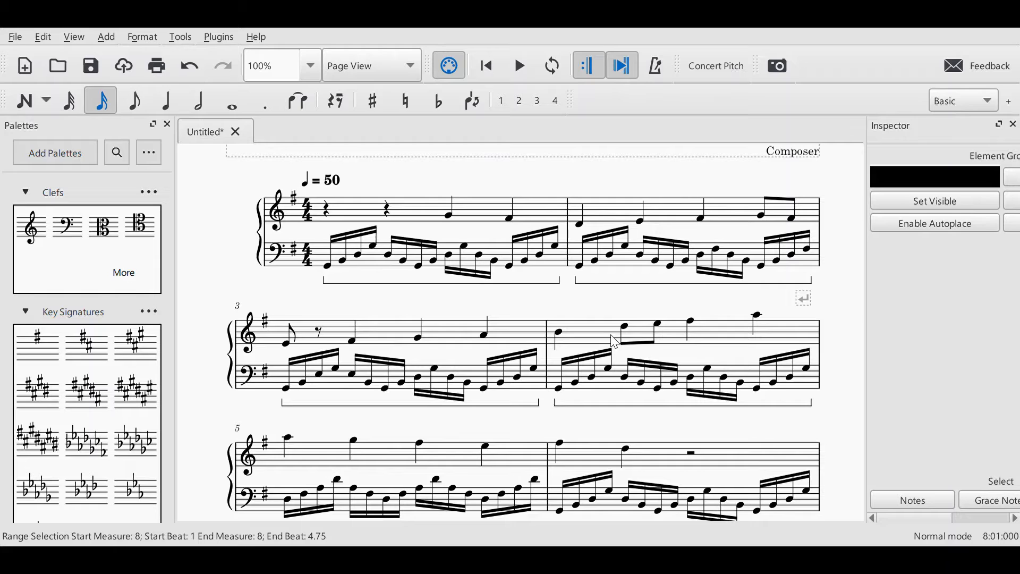
pyautogui.click(328, 266)
pyautogui.click(513, 80)
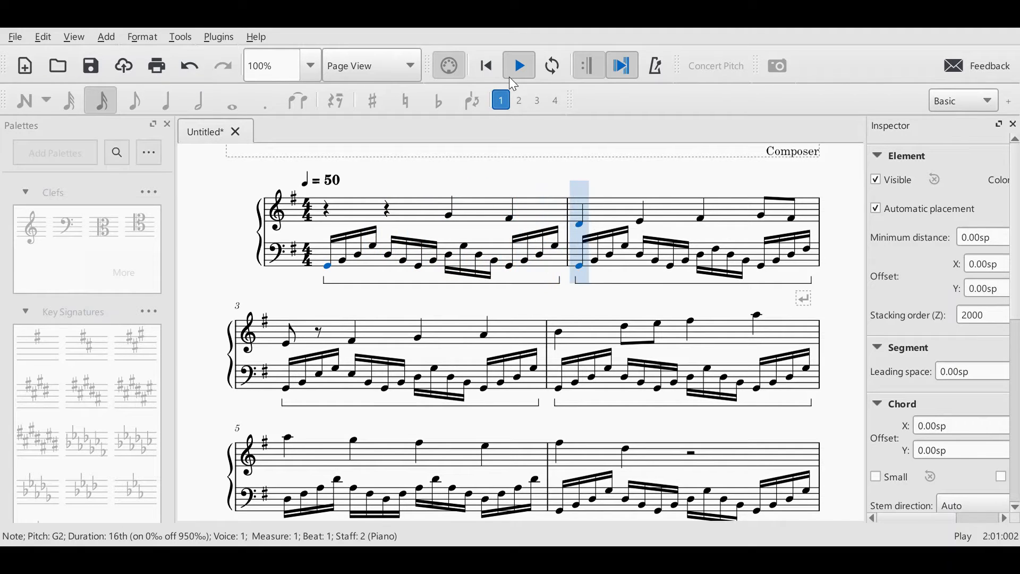
pyautogui.click(514, 68)
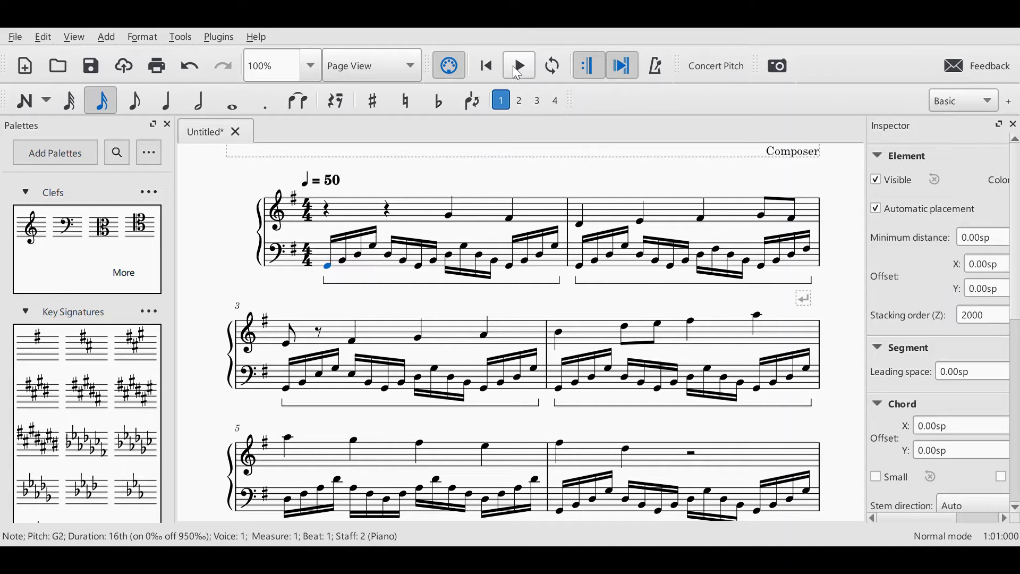
# Step: Make the first treble note of measure 2 a dotted quarter and play back the piece from measure 1
pyautogui.click(579, 224)
pyautogui.click(264, 100)
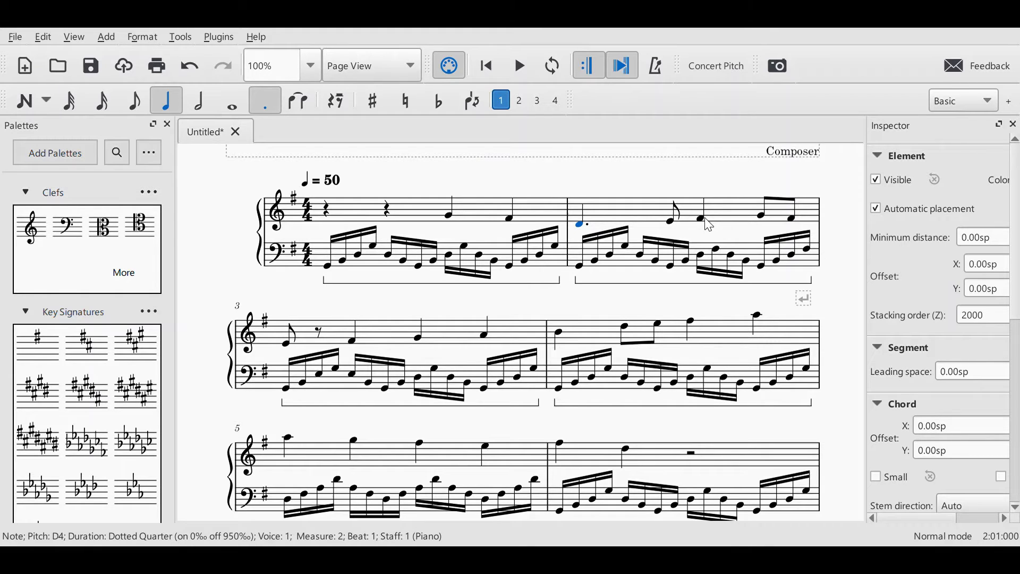
pyautogui.click(328, 264)
pyautogui.click(520, 67)
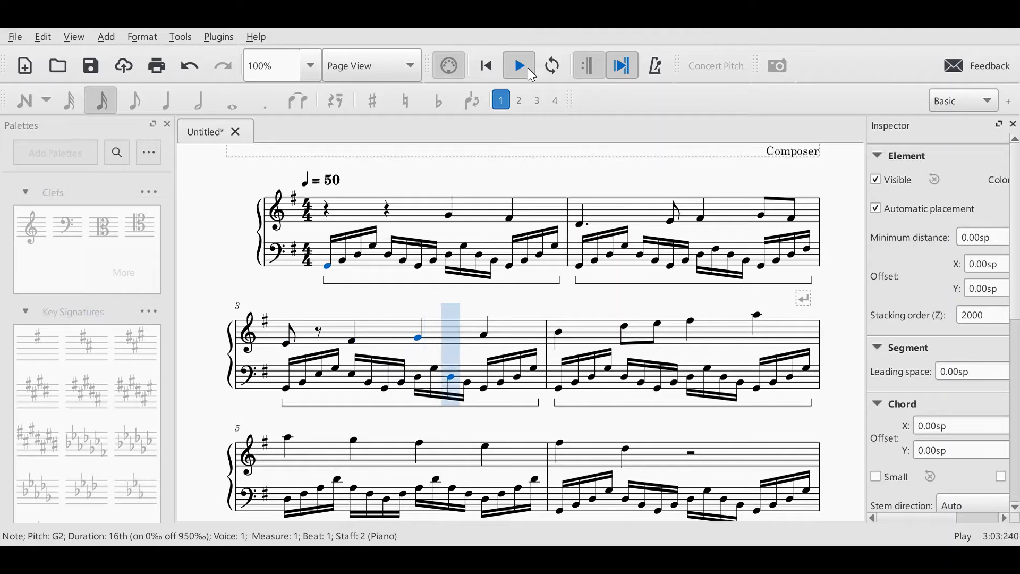
pyautogui.click(523, 67)
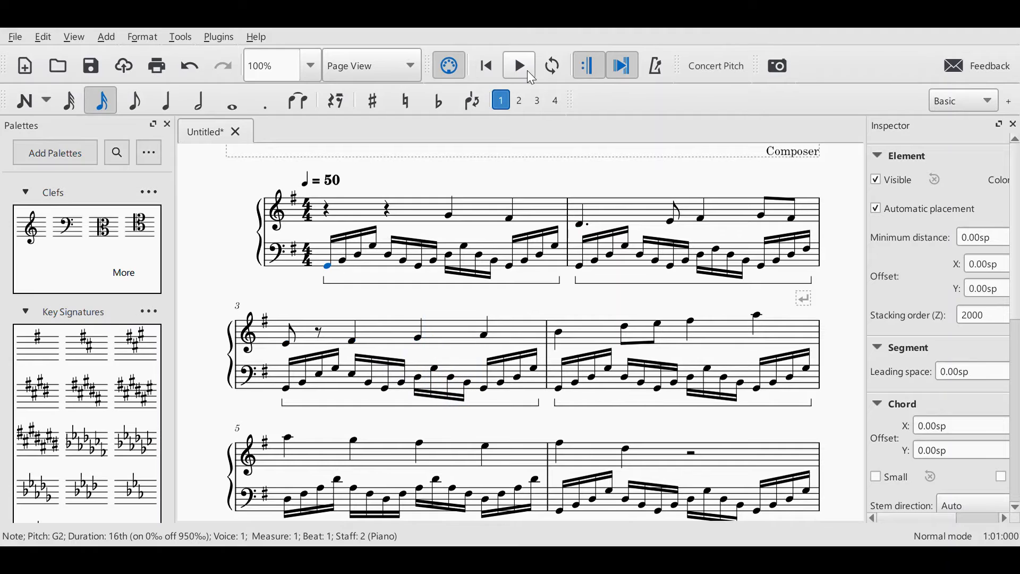
# Step: Make the treble F♯4 on beat 2 of measure 3 a dotted quarter and play back from that note
pyautogui.click(351, 338)
pyautogui.click(418, 338)
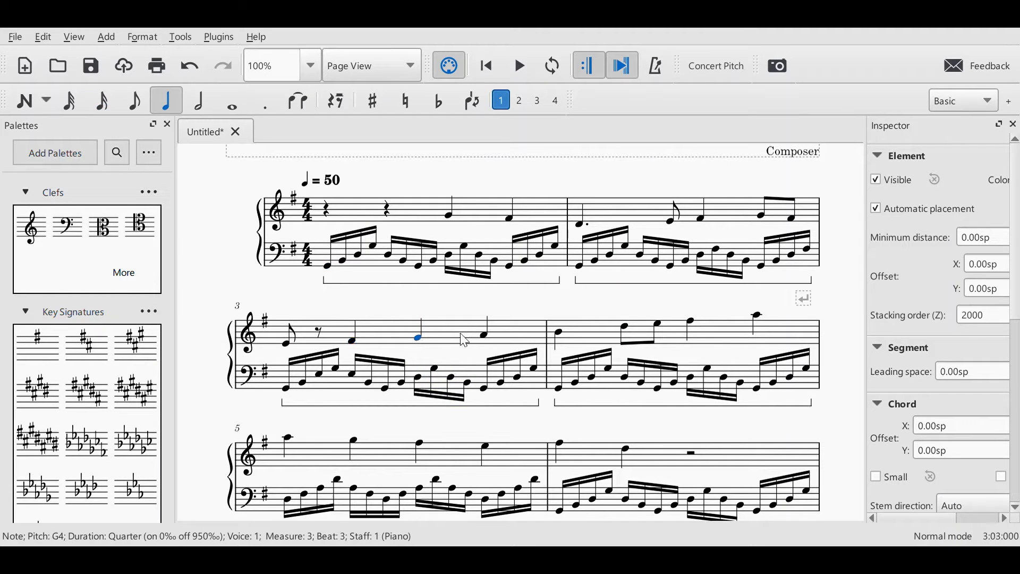
pyautogui.click(482, 335)
pyautogui.click(351, 340)
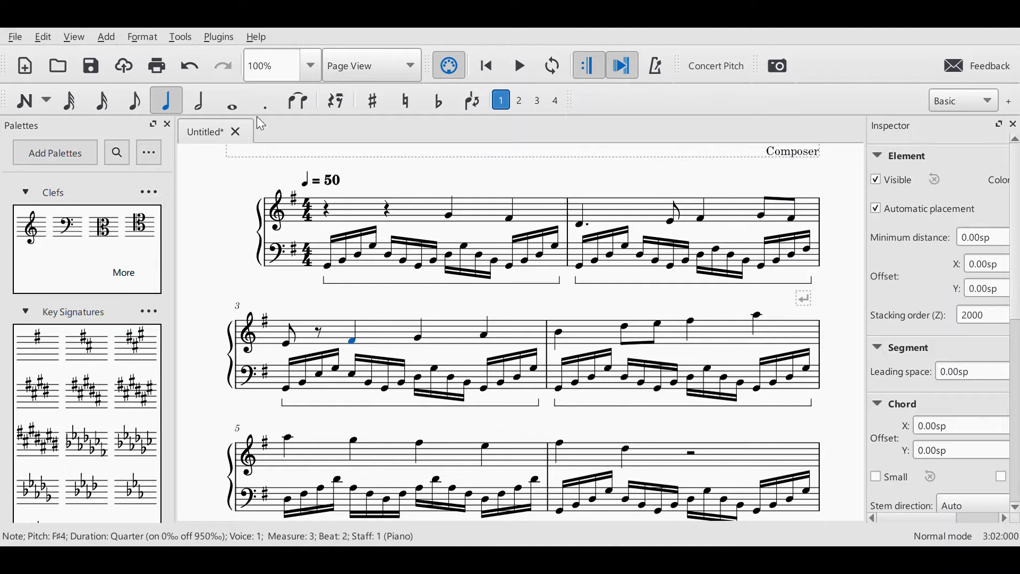
pyautogui.click(265, 101)
pyautogui.click(509, 75)
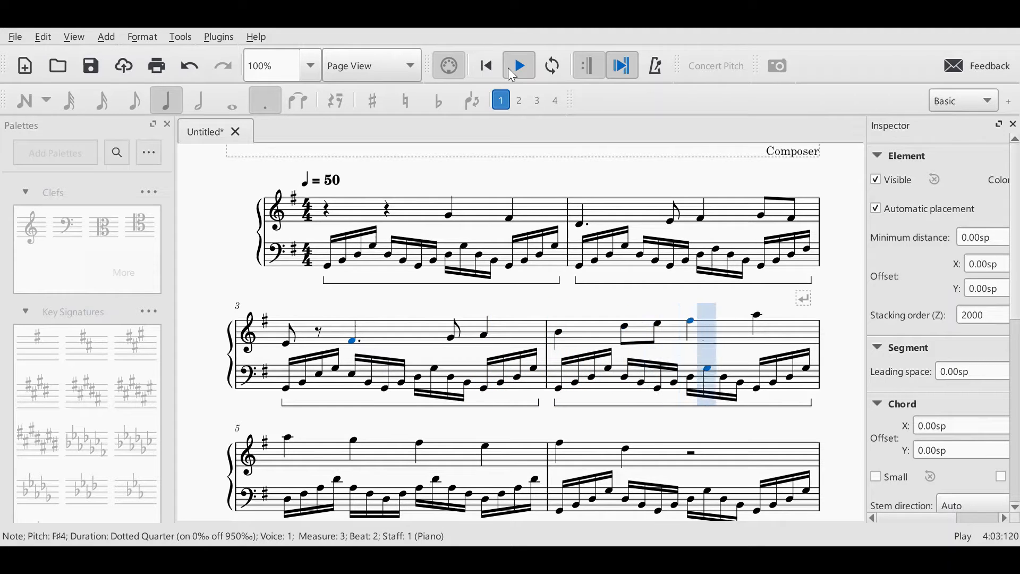
pyautogui.click(512, 74)
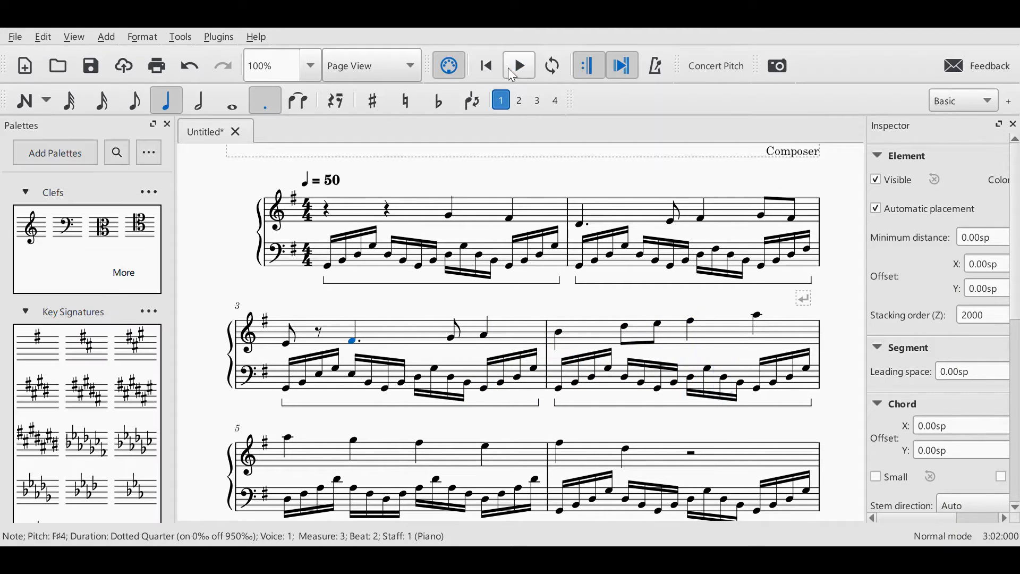
# Step: Make the treble D5 on beat 2 of measure 4 a dotted eighth
pyautogui.click(630, 330)
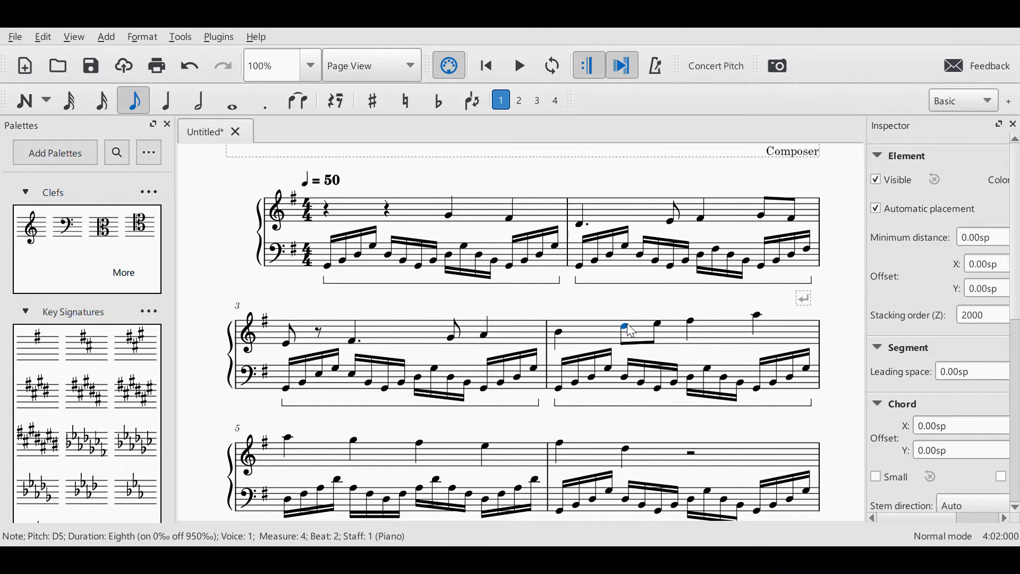
pyautogui.click(265, 102)
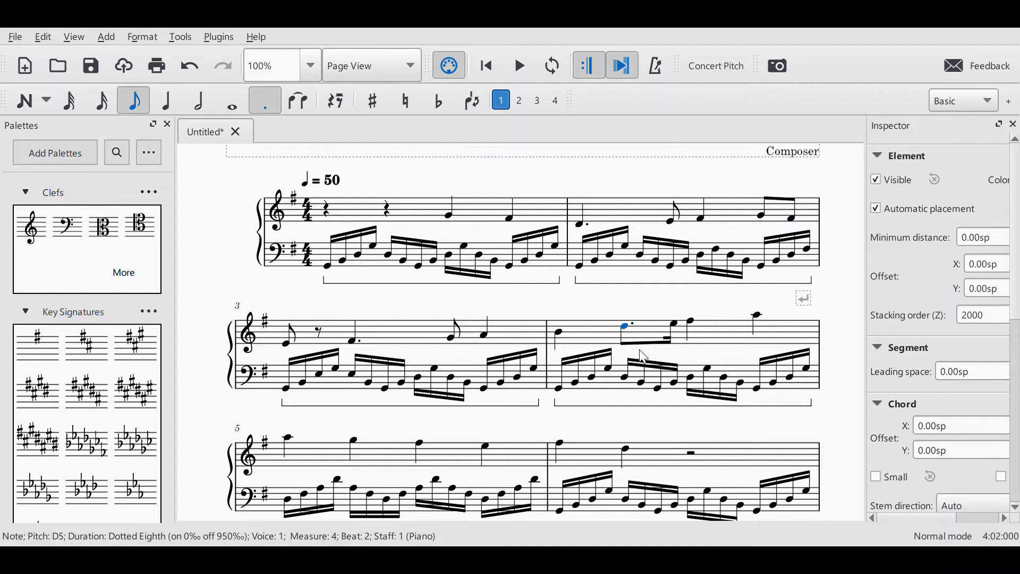
# Step: Audition the first three treble notes of measure 2 and play back the piece from the start of measure 4
pyautogui.click(580, 224)
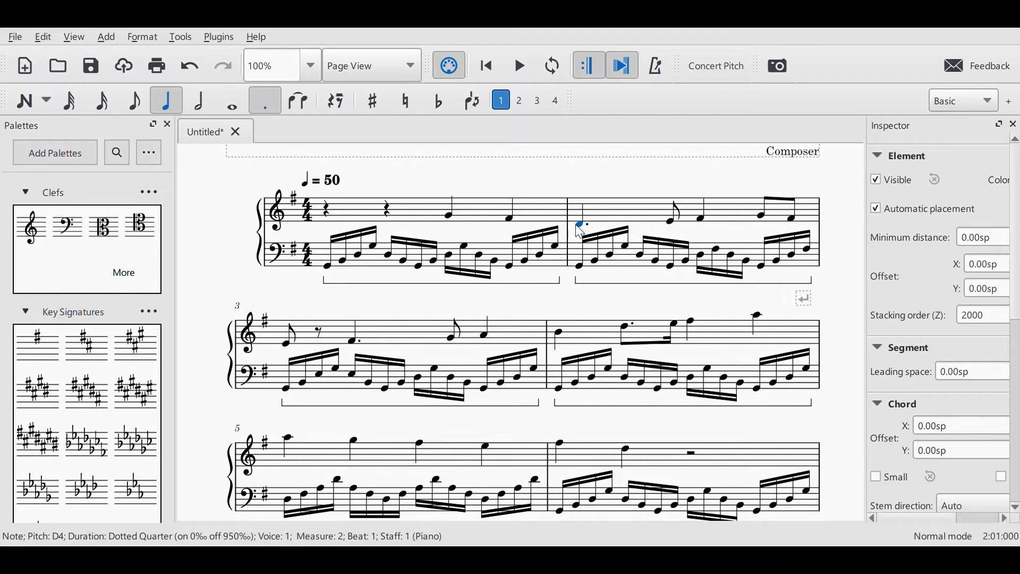
pyautogui.click(670, 222)
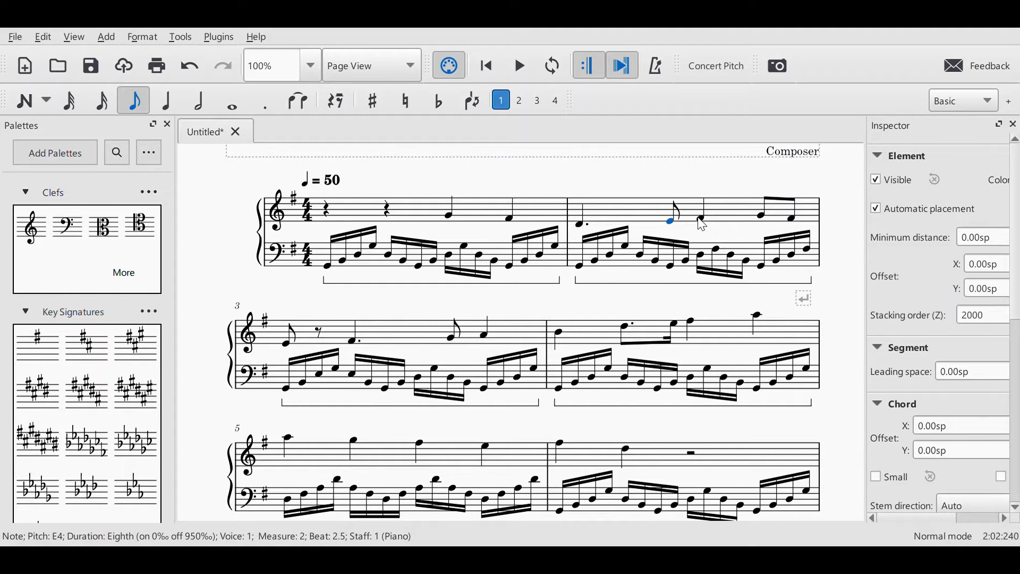
pyautogui.click(700, 221)
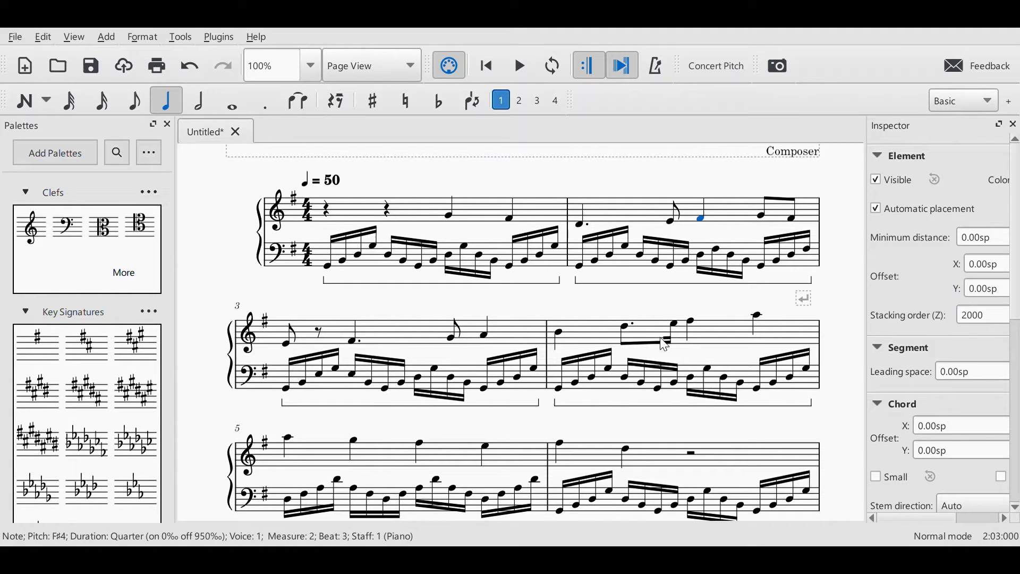
pyautogui.click(629, 333)
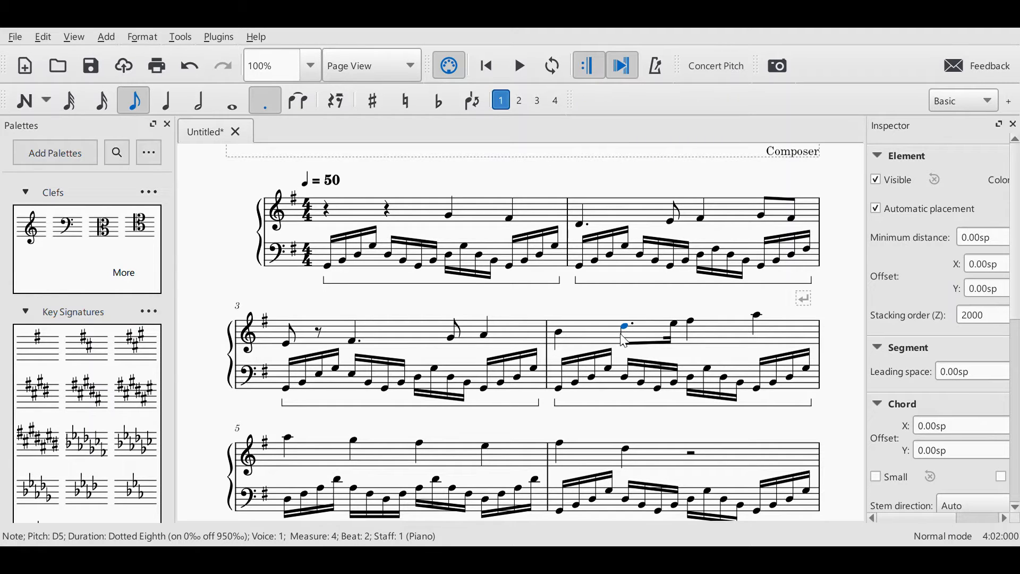
pyautogui.click(560, 335)
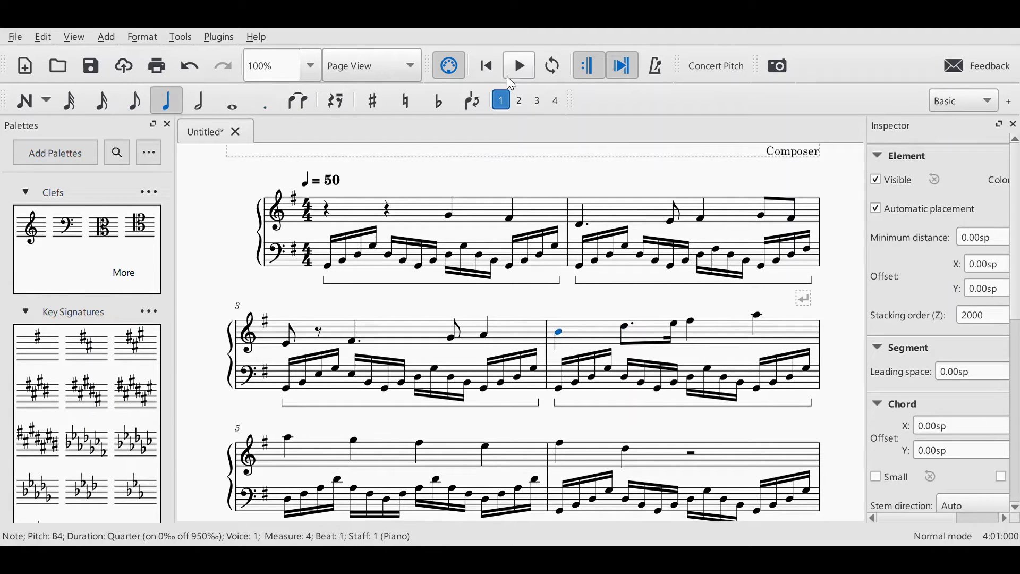
pyautogui.click(520, 67)
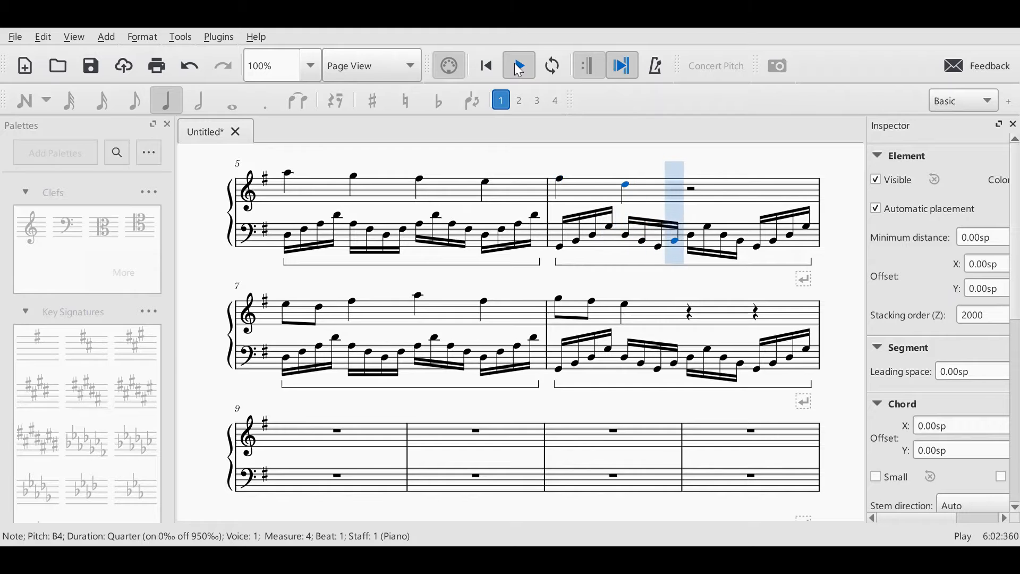
pyautogui.click(519, 68)
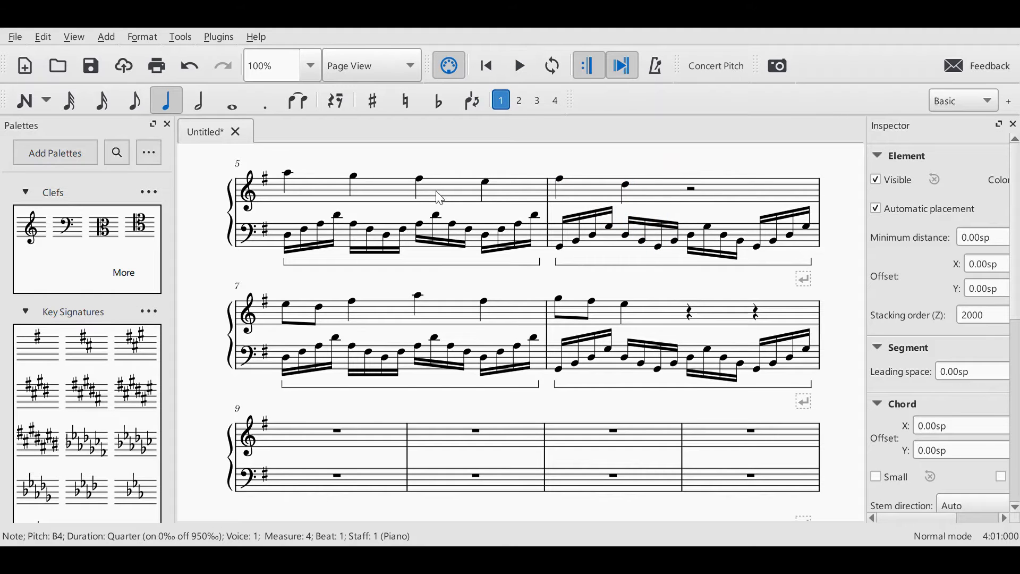
# Step: Tie the treble E5 on beat 4 of measure 5 to an eighth E5 opening measure 6, followed by an eighth F♯5
pyautogui.click(486, 181)
pyautogui.click(298, 101)
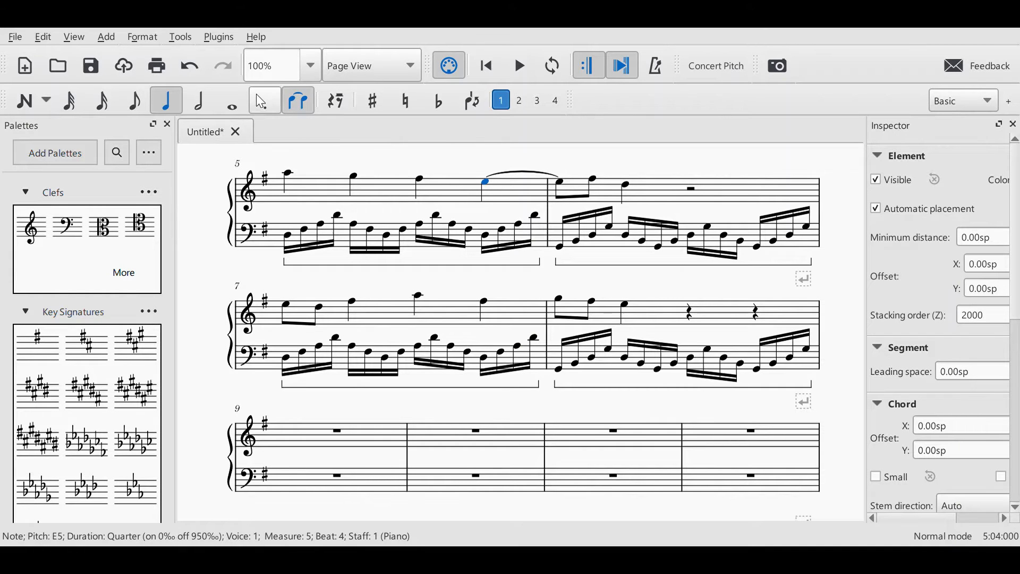
pyautogui.hotkey('ctrl', 'z')
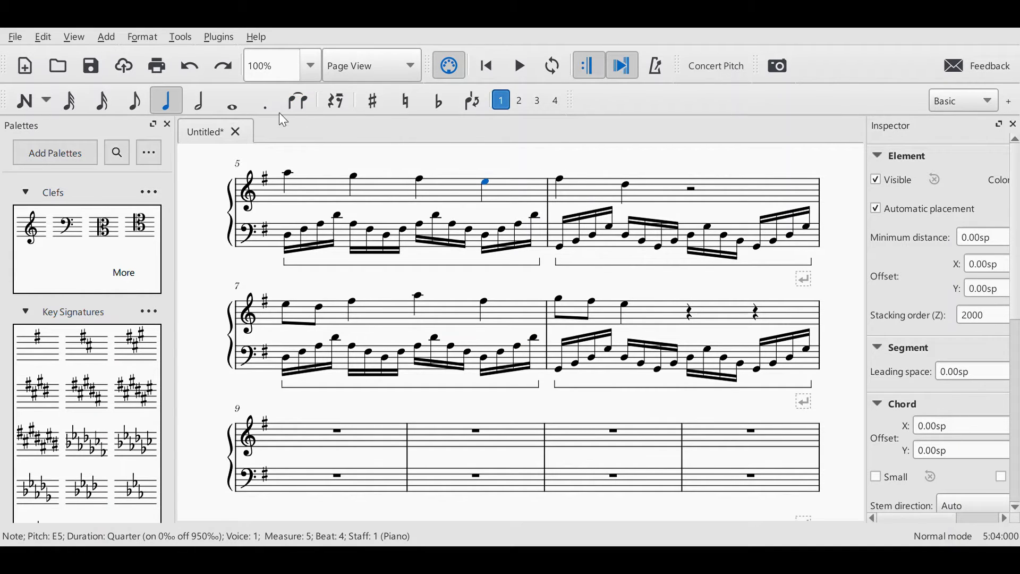
pyautogui.hotkey('ctrl', 'shift', 'z')
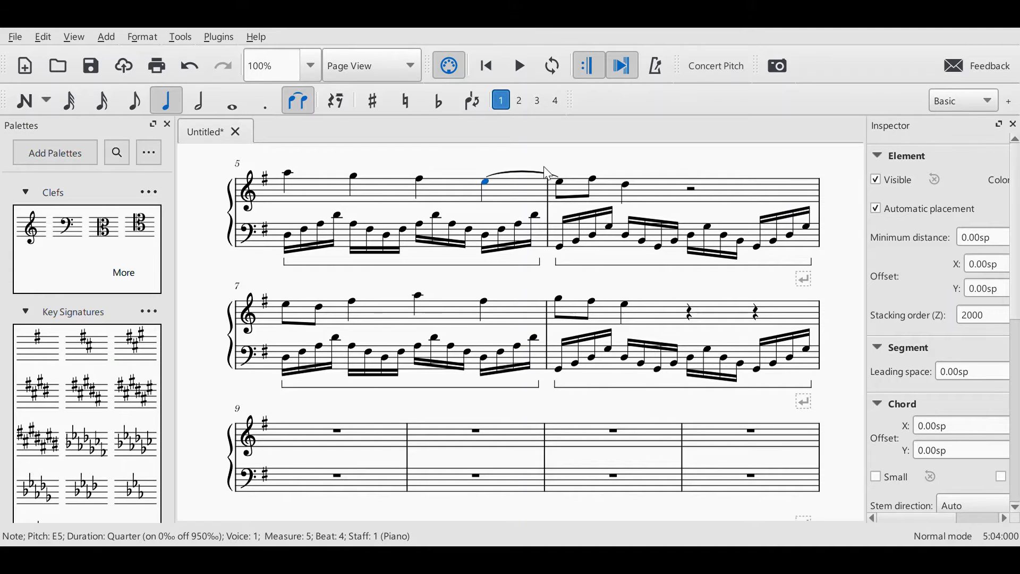
pyautogui.click(526, 174)
pyautogui.click(487, 180)
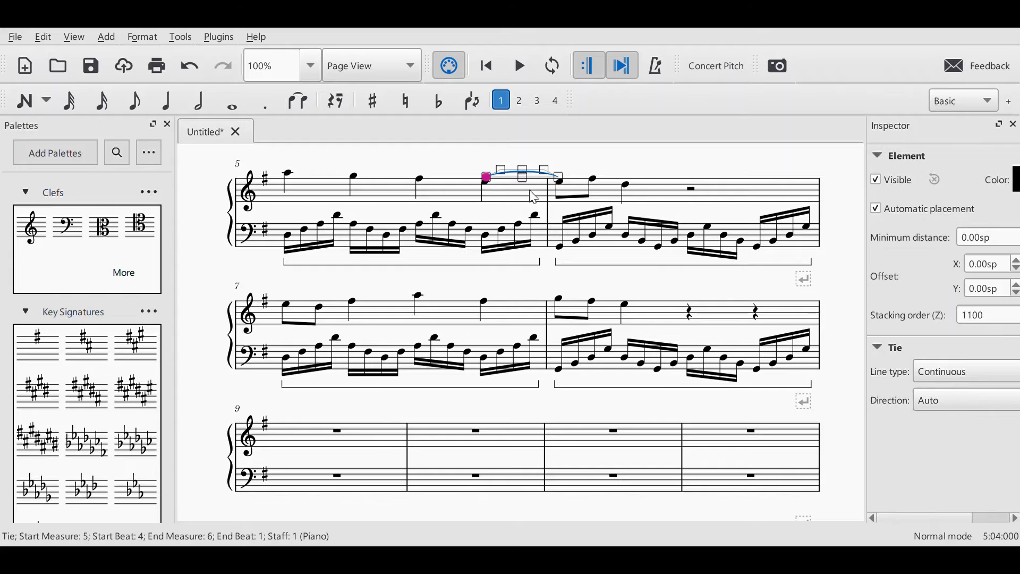
pyautogui.click(559, 181)
pyautogui.press('Delete')
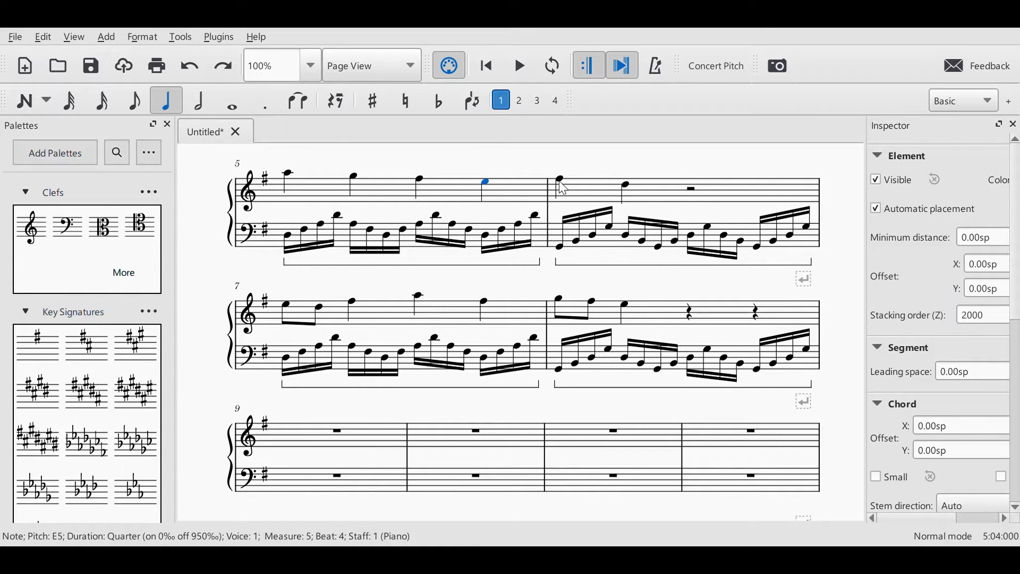
pyautogui.hotkey('ctrl', 'z')
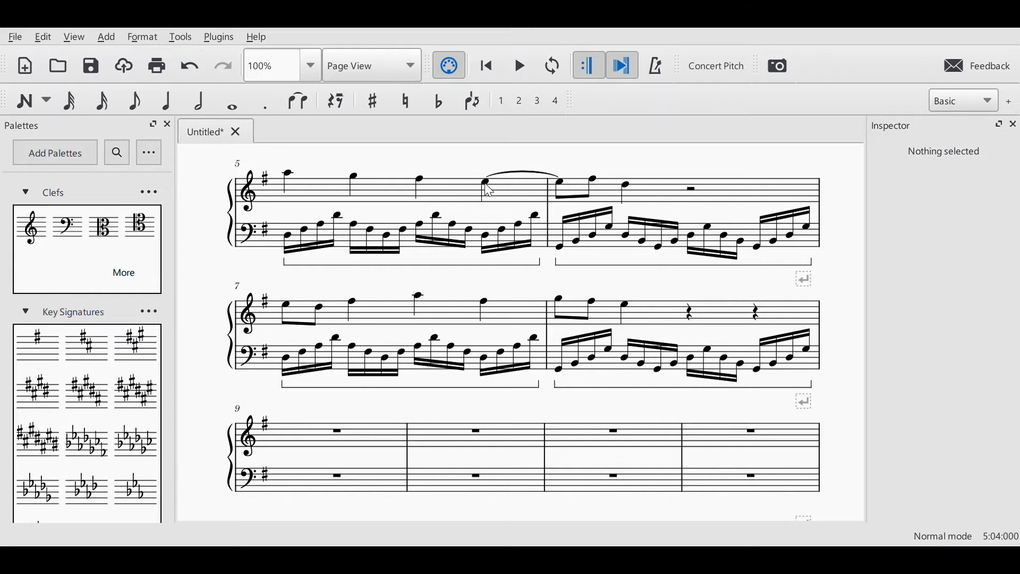
pyautogui.click(549, 193)
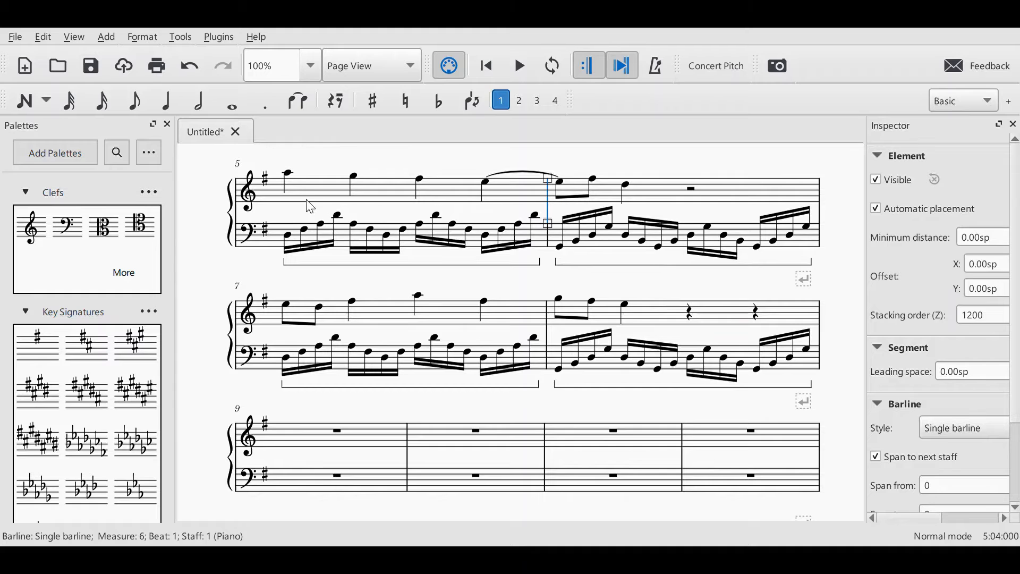
pyautogui.click(289, 173)
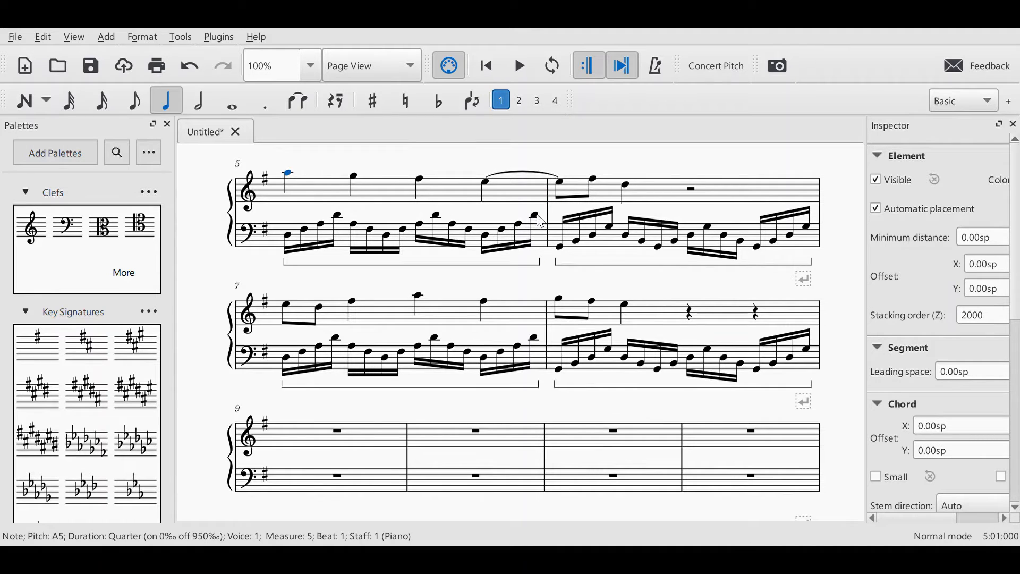
pyautogui.keyDown('shift'); pyautogui.click(538, 219); pyautogui.keyUp('shift')
pyautogui.click(560, 184)
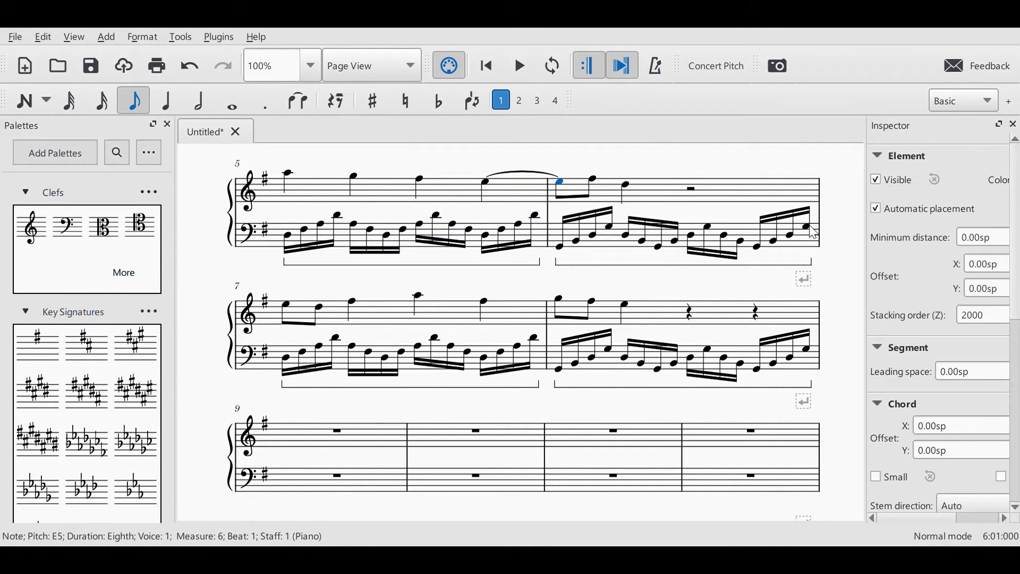
pyautogui.keyDown('shift'); pyautogui.click(811, 227); pyautogui.keyUp('shift')
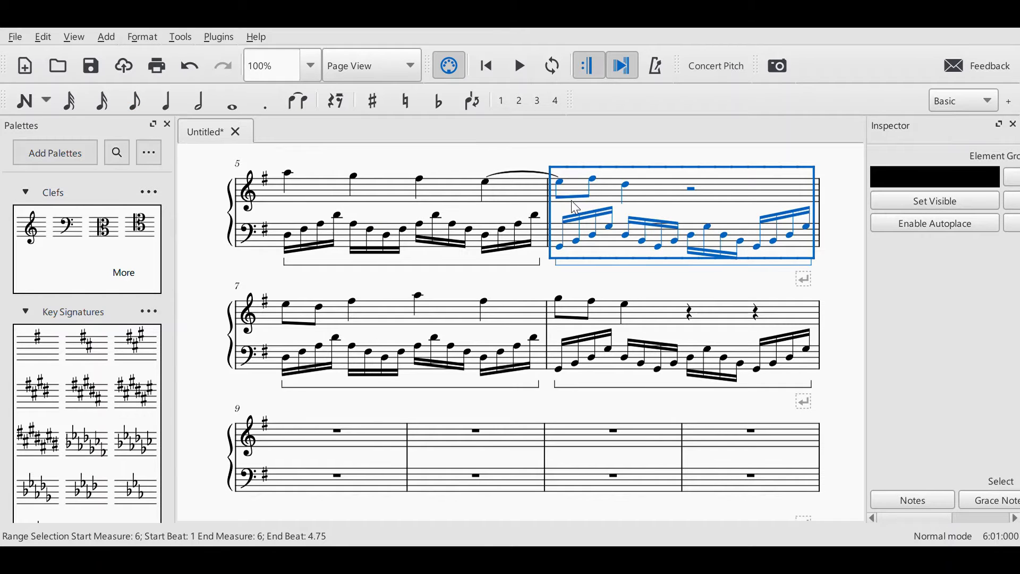
pyautogui.click(497, 174)
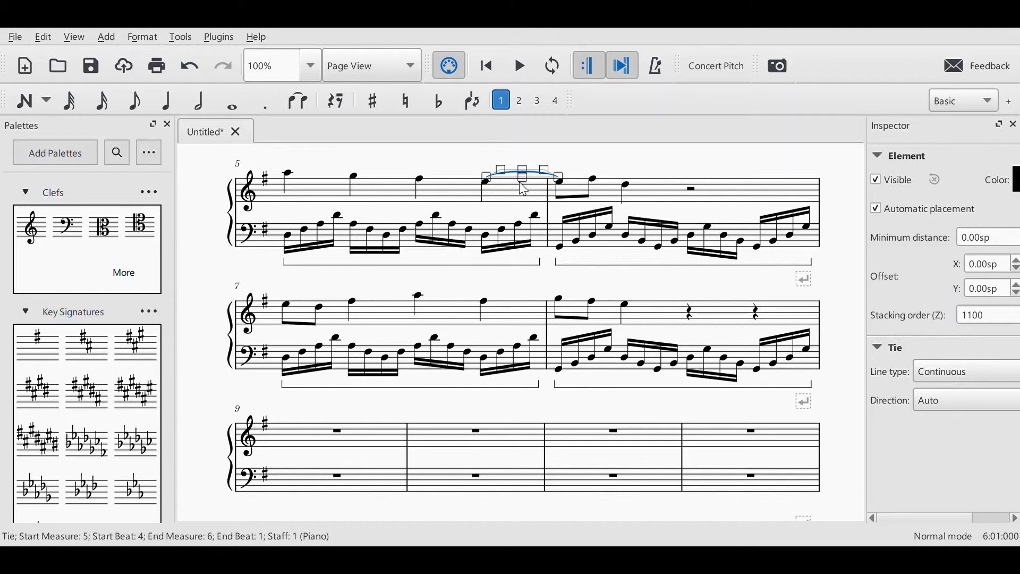
# Step: Play back the piece from the treble A5 at the start of measure 5 into measure 8
pyautogui.click(288, 174)
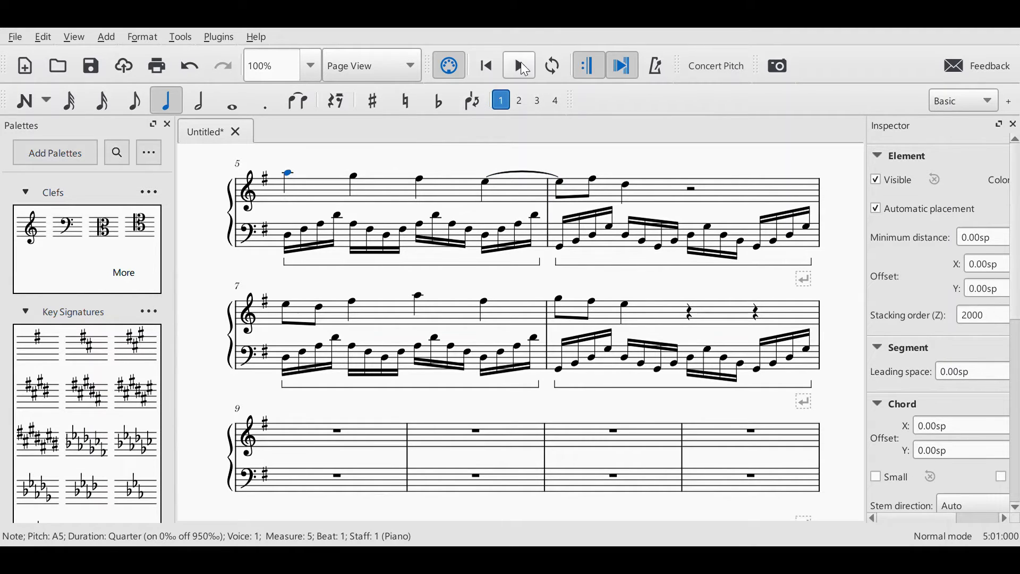
pyautogui.click(521, 65)
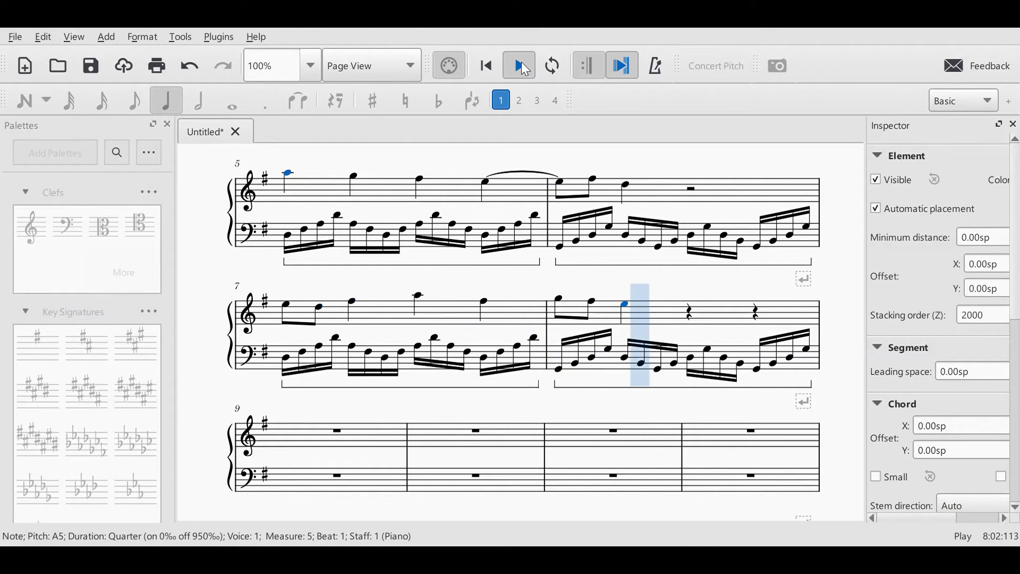
pyautogui.click(521, 66)
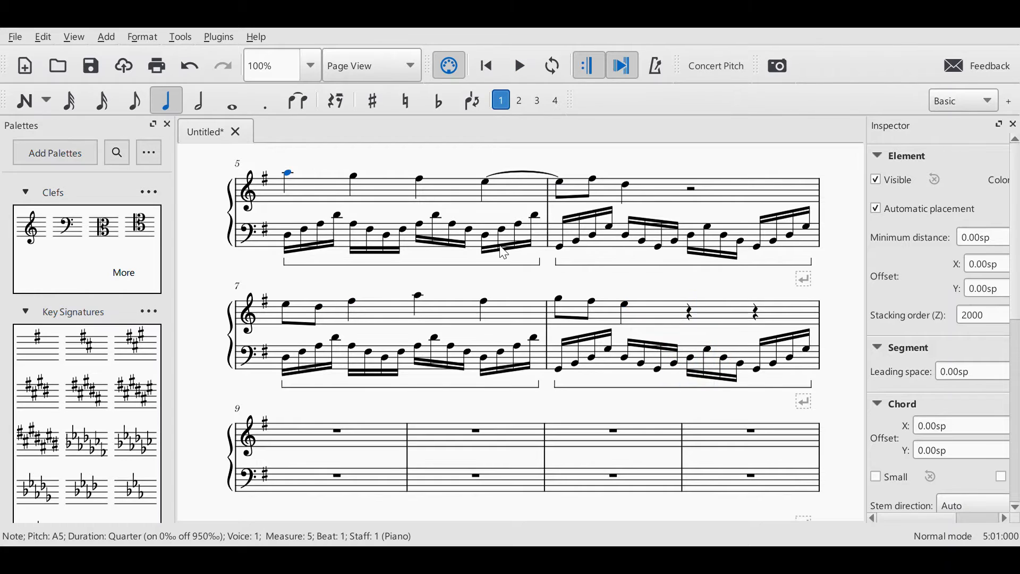
# Step: Raise the five bass D3 sixteenths in measure 8 to E3
pyautogui.click(624, 306)
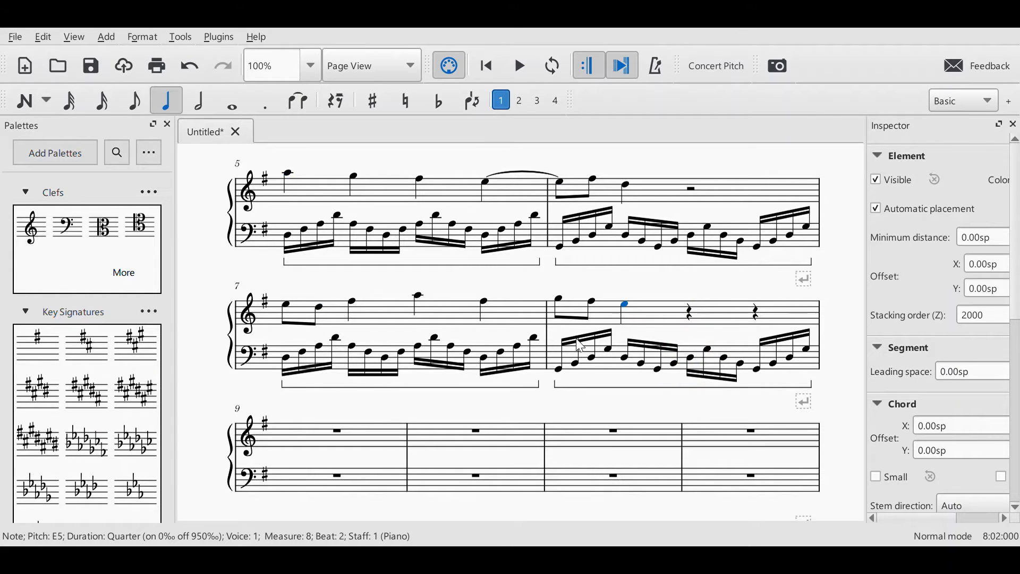
pyautogui.click(593, 361)
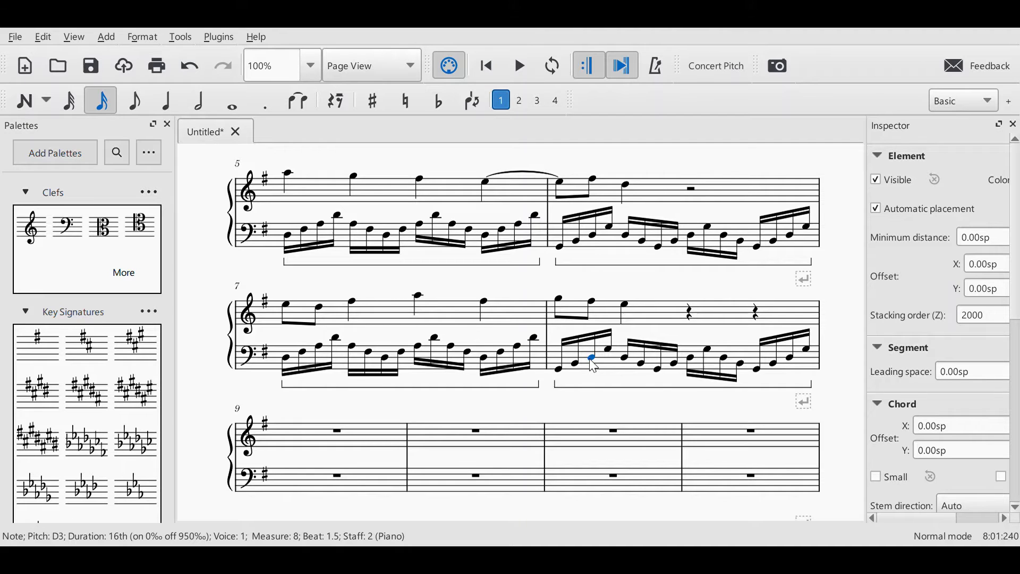
pyautogui.click(641, 364)
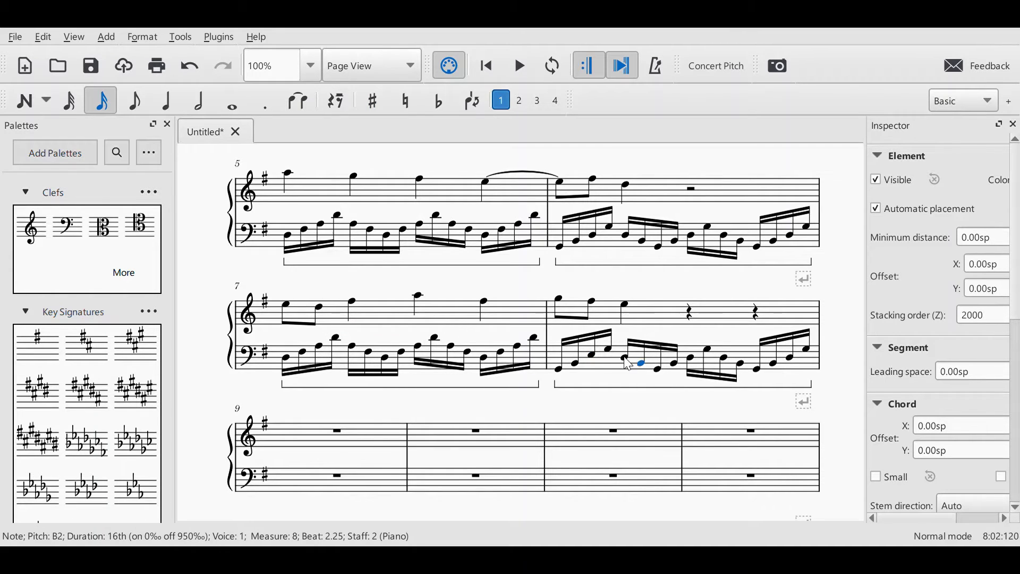
pyautogui.click(625, 357)
pyautogui.press('Up')
pyautogui.press('Up')
pyautogui.click(674, 364)
pyautogui.click(689, 360)
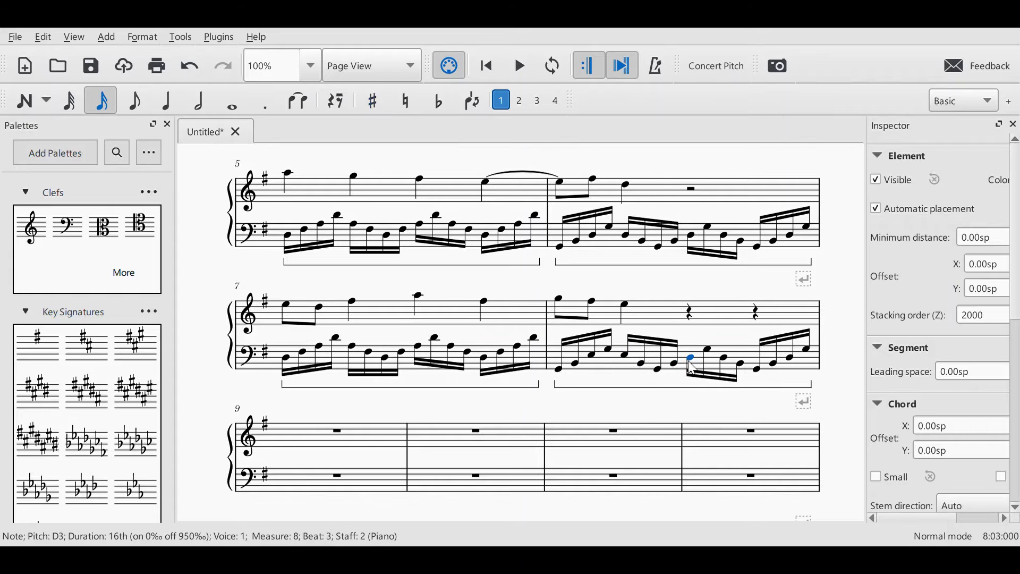
pyautogui.click(724, 355)
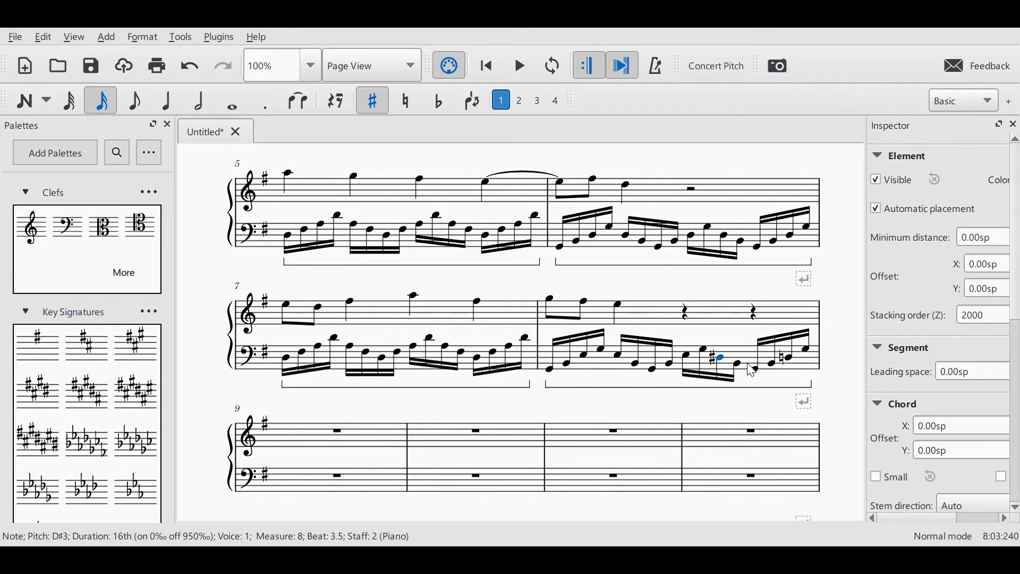
pyautogui.click(774, 364)
pyautogui.click(790, 359)
pyautogui.press('Up')
pyautogui.press('Up')
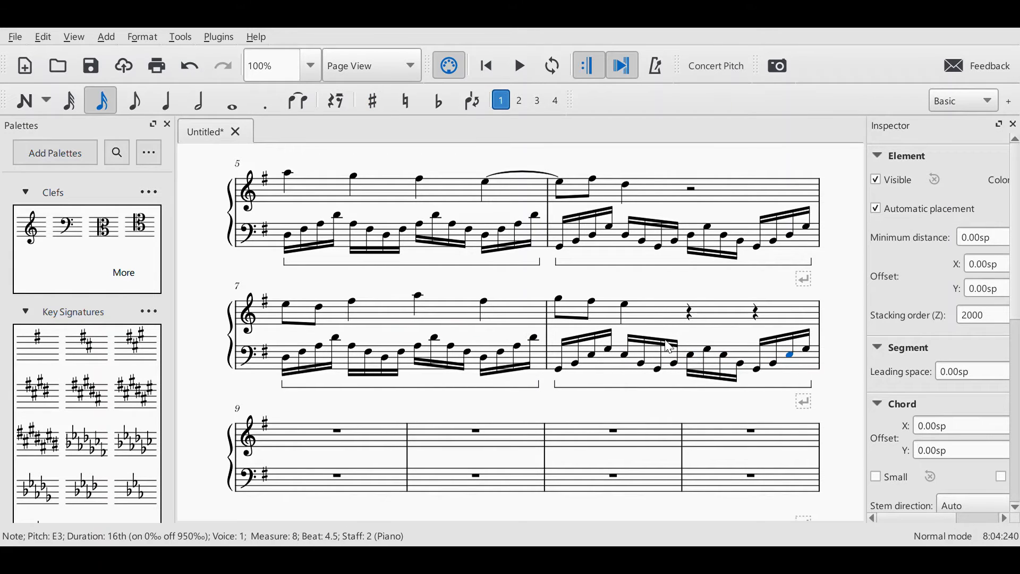
# Step: Play back measure 8 from its first treble note, G5
pyautogui.click(571, 306)
pyautogui.click(516, 68)
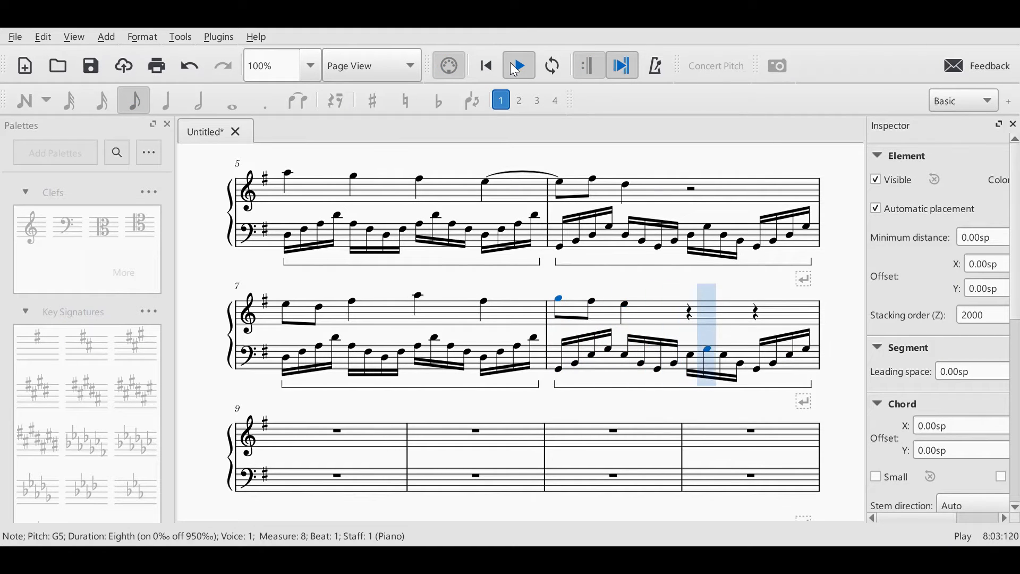
pyautogui.click(516, 68)
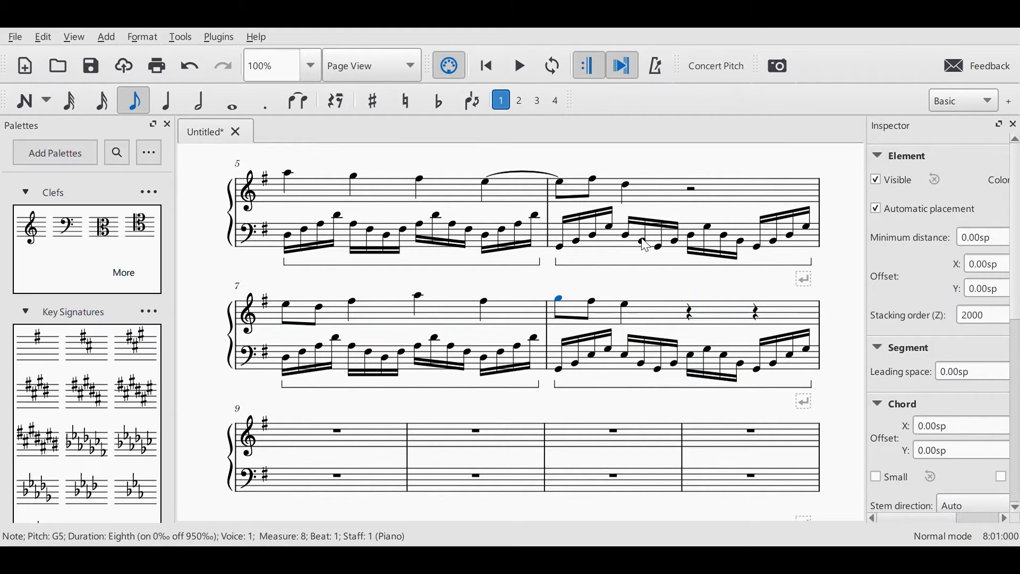
# Step: Turn the treble quarter rest on beat 4 of measure 8 into an eighth-note triplet and leave note input
pyautogui.keyDown('shift'); pyautogui.doubleClick(759, 309); pyautogui.keyUp('shift')
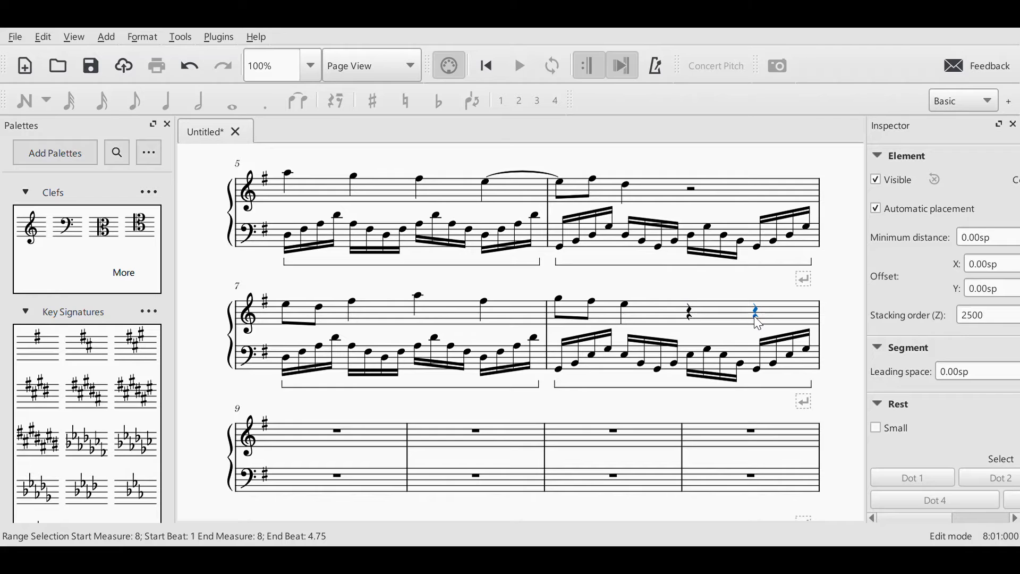
pyautogui.click(757, 320)
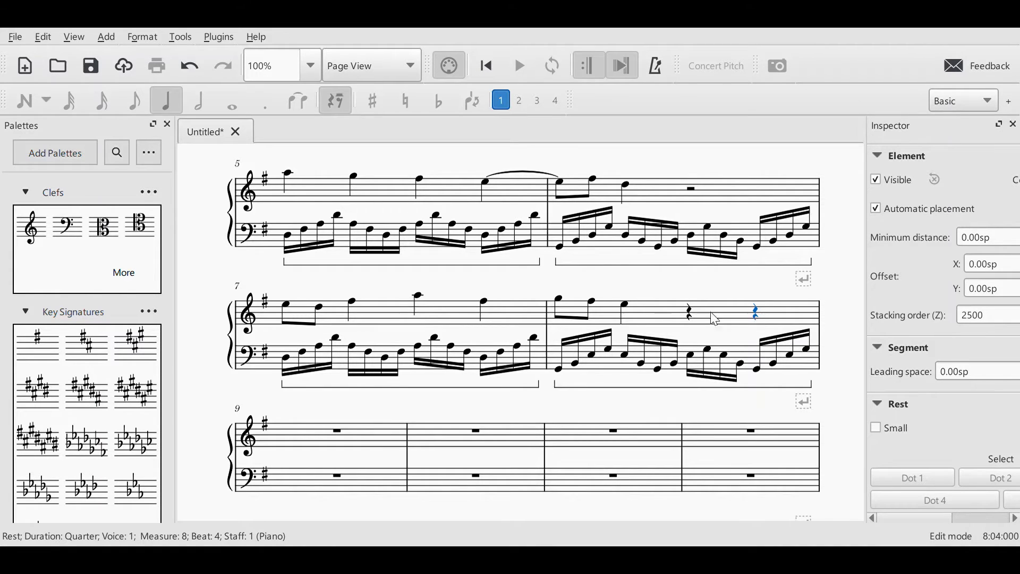
pyautogui.press('Escape')
pyautogui.hotkey('ctrl', '3')
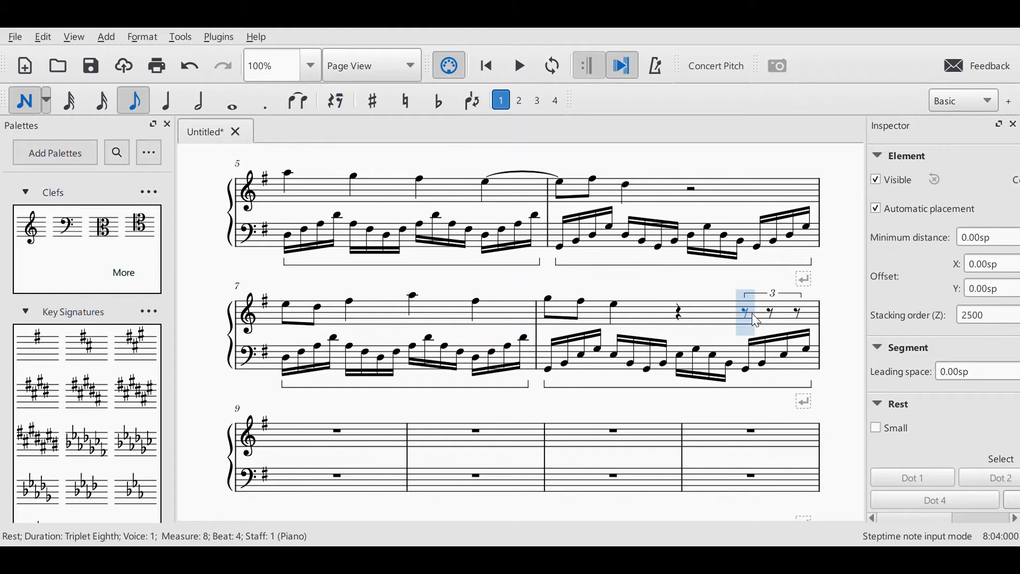
pyautogui.hotkey('ctrl', 'z')
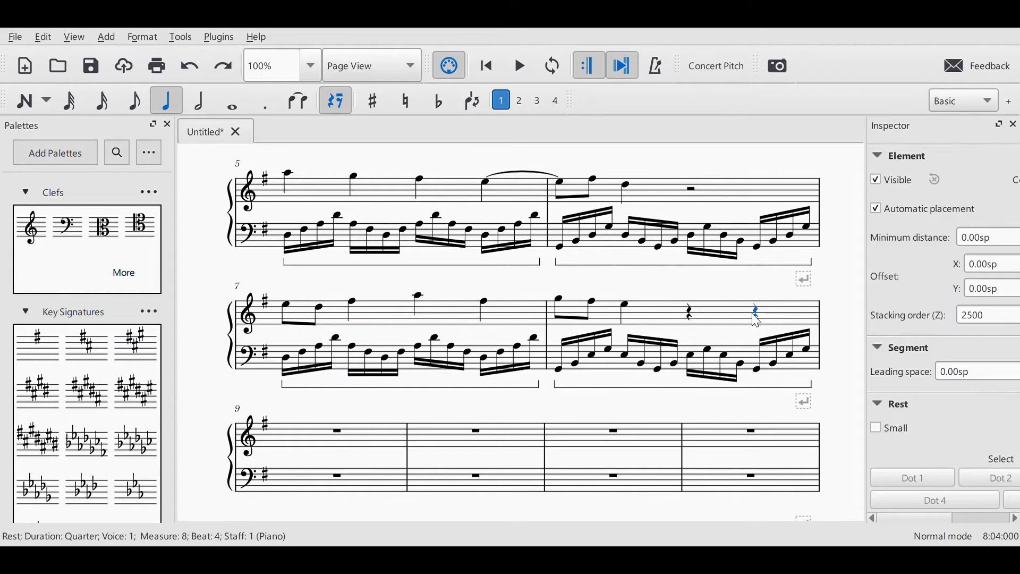
pyautogui.hotkey('ctrl', '3')
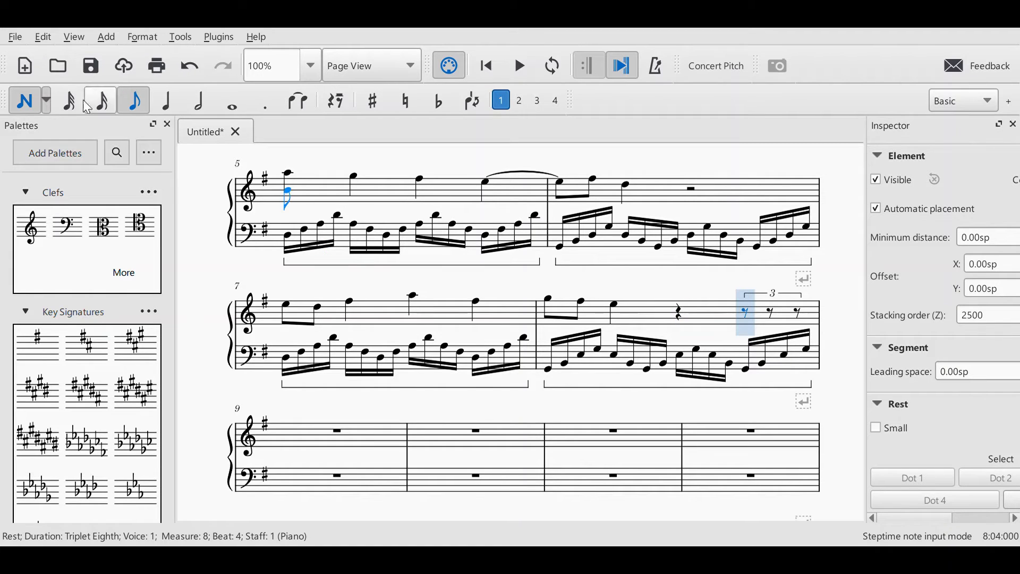
pyautogui.click(26, 108)
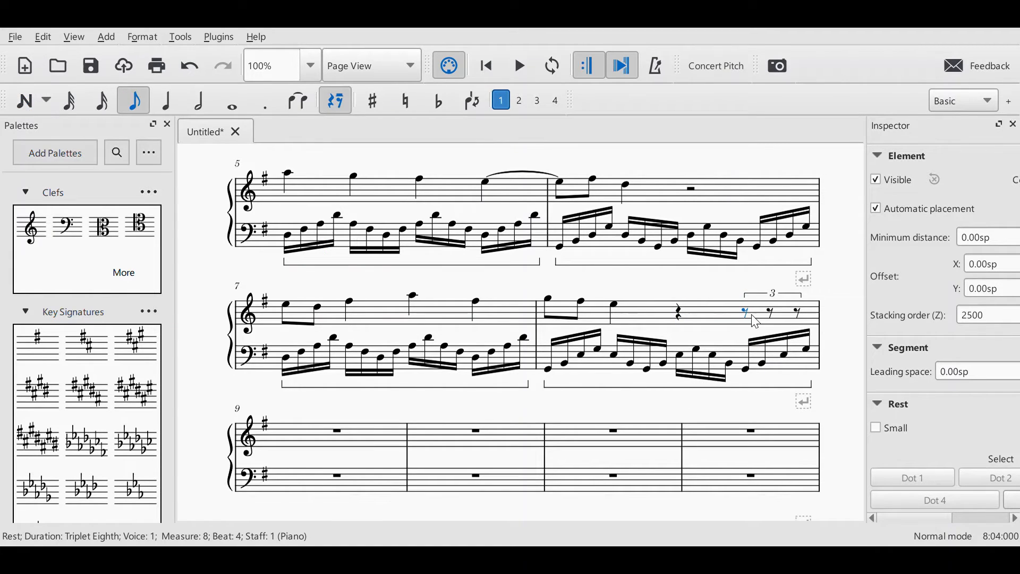
# Step: Fill the treble triplet on beat 4 of measure 8 with F♯5, G5 and A5, and play back the measure
pyautogui.click(747, 367)
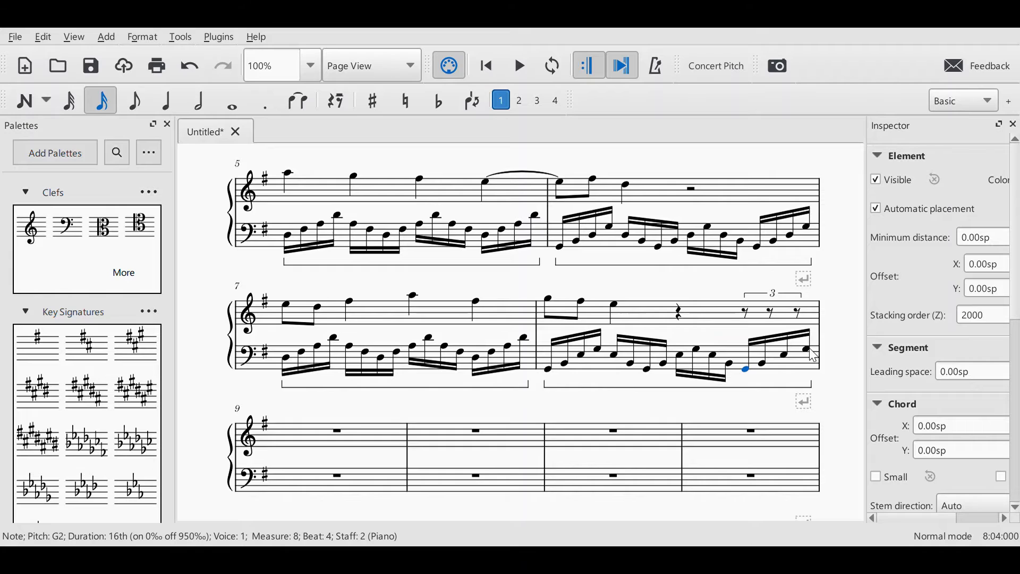
pyautogui.click(748, 316)
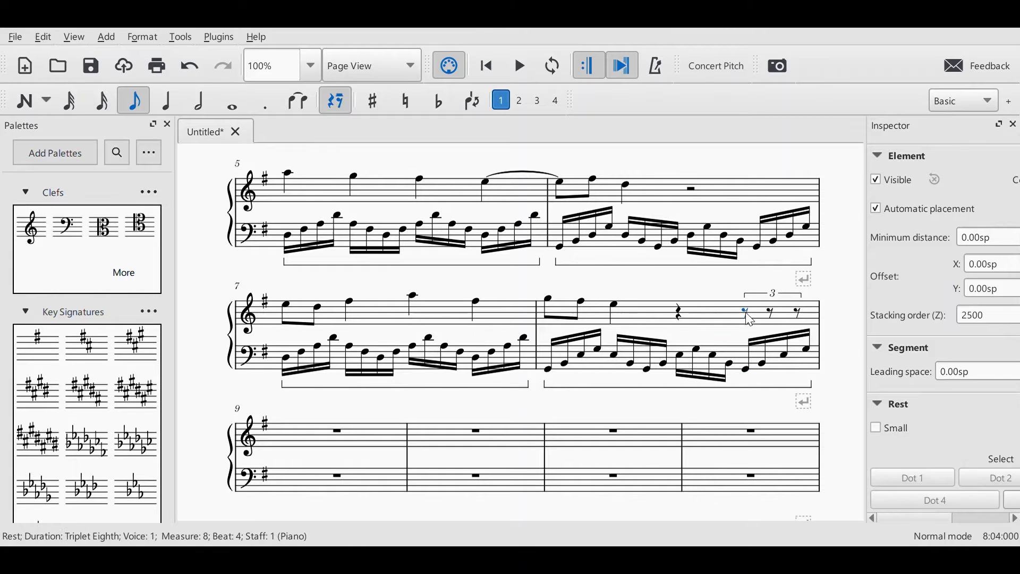
pyautogui.press('f')
pyautogui.press('g')
pyautogui.press('a')
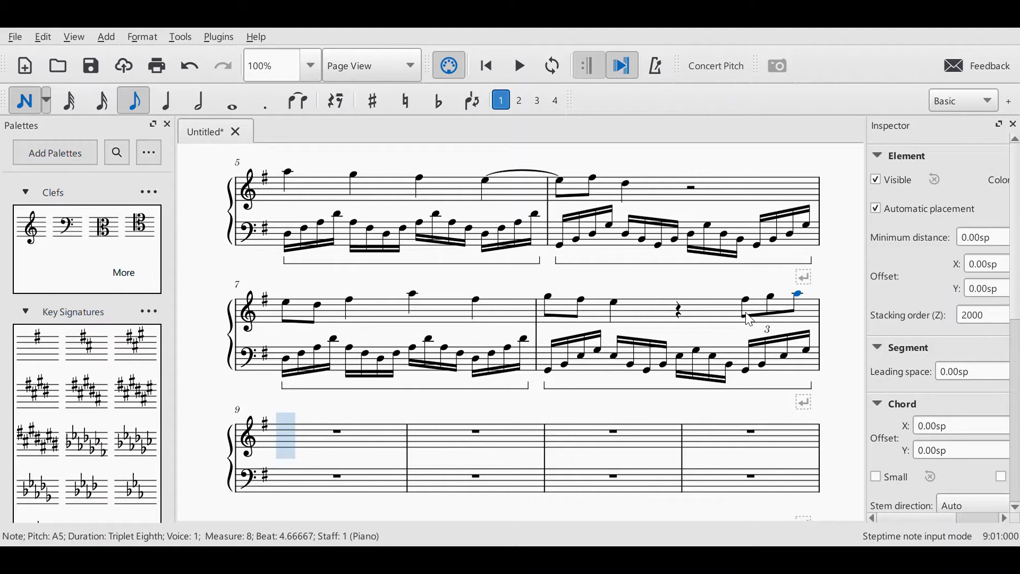
pyautogui.click(34, 105)
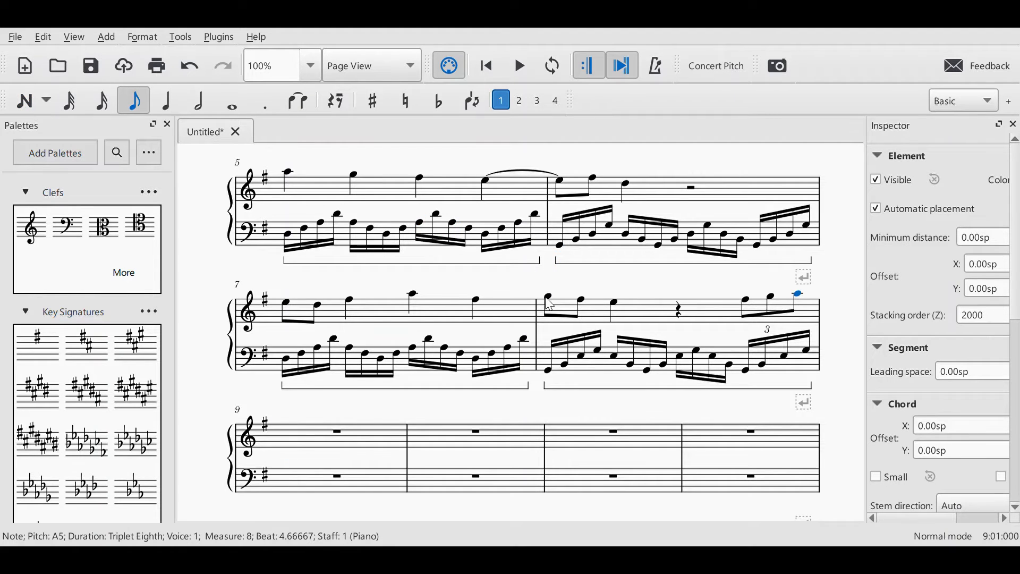
pyautogui.click(515, 73)
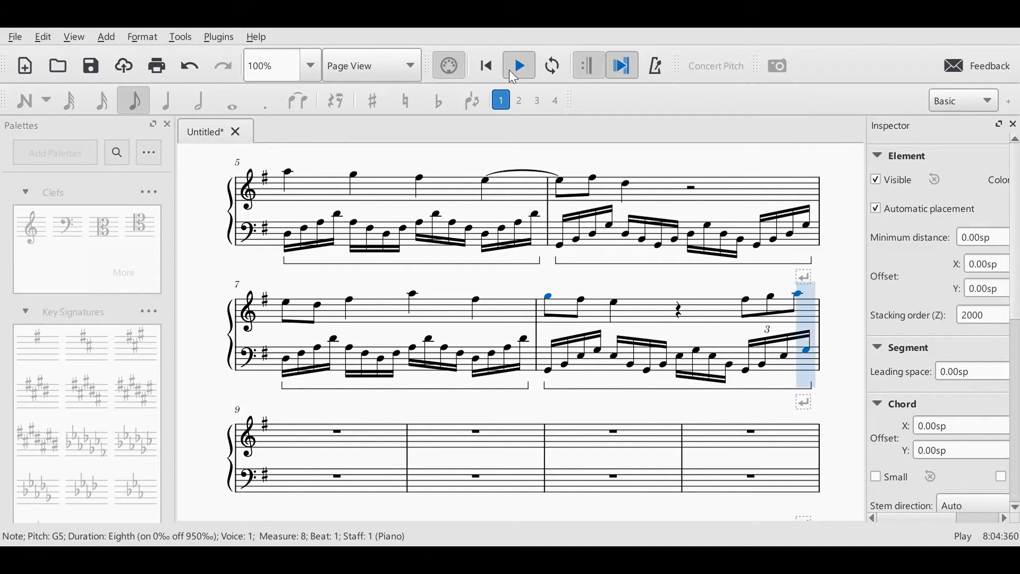
pyautogui.click(513, 75)
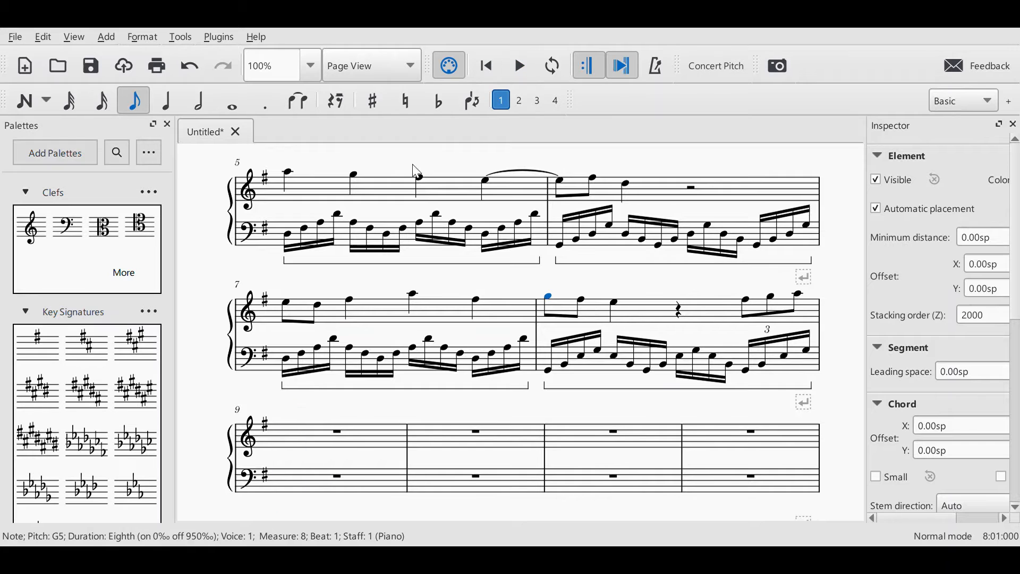
# Step: Enter a quarter B5 on beat 1 of measure 9 in the treble staff
pyautogui.click(337, 433)
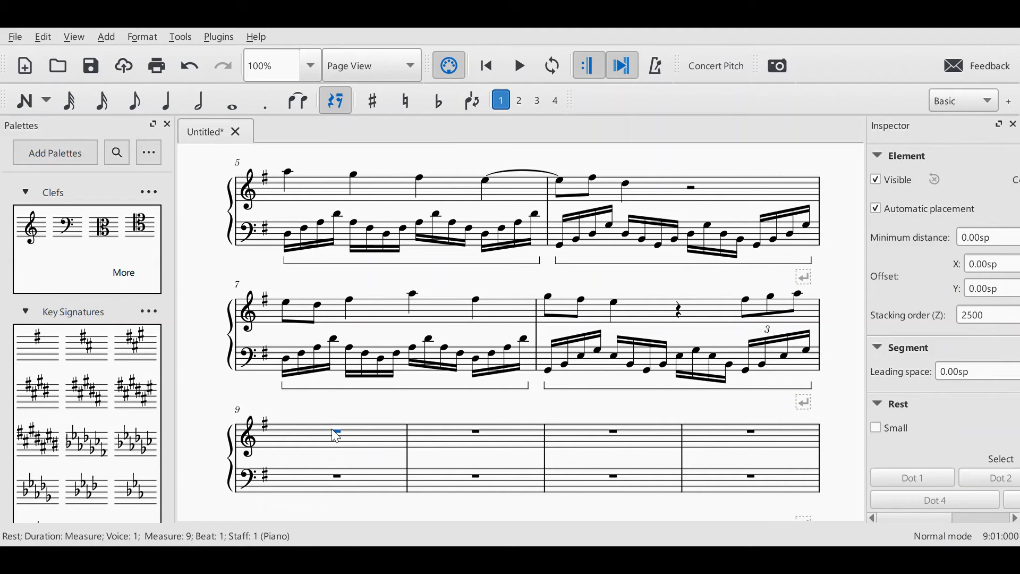
pyautogui.press('n')
pyautogui.press('b')
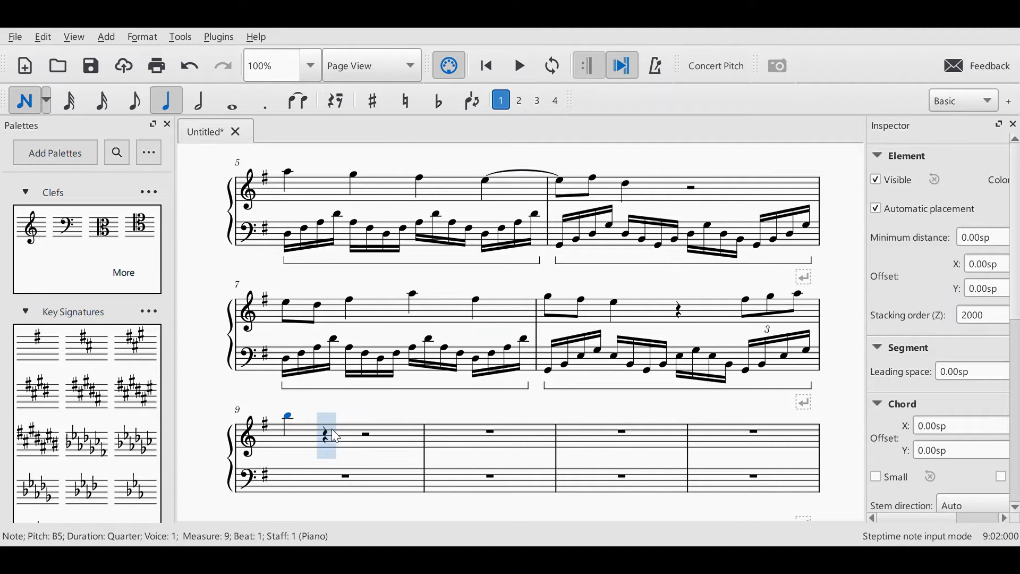
pyautogui.click(21, 106)
# Step: Add eighth notes A5 and G5 on beat 2 of measure 9 in the treble staff
pyautogui.press('Right')
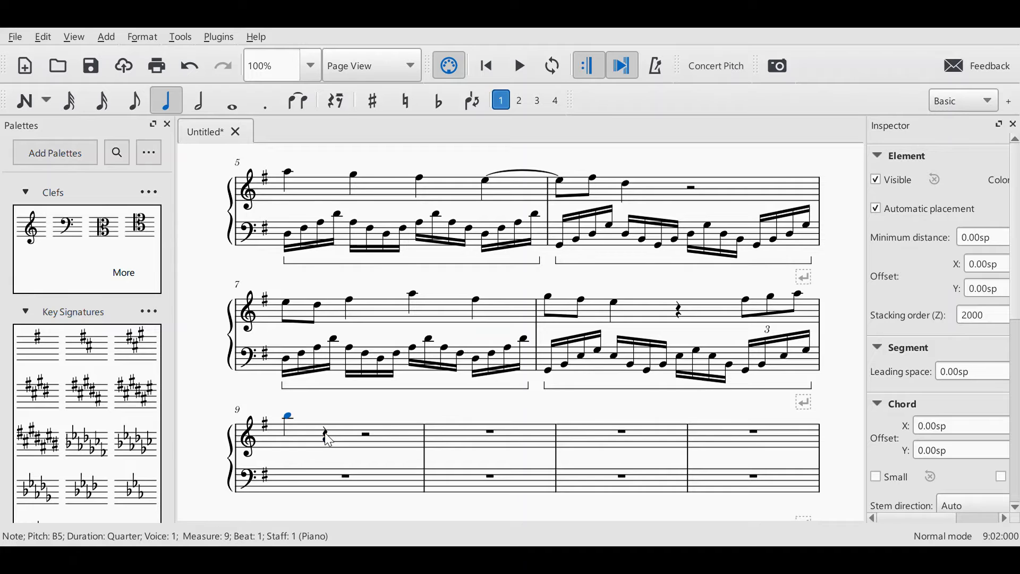
pyautogui.click(134, 101)
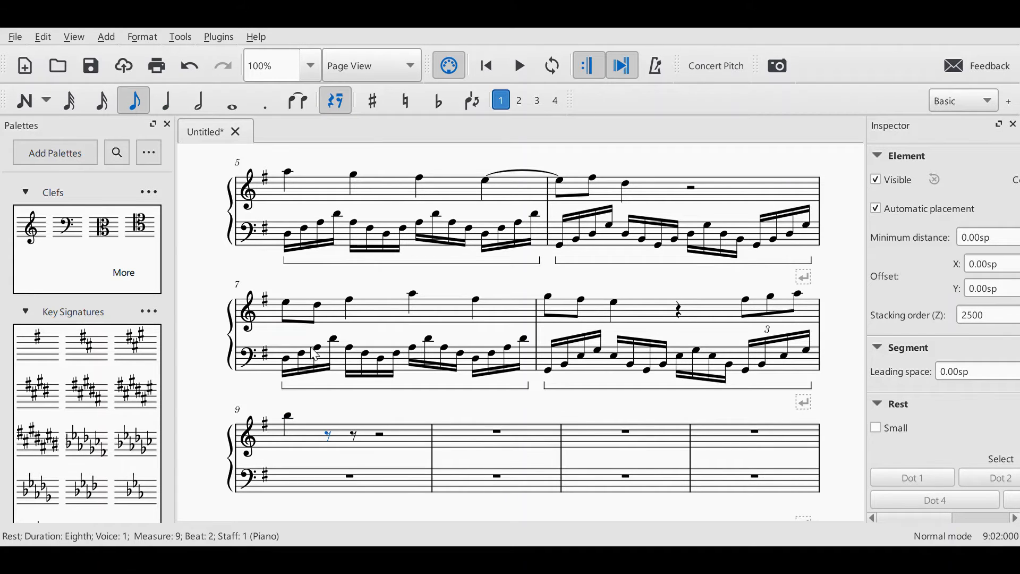
pyautogui.press('n')
pyautogui.press('g')
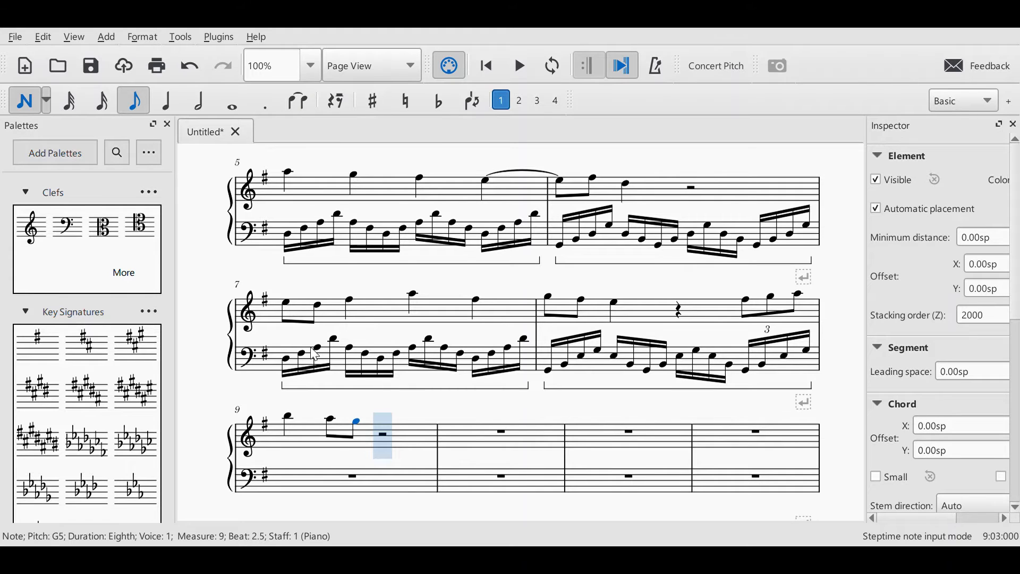
pyautogui.click(24, 100)
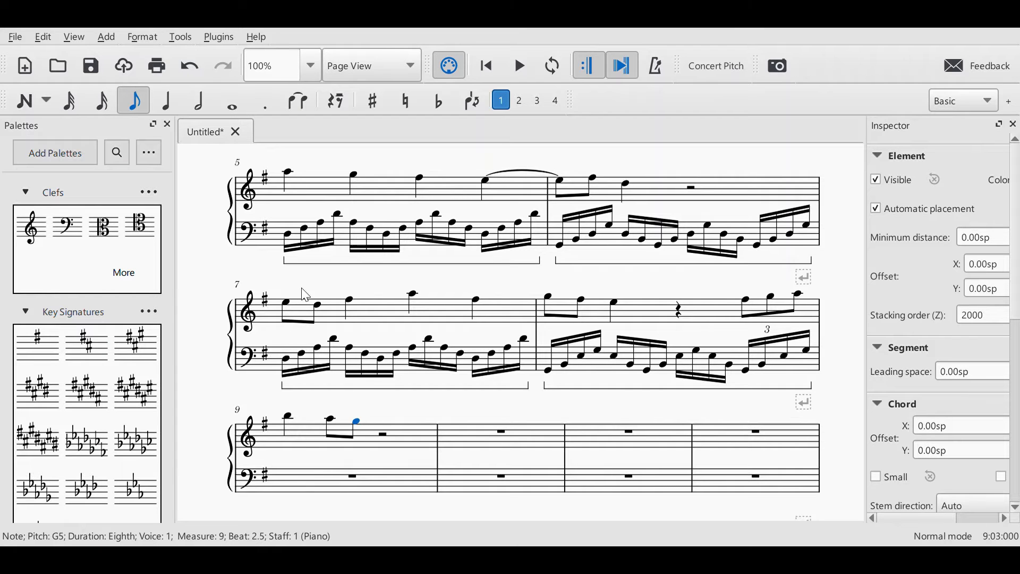
pyautogui.moveTo(818, 278); pyautogui.dragTo(845, 377)
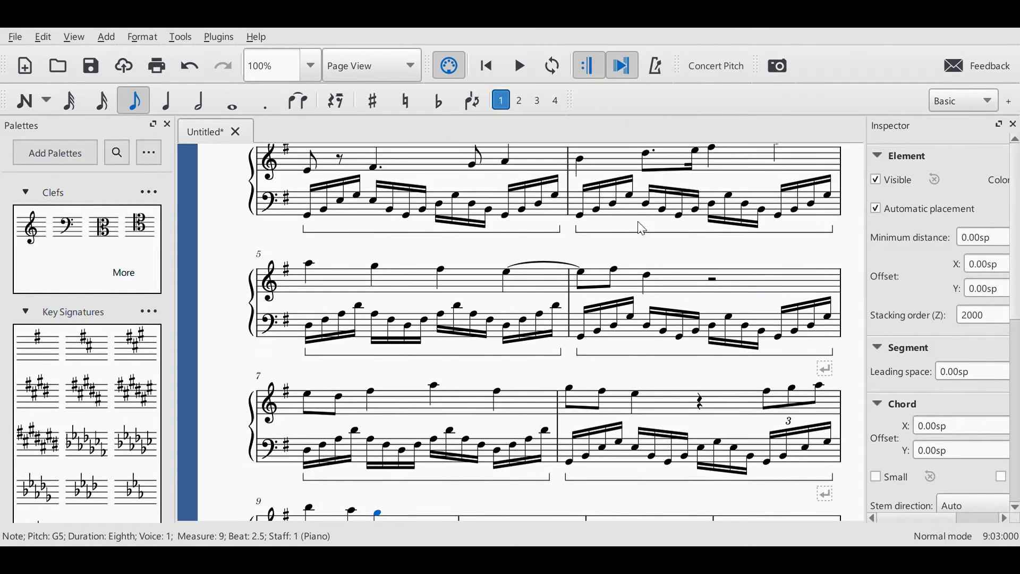
# Step: Copy the bass pattern of measure 3 into the bass staff of measure 9 and play back the measure
pyautogui.click(312, 219)
pyautogui.keyDown('shift'); pyautogui.click(557, 197); pyautogui.keyUp('shift')
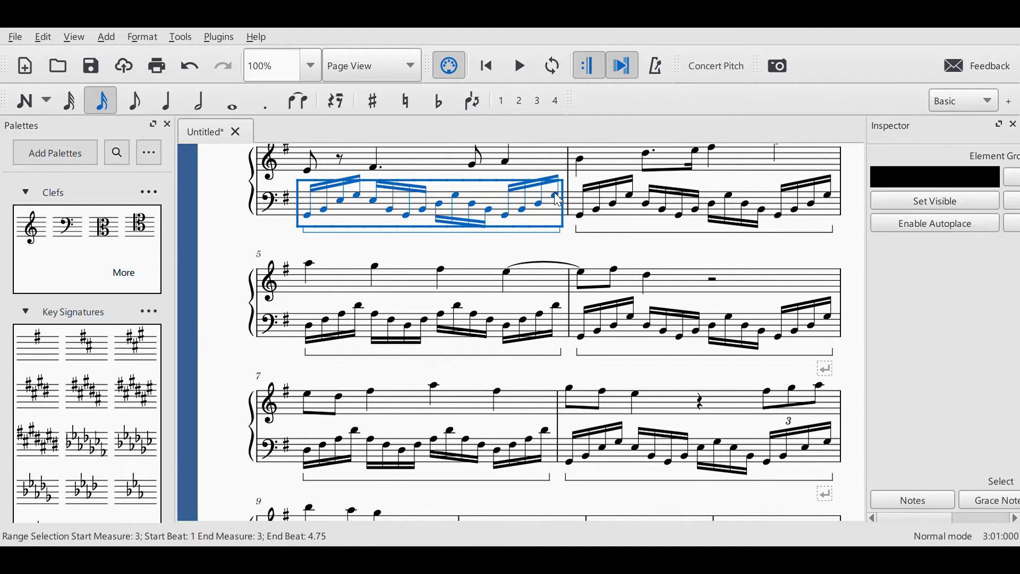
pyautogui.moveTo(859, 361); pyautogui.dragTo(823, 200)
pyautogui.click(344, 429)
pyautogui.hotkey('ctrl', 'v')
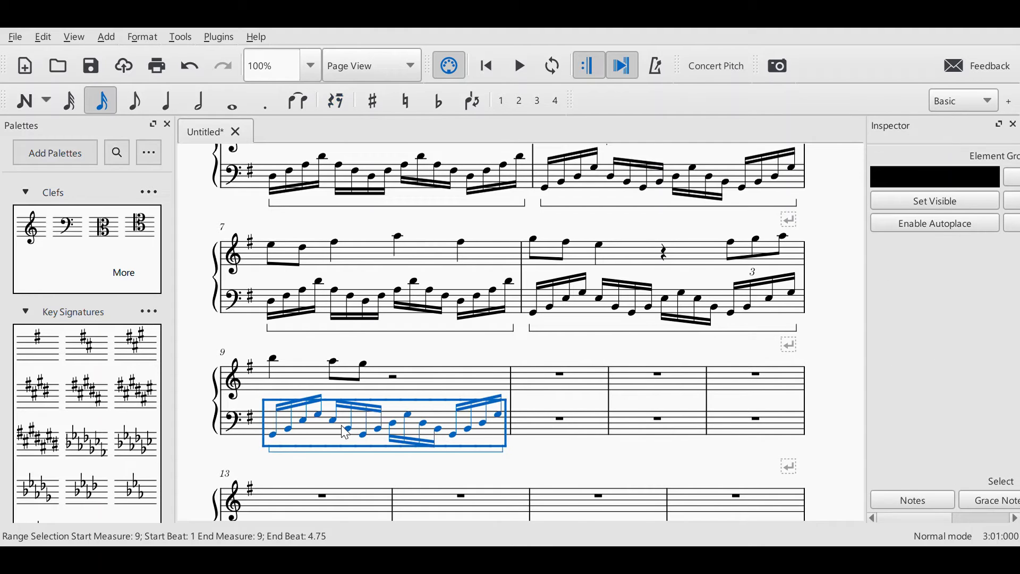
pyautogui.click(273, 360)
pyautogui.click(521, 67)
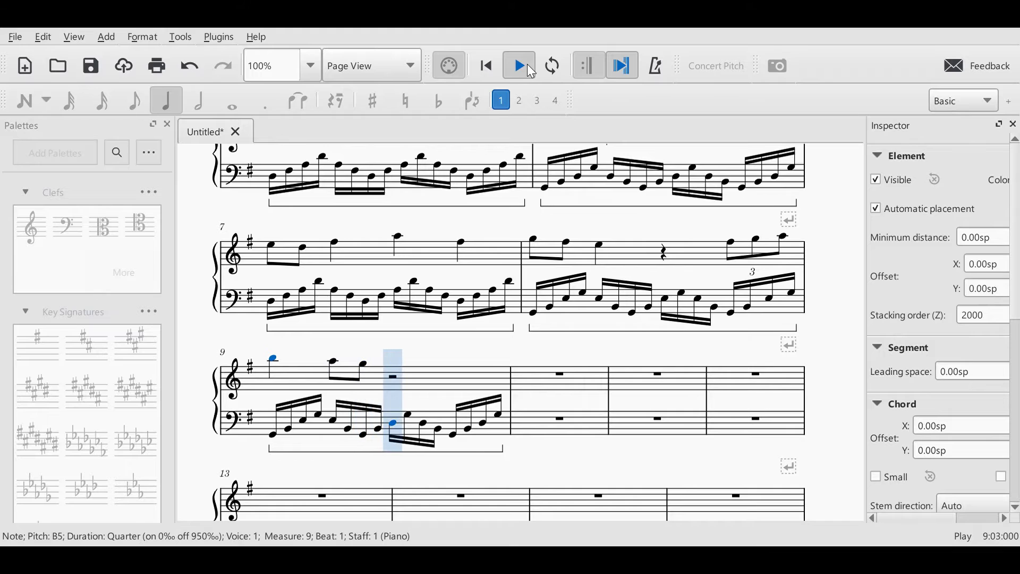
pyautogui.click(525, 68)
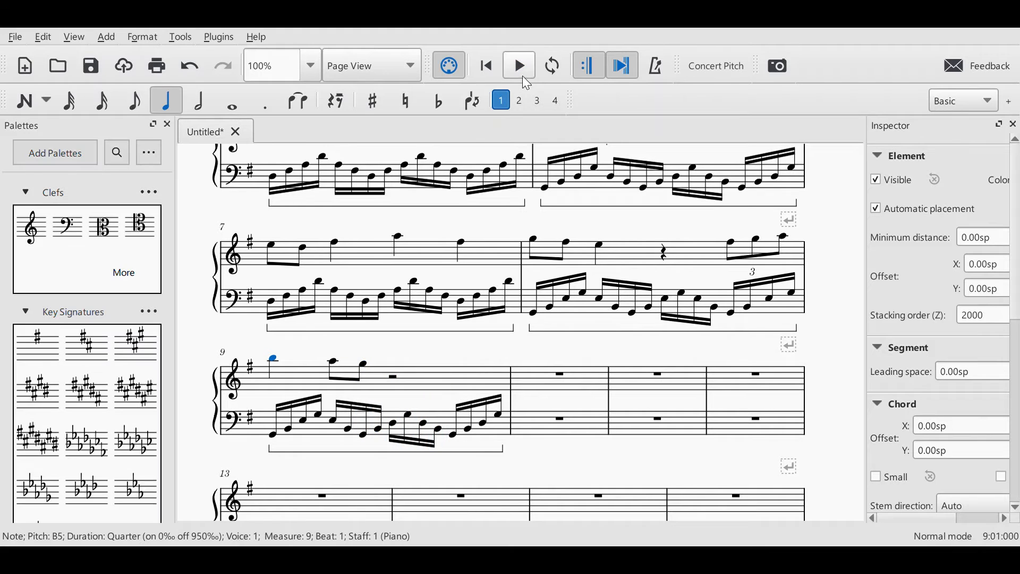
# Step: Lower the bass notes on beats 1.5 and 2 of measure 9 to D3
pyautogui.click(290, 429)
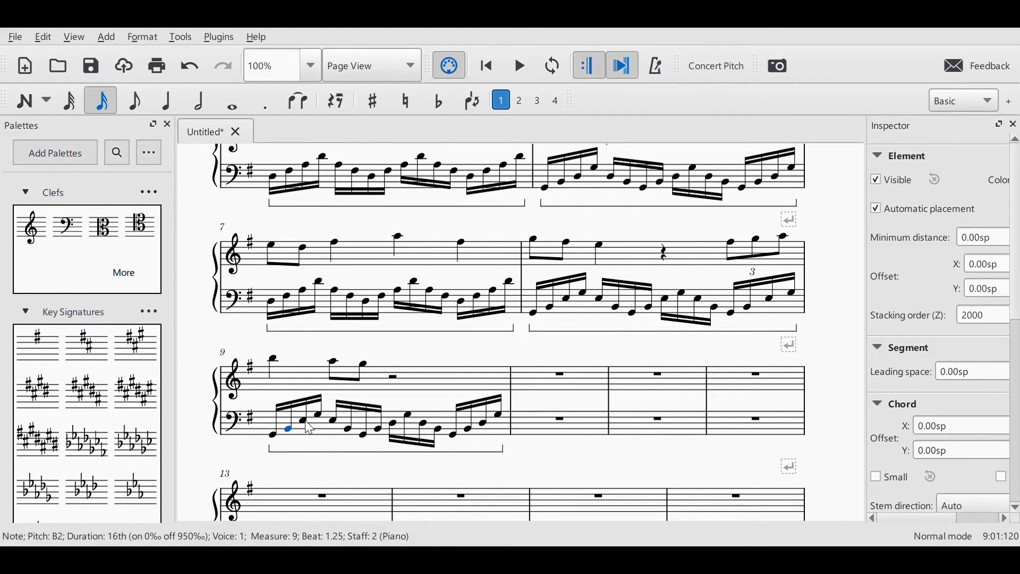
pyautogui.click(305, 421)
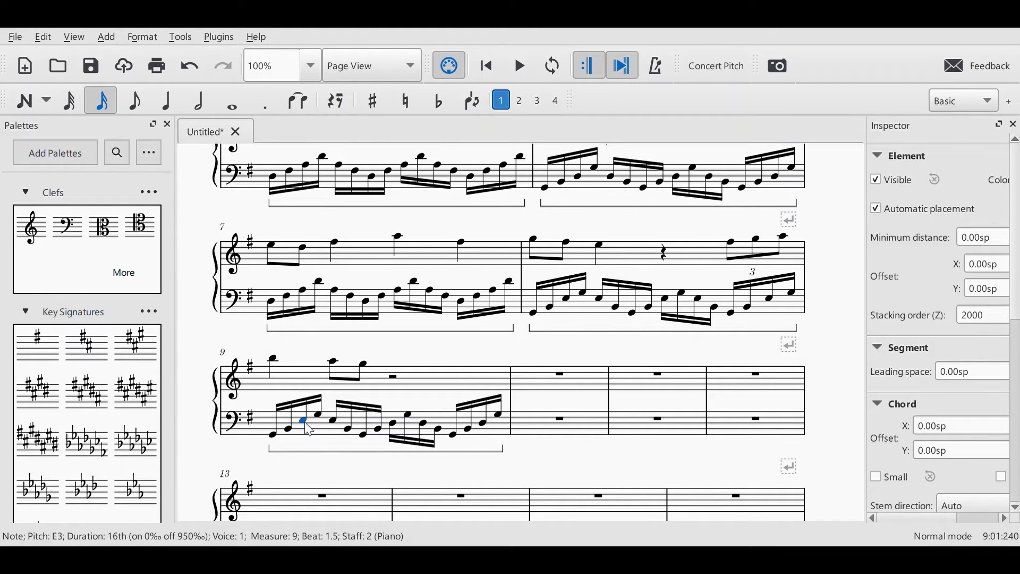
pyautogui.click(334, 424)
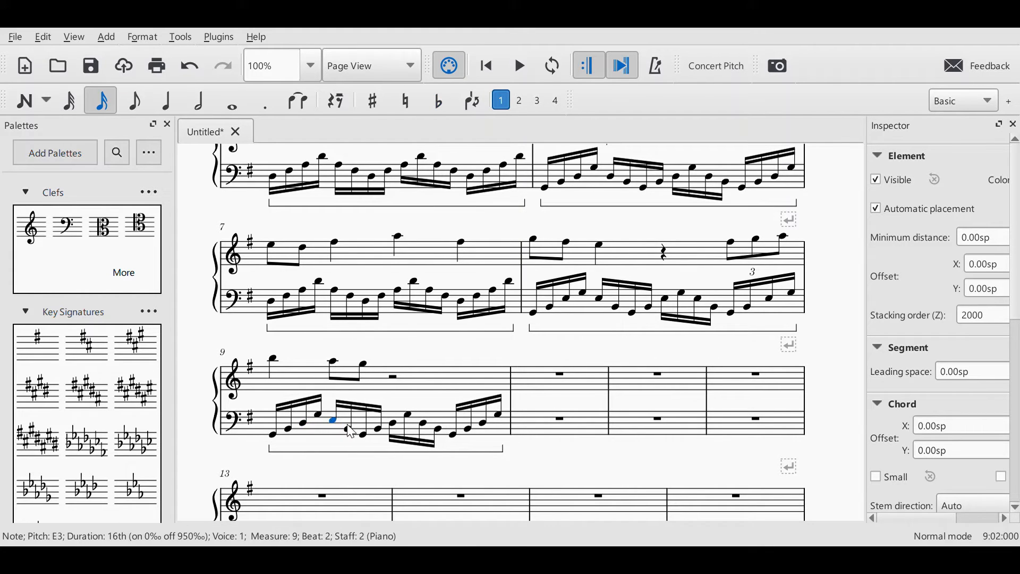
pyautogui.click(378, 428)
pyautogui.click(393, 423)
pyautogui.click(424, 424)
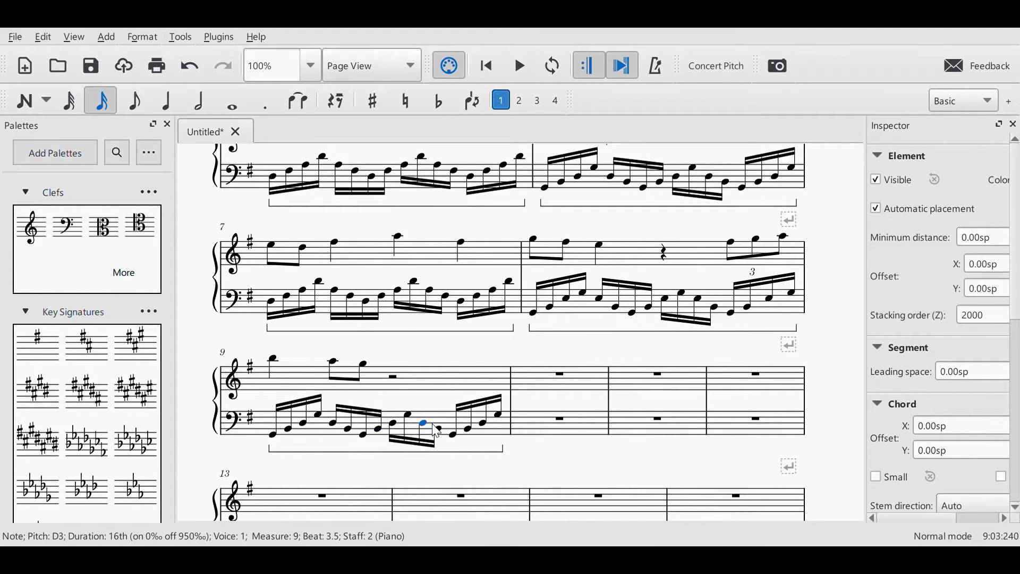
# Step: Play back measure 9 from the treble B5 on beat 1
pyautogui.click(285, 362)
pyautogui.click(274, 359)
pyautogui.click(512, 69)
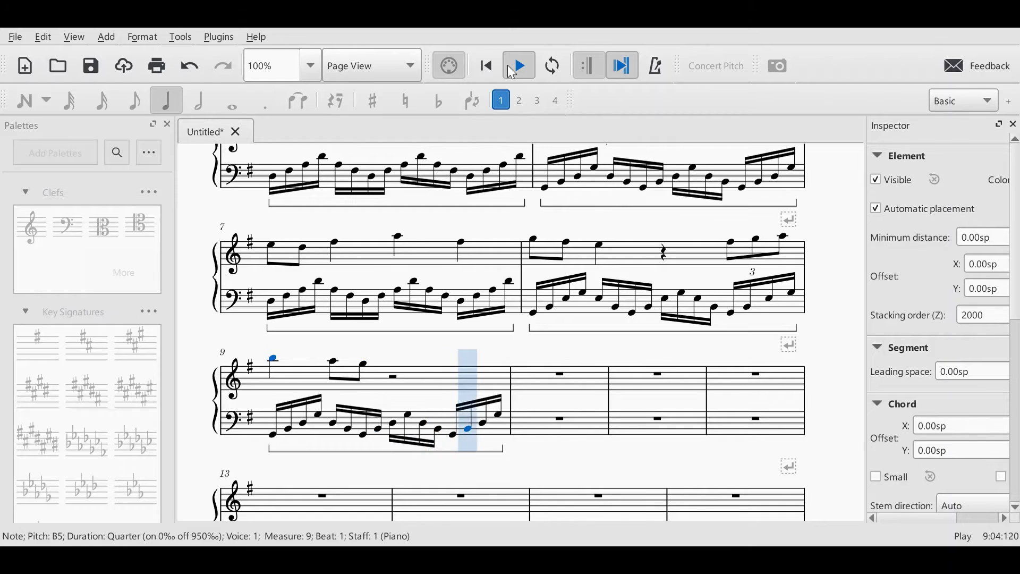
pyautogui.click(513, 69)
# Step: Create an eighth-note triplet on beat 3 of measure 9 in the treble staff and fill it with D5, E5 and F♯5
pyautogui.click(393, 379)
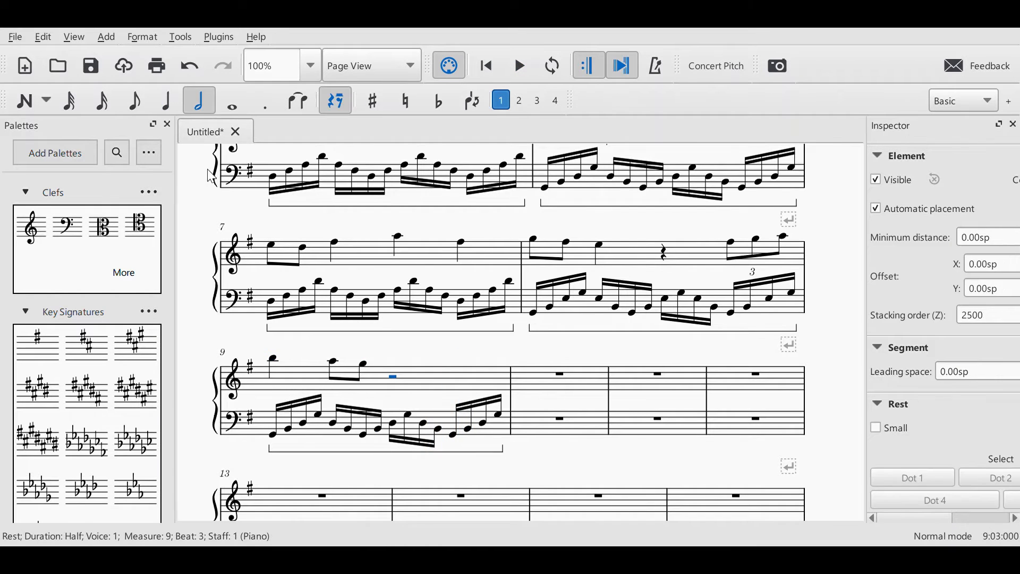
pyautogui.click(168, 106)
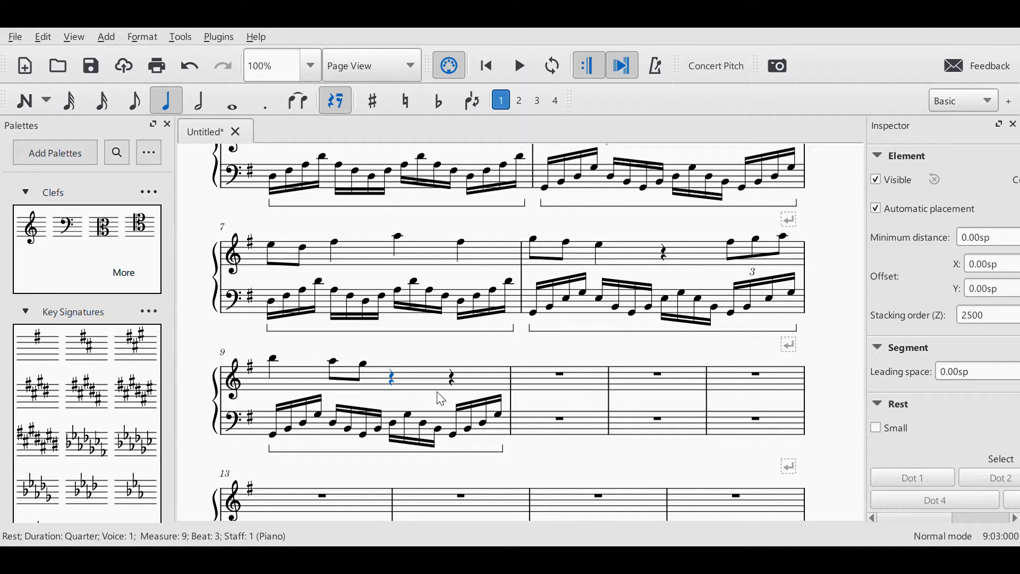
pyautogui.hotkey('ctrl', '3')
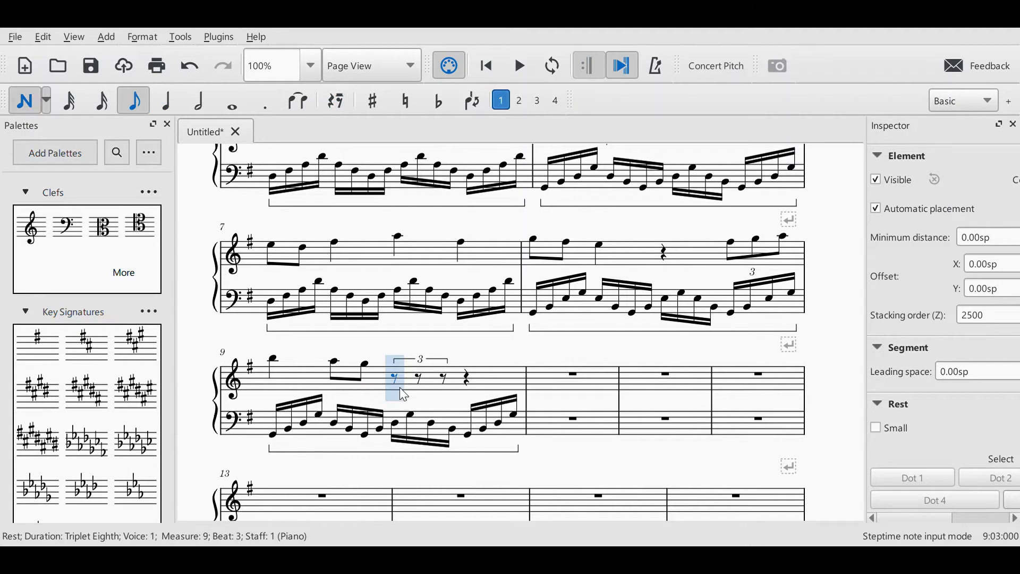
pyautogui.press('d')
pyautogui.press('e')
pyautogui.press('f')
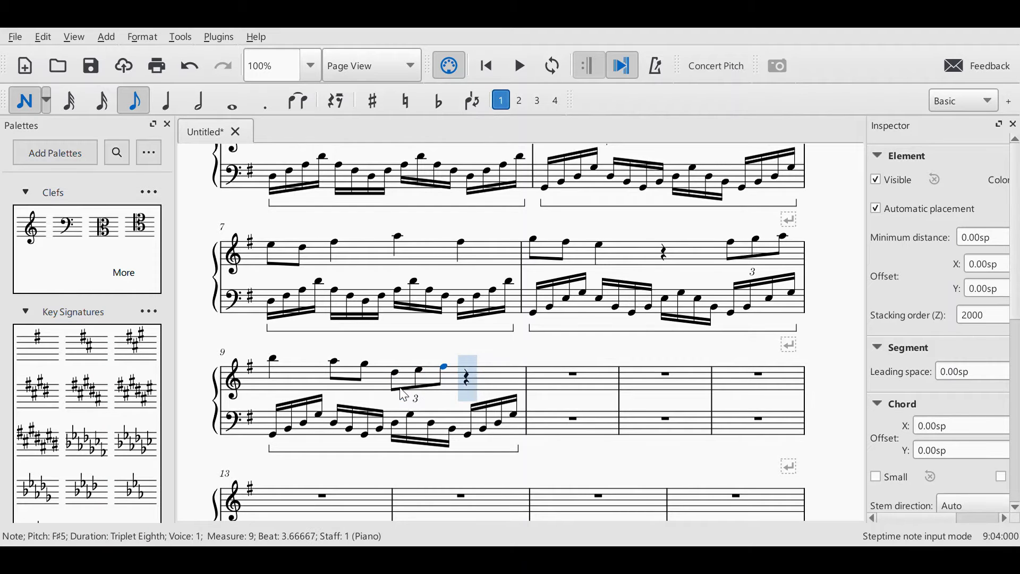
pyautogui.click(18, 93)
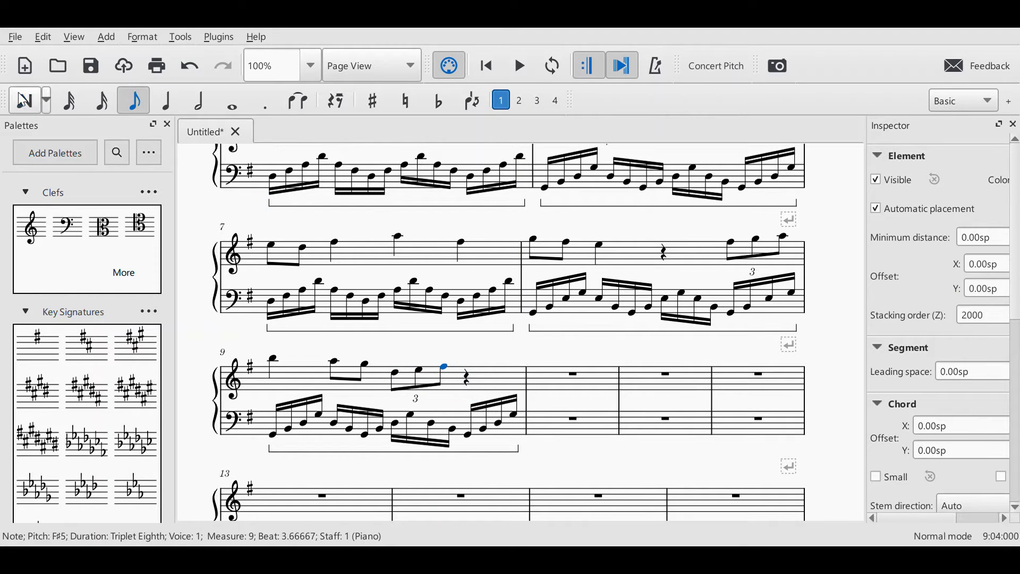
# Step: Enter a quarter G5 on beat 4 of measure 9 in the treble staff and play back the measure
pyautogui.click(471, 378)
pyautogui.press('n')
pyautogui.press('g')
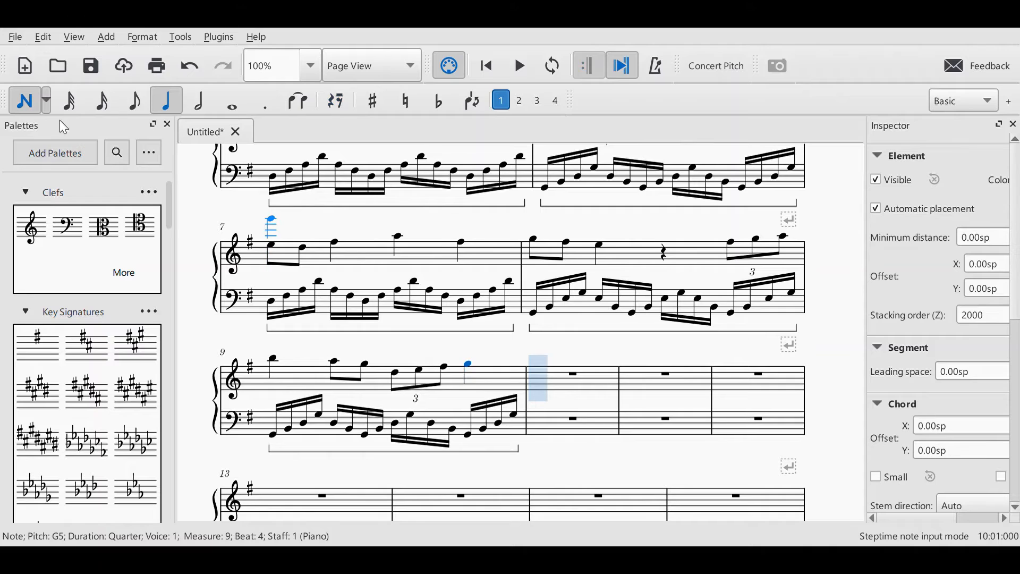
pyautogui.press('Escape')
pyautogui.click(273, 359)
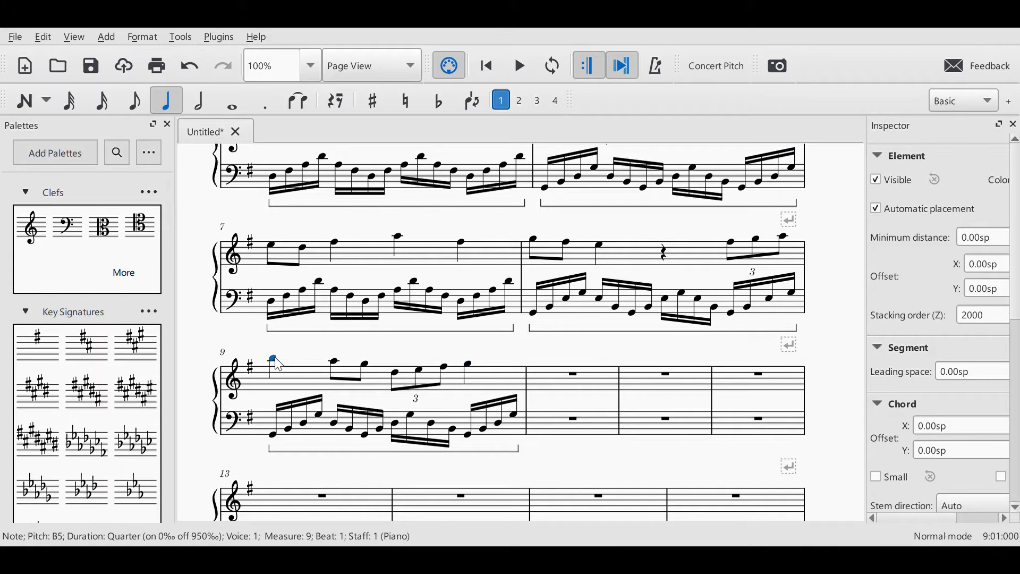
pyautogui.click(523, 70)
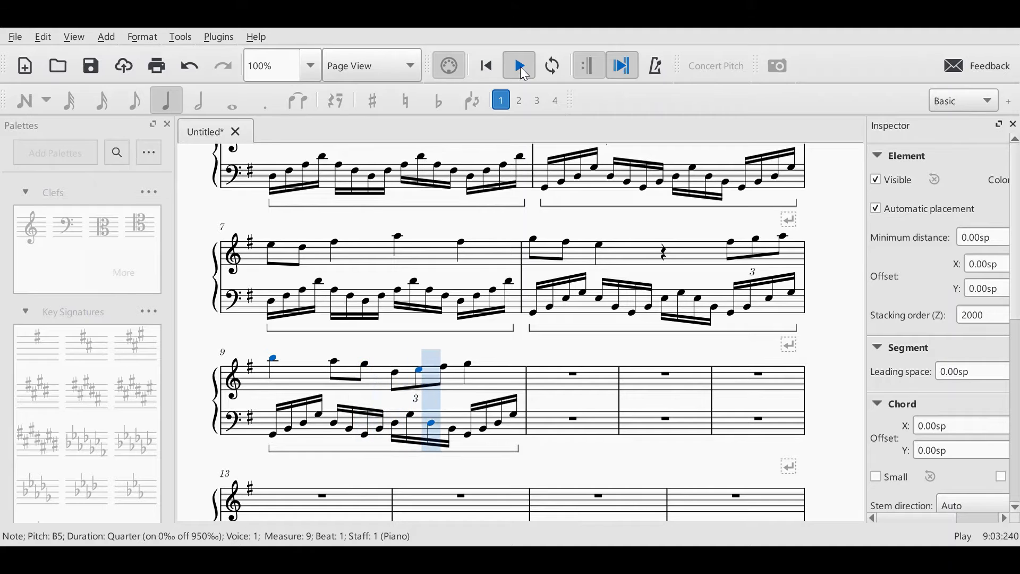
pyautogui.click(522, 66)
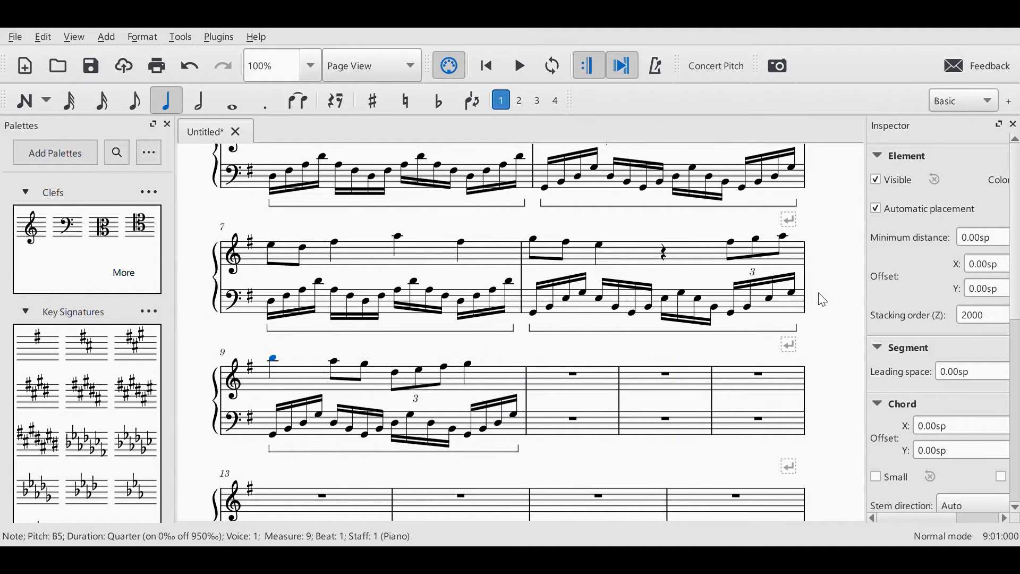
pyautogui.scroll(1, 838, 359)
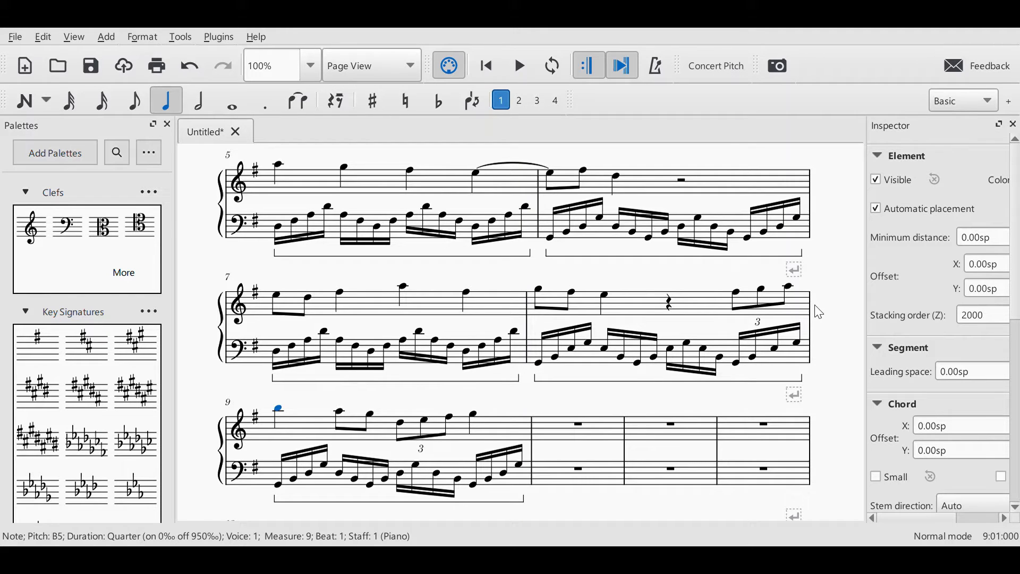
pyautogui.moveTo(823, 310); pyautogui.dragTo(828, 549)
pyautogui.moveTo(834, 398); pyautogui.dragTo(816, 146)
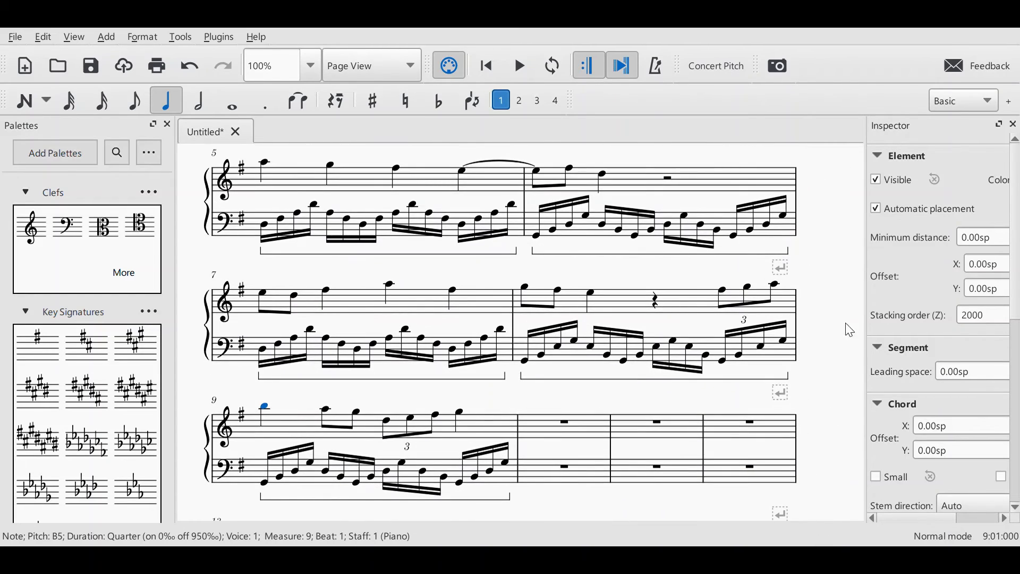
pyautogui.moveTo(850, 330); pyautogui.dragTo(805, 528)
pyautogui.moveTo(788, 313); pyautogui.dragTo(830, 410)
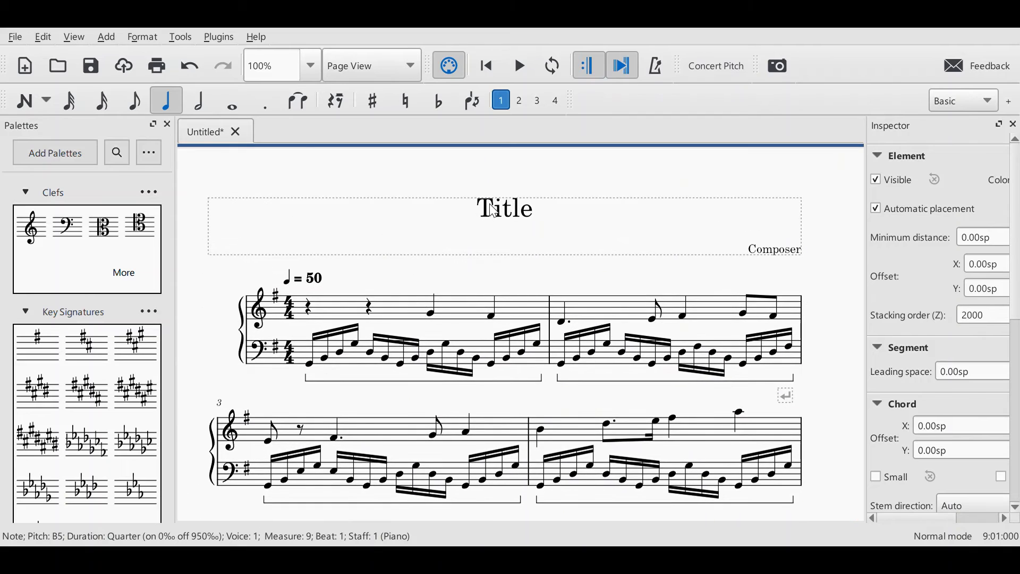
pyautogui.doubleClick(487, 210)
pyautogui.moveTo(457, 210); pyautogui.dragTo(564, 210)
pyautogui.hotkey('ctrl', 'z')
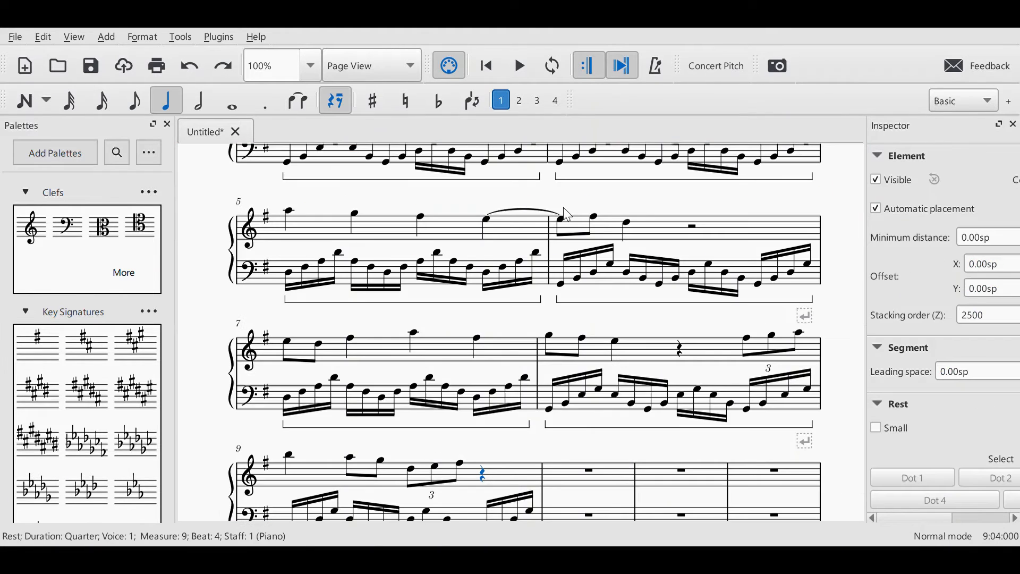
pyautogui.moveTo(841, 295); pyautogui.dragTo(781, 61)
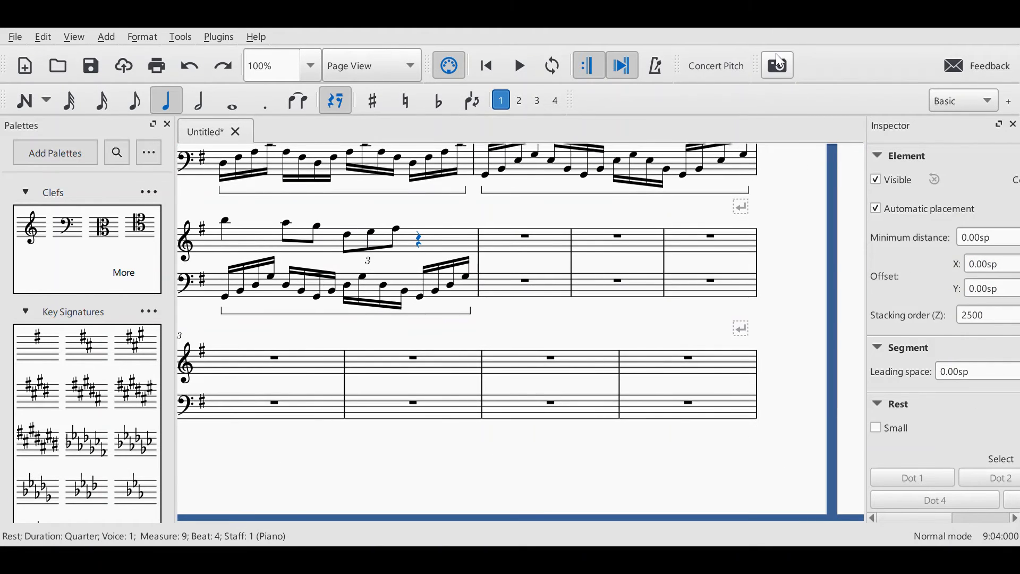
pyautogui.press('Escape')
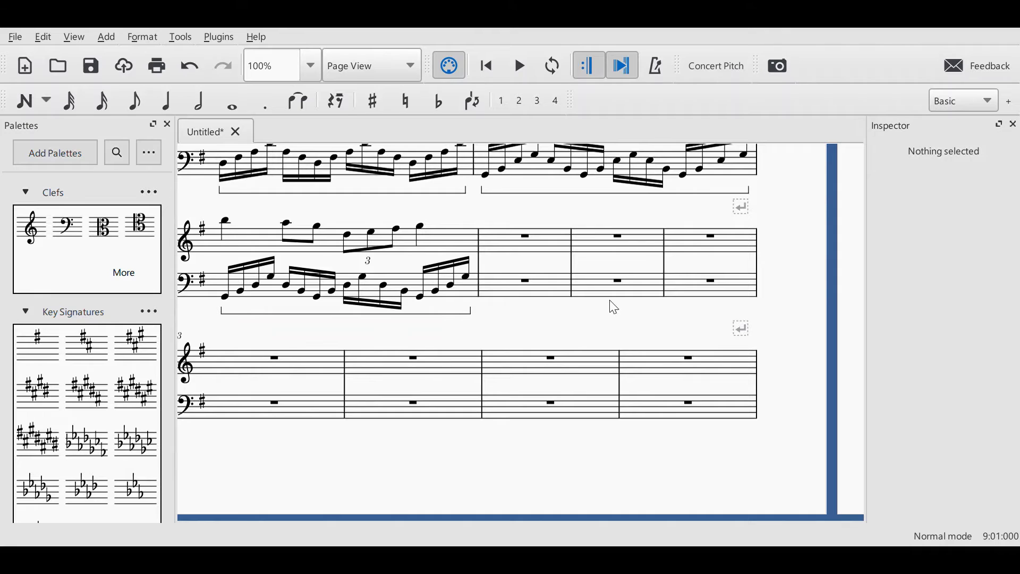
pyautogui.hotkey('ctrl', 'z')
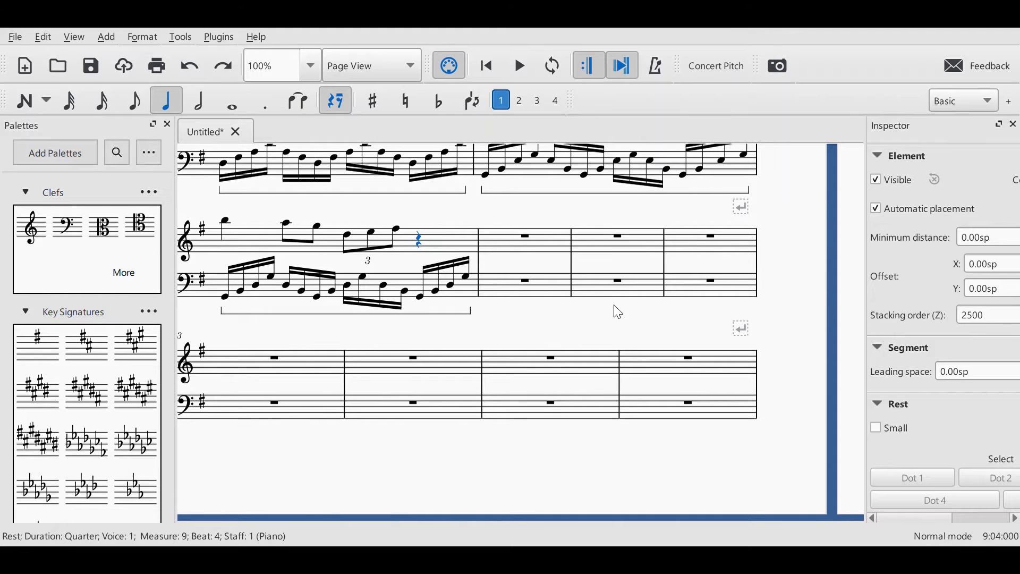
pyautogui.hotkey('ctrl', 'shift', 'z')
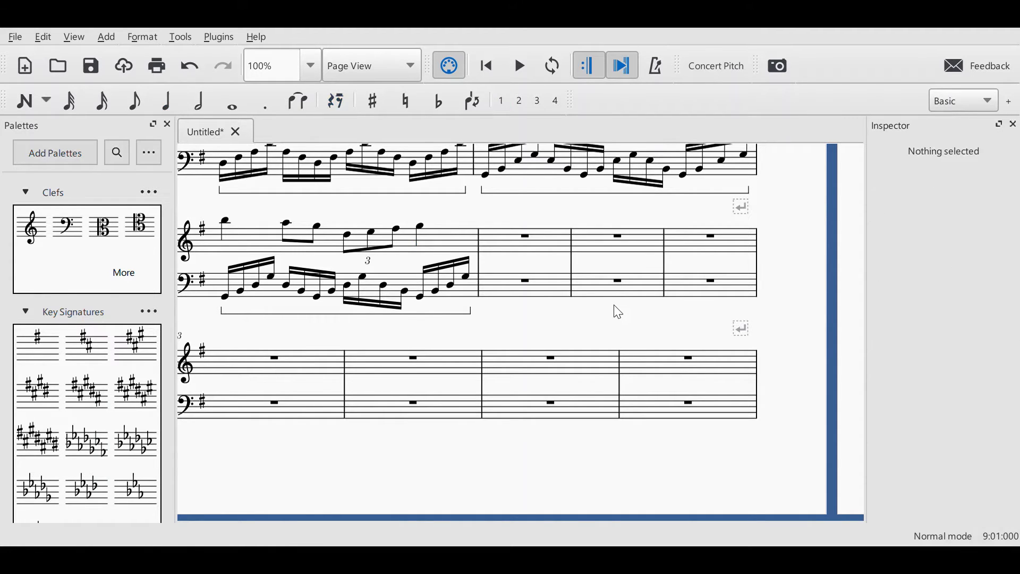
# Step: Replace the score's placeholder title with River
pyautogui.scroll(6, 737, 284)
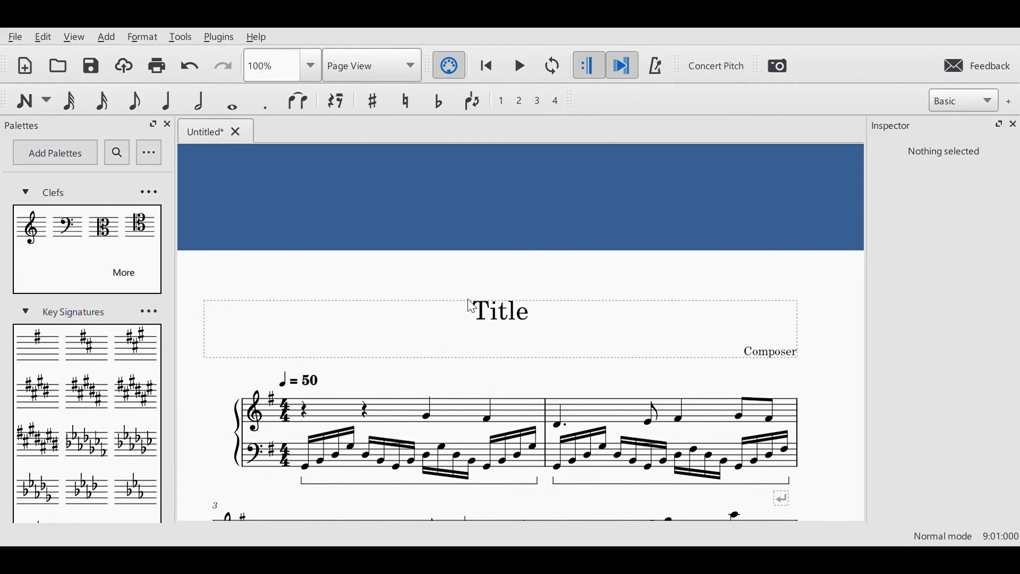
pyautogui.click(472, 306)
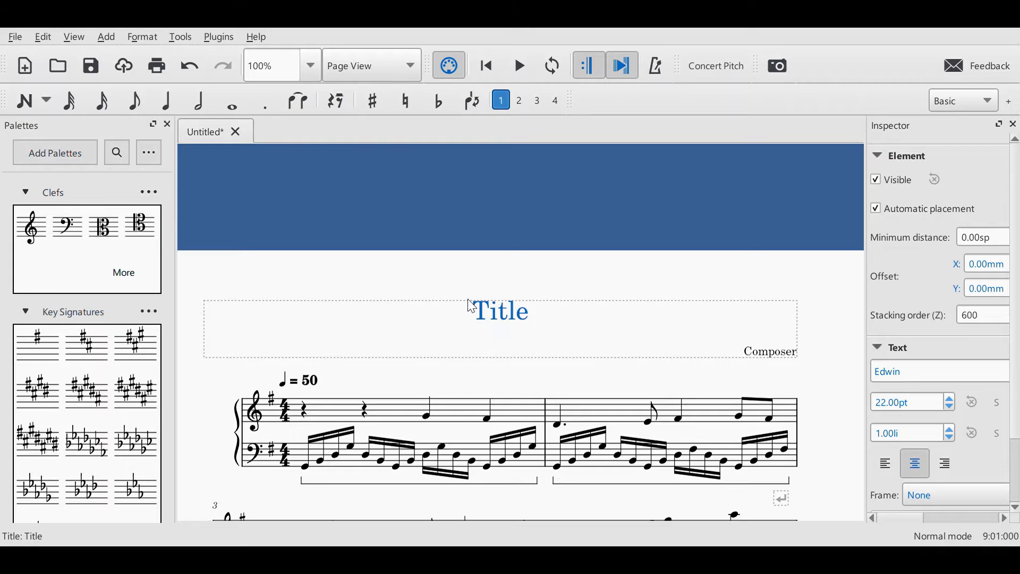
pyautogui.doubleClick(493, 314)
pyautogui.moveTo(474, 315); pyautogui.dragTo(530, 322)
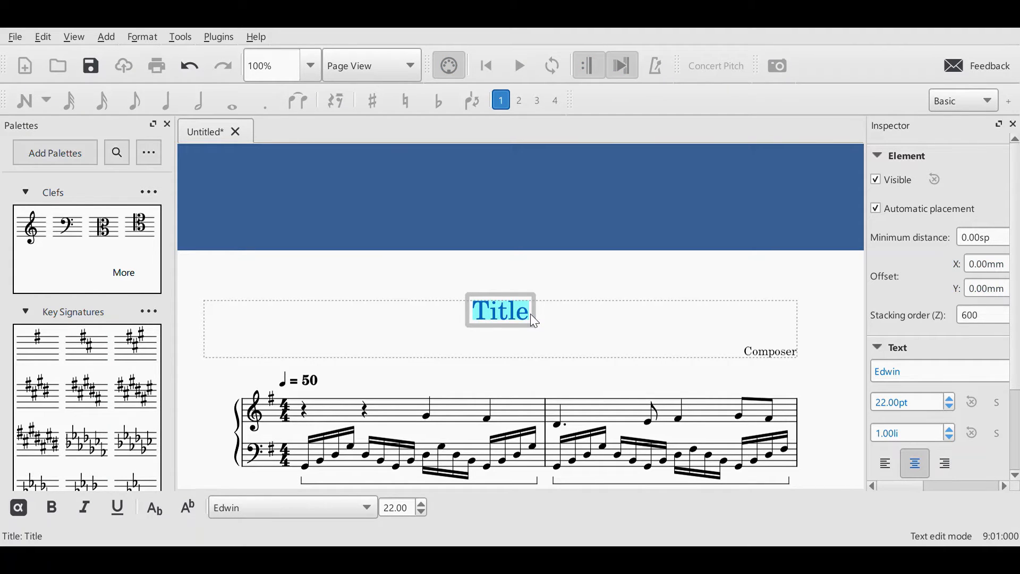
pyautogui.write('River')
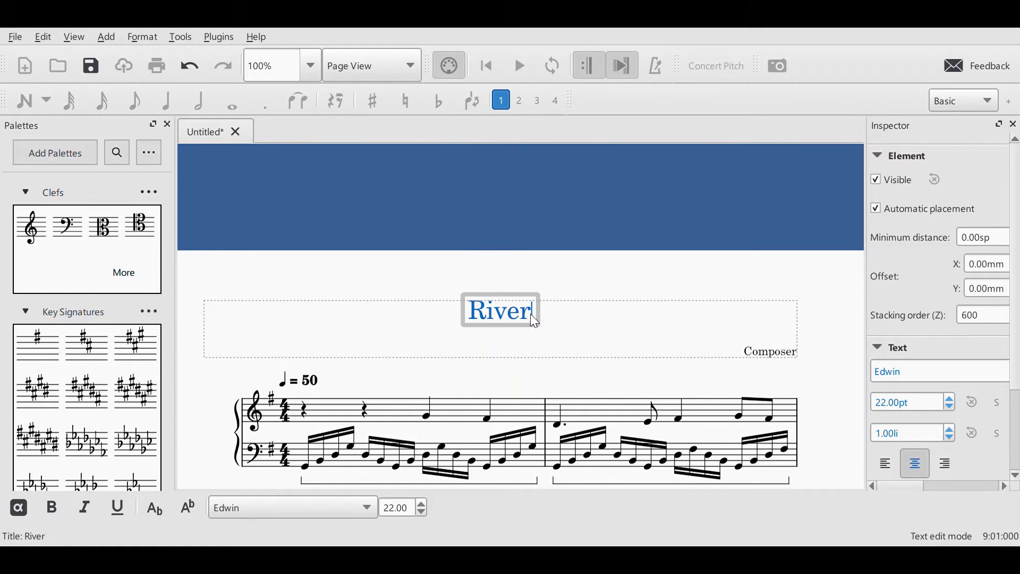
pyautogui.click(573, 350)
# Step: Replace the placeholder composer text with the composer's initials
pyautogui.doubleClick(752, 353)
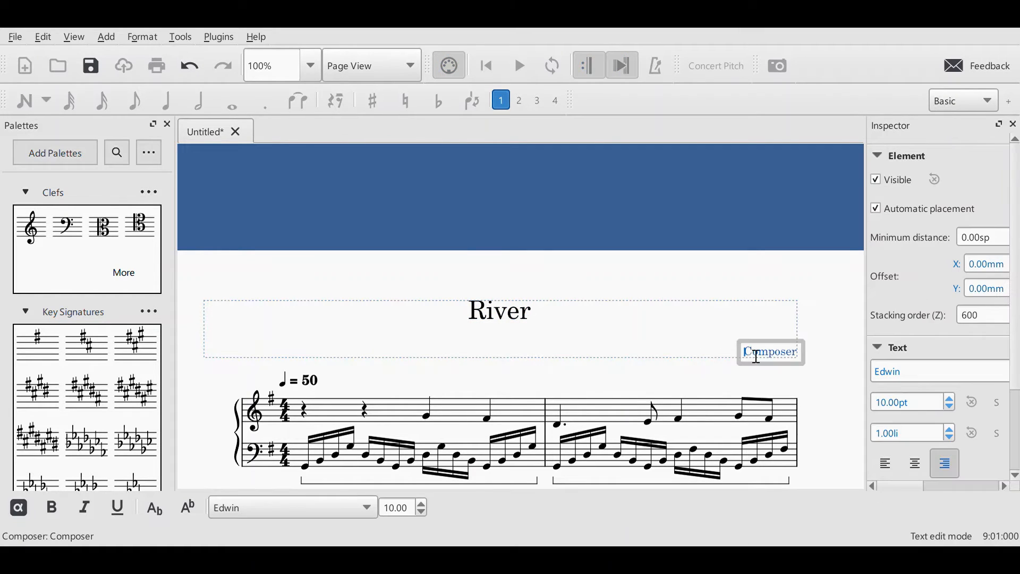
pyautogui.moveTo(744, 355); pyautogui.dragTo(806, 359)
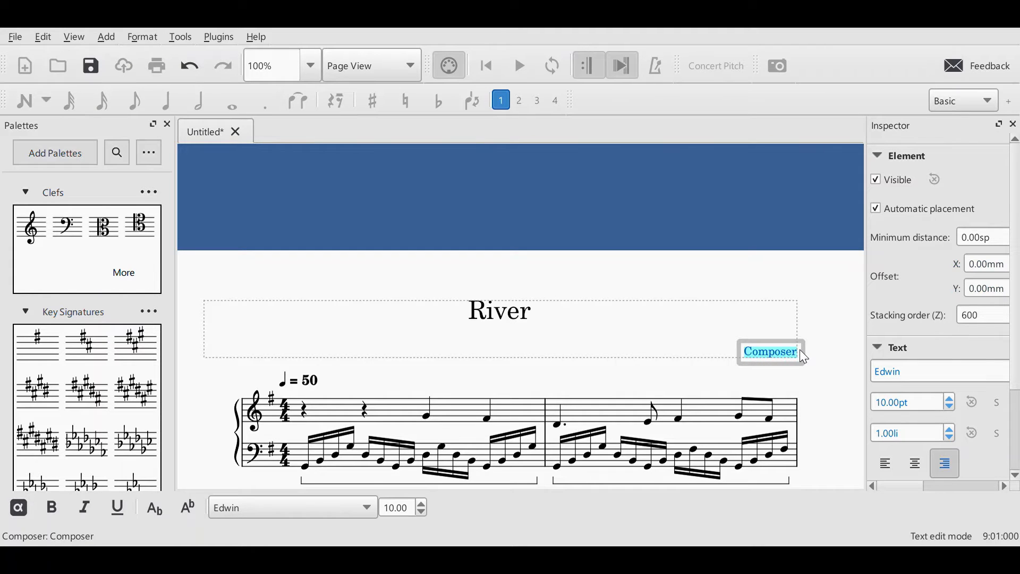
pyautogui.write('H')
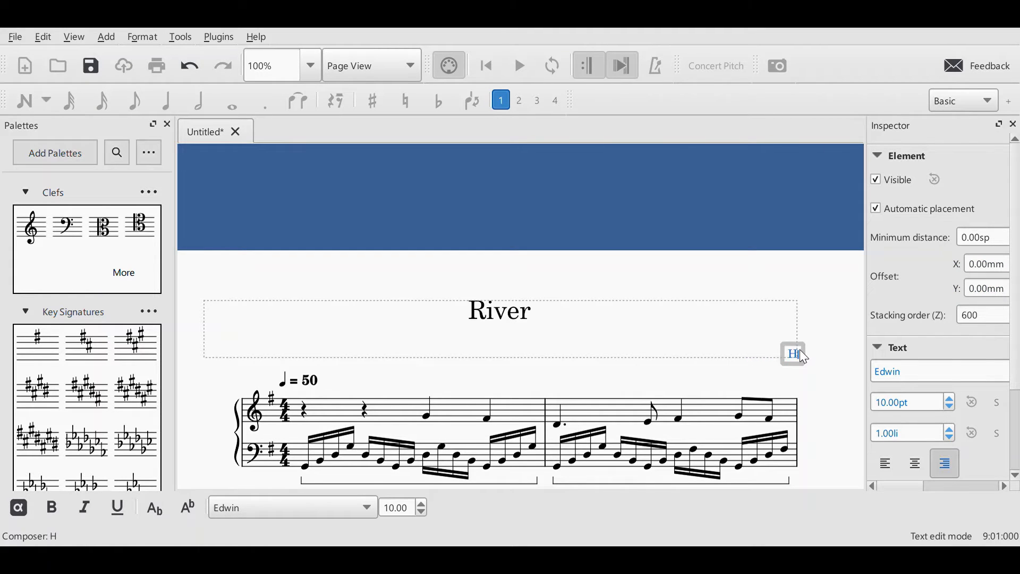
pyautogui.press('BackSpace')
pyautogui.write('J.H.')
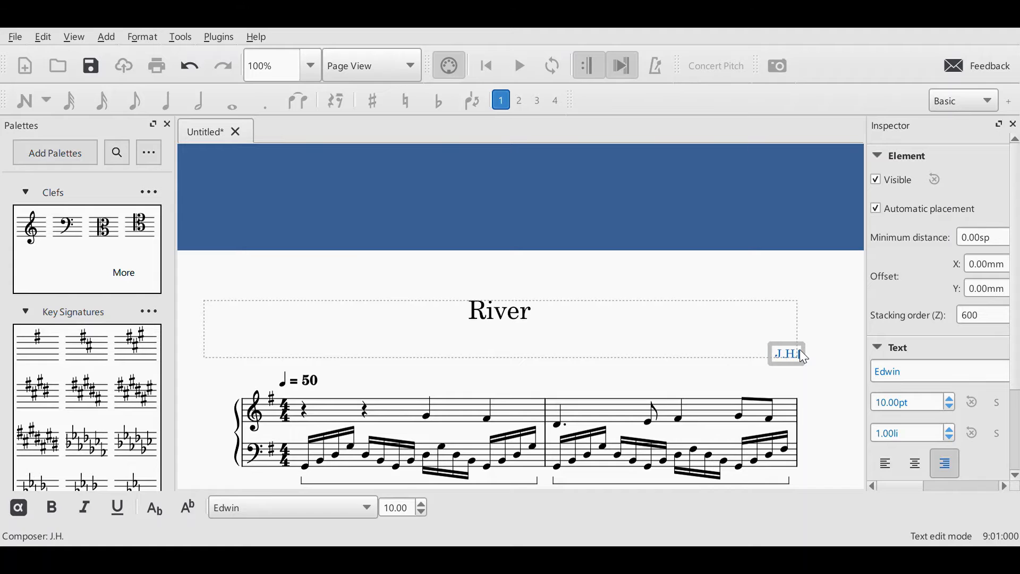
pyautogui.click(810, 337)
pyautogui.scroll(-10, 817, 265)
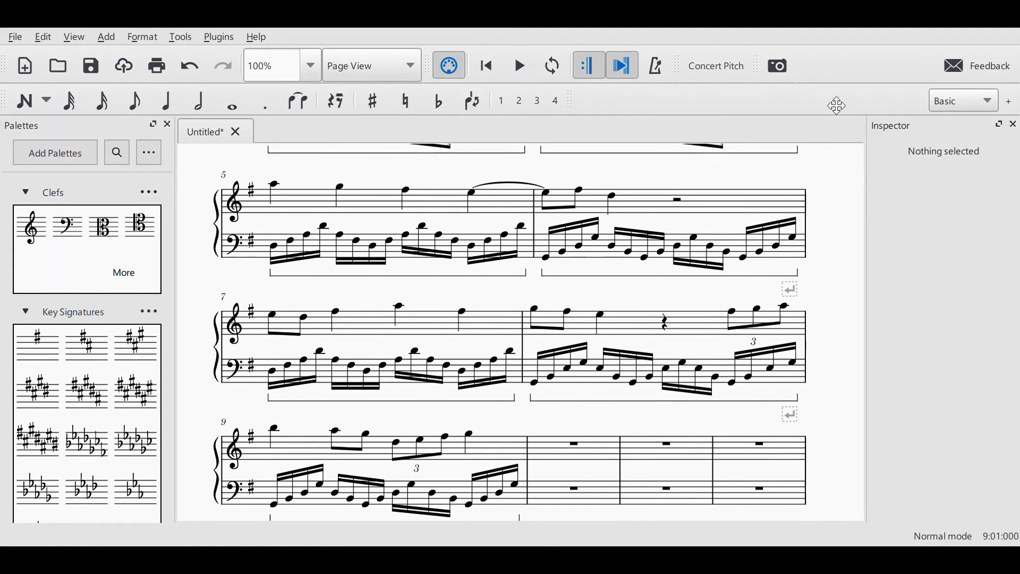
# Step: Review the score and play it back from the first bass note of measure 1
pyautogui.moveTo(836, 105); pyautogui.dragTo(833, 99)
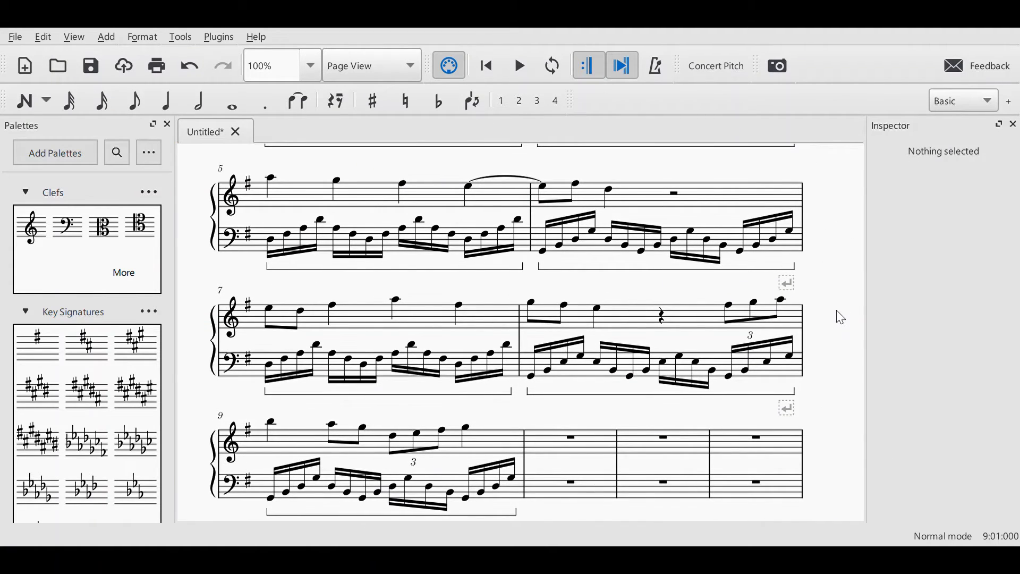
pyautogui.moveTo(844, 315); pyautogui.dragTo(801, 573)
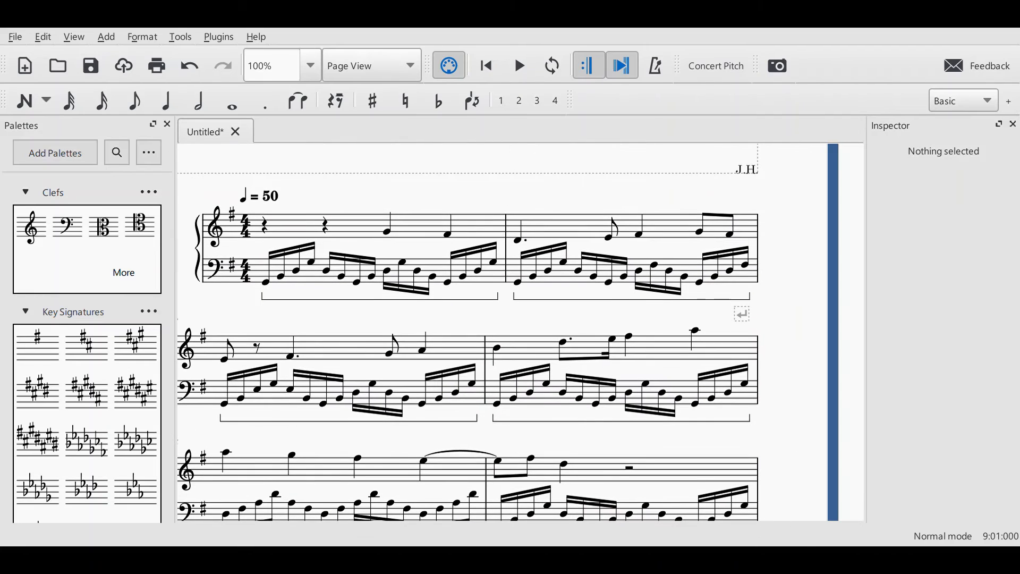
pyautogui.moveTo(795, 467); pyautogui.dragTo(823, 387)
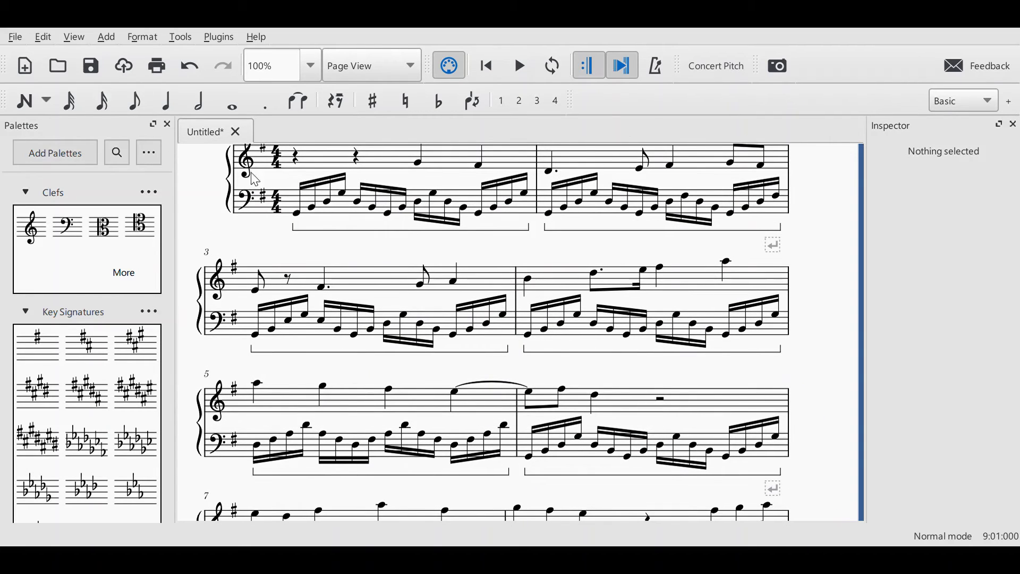
pyautogui.click(297, 214)
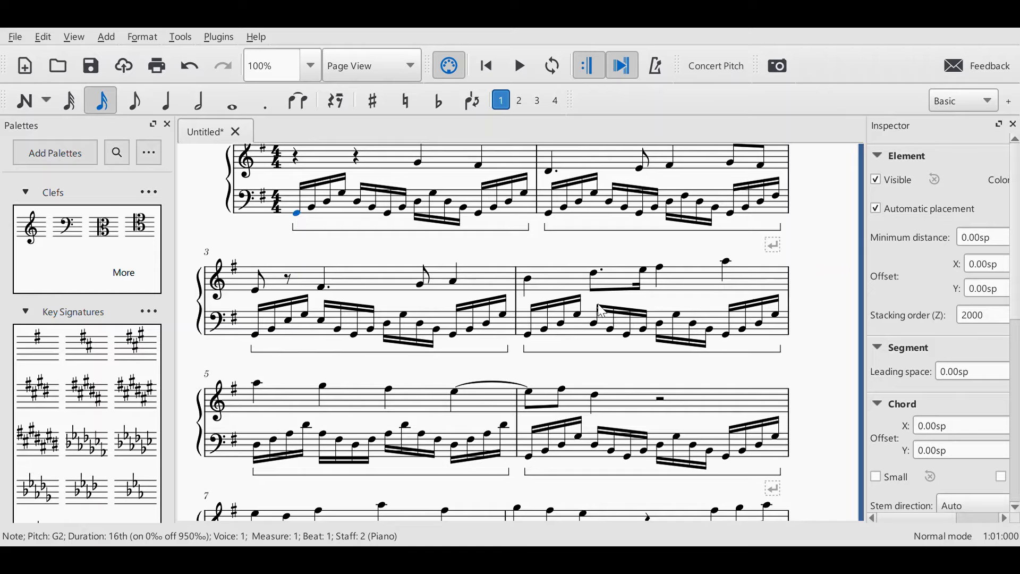
pyautogui.moveTo(820, 378); pyautogui.dragTo(831, 326)
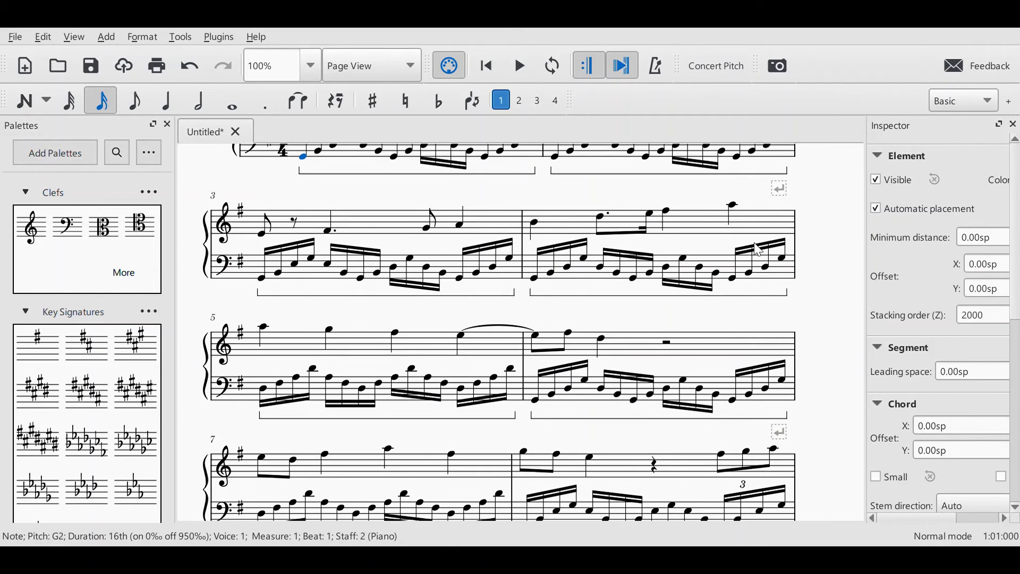
pyautogui.moveTo(831, 244); pyautogui.dragTo(847, 354)
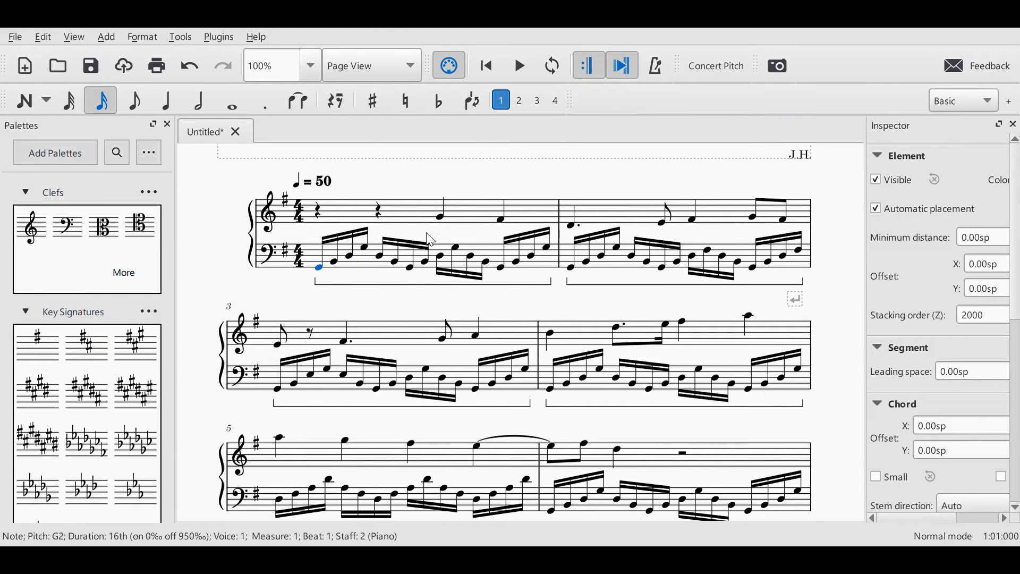
pyautogui.click(518, 67)
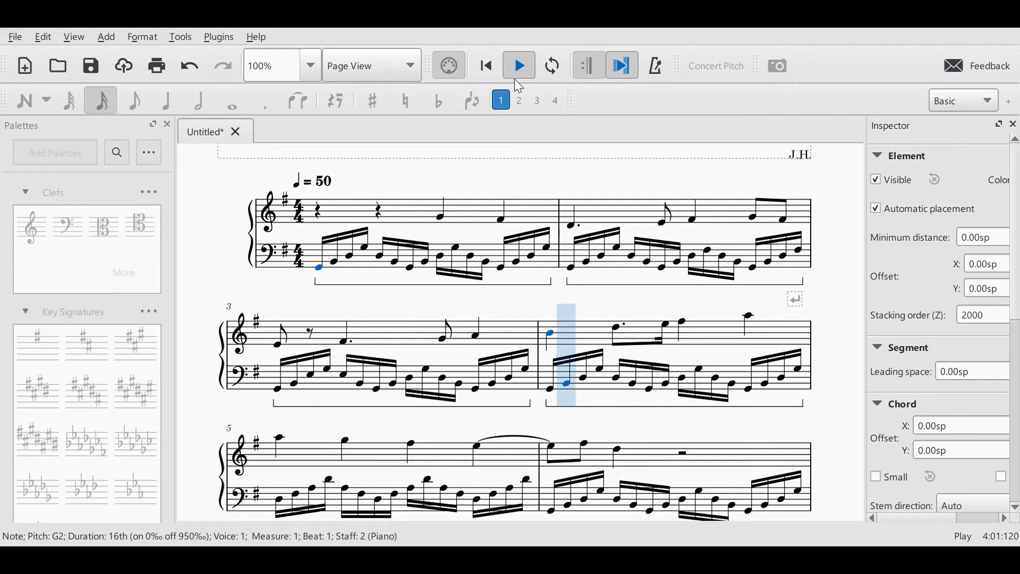
pyautogui.click(516, 66)
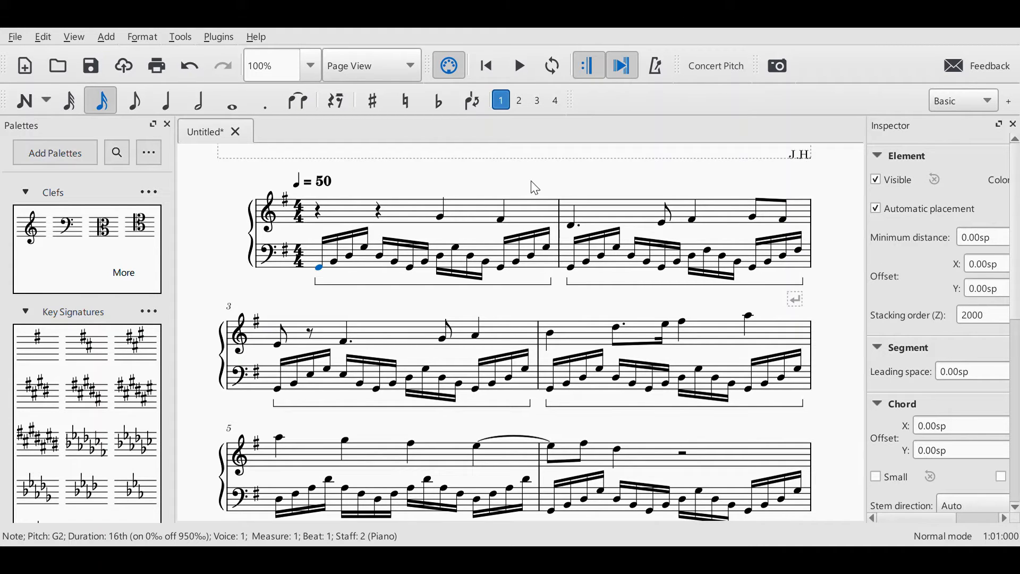
# Step: Lower the first bass note of measure 4 by an octave to G1 and play back from the G4 eighth in measure 3
pyautogui.click(552, 390)
pyautogui.hotkey('ctrl', 'Down')
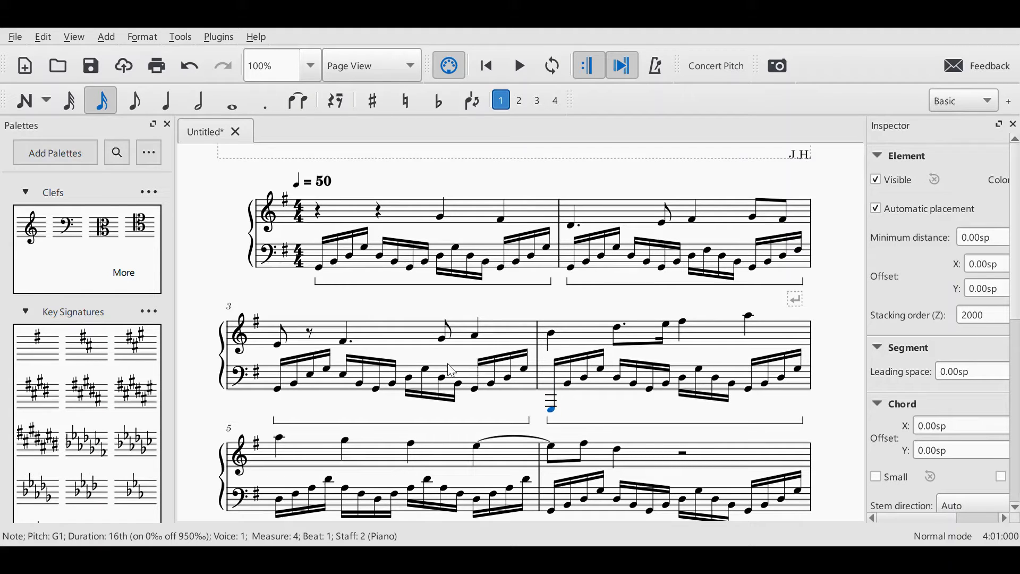
pyautogui.click(443, 338)
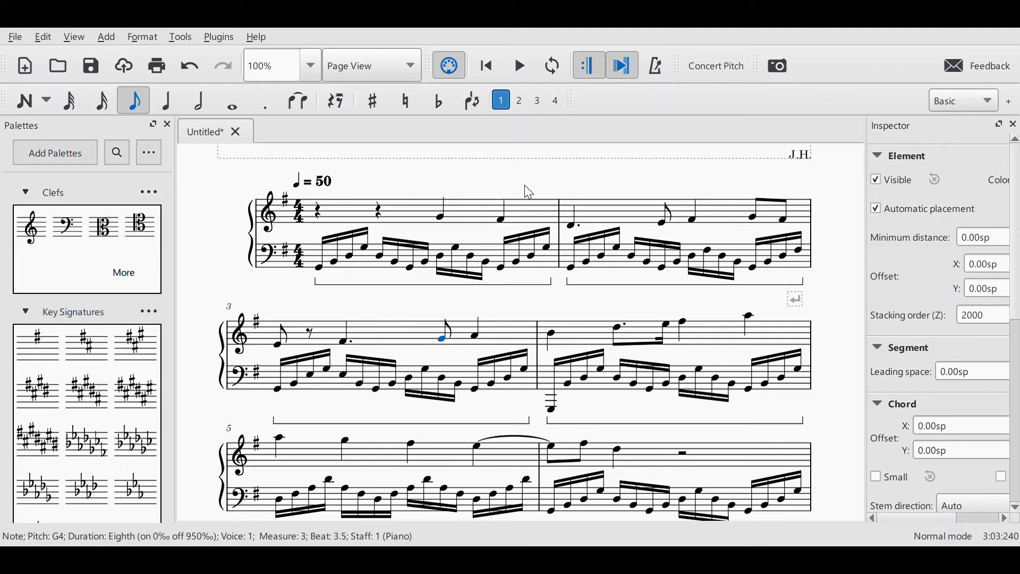
pyautogui.click(516, 67)
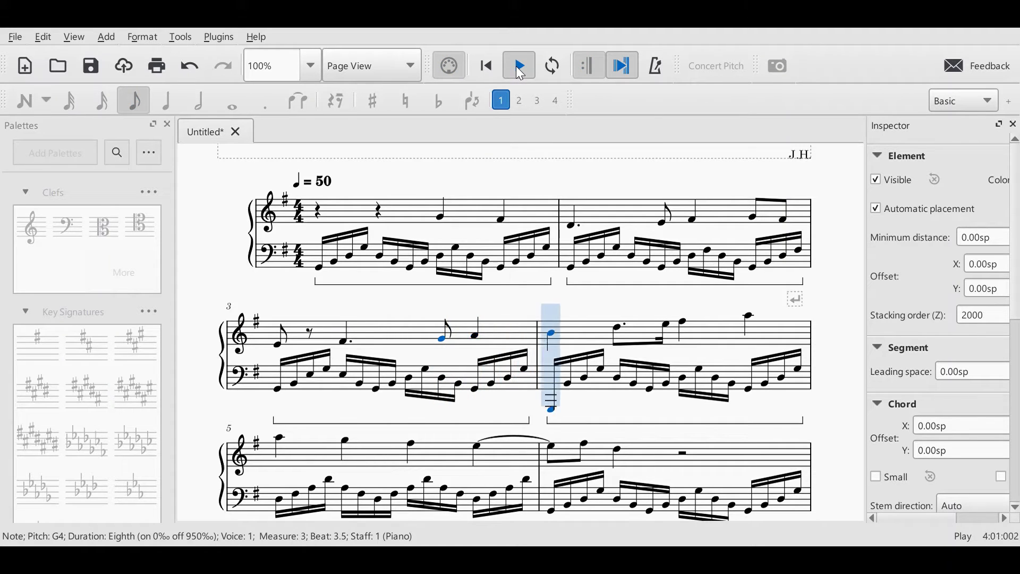
pyautogui.click(515, 66)
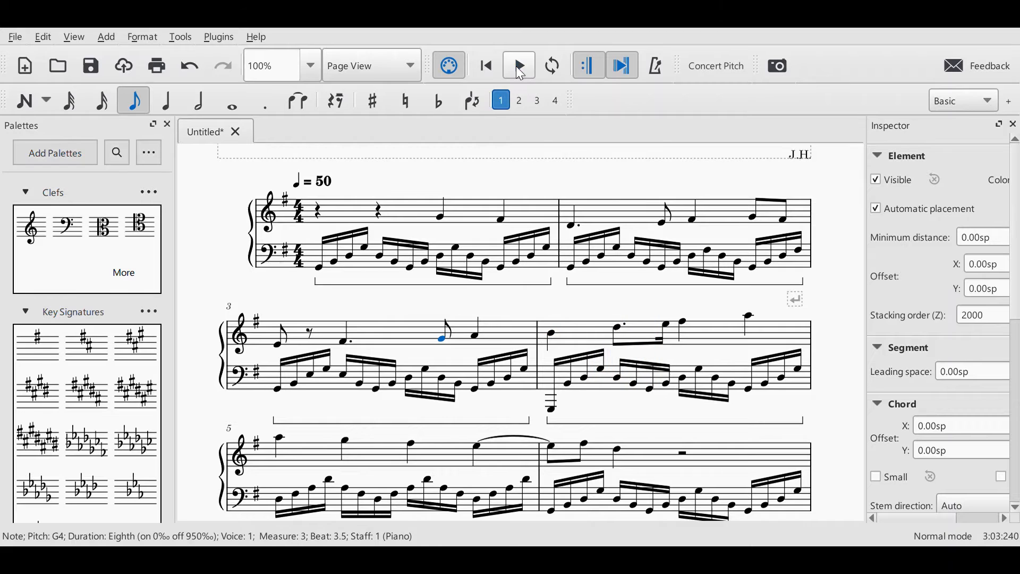
# Step: Play back measure 4 from its first bass note and check the treble notes on beats 2 and 3
pyautogui.click(552, 414)
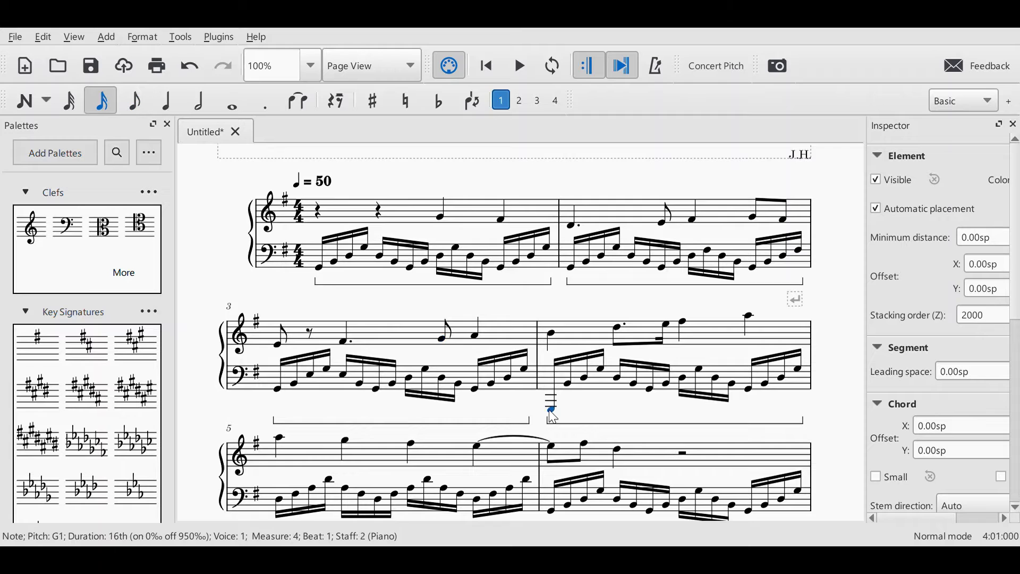
pyautogui.click(515, 67)
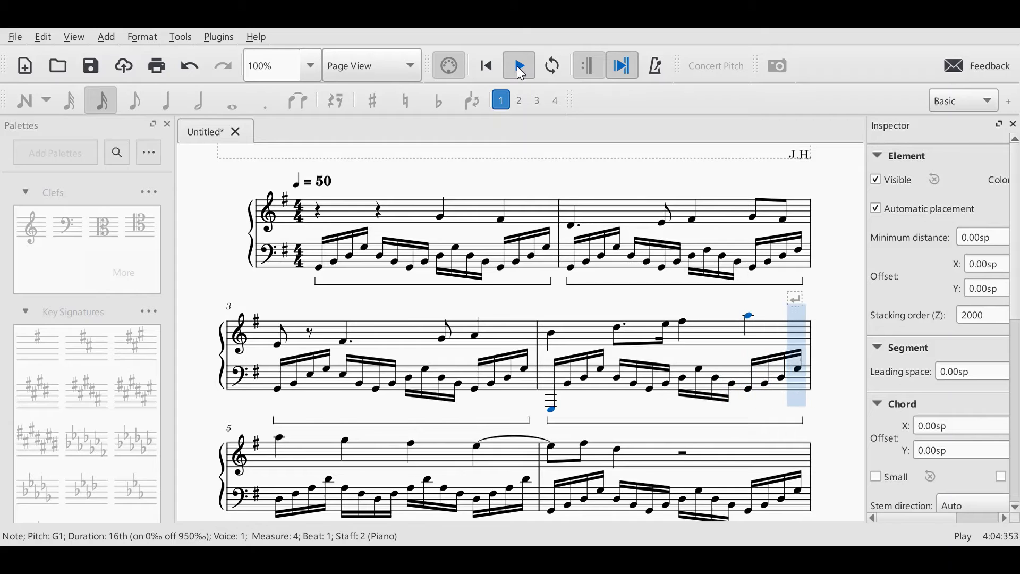
pyautogui.click(520, 67)
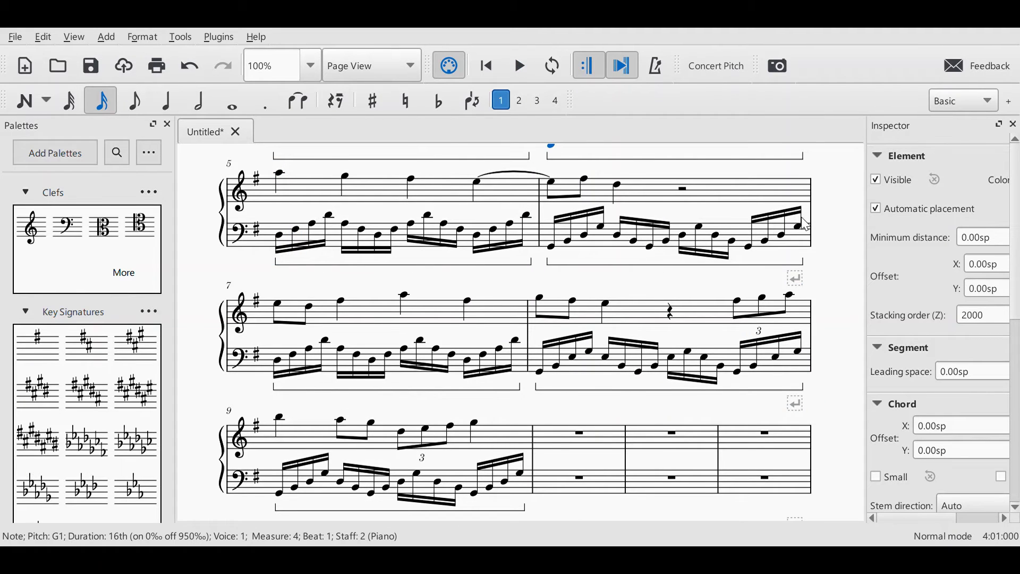
pyautogui.scroll(2, 824, 217)
pyautogui.click(623, 185)
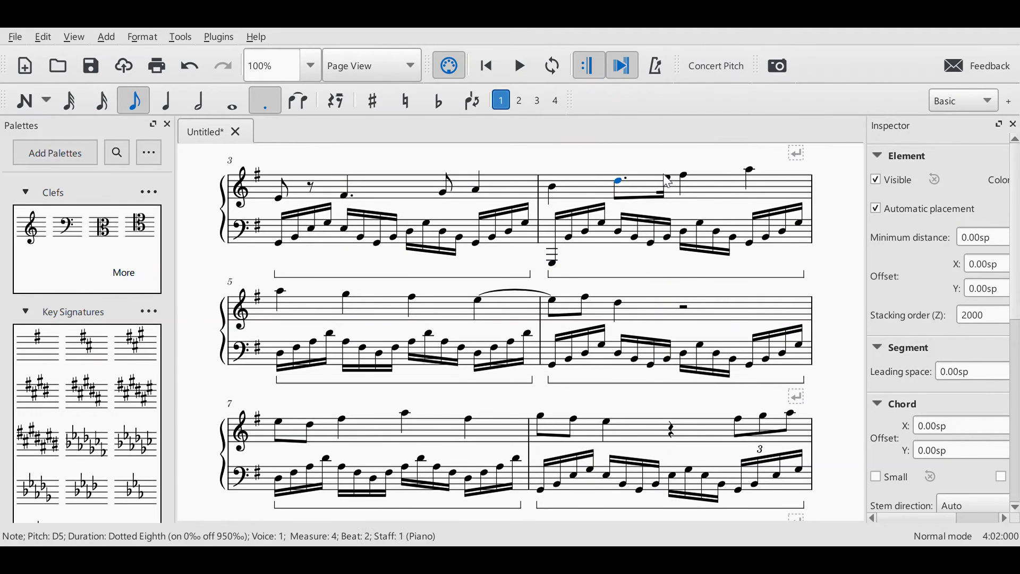
pyautogui.click(684, 175)
pyautogui.press('Escape')
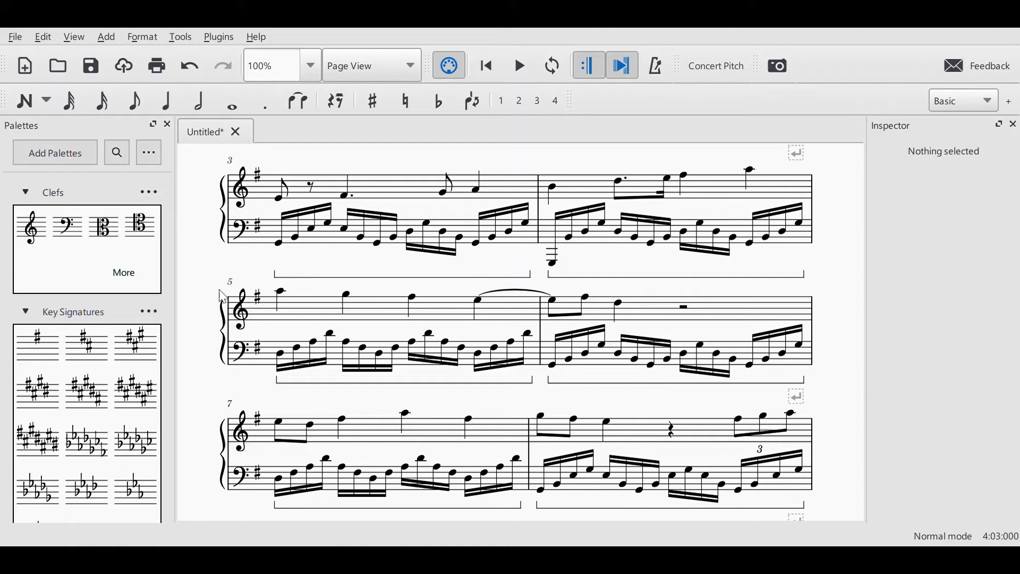
# Step: Lower the first bass note of measure 5 by an octave to D2 and play back from the start of measure 4
pyautogui.click(281, 291)
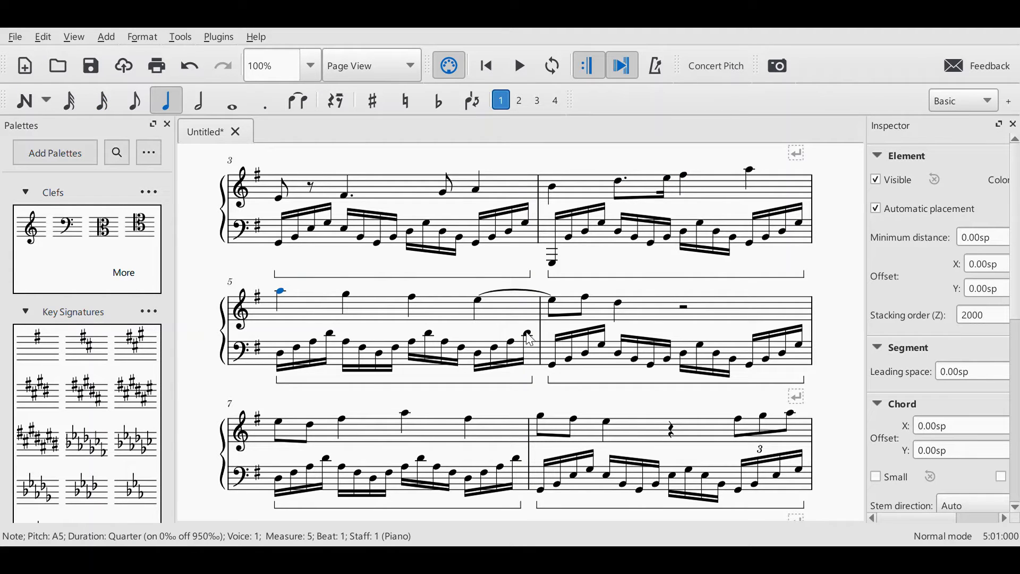
pyautogui.click(285, 356)
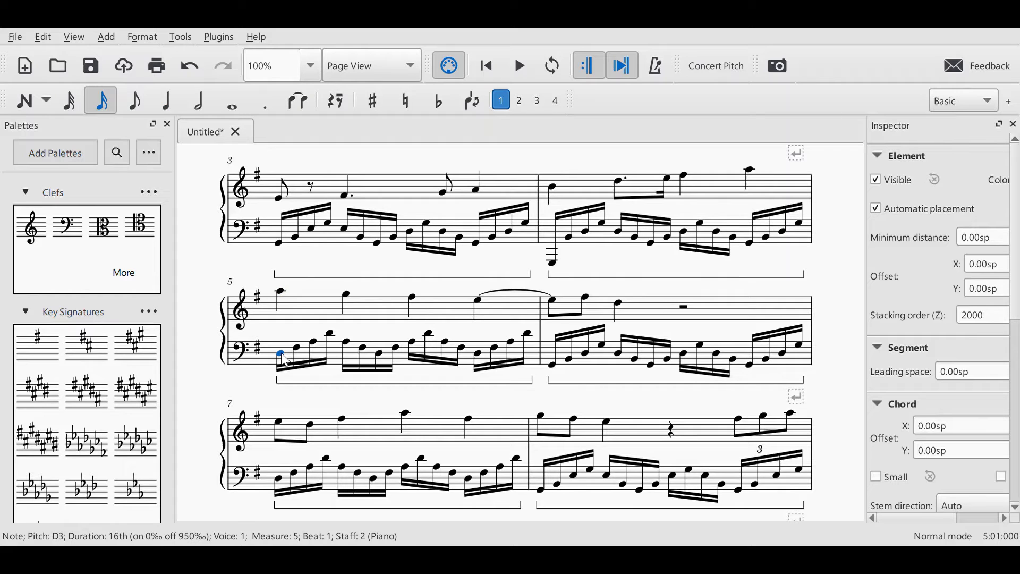
pyautogui.press('5')
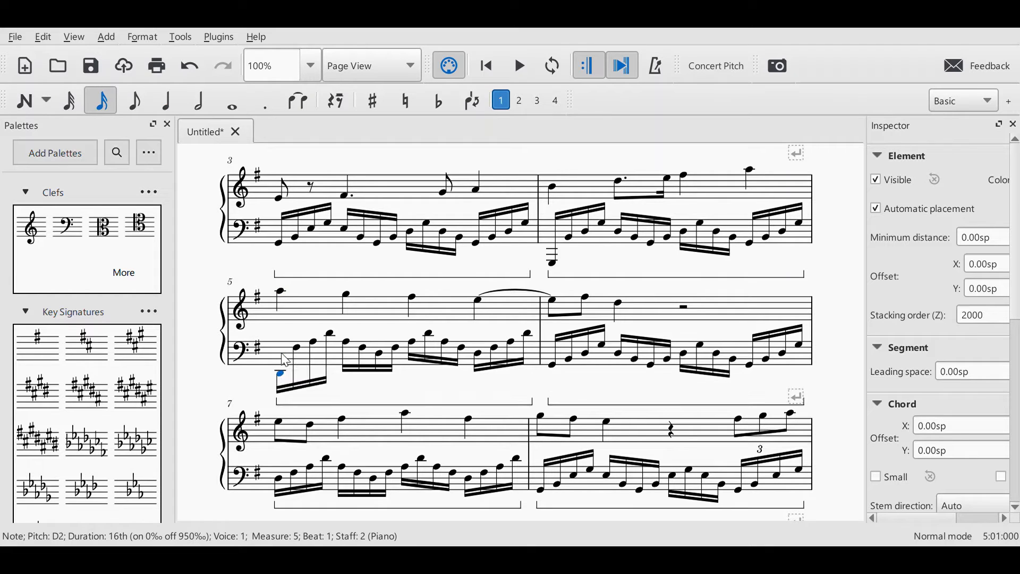
pyautogui.click(551, 188)
pyautogui.click(521, 67)
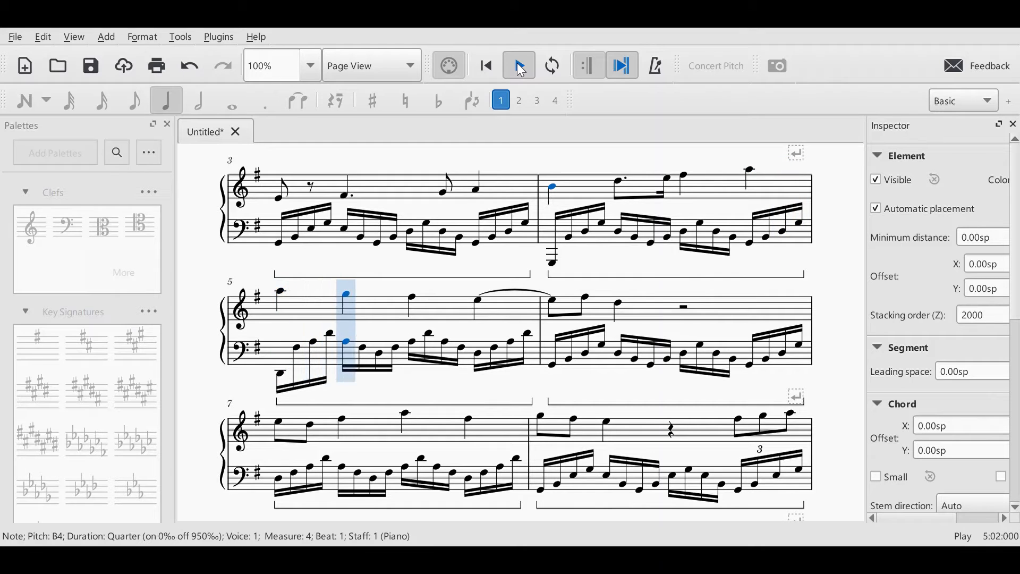
# Step: Stop the running playback and listen to the score from the first treble note of measure 5 through measure 8
pyautogui.click(522, 70)
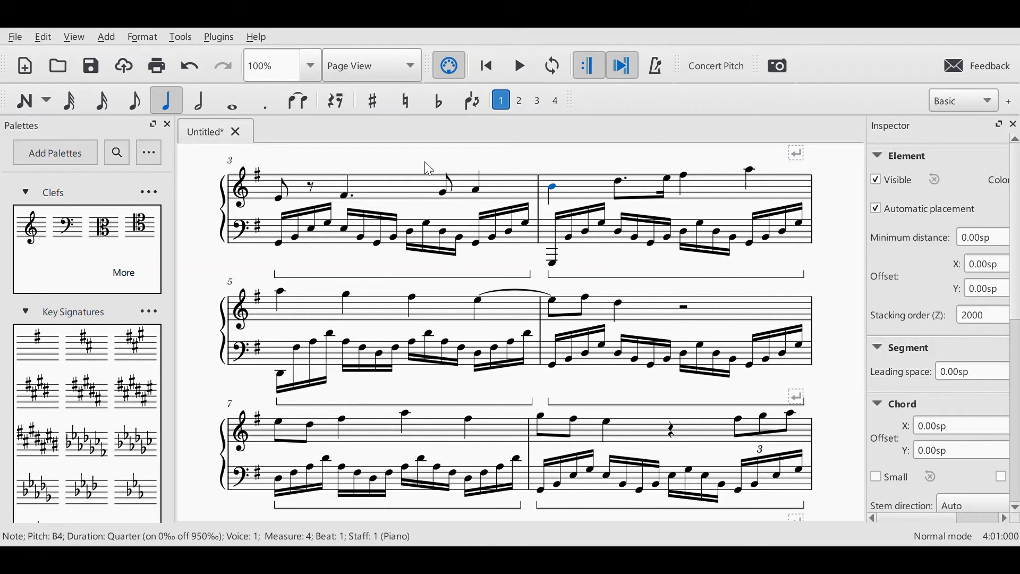
pyautogui.click(278, 290)
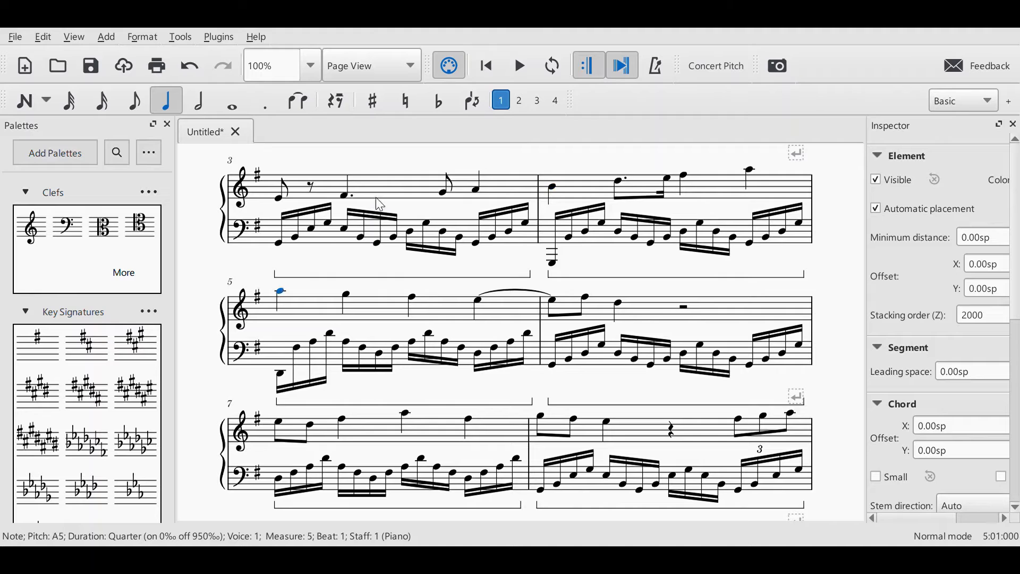
pyautogui.click(520, 68)
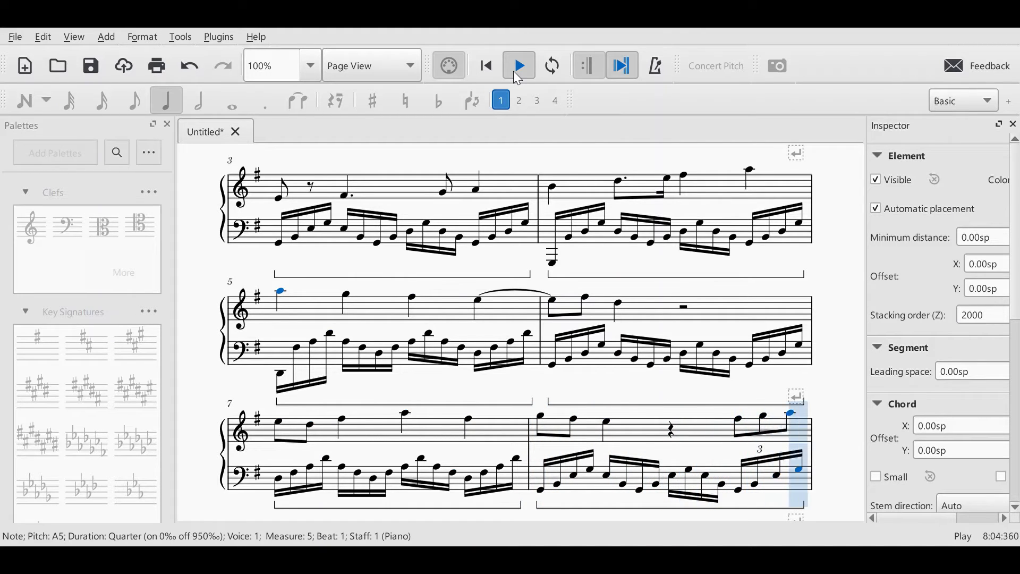
pyautogui.click(519, 68)
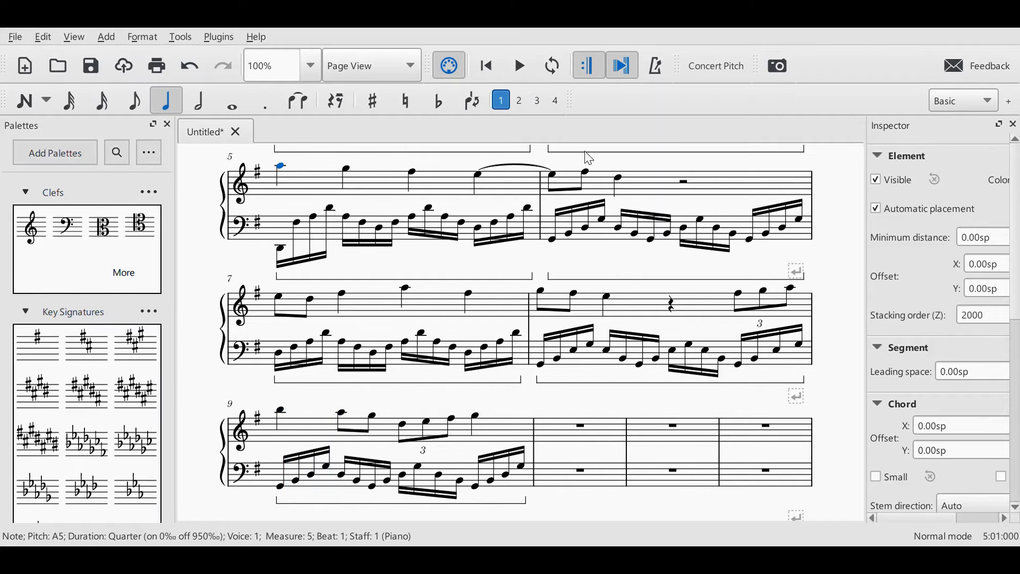
# Step: Lower the first bass note of measure 9 by one octave to G1
pyautogui.click(280, 411)
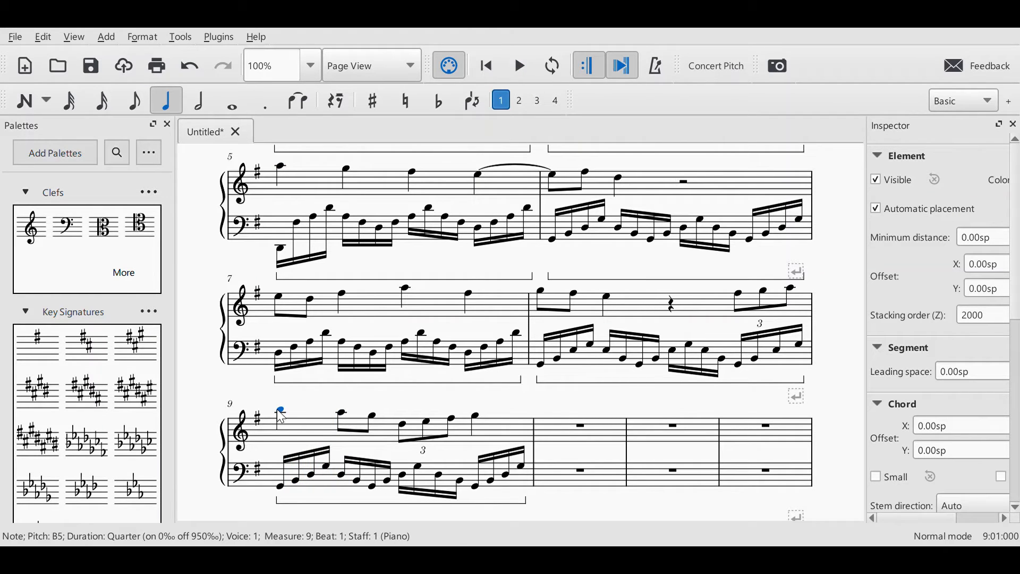
pyautogui.click(280, 487)
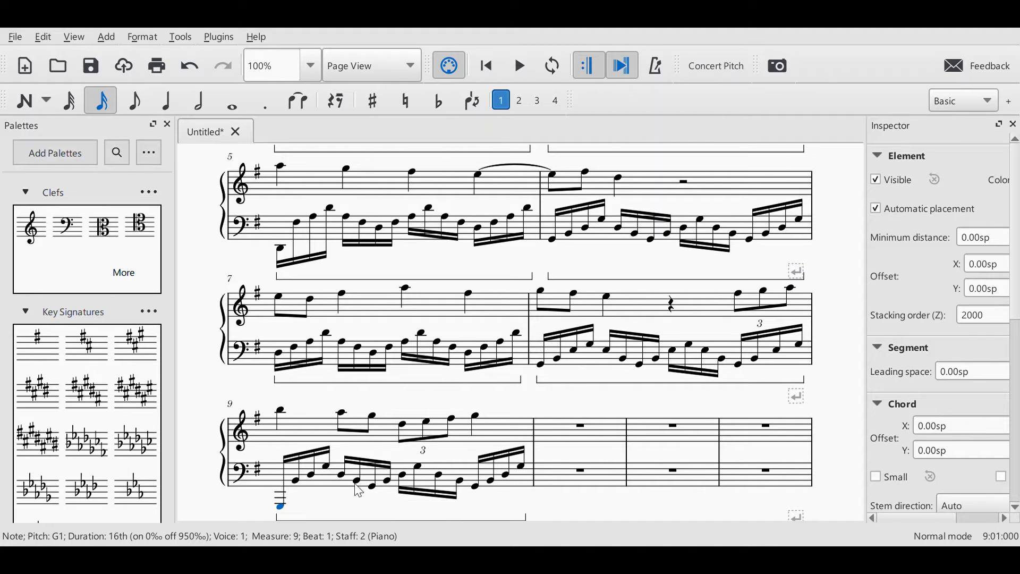
# Step: Play the score from the treble triplet on beat 4 of measure 8 into measure 9
pyautogui.click(738, 293)
pyautogui.click(522, 70)
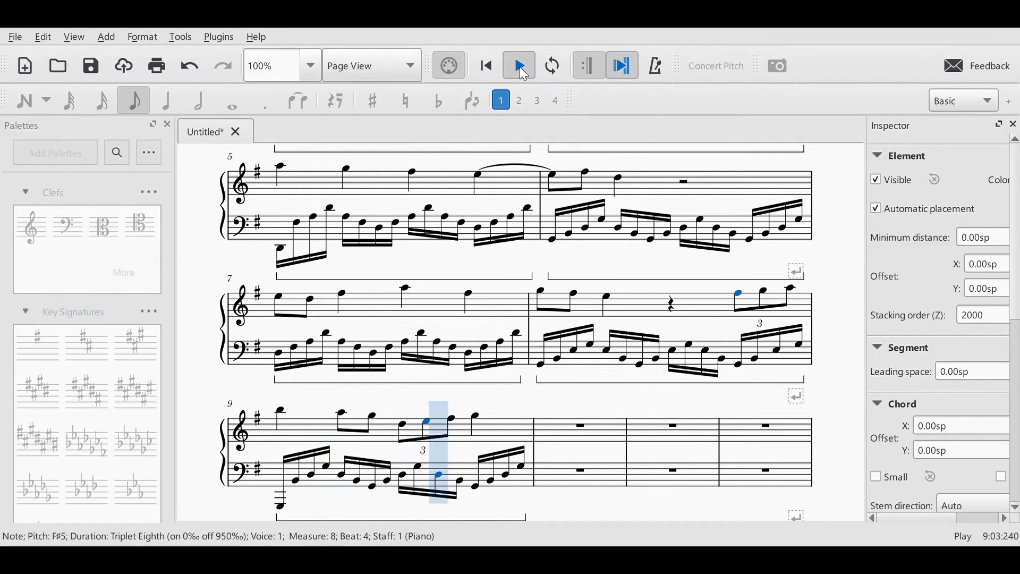
pyautogui.click(522, 71)
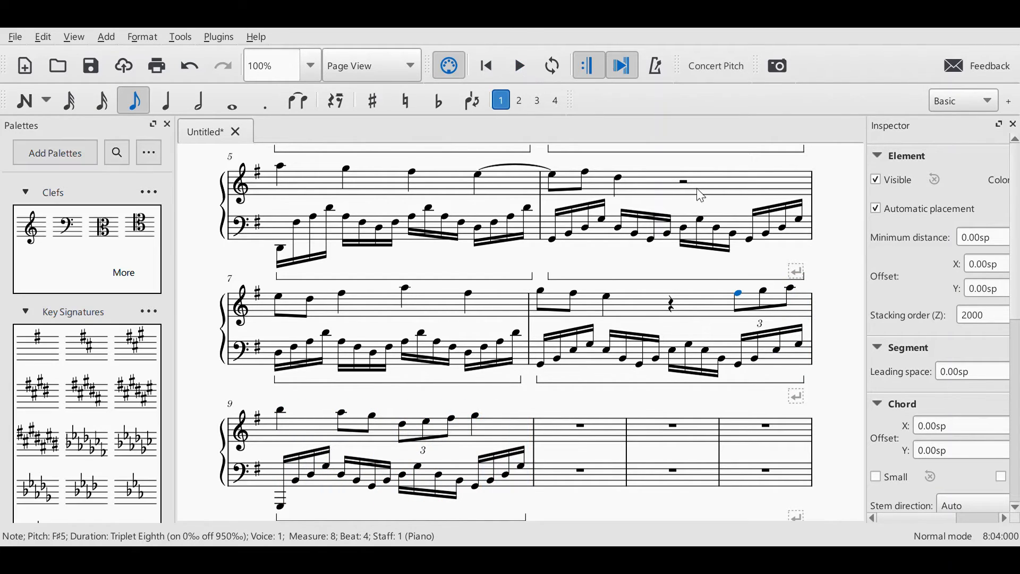
pyautogui.scroll(5, 818, 367)
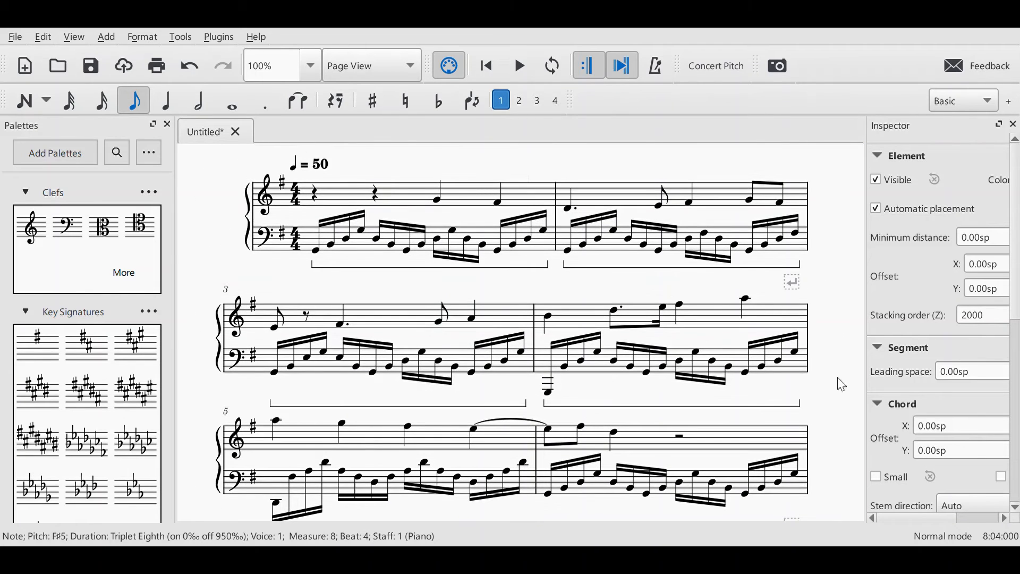
pyautogui.moveTo(834, 396); pyautogui.dragTo(827, 206)
pyautogui.moveTo(836, 332)
pyautogui.mouseDown()
pyautogui.moveTo(841, 294)
pyautogui.moveTo(824, 214)
pyautogui.mouseUp()
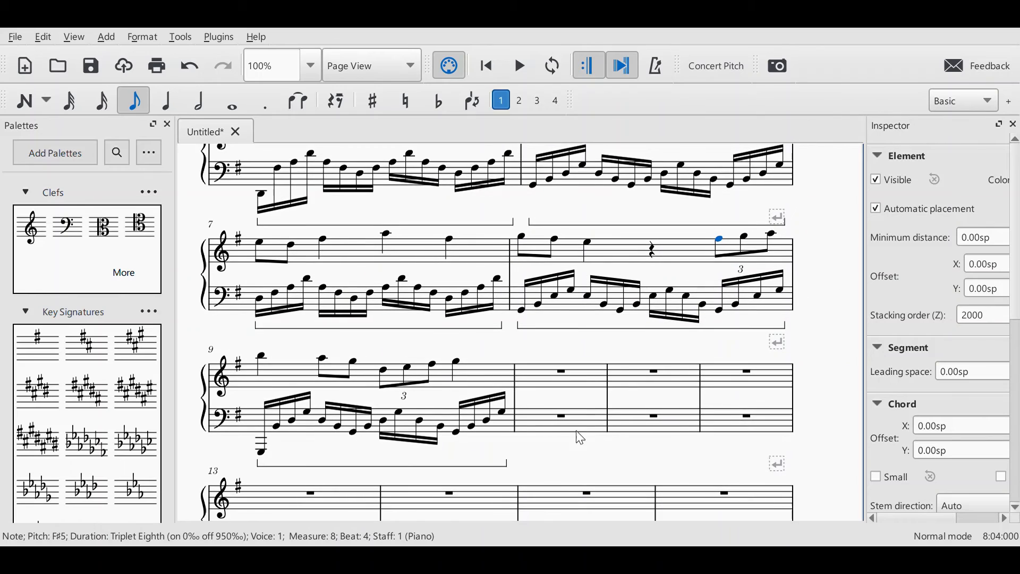
pyautogui.scroll(2, 802, 382)
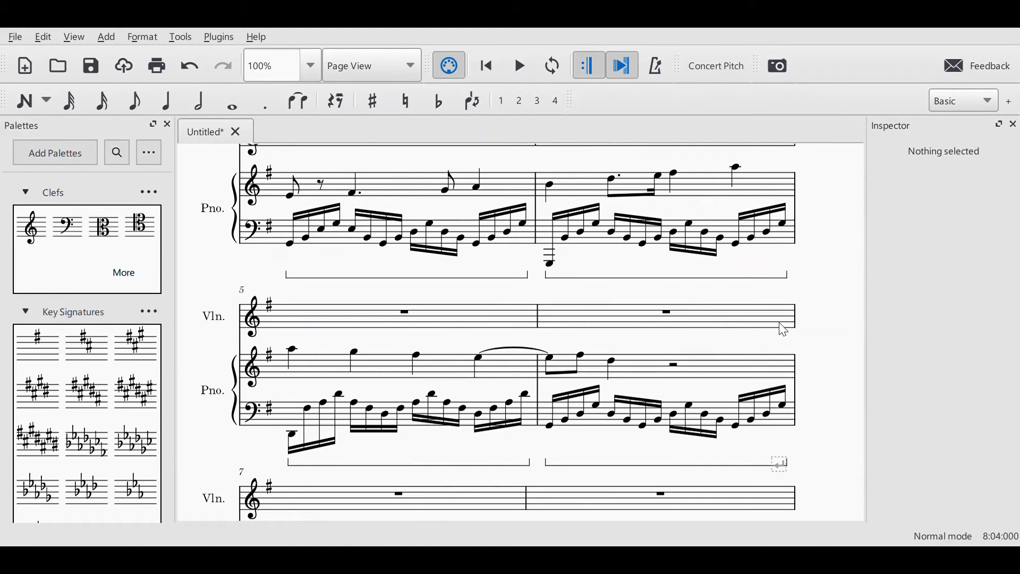
# Step: Listen to the first two measures from the opening piano bass note, then stop playback
pyautogui.click(822, 394)
pyautogui.moveTo(794, 328); pyautogui.dragTo(745, 520)
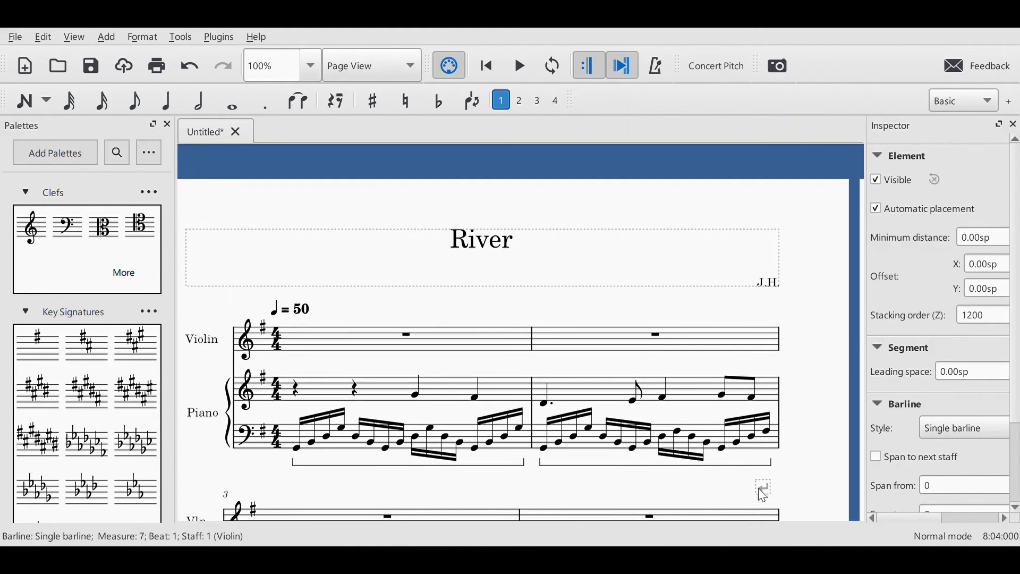
pyautogui.moveTo(812, 465); pyautogui.dragTo(838, 452)
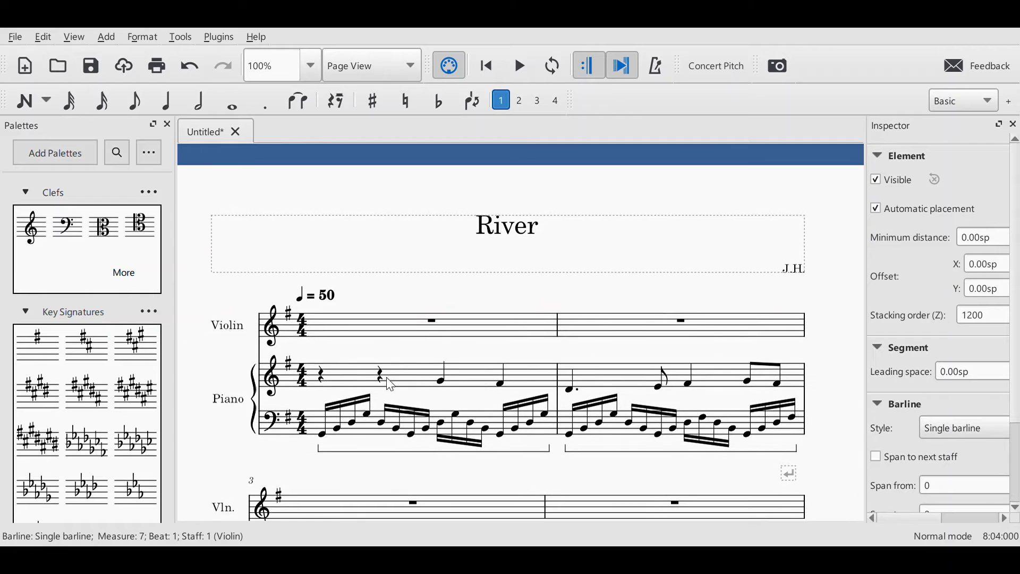
pyautogui.click(322, 434)
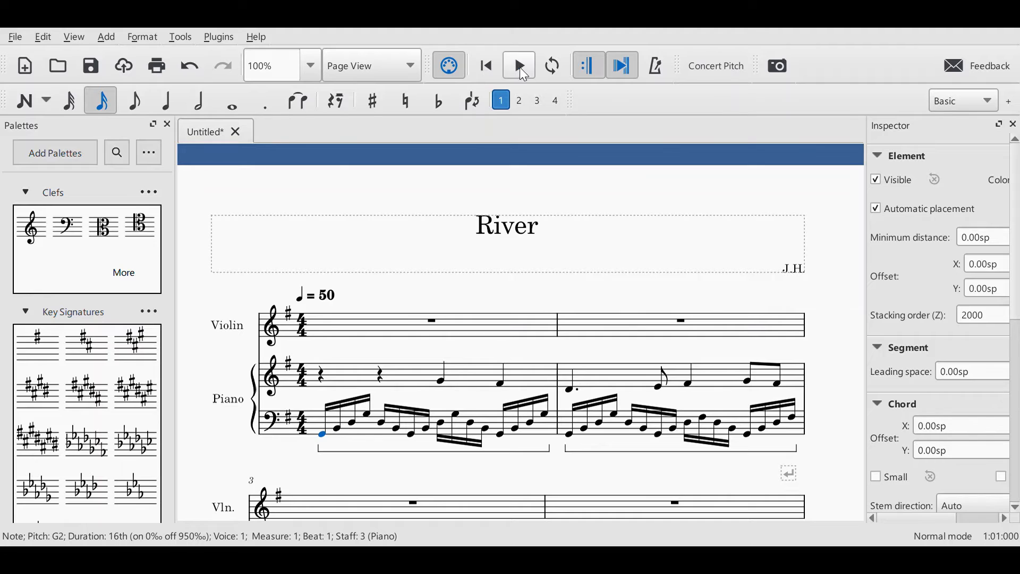
pyautogui.click(520, 67)
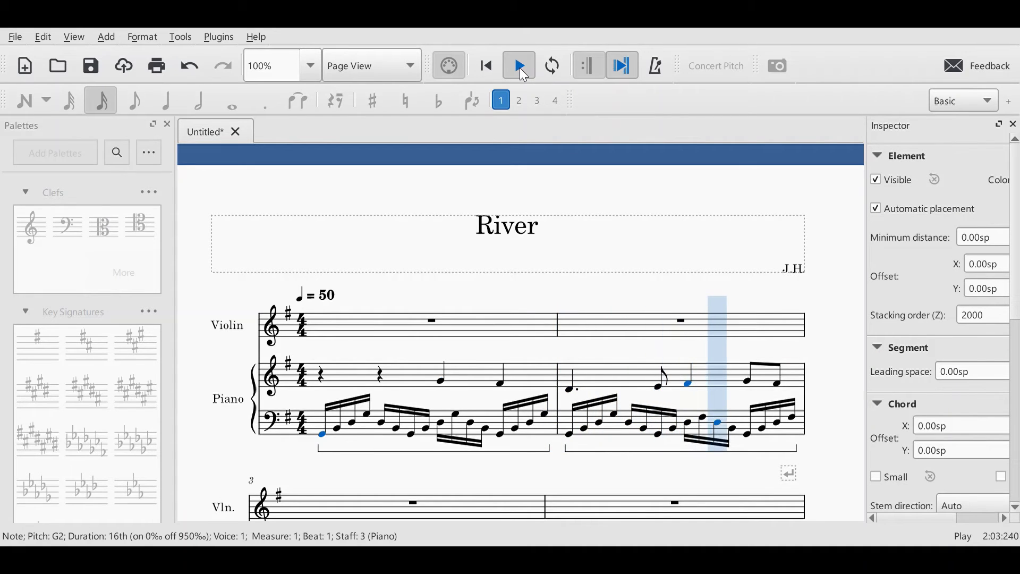
pyautogui.click(519, 68)
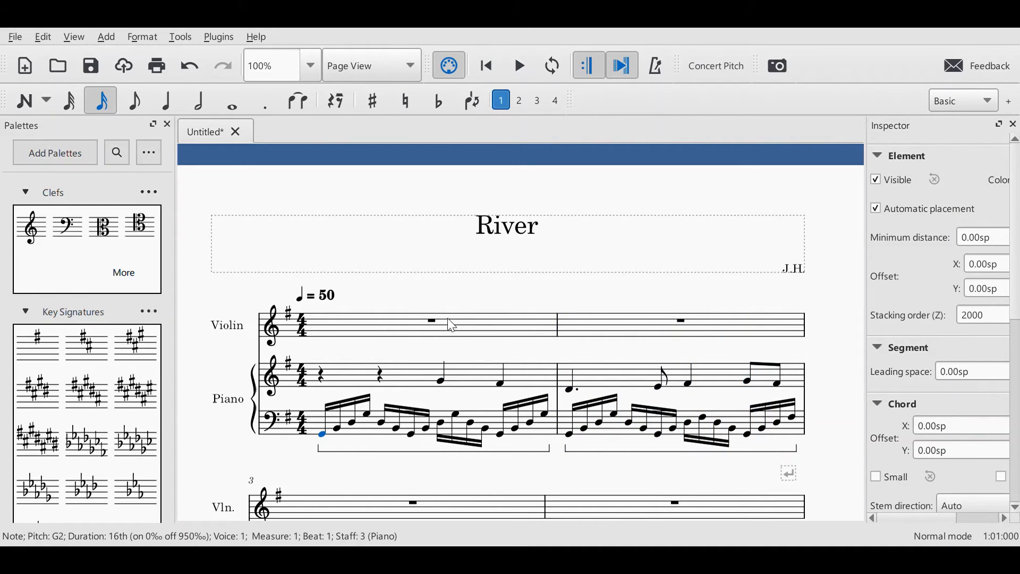
# Step: Divide the violin's full-measure rest in measure 1 into quarter rests on beats 1 and 2 and a half rest on beat 3
pyautogui.click(434, 324)
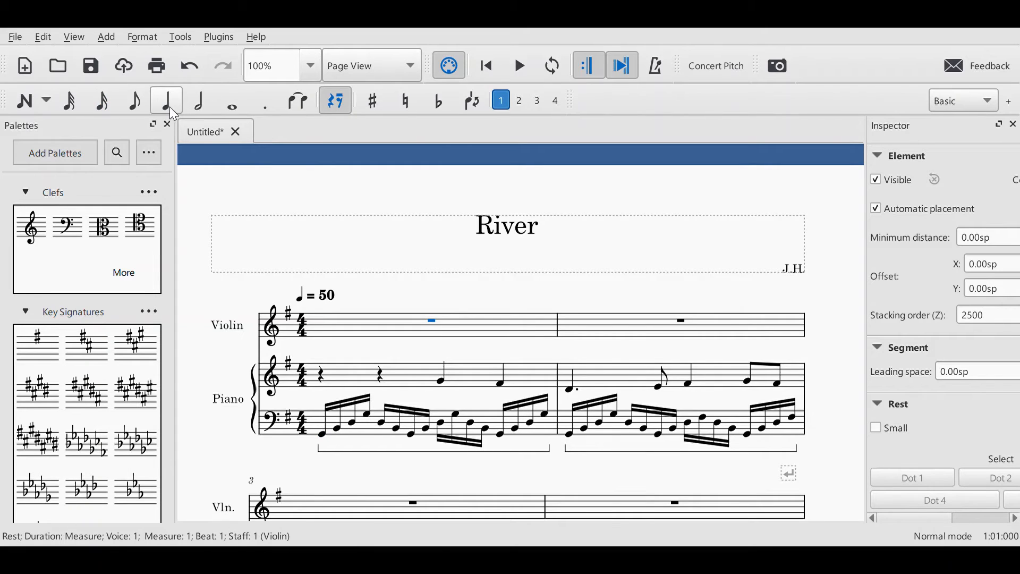
pyautogui.click(169, 106)
pyautogui.click(443, 327)
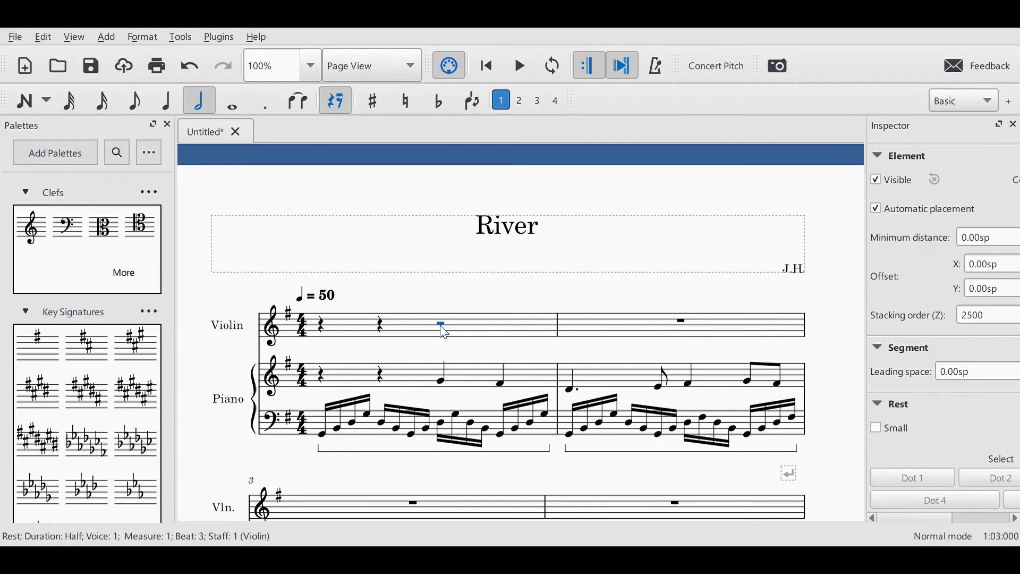
# Step: Audition the piano's treble notes on beats 3 and 4 of measure 1 and beat 1 of measure 2
pyautogui.click(472, 254)
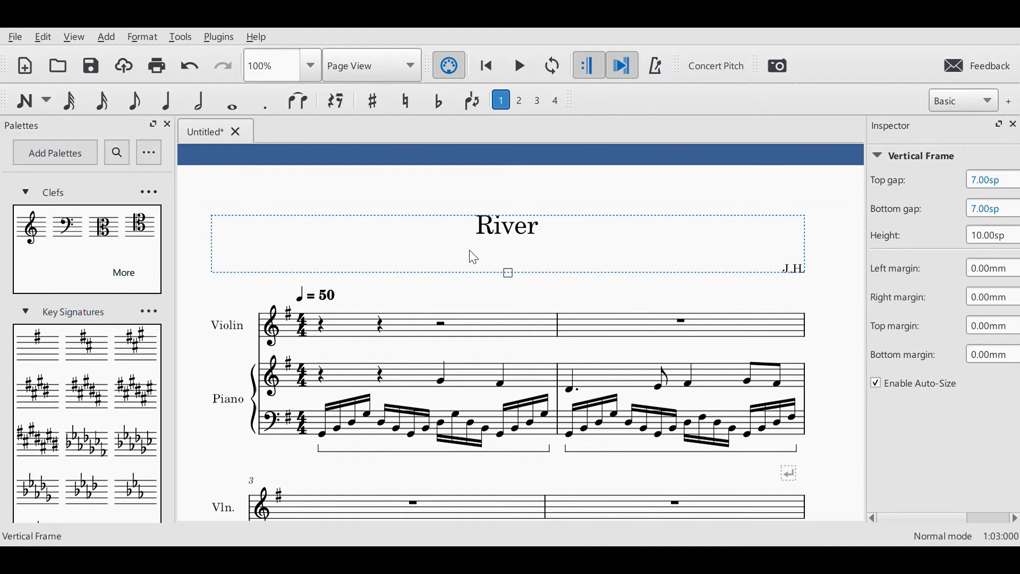
pyautogui.click(442, 378)
pyautogui.click(501, 383)
pyautogui.click(569, 393)
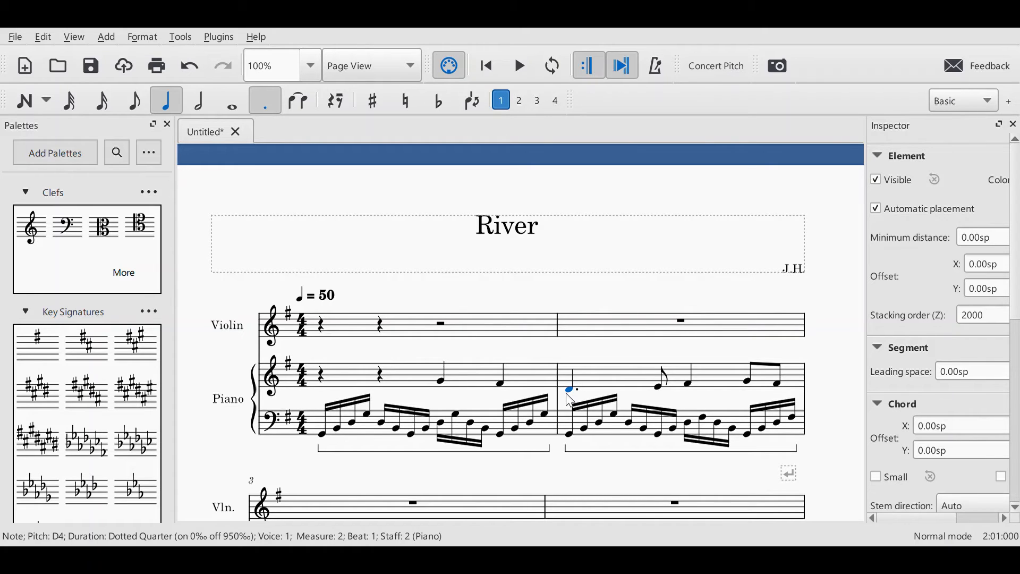
# Step: Enter violin half notes B4, A4 and G4 starting on beat 3 of measure 1
pyautogui.click(440, 323)
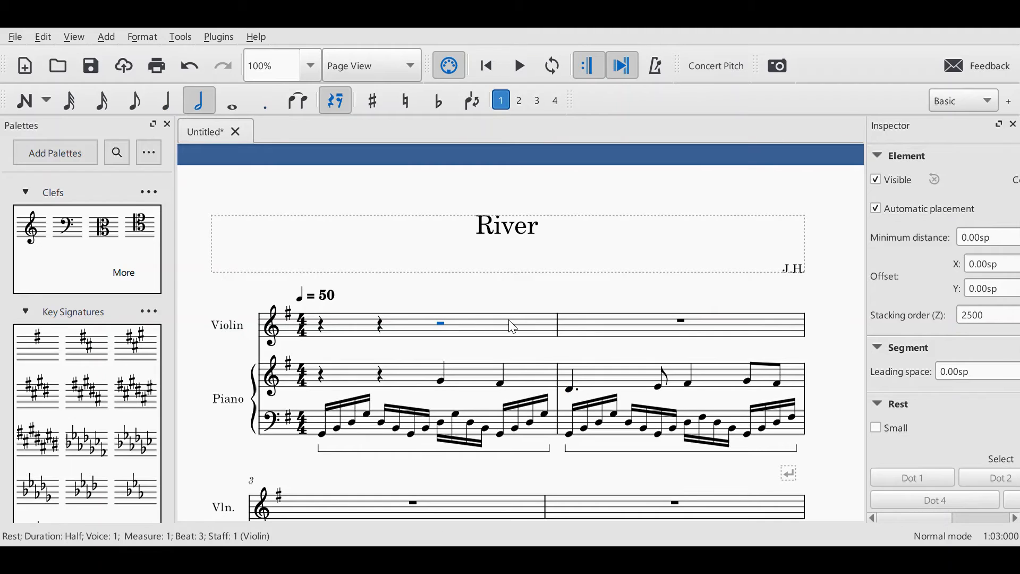
pyautogui.press('n')
pyautogui.press('b')
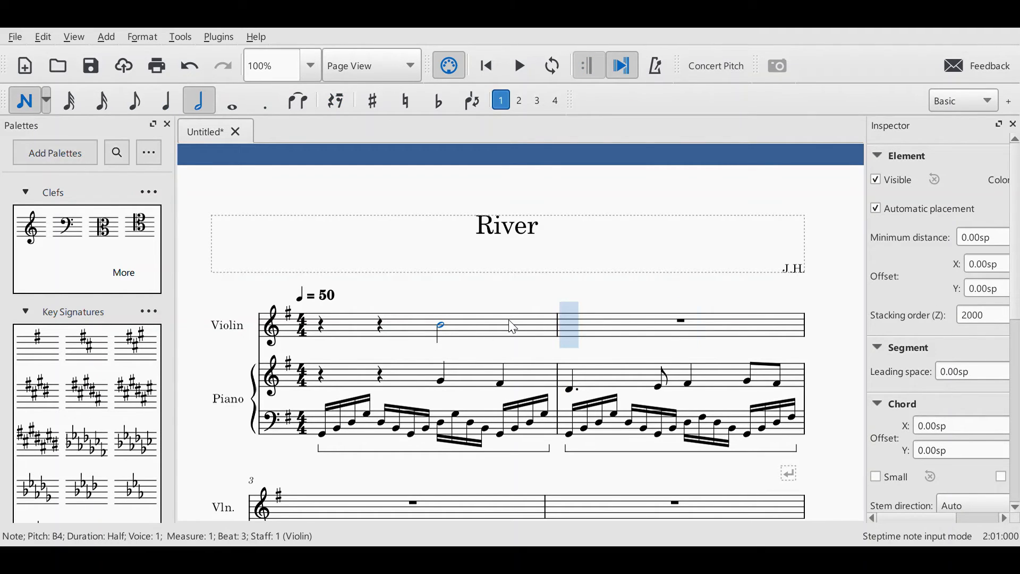
pyautogui.press('a')
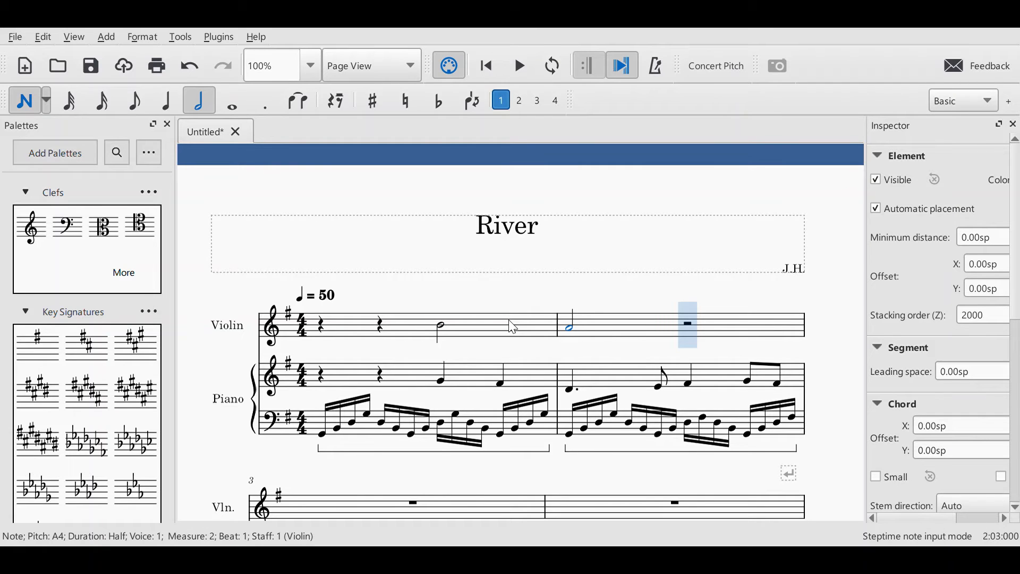
pyautogui.press('g')
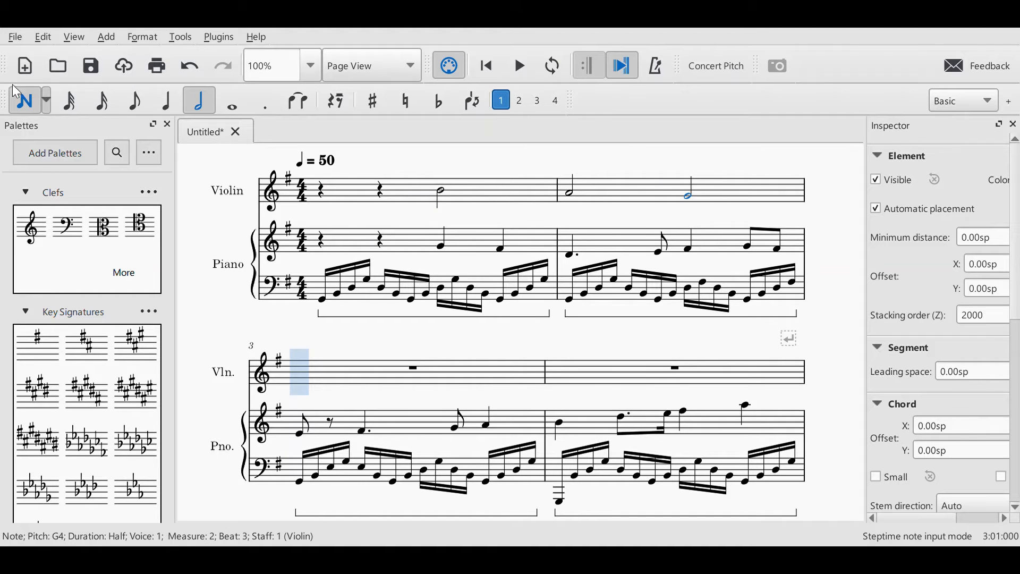
pyautogui.press('Escape')
pyautogui.scroll(3, 340, 176)
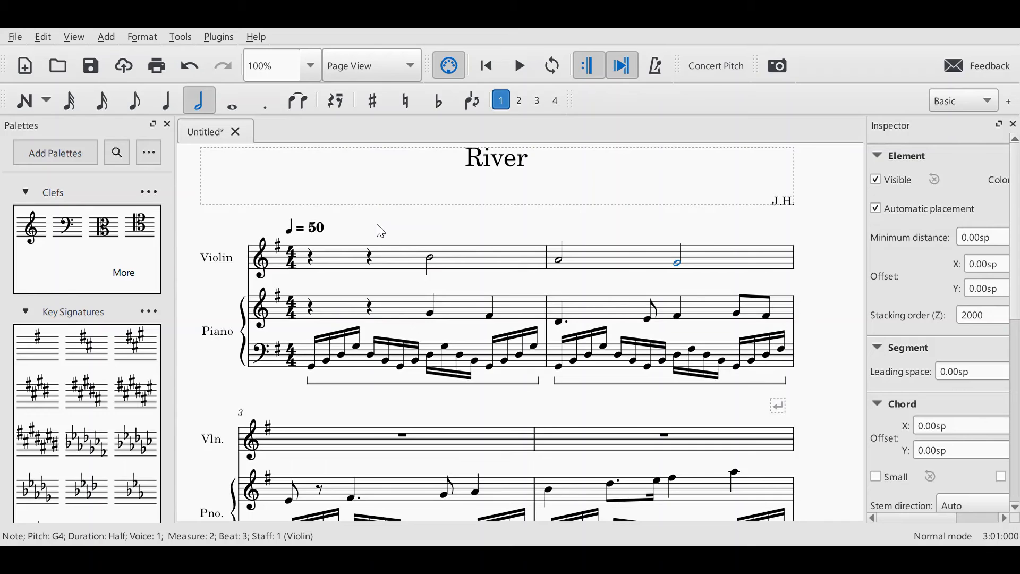
# Step: Shorten the violin's B4 on beat 3 of measure 1 to a quarter note
pyautogui.press('Left')
pyautogui.press('Left')
pyautogui.click(168, 106)
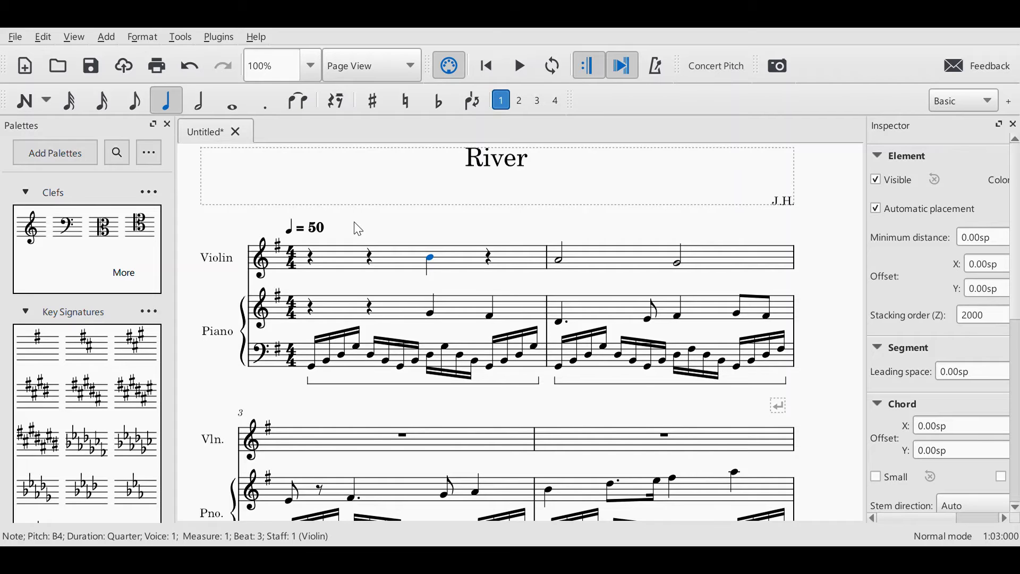
# Step: Enter violin quarter notes A4 on beat 4 of measure 1 and G4 on beat 1 of measure 2
pyautogui.click(491, 265)
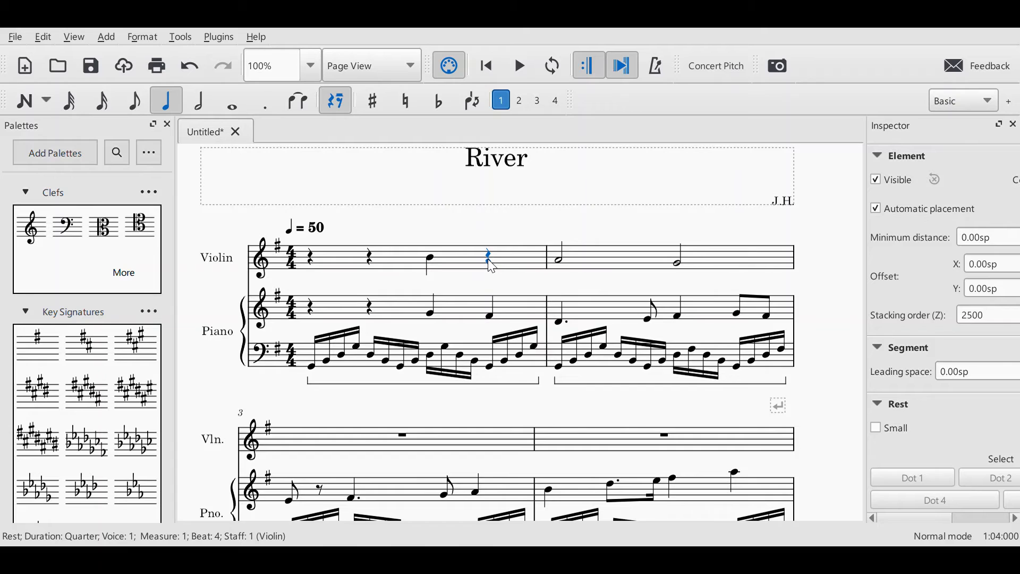
pyautogui.press('n')
pyautogui.press('b')
pyautogui.press('g')
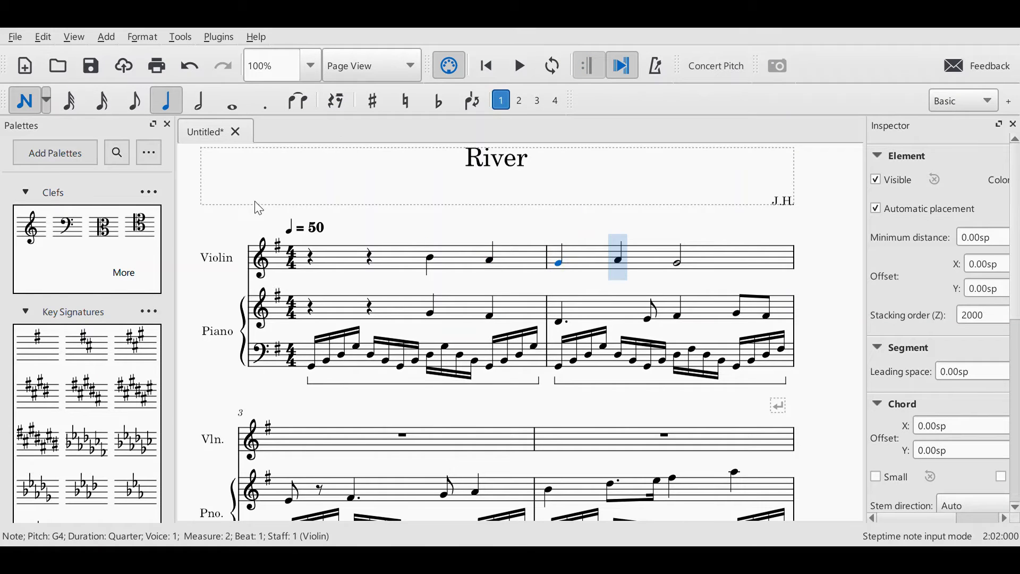
pyautogui.press('Escape')
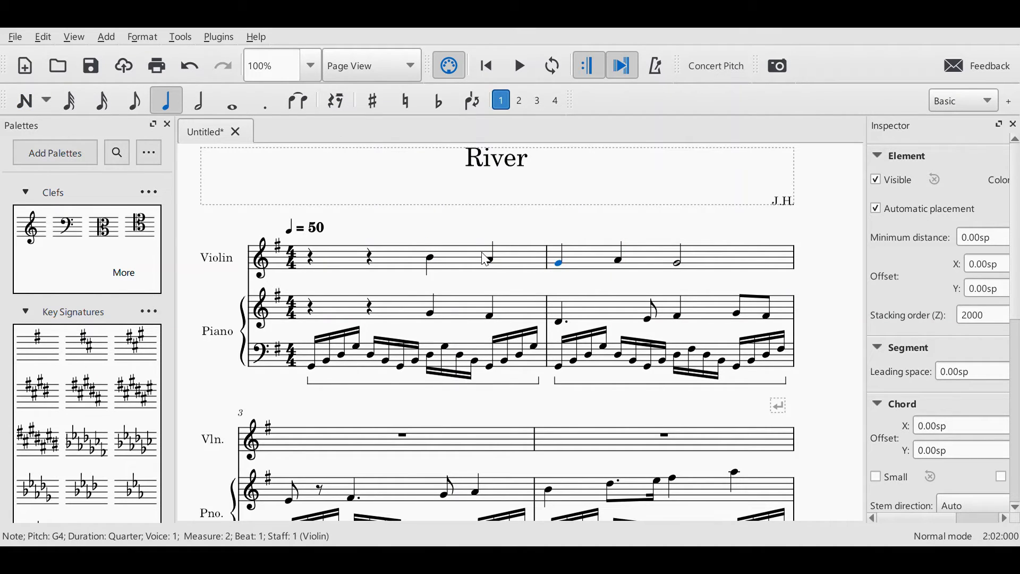
pyautogui.press('Escape')
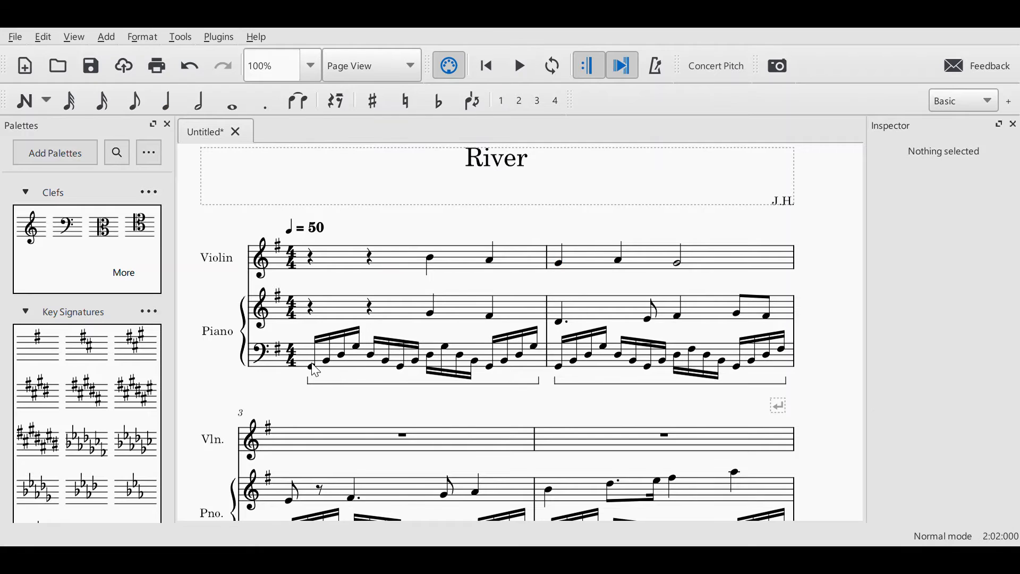
# Step: Play measures 1 and 2 from the opening bass note to hear the violin with the piano
pyautogui.click(313, 366)
pyautogui.click(517, 64)
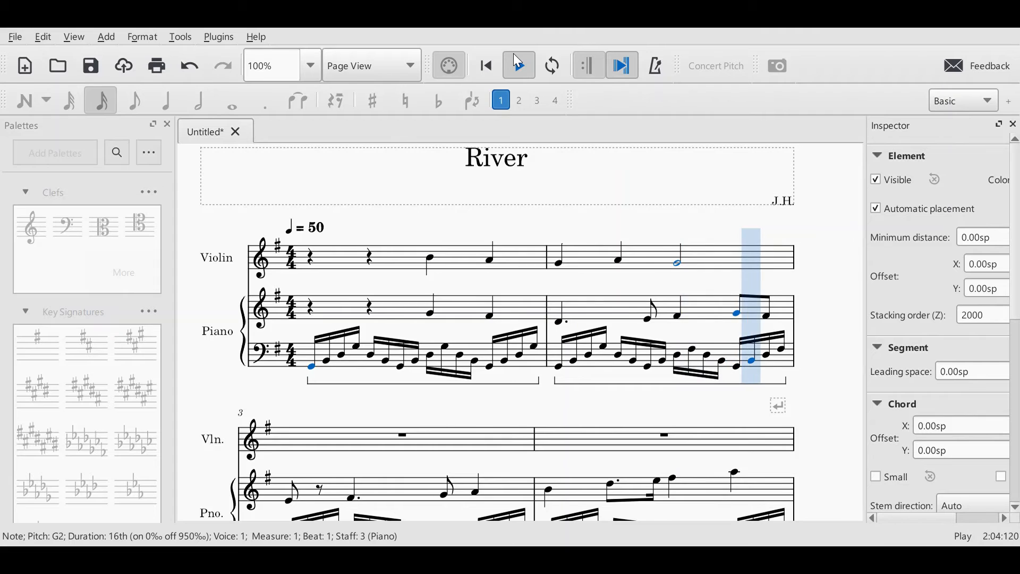
pyautogui.click(518, 63)
# Step: Replace the violin's half note on beat 3 of measure 2 with D5, checking the piano note beneath it first
pyautogui.click(677, 263)
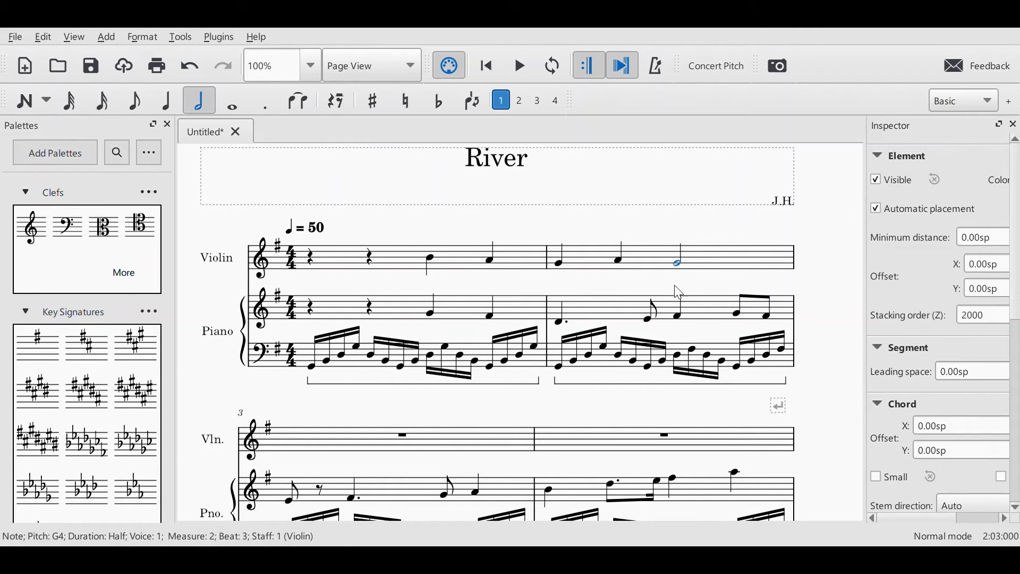
pyautogui.click(679, 317)
pyautogui.click(679, 265)
pyautogui.press('d')
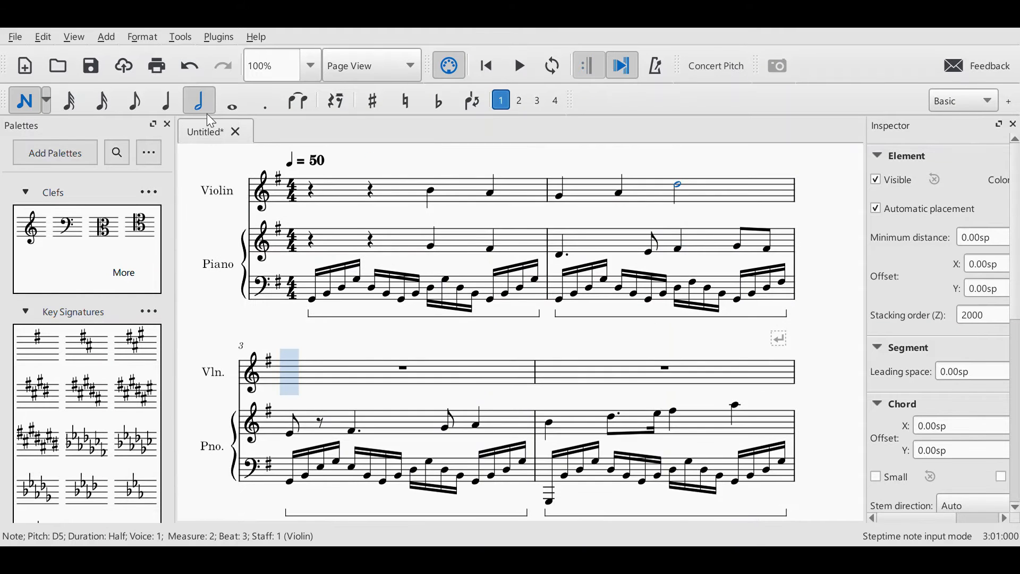
pyautogui.click(29, 104)
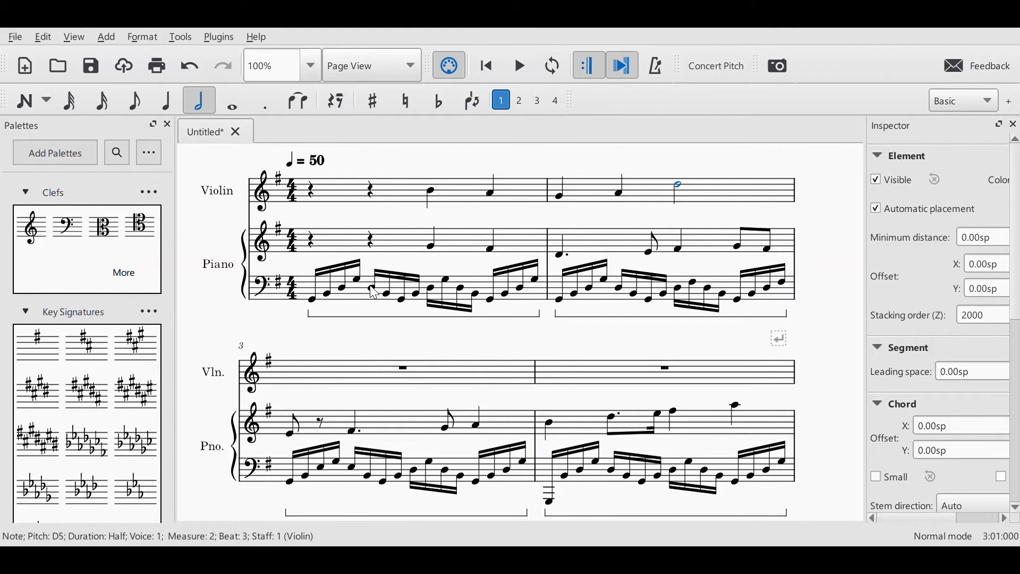
# Step: Play the score from the piano's bass note on beat 2 of measure 1 through measure 2
pyautogui.click(372, 287)
pyautogui.click(523, 69)
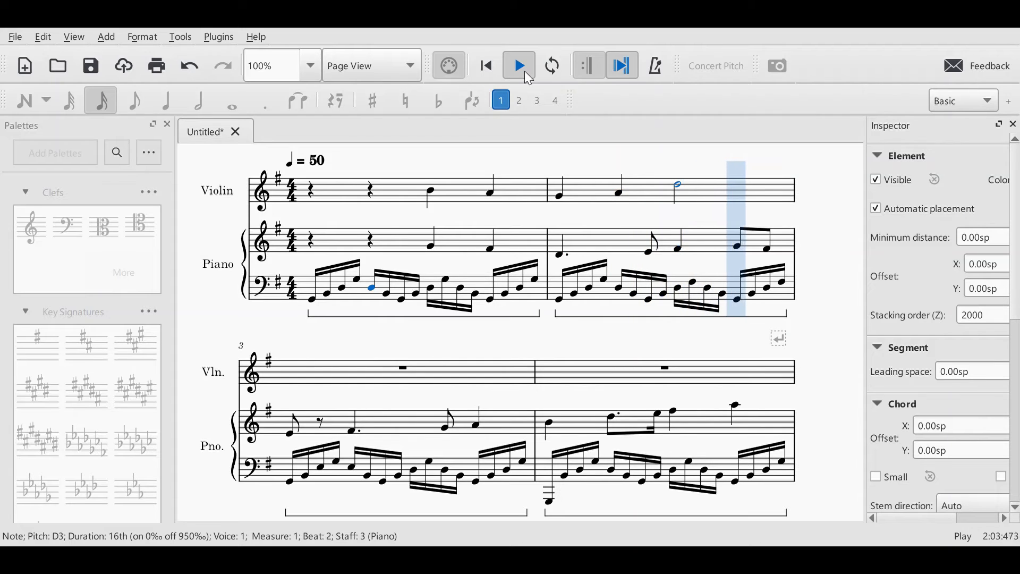
pyautogui.click(524, 71)
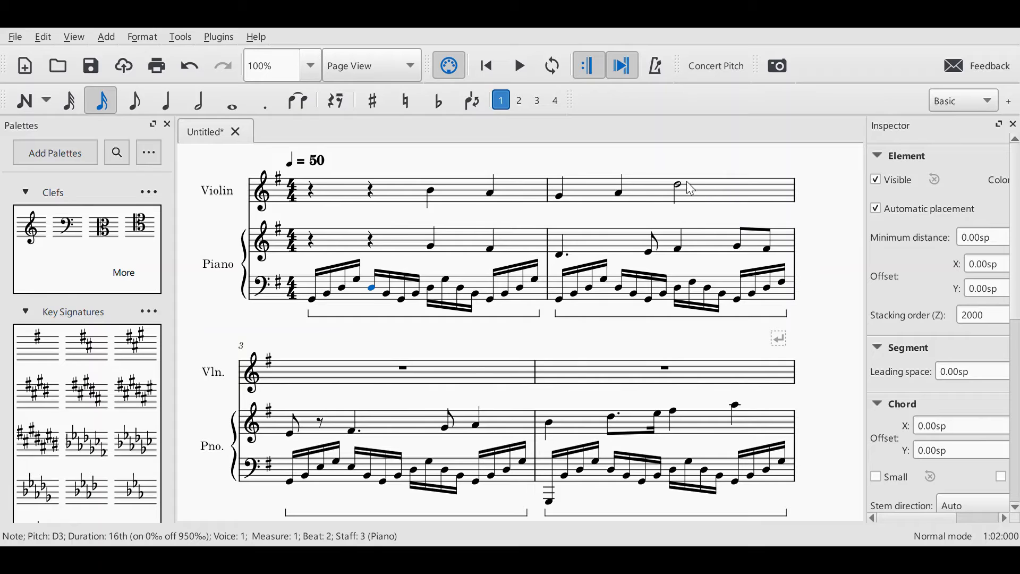
# Step: Shorten the violin's D5 on beat 3 of measure 2 to a quarter note and set the beat 4 rest to an eighth
pyautogui.click(680, 185)
pyautogui.click(168, 94)
pyautogui.click(739, 202)
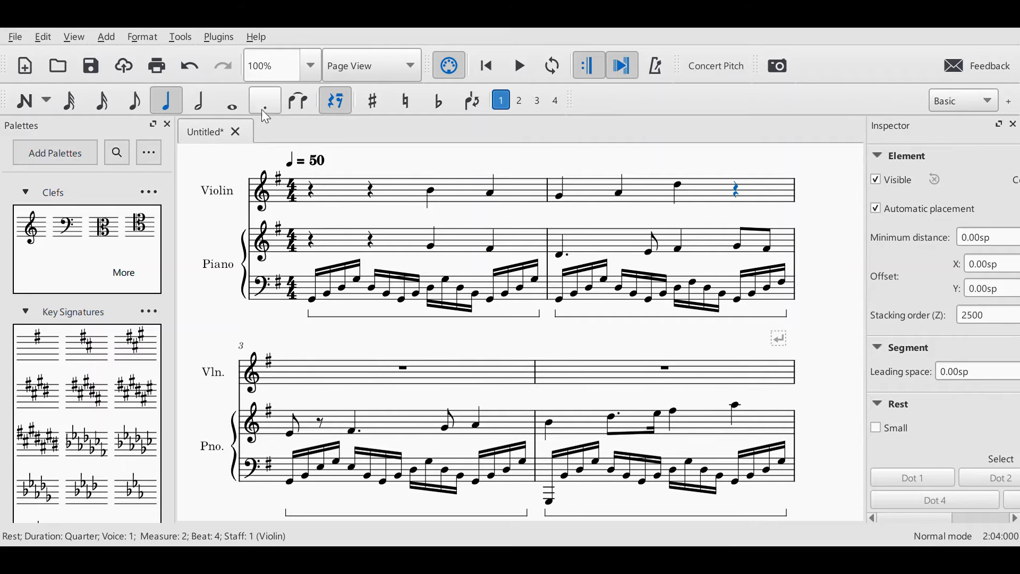
pyautogui.click(134, 101)
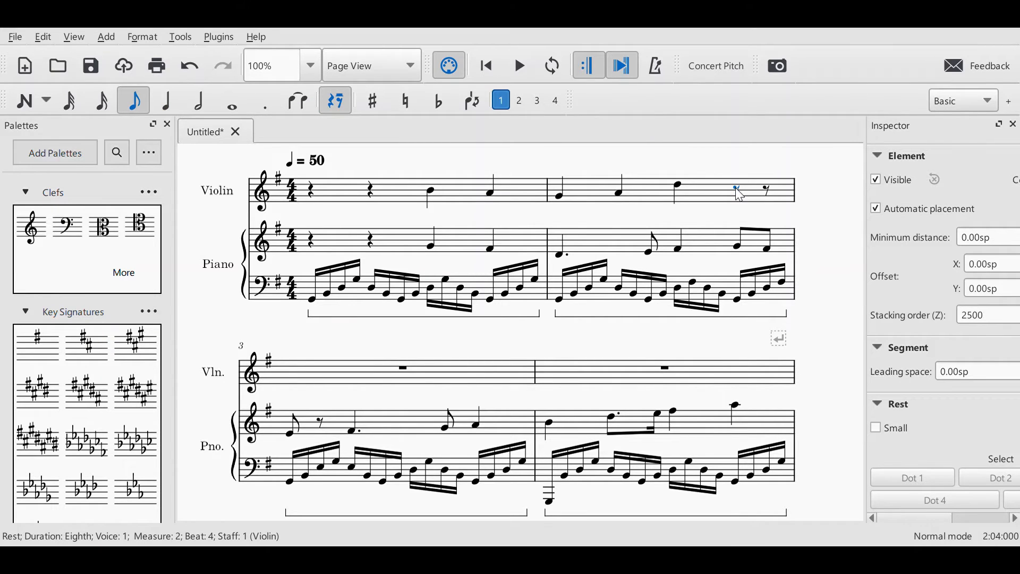
# Step: Enter violin eighth notes F♯5 and G5 on beat 4 of measure 2 and E5 on beat 1 of measure 3
pyautogui.press('n')
pyautogui.press('f')
pyautogui.press('g')
pyautogui.press('e')
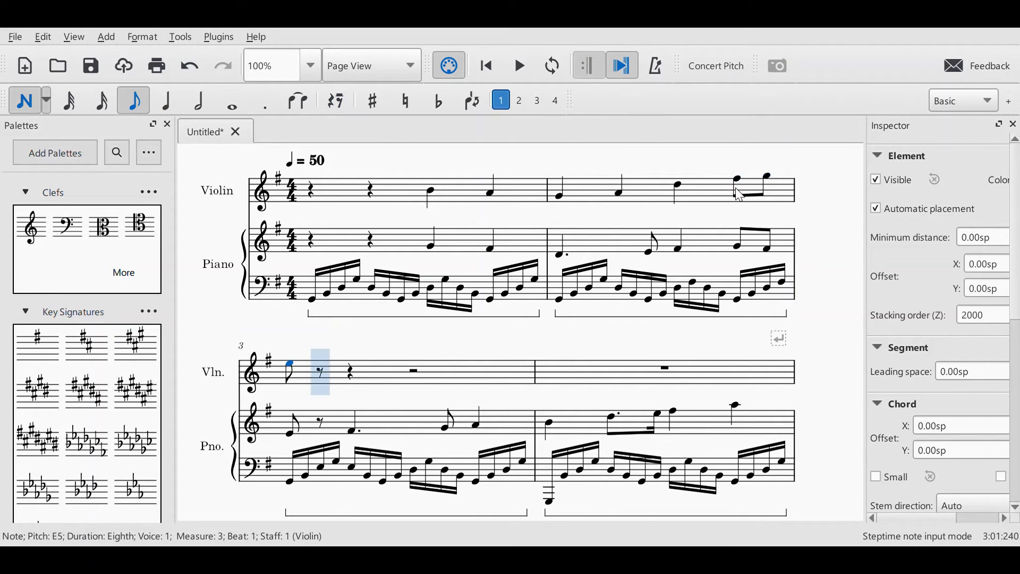
pyautogui.press('Escape')
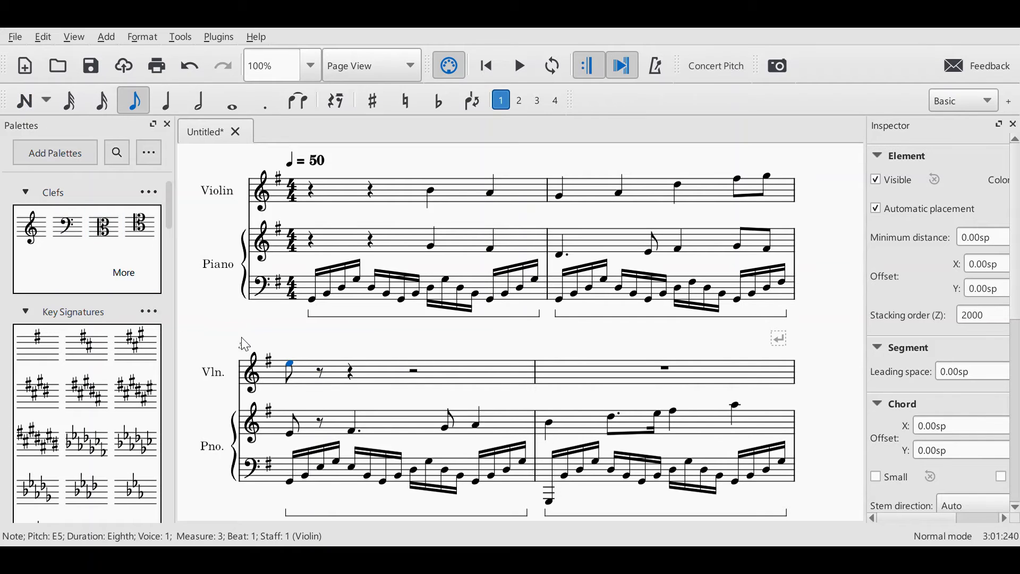
# Step: Lengthen the violin's E5 on beat 1 of measure 3 to a half note
pyautogui.click(292, 370)
pyautogui.click(292, 374)
pyautogui.click(199, 101)
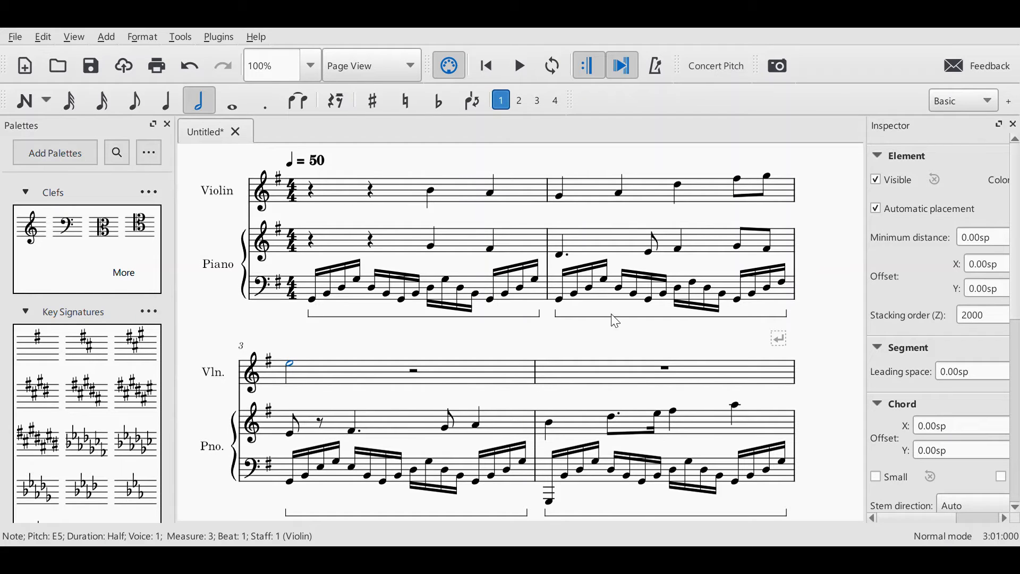
# Step: Audition the piano and violin notes on beat 4 of measure 2, and play from the violin's D5 on beat 3 through measure 3
pyautogui.click(739, 247)
pyautogui.click(767, 248)
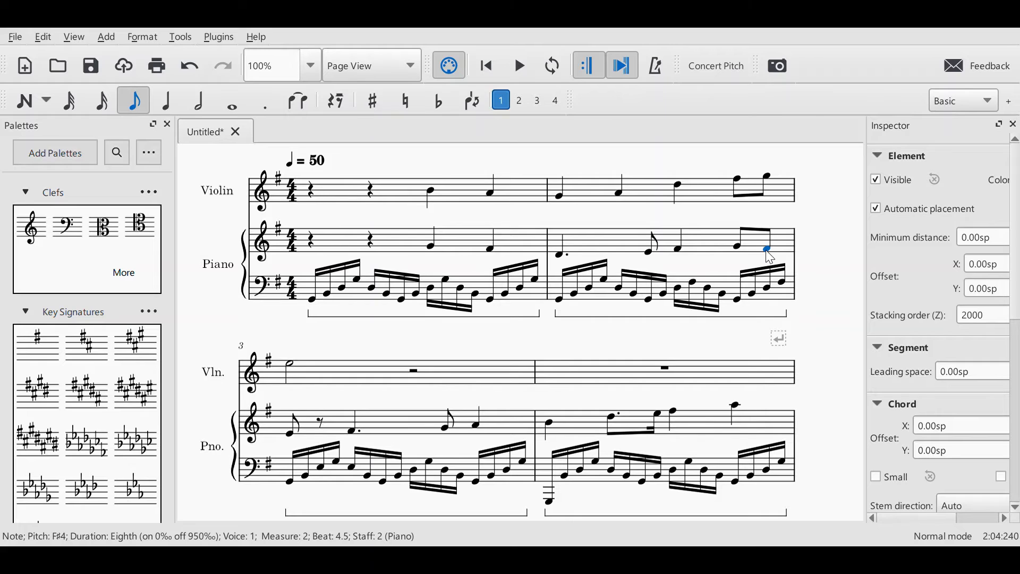
pyautogui.click(738, 180)
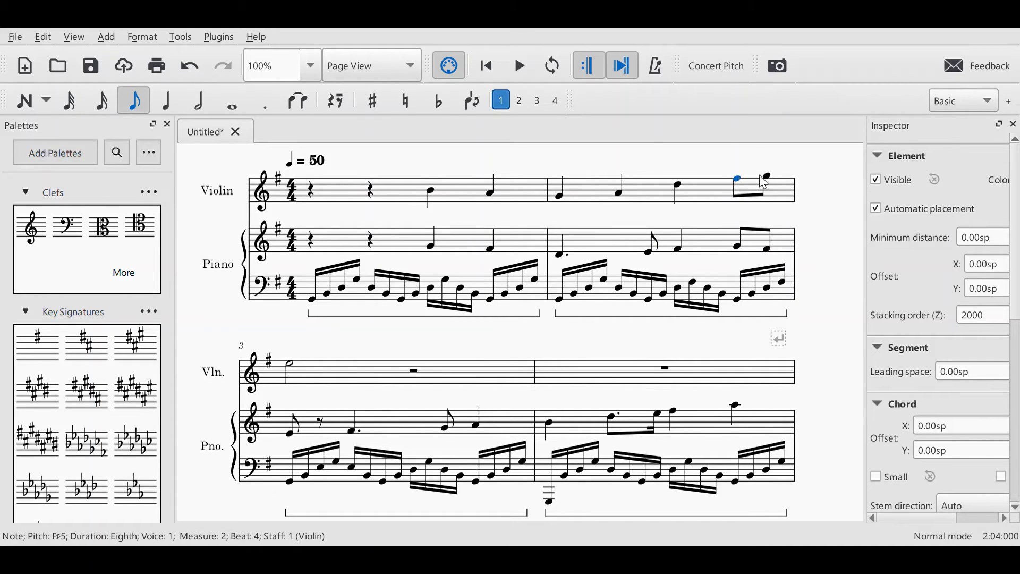
pyautogui.press('Left')
pyautogui.click(518, 69)
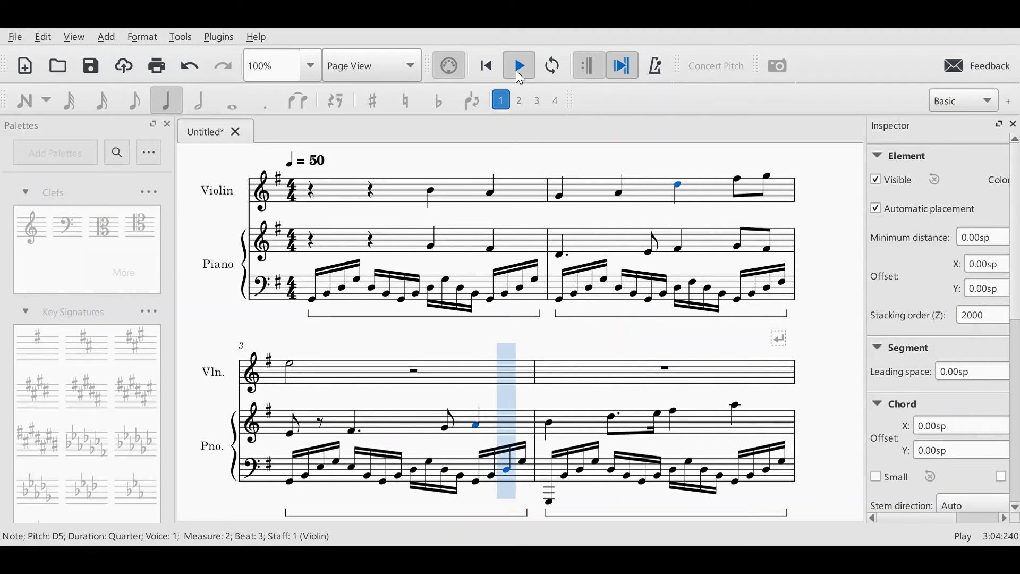
pyautogui.click(520, 75)
# Step: Enter a violin half note D5 on beat 1 of measure 4 and play the measure back
pyautogui.click(669, 370)
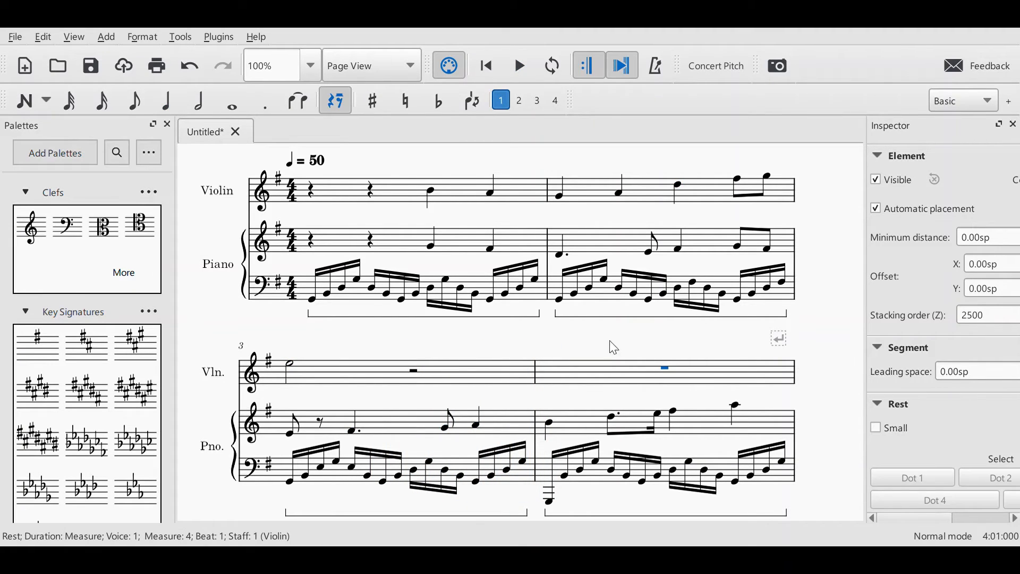
pyautogui.click(200, 101)
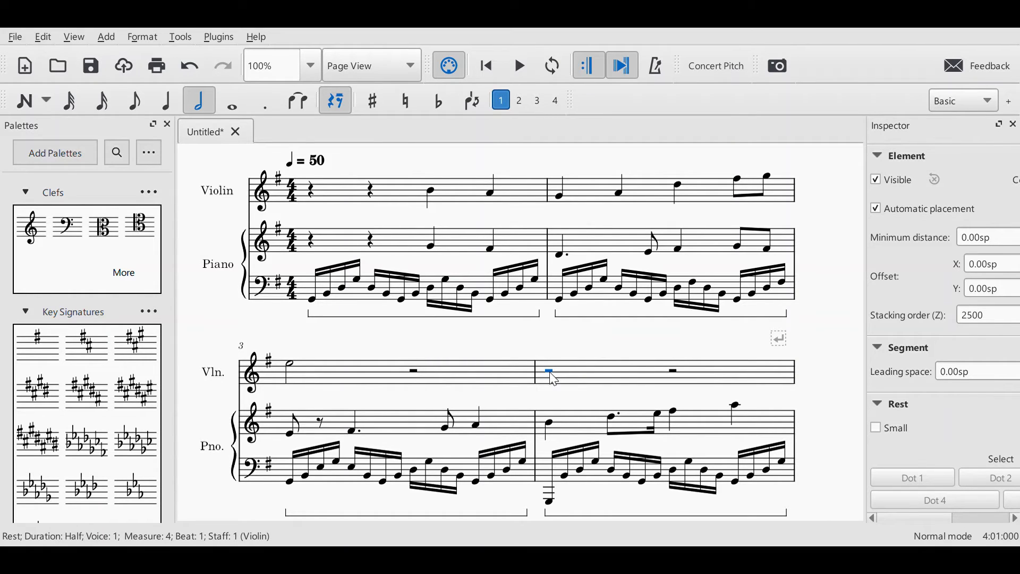
pyautogui.press('n')
pyautogui.press('d')
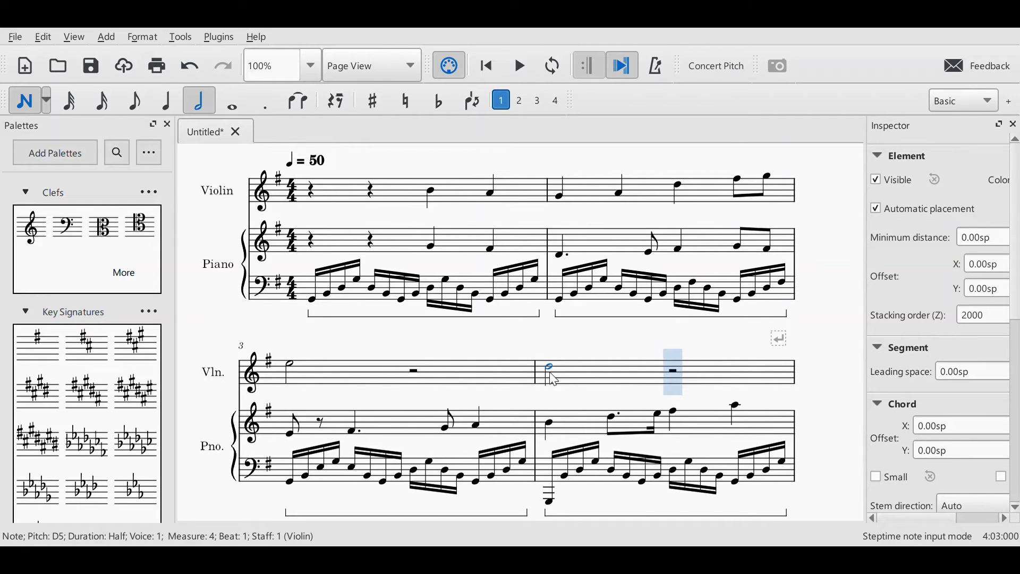
pyautogui.click(525, 66)
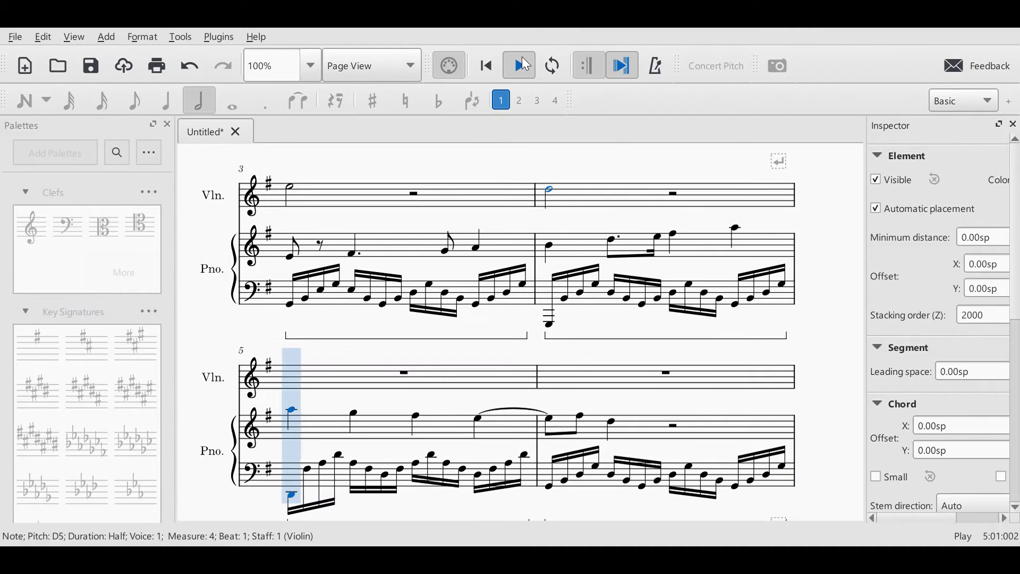
pyautogui.click(524, 65)
# Step: Split the violin's full-measure rest in measure 5 so that it starts with an eighth rest
pyautogui.click(409, 383)
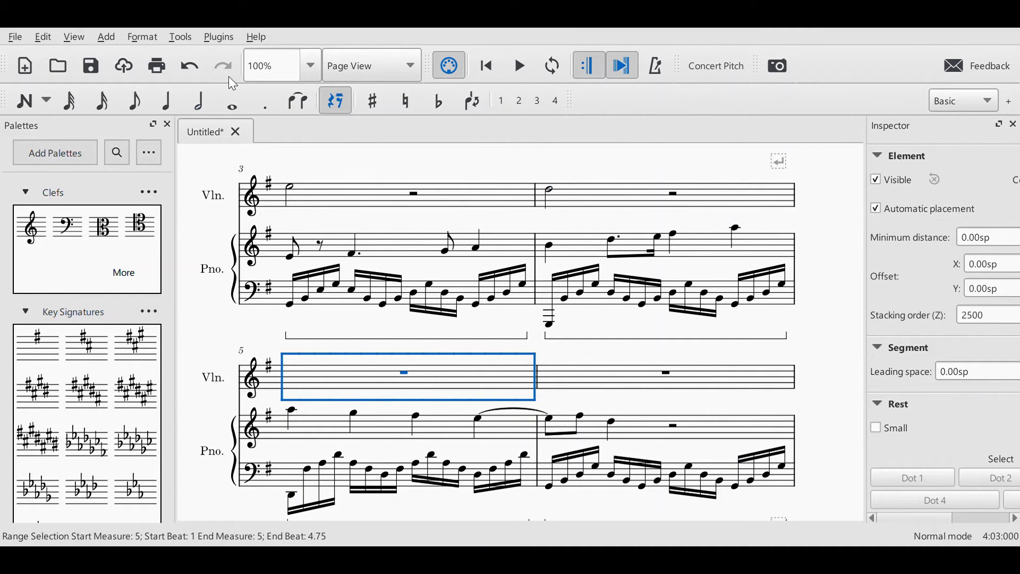
pyautogui.click(151, 100)
pyautogui.click(294, 374)
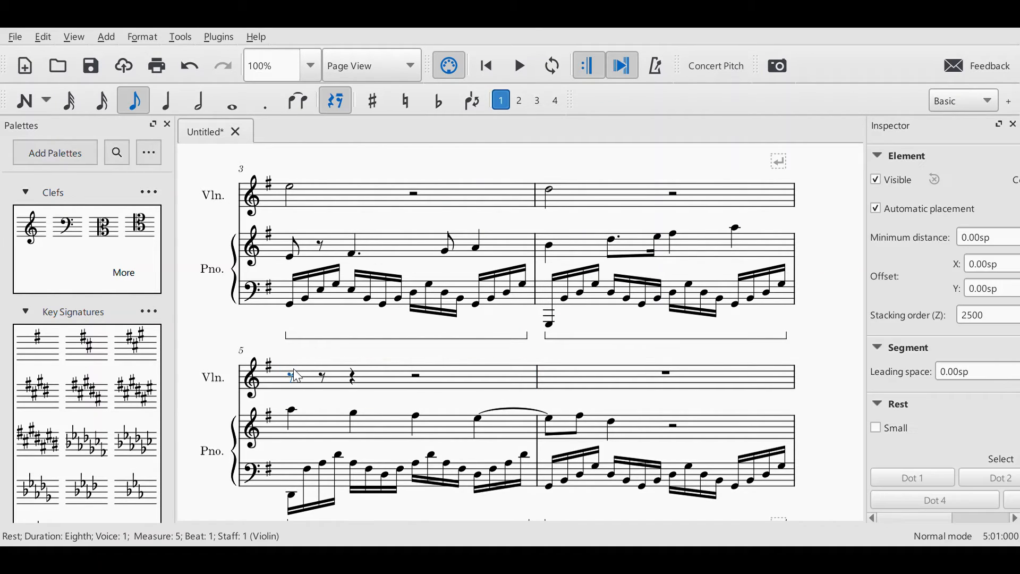
pyautogui.press('n')
pyautogui.click(297, 376)
pyautogui.press('a')
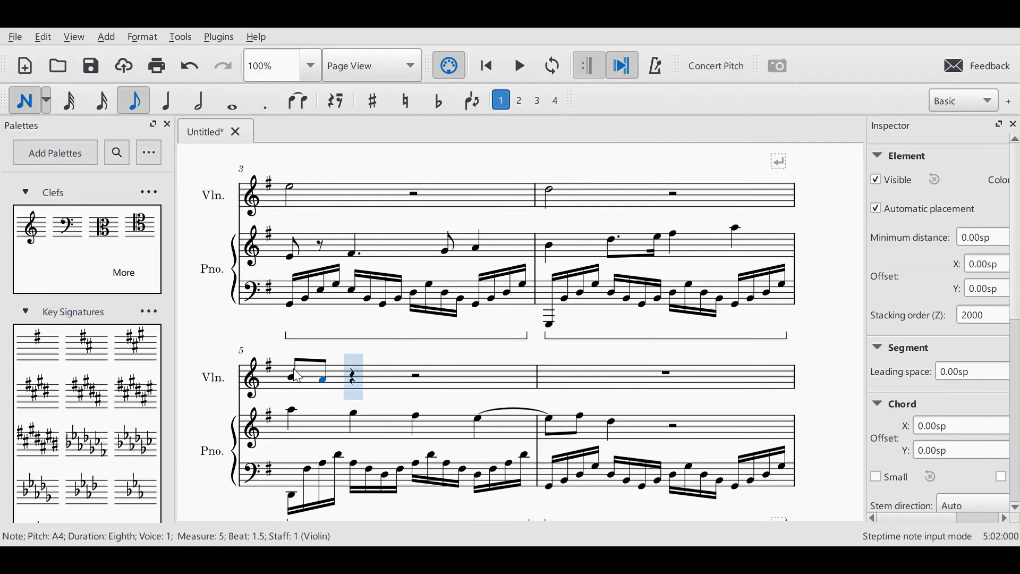
pyautogui.hotkey('ctrl', 'z')
pyautogui.hotkey('ctrl', 'z')
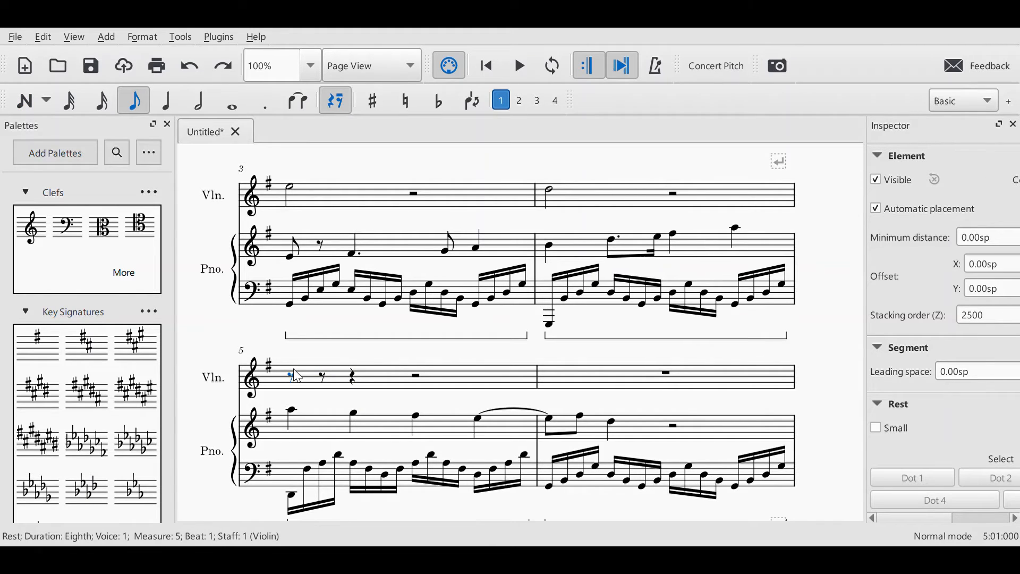
# Step: Enter violin eighth notes B5, A5, G5, F♯5 and G5 starting on beat 1 of measure 5
pyautogui.press('n')
pyautogui.click(298, 376)
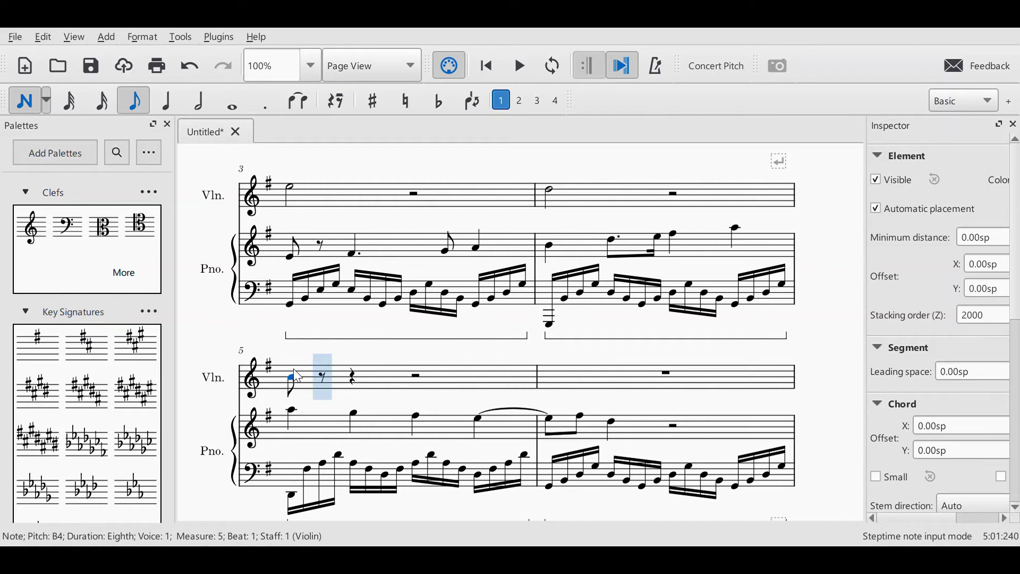
pyautogui.hotkey('ctrl', 'Up')
pyautogui.press('a')
pyautogui.press('g')
pyautogui.press('f')
pyautogui.press('g')
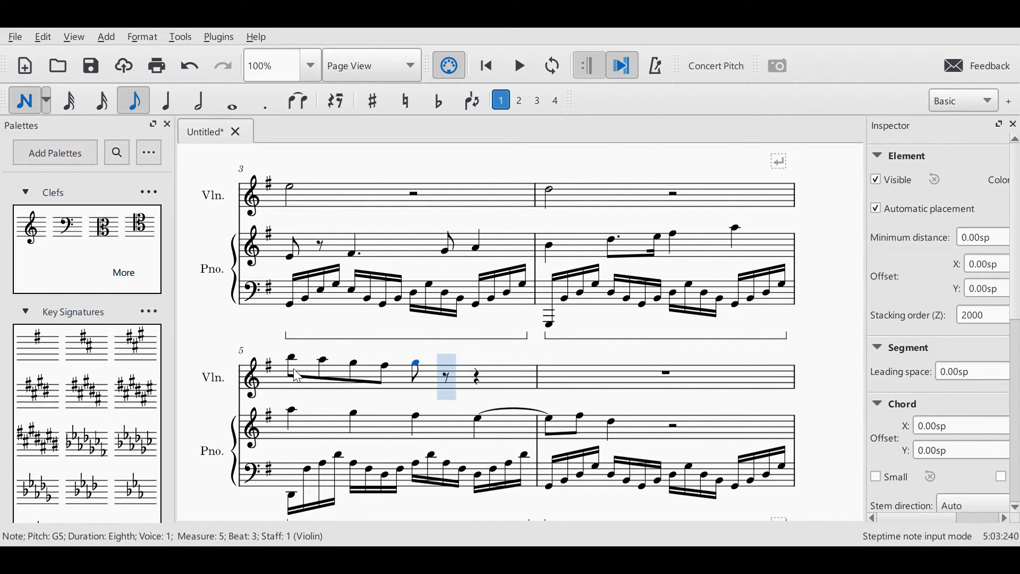
# Step: Complete the violin's measure 5 with eighth notes D5, E5 and F♯5, and dot the G5 on beat 3
pyautogui.press('d')
pyautogui.press('e')
pyautogui.press('f')
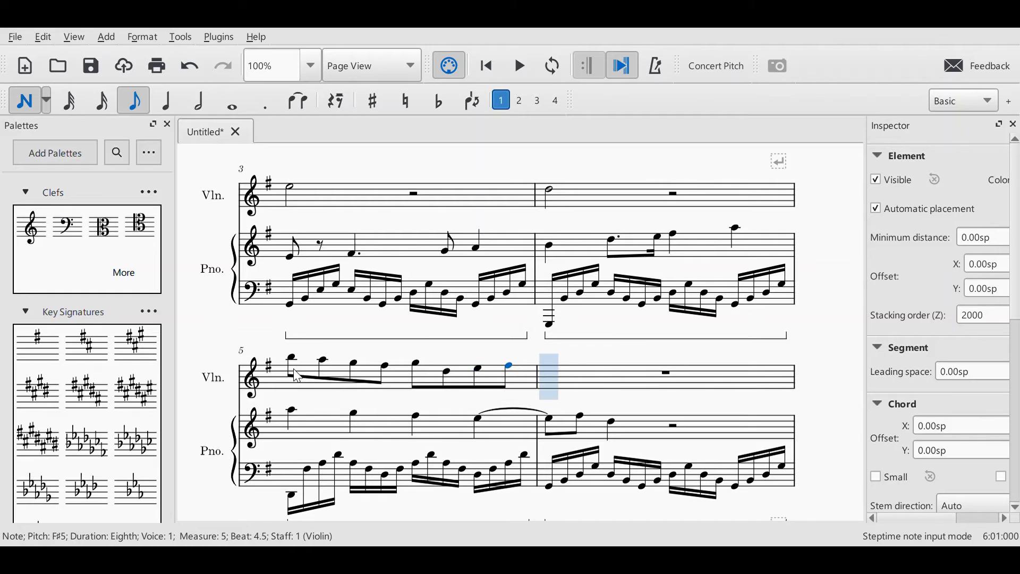
pyautogui.press('Escape')
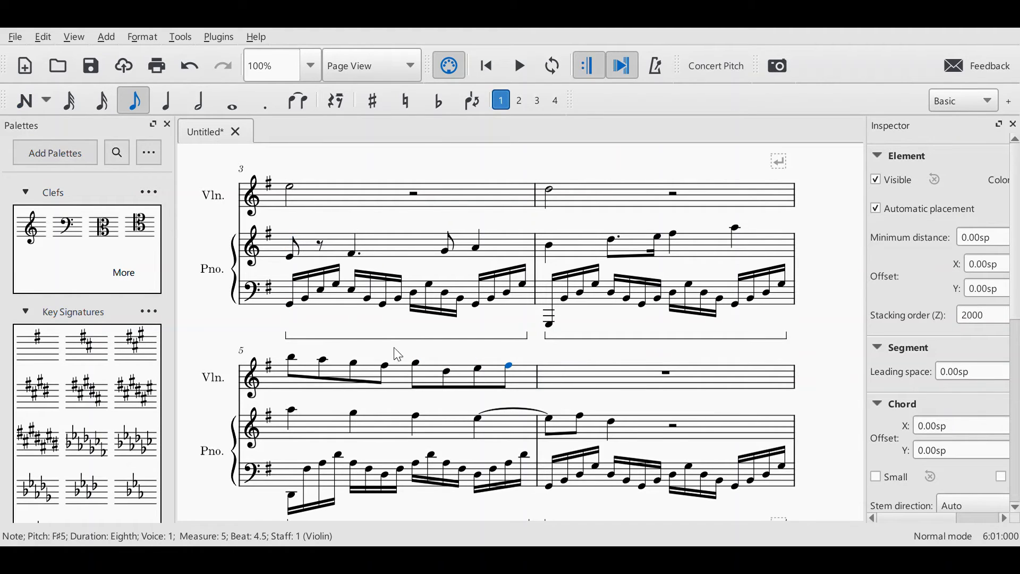
pyautogui.click(419, 364)
pyautogui.press('.')
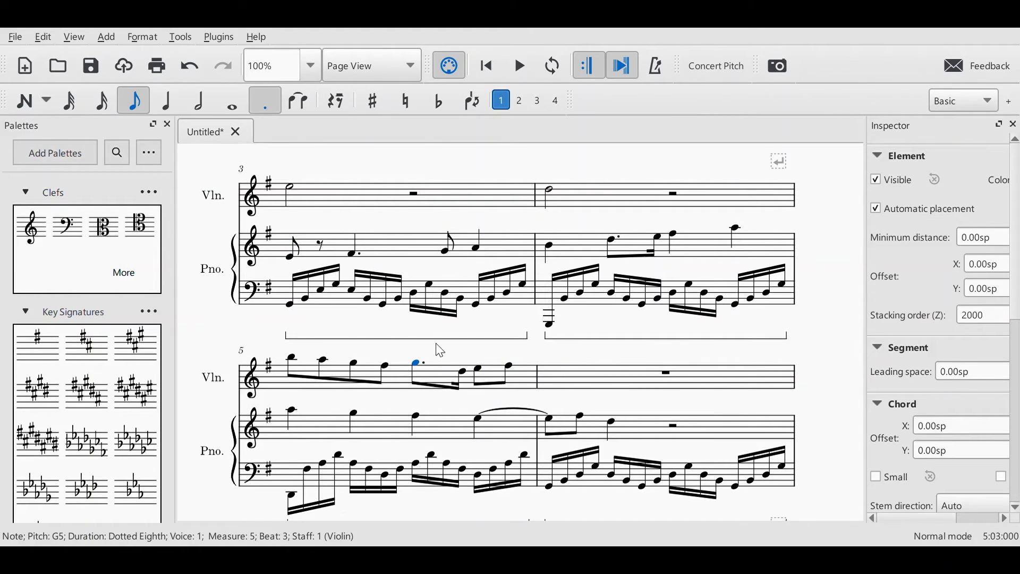
# Step: Play from the violin's B5 at the start of measure 5 into measure 6
pyautogui.press('Left')
pyautogui.press('Left')
pyautogui.press('Left')
pyautogui.press('Left')
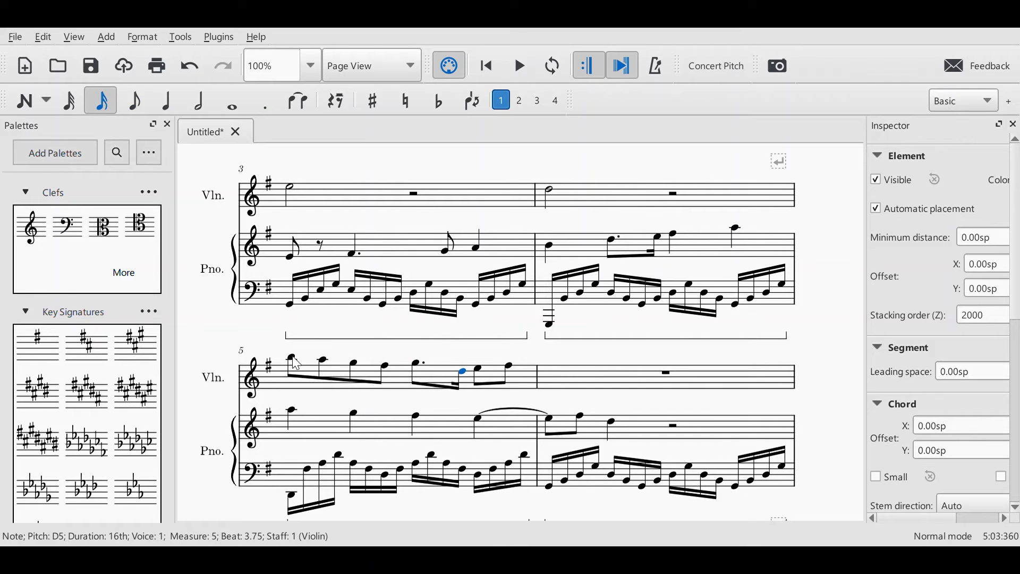
pyautogui.click(523, 68)
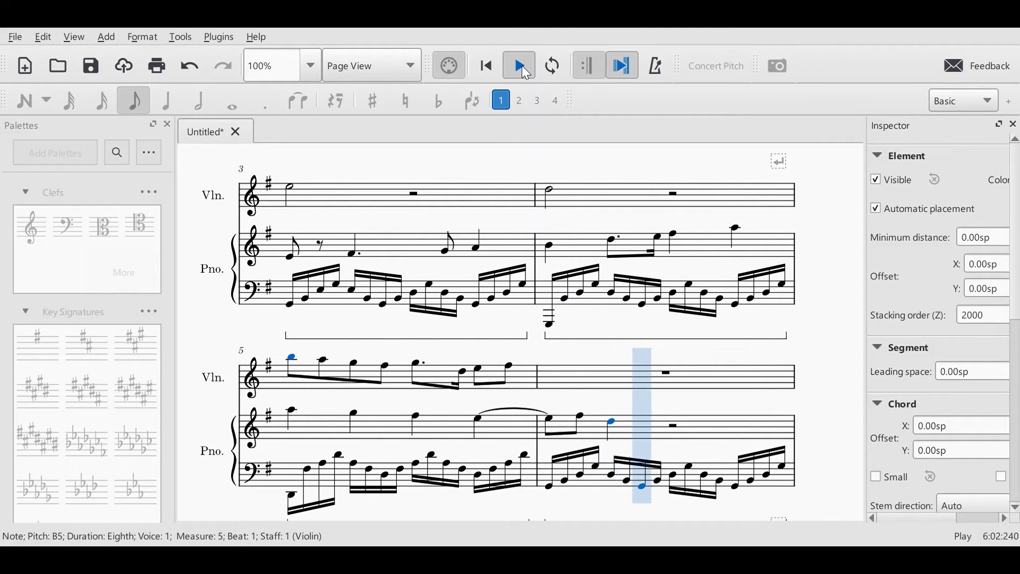
pyautogui.click(524, 72)
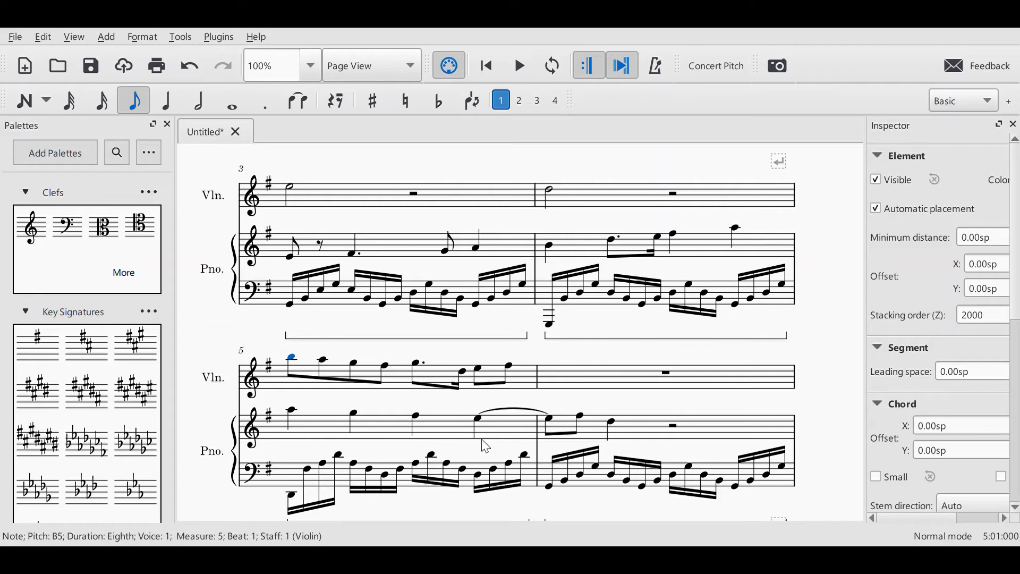
# Step: Audition individual violin and piano treble notes in measure 5 and the piano's opening notes in measure 6 to compare the melodies
pyautogui.click(464, 374)
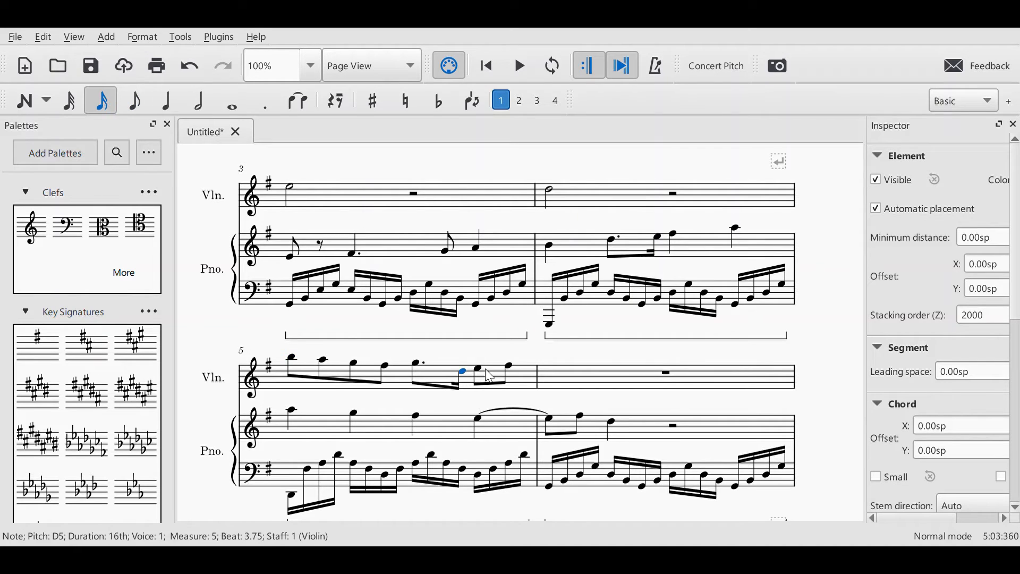
pyautogui.click(551, 422)
pyautogui.click(581, 417)
pyautogui.click(610, 423)
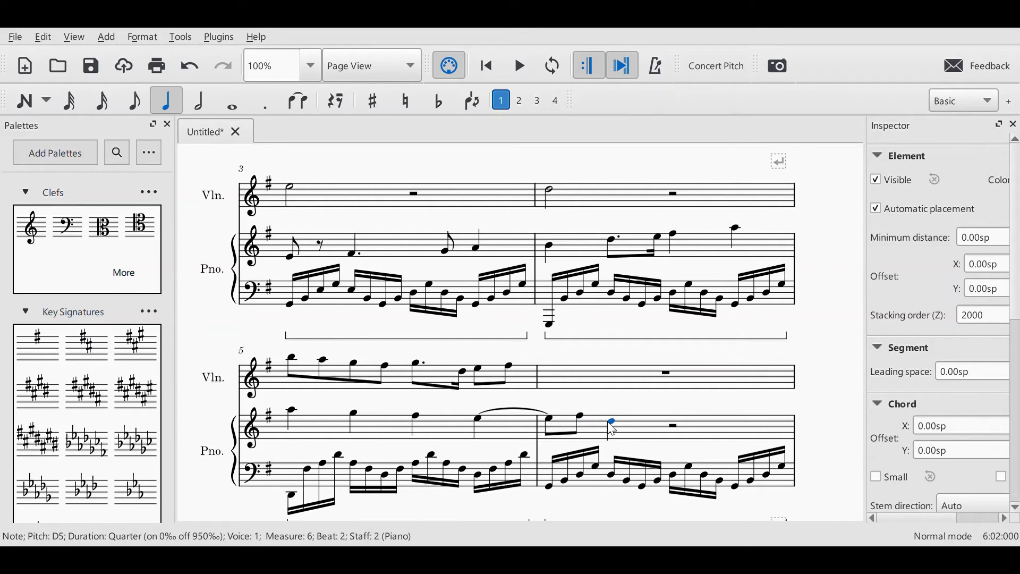
pyautogui.click(480, 374)
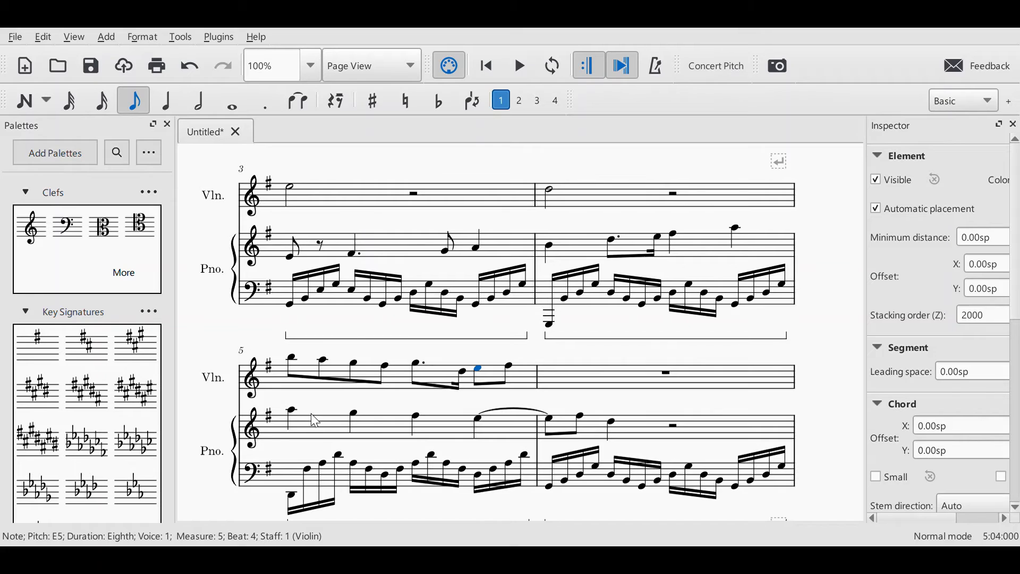
pyautogui.click(293, 414)
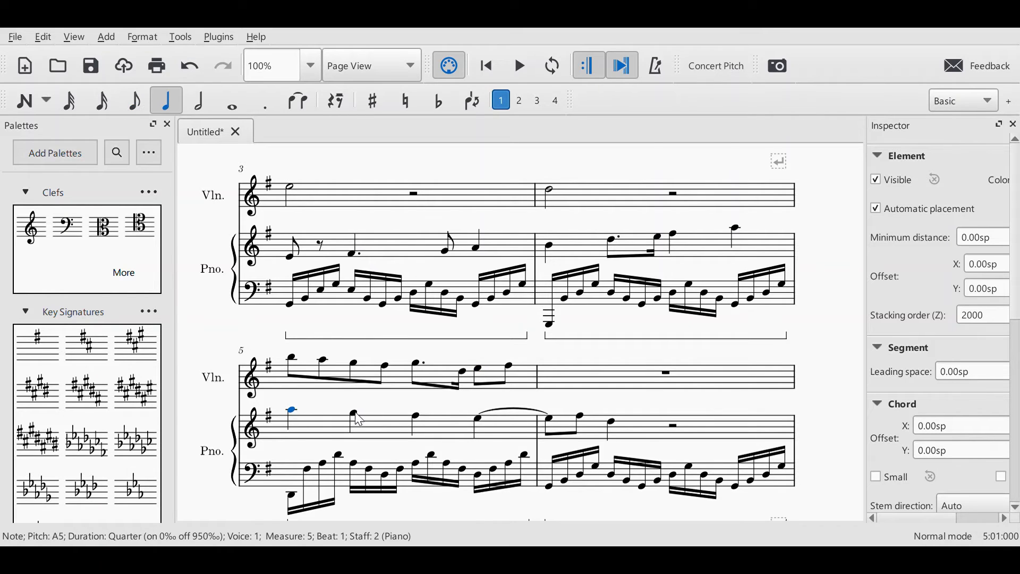
pyautogui.click(355, 414)
pyautogui.click(416, 417)
pyautogui.click(479, 421)
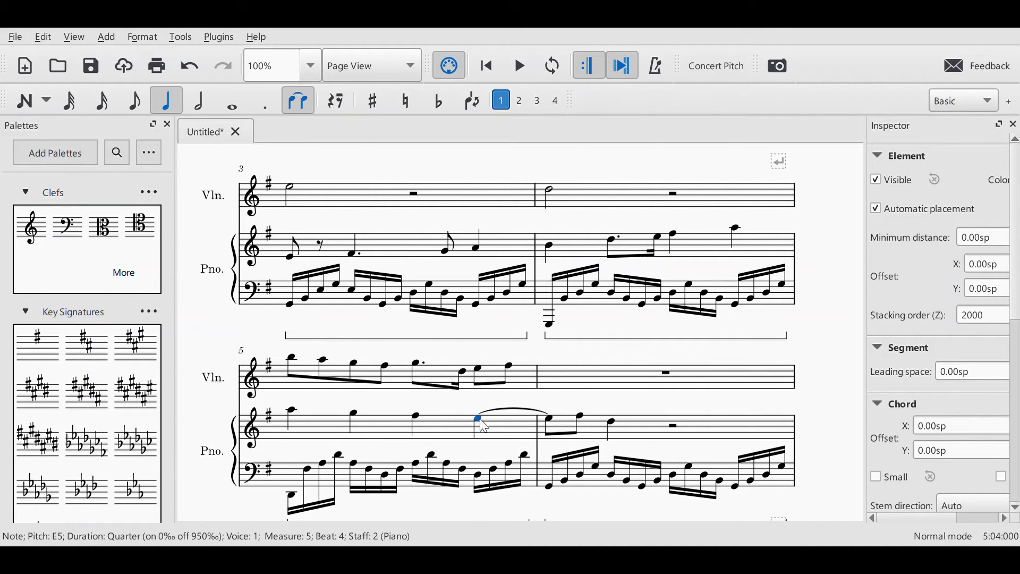
pyautogui.click(295, 359)
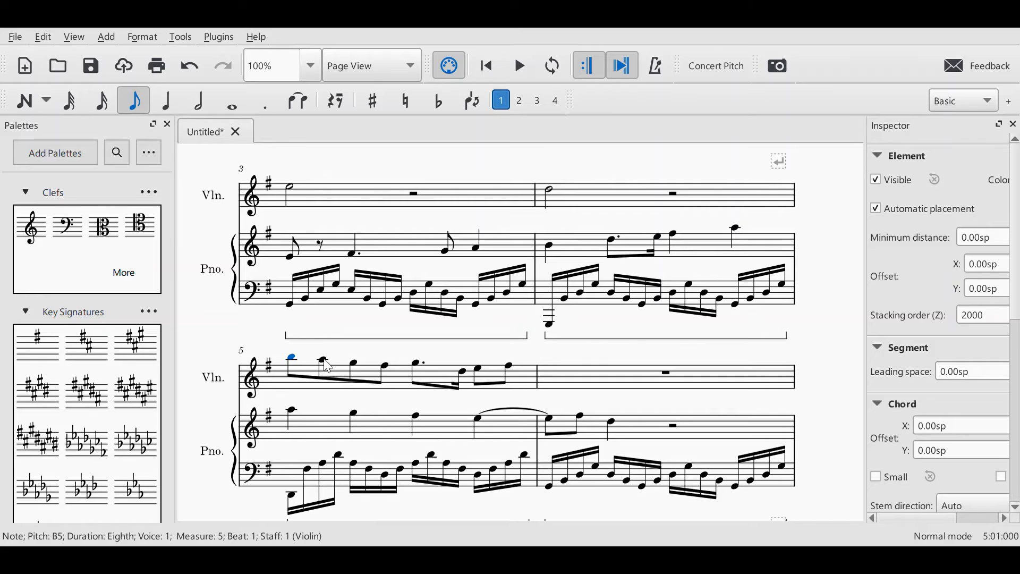
# Step: Audition the violin's and piano's eighth notes on beat 4 of measure 2 to compare them
pyautogui.scroll(5, 829, 446)
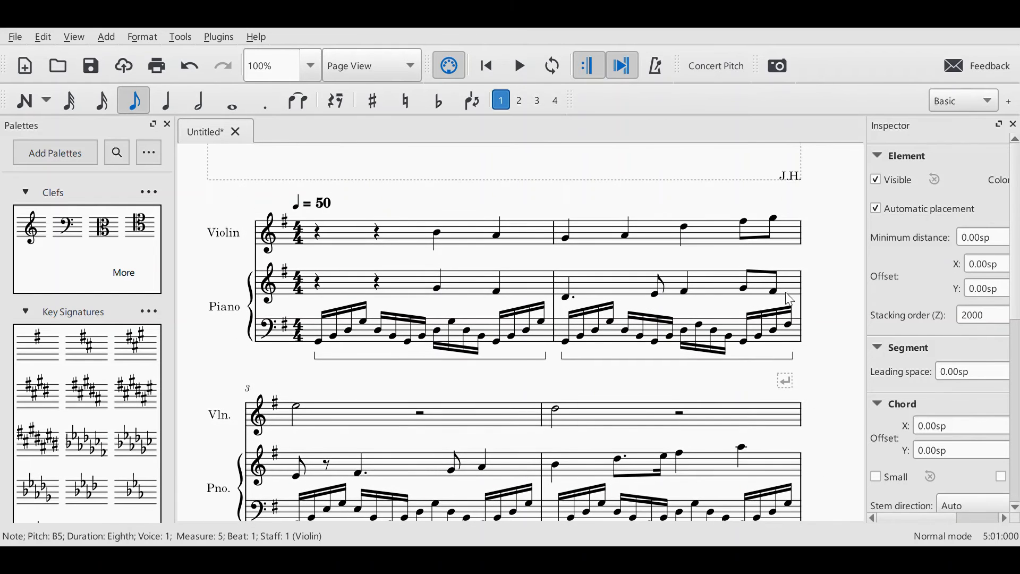
pyautogui.click(744, 221)
pyautogui.click(773, 219)
pyautogui.click(744, 288)
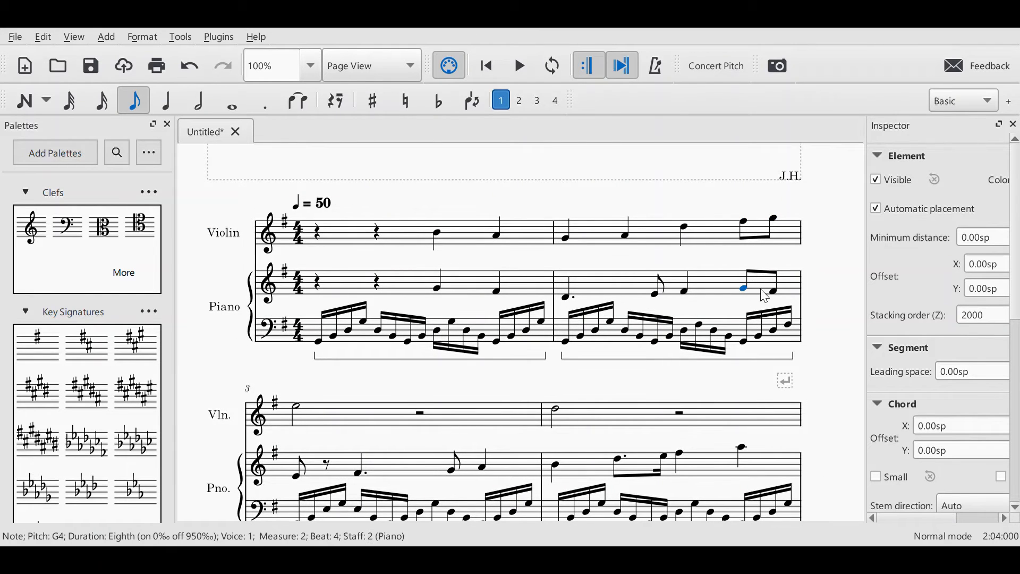
pyautogui.click(773, 291)
pyautogui.scroll(-5, 831, 381)
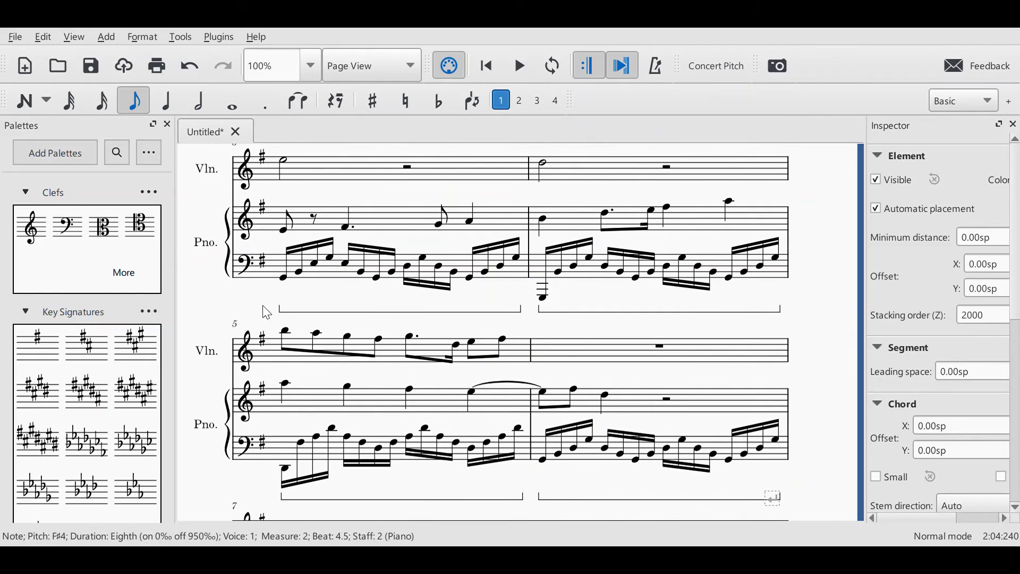
# Step: Audition the violin's opening eighth notes B5, A5, G5 and F♯5 in measure 5
pyautogui.click(285, 333)
pyautogui.click(314, 351)
pyautogui.click(317, 334)
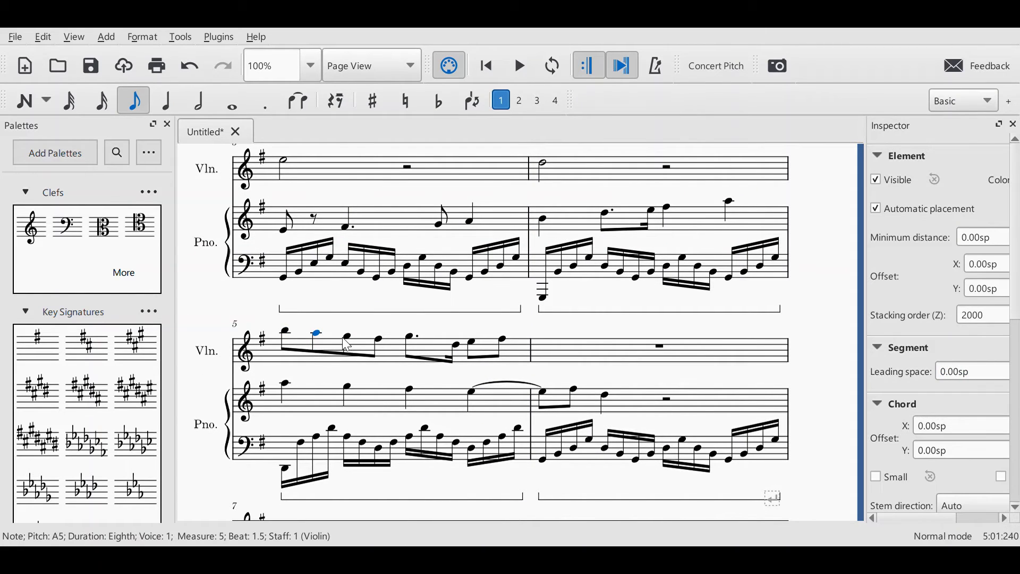
pyautogui.click(347, 337)
pyautogui.click(379, 343)
# Step: Play from the violin's B5 at the start of measure 5 into measure 7
pyautogui.click(289, 337)
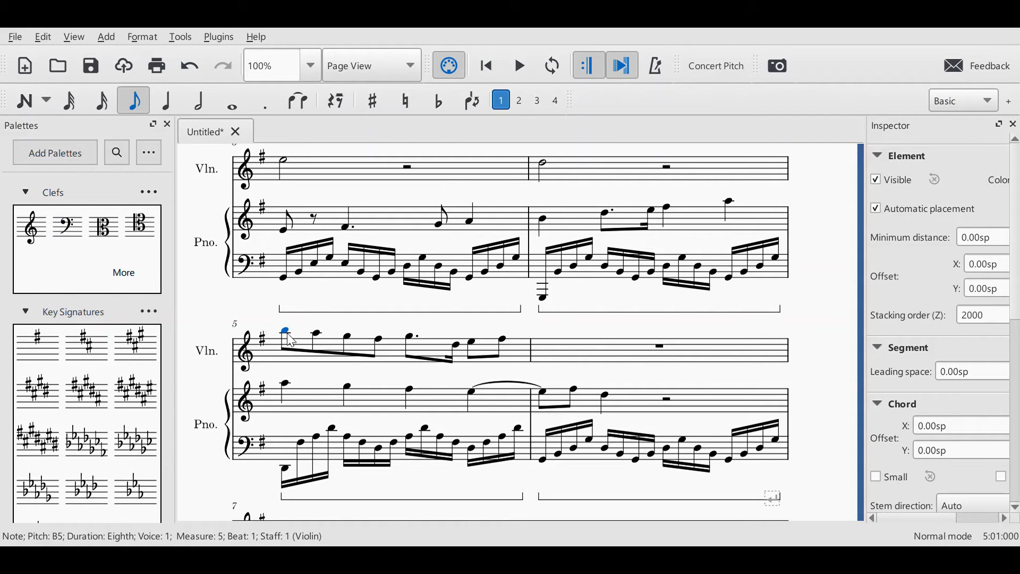
pyautogui.click(520, 66)
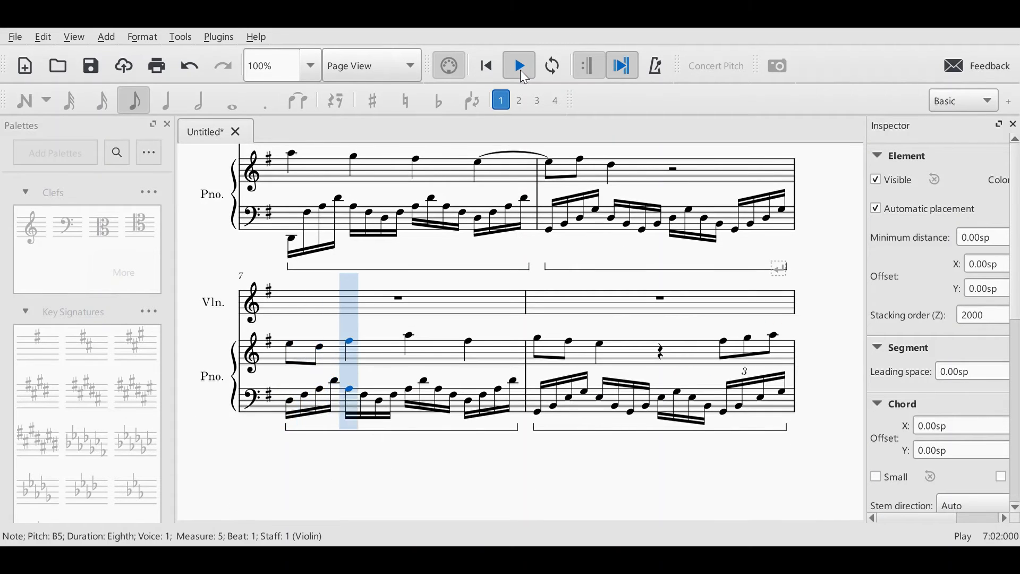
pyautogui.click(519, 68)
# Step: Enter eighth notes E5 and D5 on beat 2 and a quarter note F♯5 on beat 3 of the violin's measure 7
pyautogui.click(399, 311)
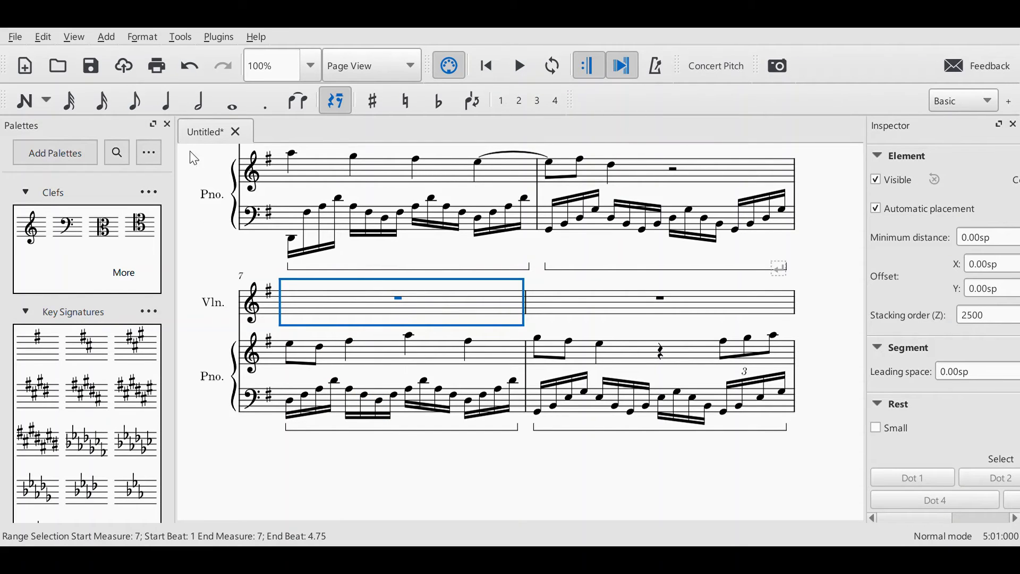
pyautogui.click(291, 344)
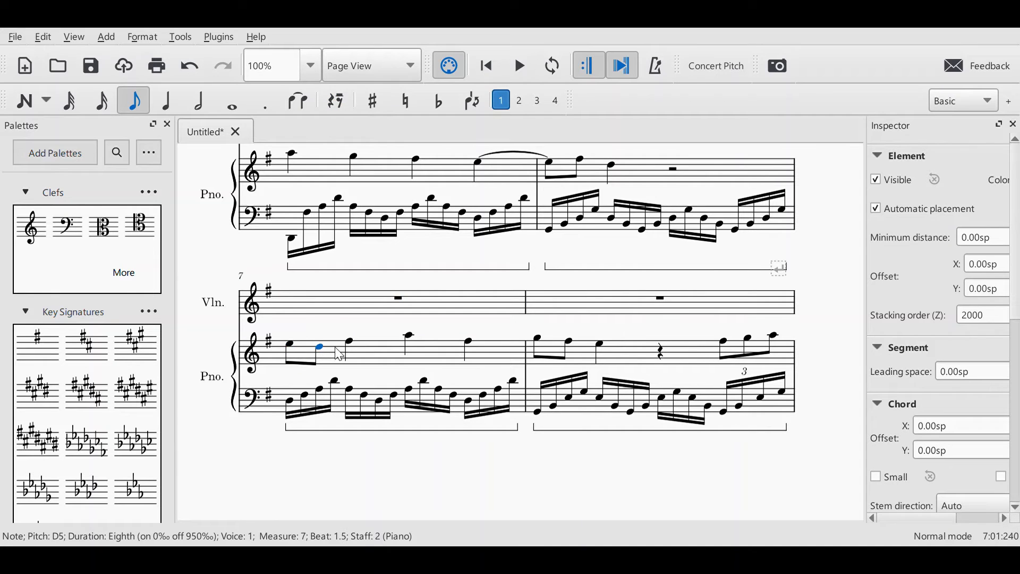
pyautogui.click(400, 310)
pyautogui.click(167, 104)
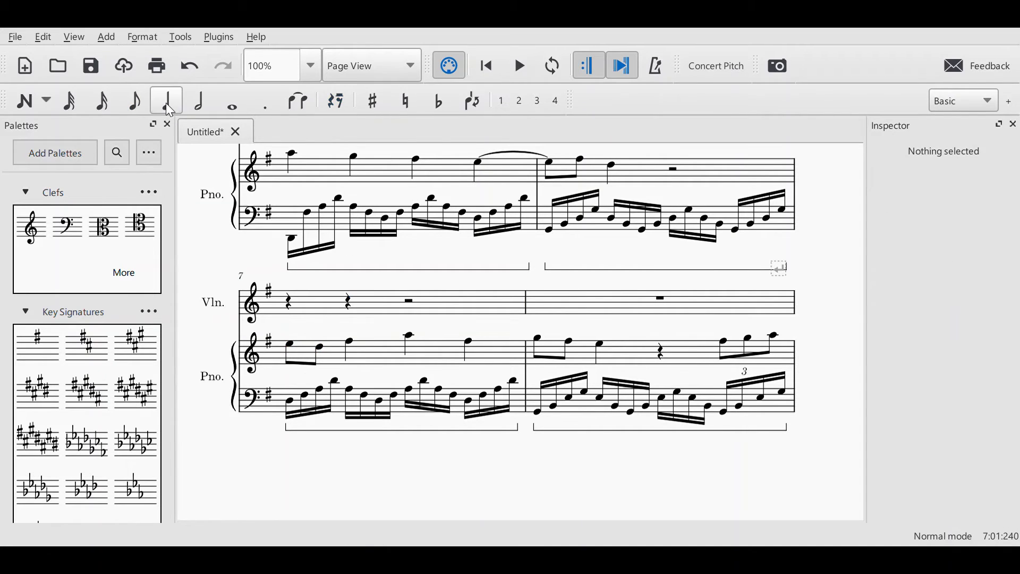
pyautogui.click(349, 304)
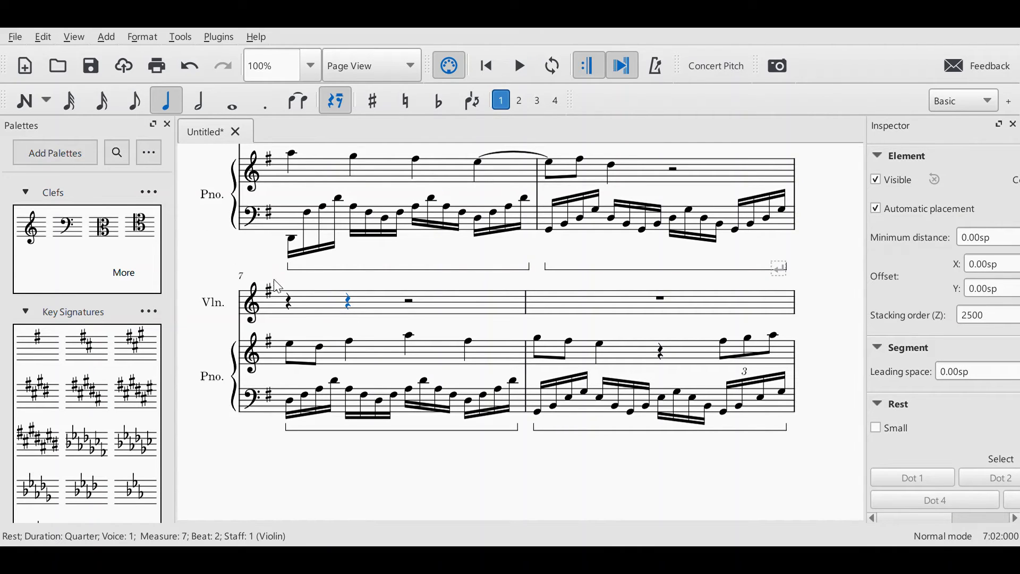
pyautogui.click(137, 105)
pyautogui.press('n')
pyautogui.press('e')
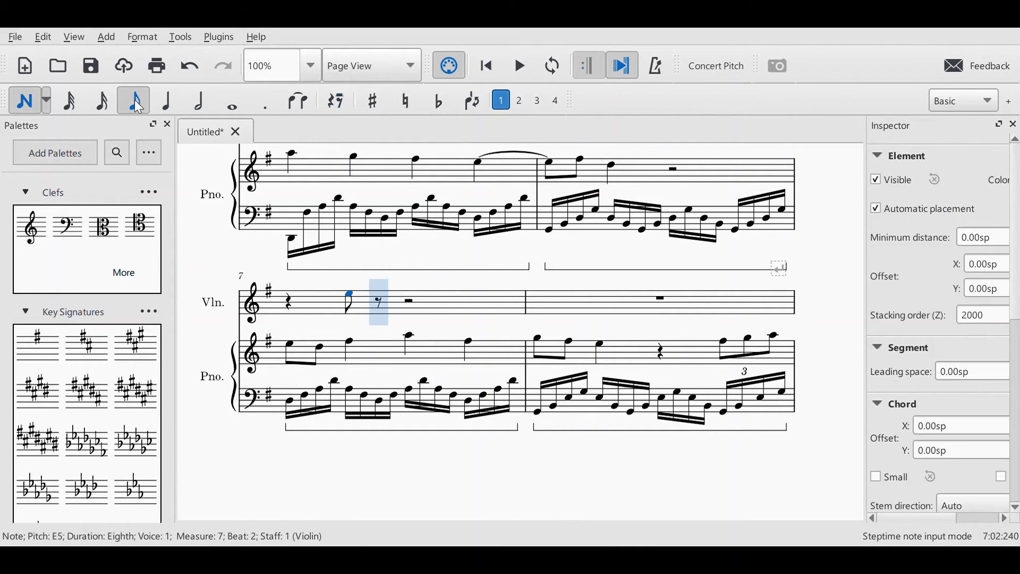
pyautogui.press('d')
pyautogui.press('f')
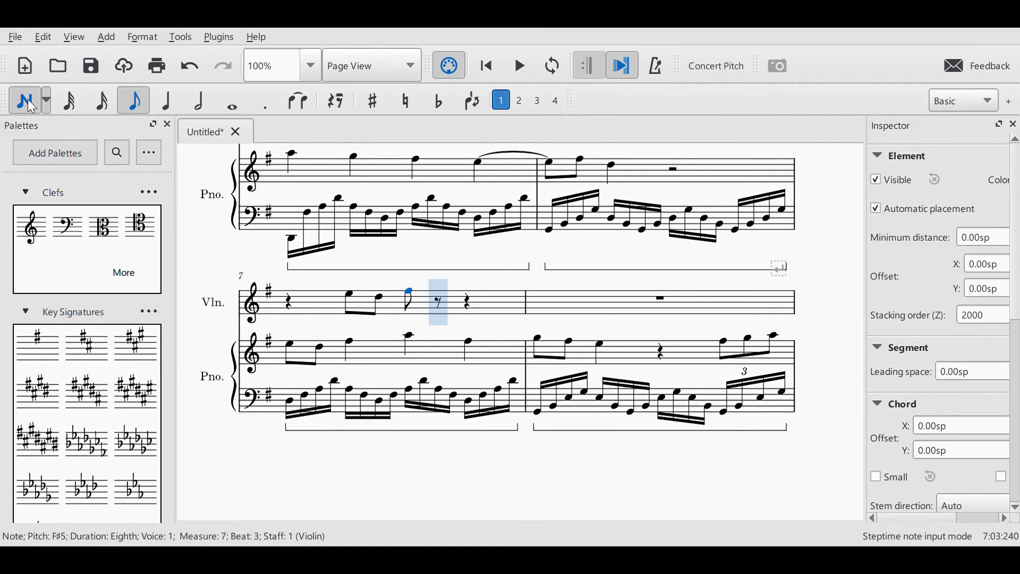
pyautogui.press('Escape')
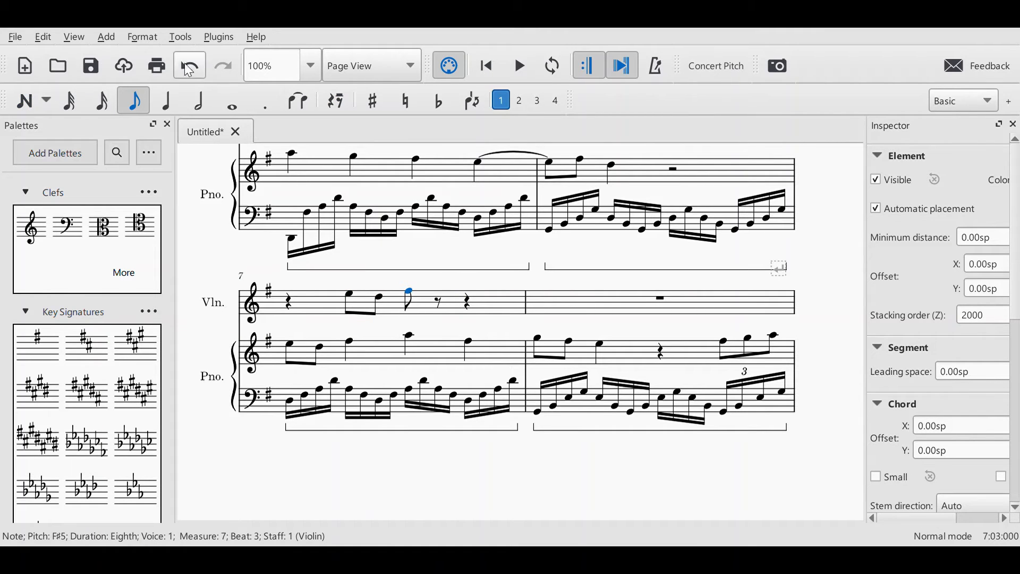
pyautogui.click(168, 101)
# Step: Tie the violin's last F♯5 in measure 5 to a dotted quarter F♯5 at the start of measure 6
pyautogui.scroll(10, 861, 245)
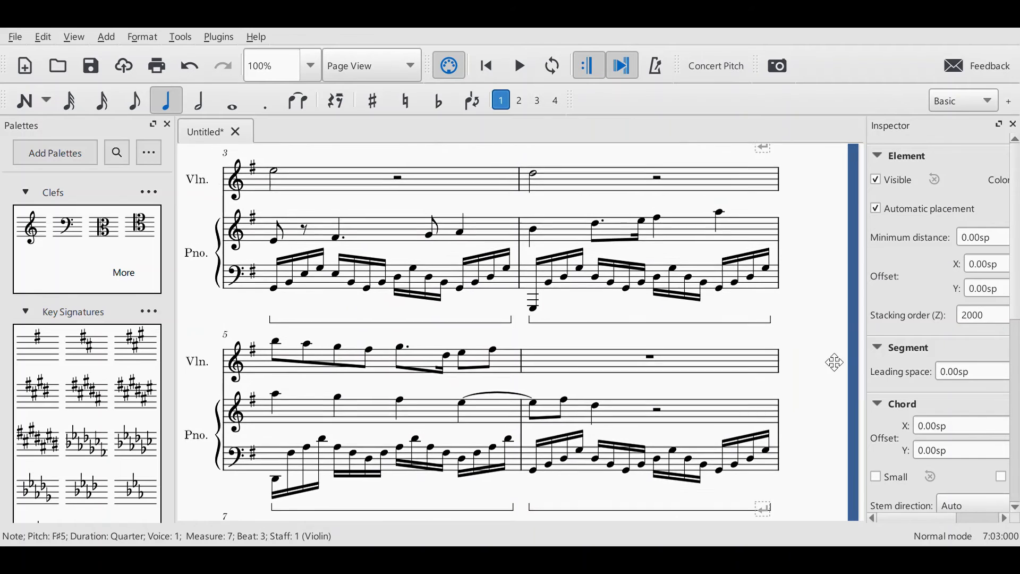
pyautogui.scroll(5, 838, 437)
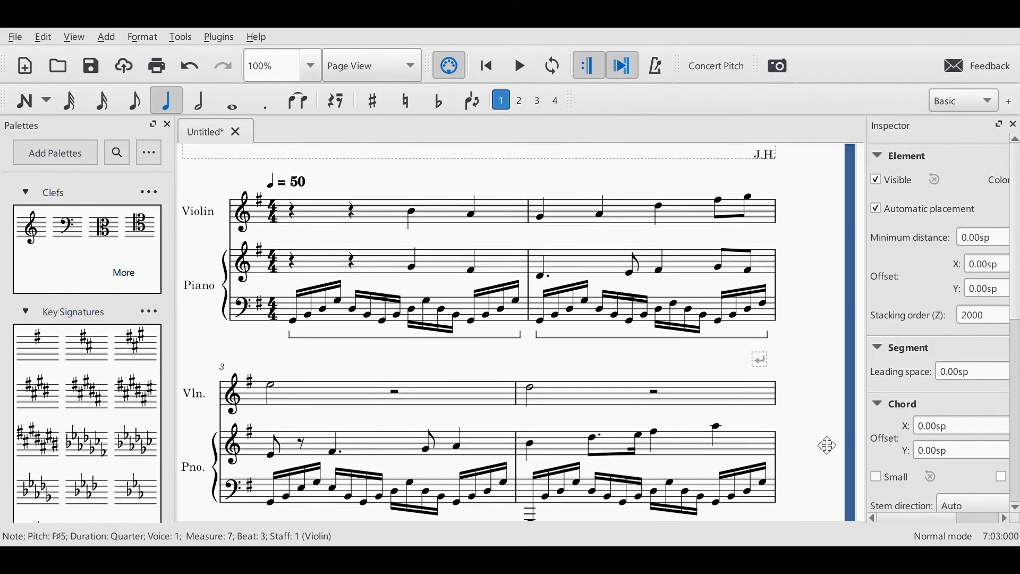
pyautogui.scroll(-7, 838, 434)
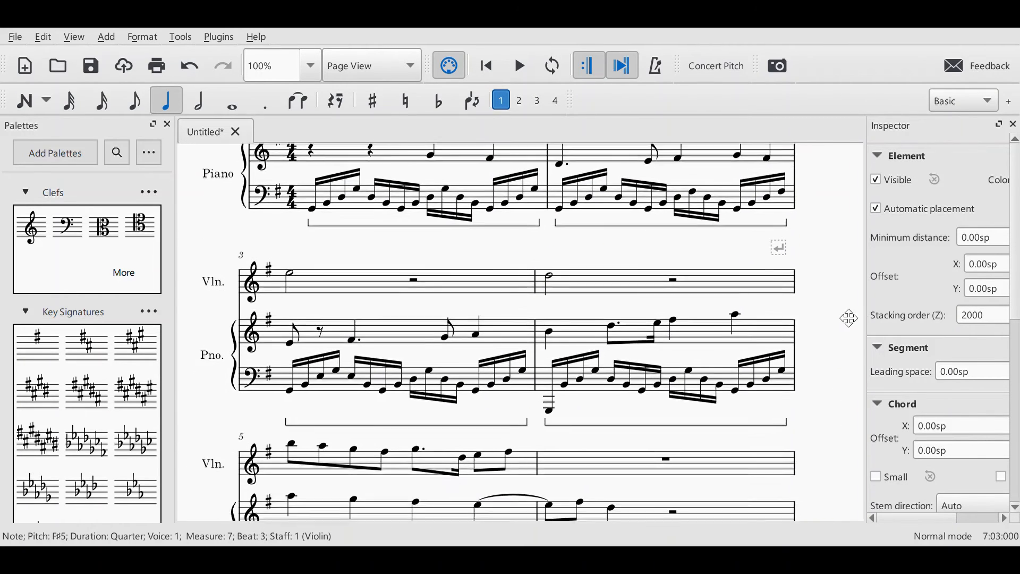
pyautogui.moveTo(854, 410); pyautogui.dragTo(774, 371)
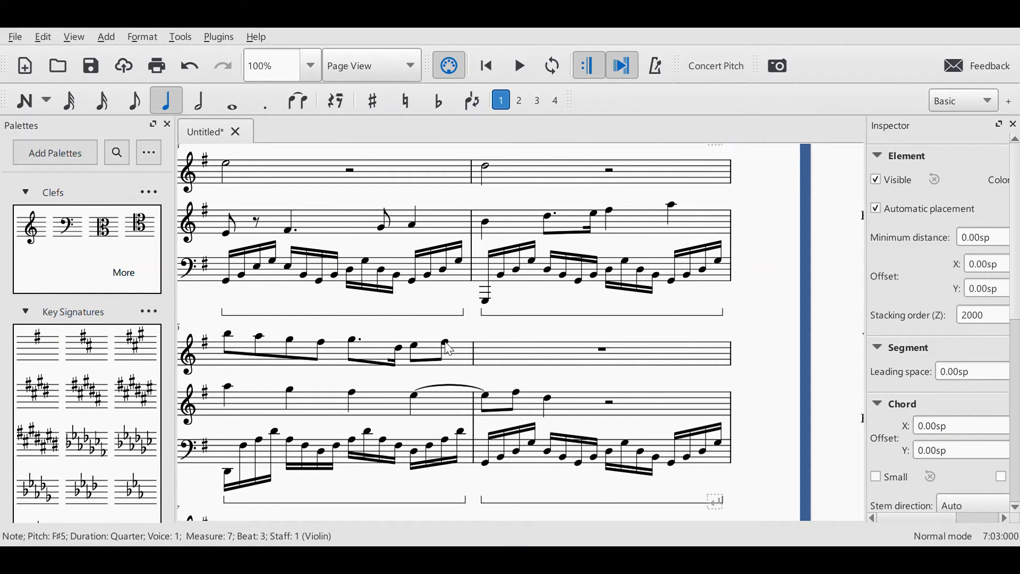
pyautogui.click(416, 346)
pyautogui.click(446, 343)
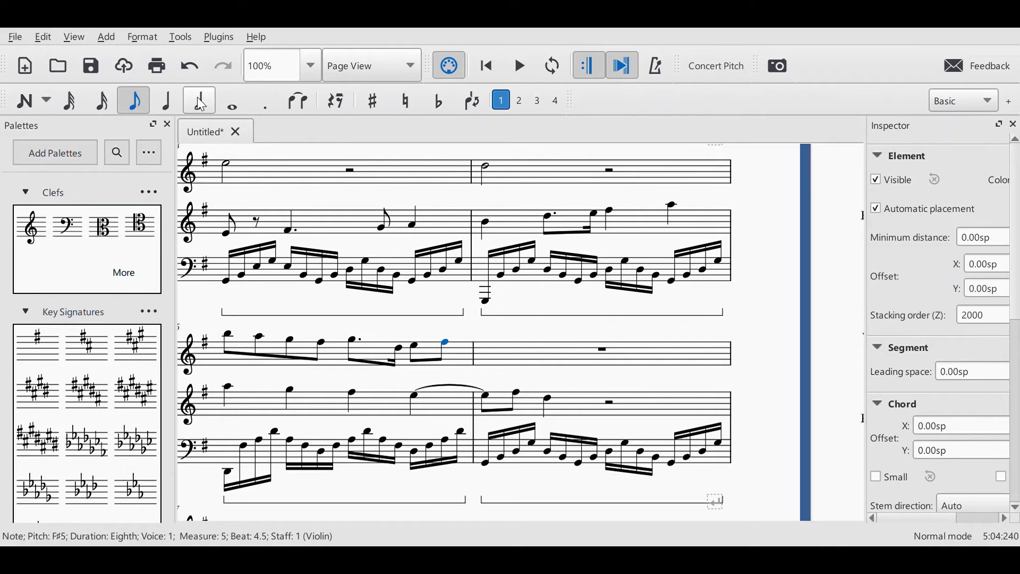
pyautogui.press('+')
# Step: Play measure 7 from the piano's opening E5 up to beat 4
pyautogui.moveTo(768, 342); pyautogui.dragTo(818, 202)
pyautogui.click(276, 438)
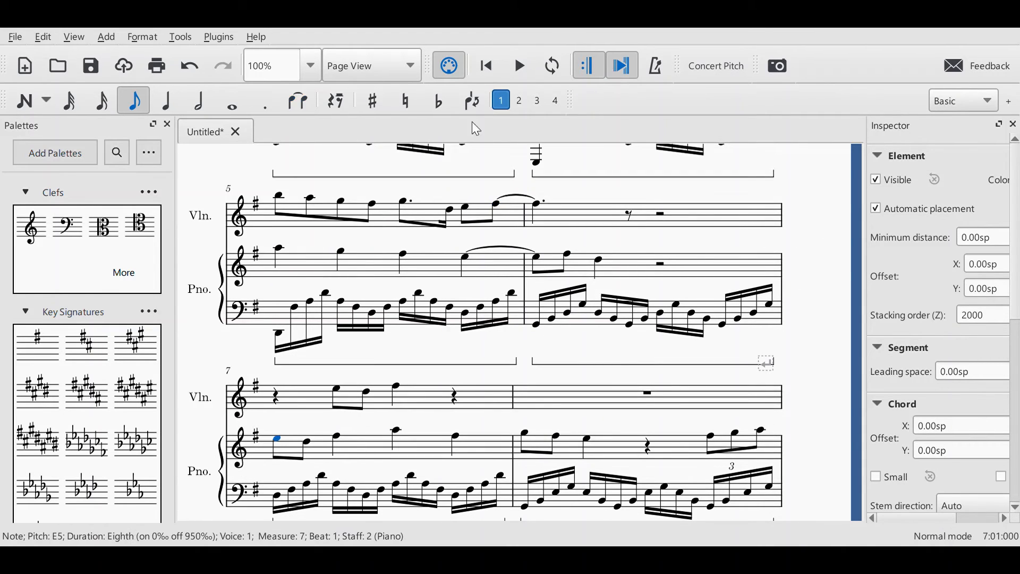
pyautogui.click(518, 69)
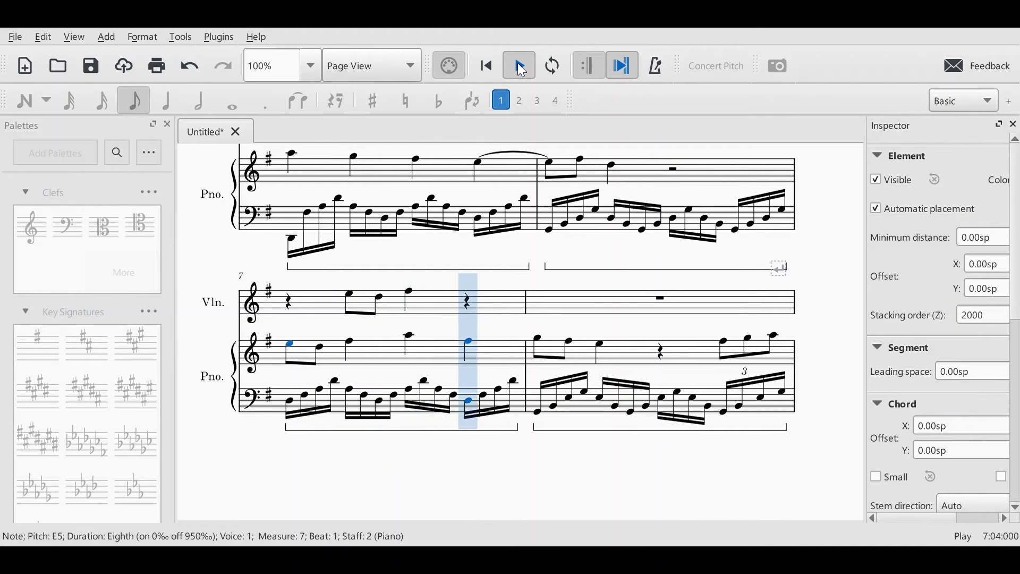
pyautogui.click(523, 71)
# Step: Fill beat 4 of the violin's measure 7 with a quarter note A5
pyautogui.click(468, 303)
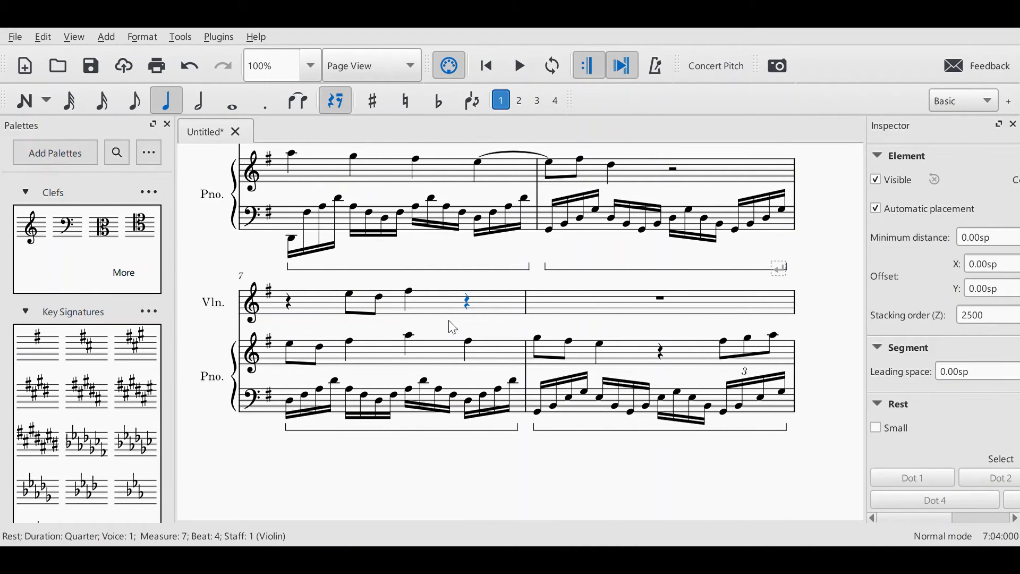
pyautogui.press('a')
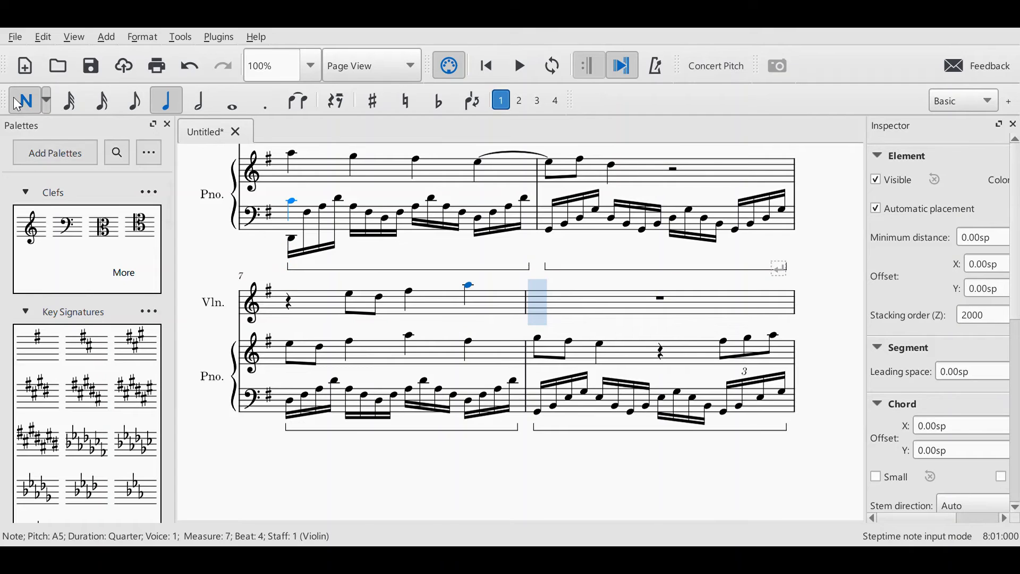
pyautogui.press('Escape')
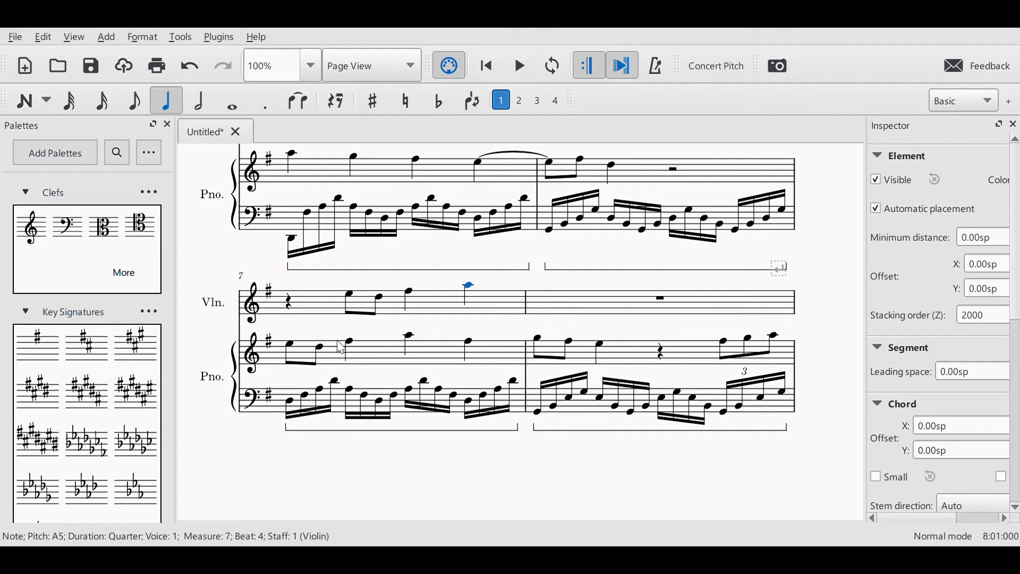
# Step: Play from the violin's F♯5 on beat 3 of measure 7 into measure 8
pyautogui.click(413, 293)
pyautogui.click(521, 68)
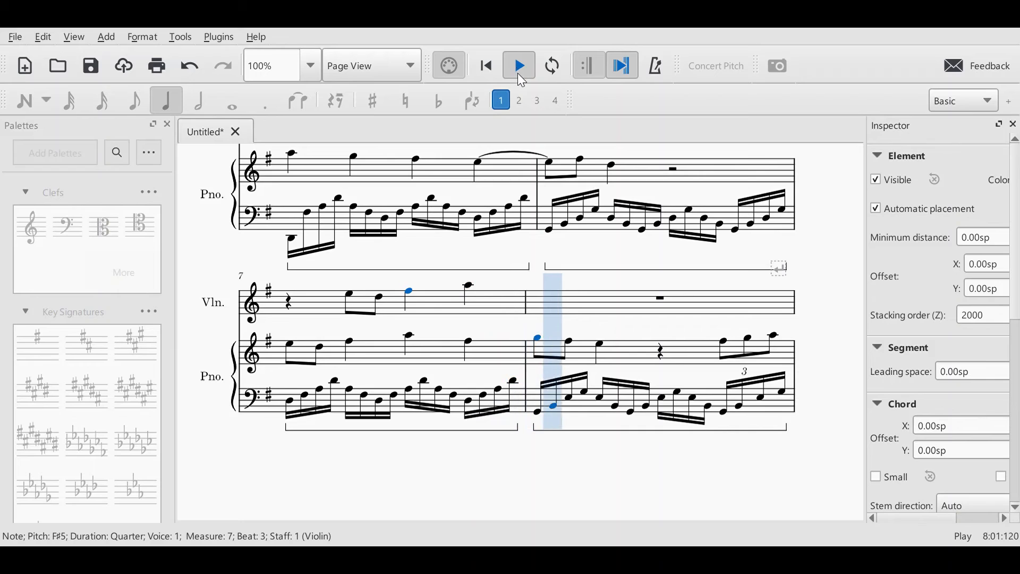
pyautogui.click(520, 69)
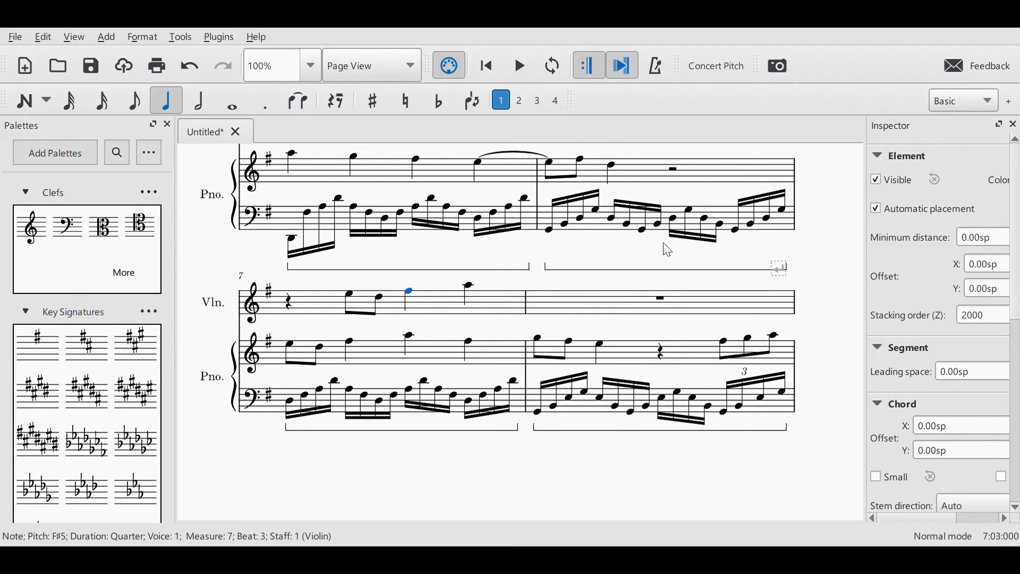
# Step: Enter quarter notes E5, D5 and C5 on the first three beats of the violin's measure 8
pyautogui.click(659, 301)
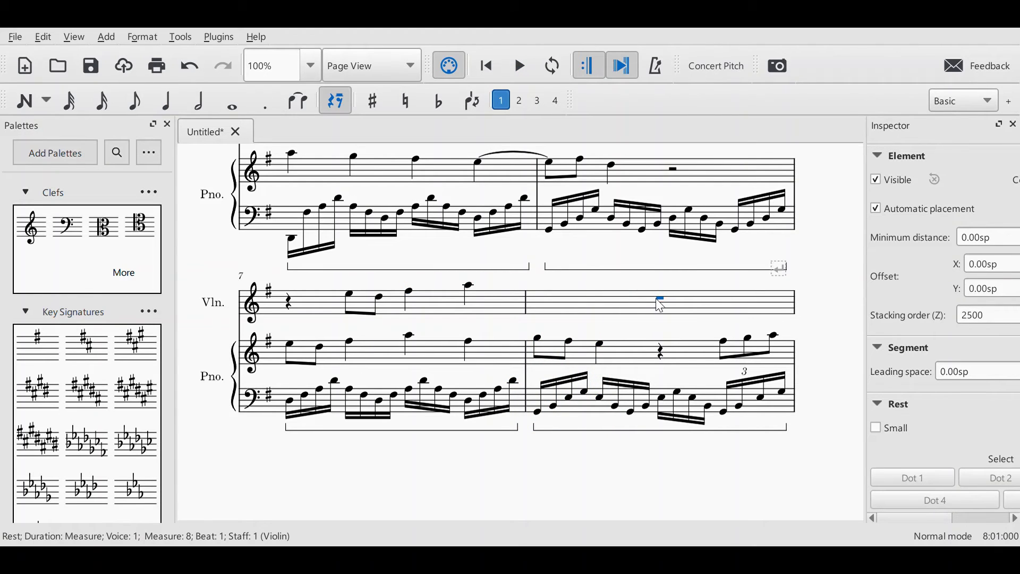
pyautogui.click(167, 109)
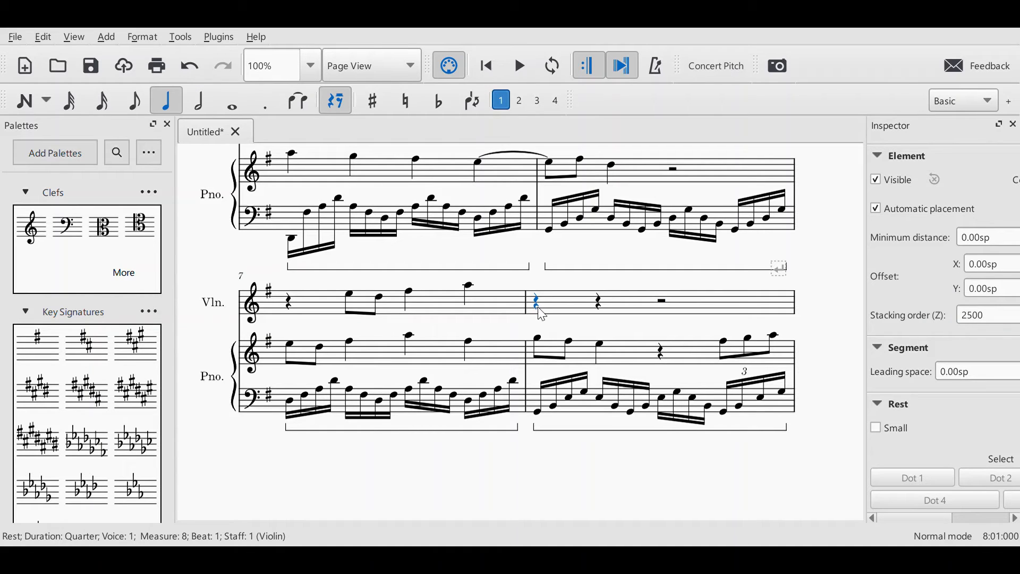
pyautogui.click(539, 340)
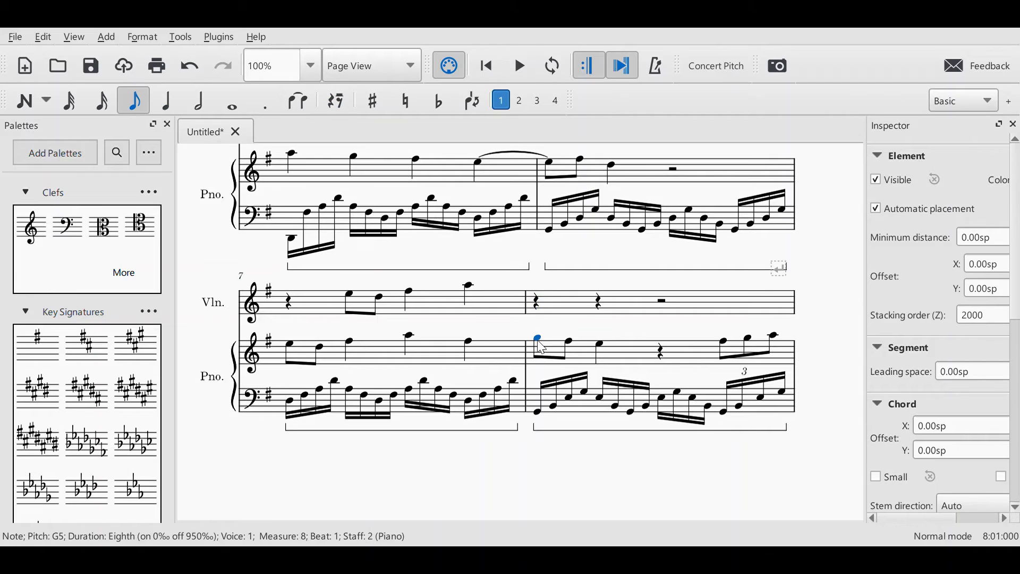
pyautogui.click(540, 303)
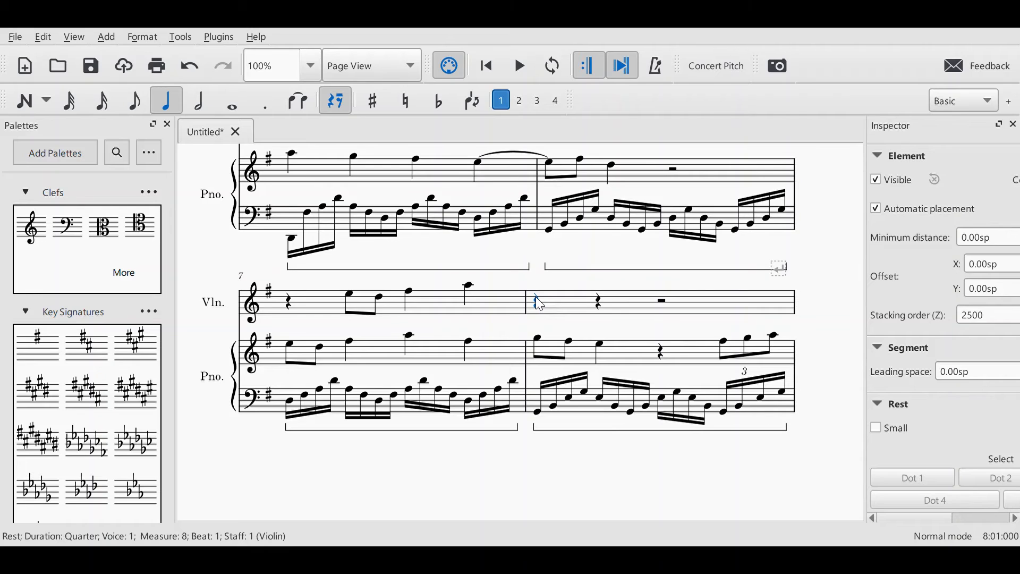
pyautogui.press('n')
pyautogui.press('e')
pyautogui.press('d')
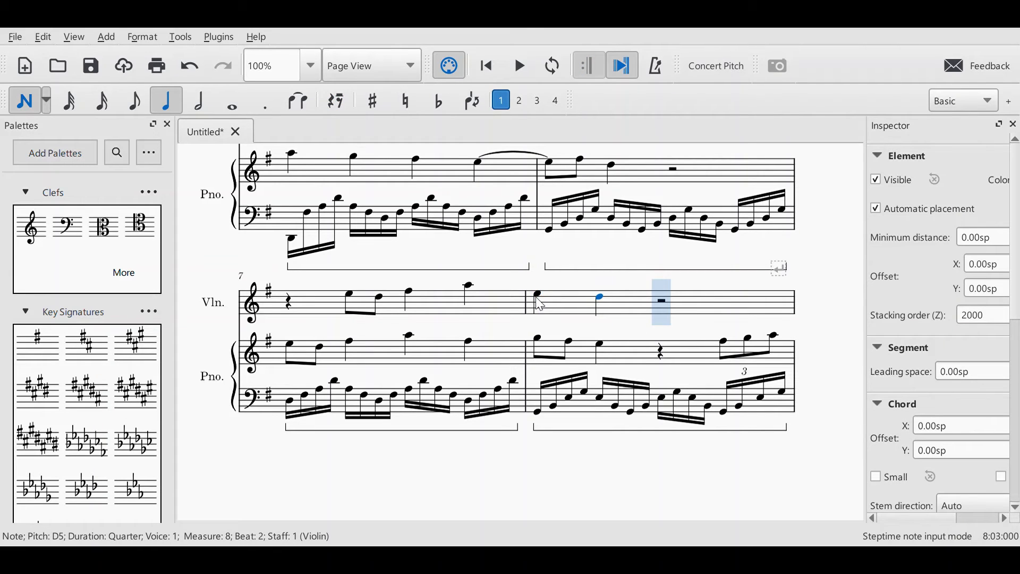
pyautogui.press('c')
pyautogui.click(26, 107)
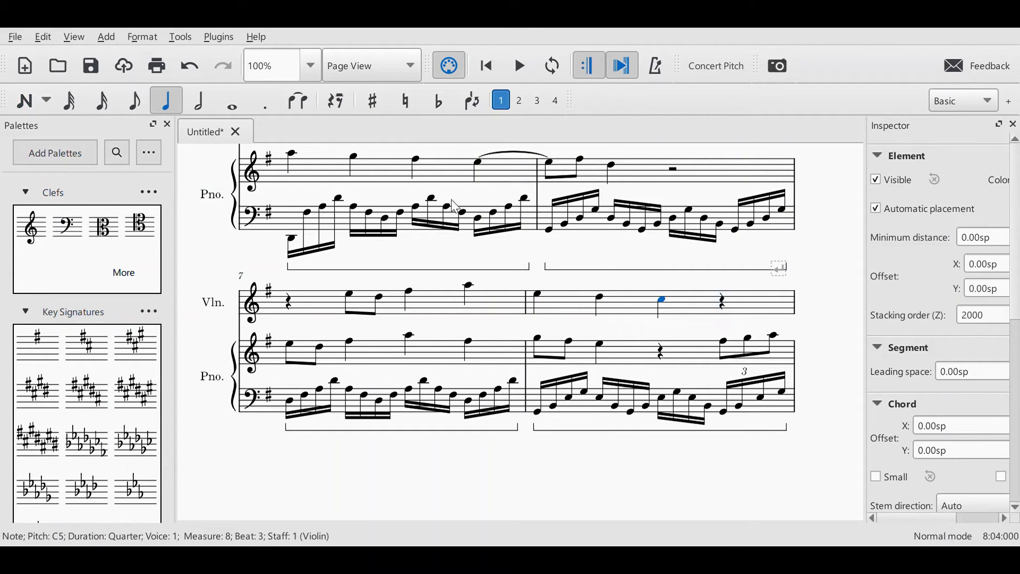
# Step: Shorten the violin's E5 in measure 8 to an eighth note and add an eighth note D5 right after it
pyautogui.click(538, 295)
pyautogui.click(134, 101)
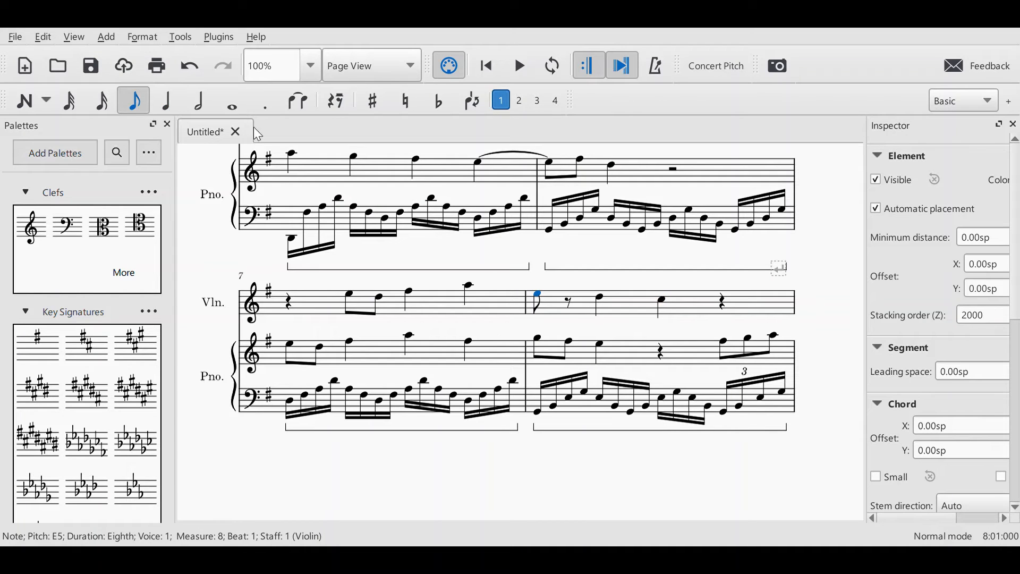
pyautogui.click(568, 303)
pyautogui.press('n')
pyautogui.press('d')
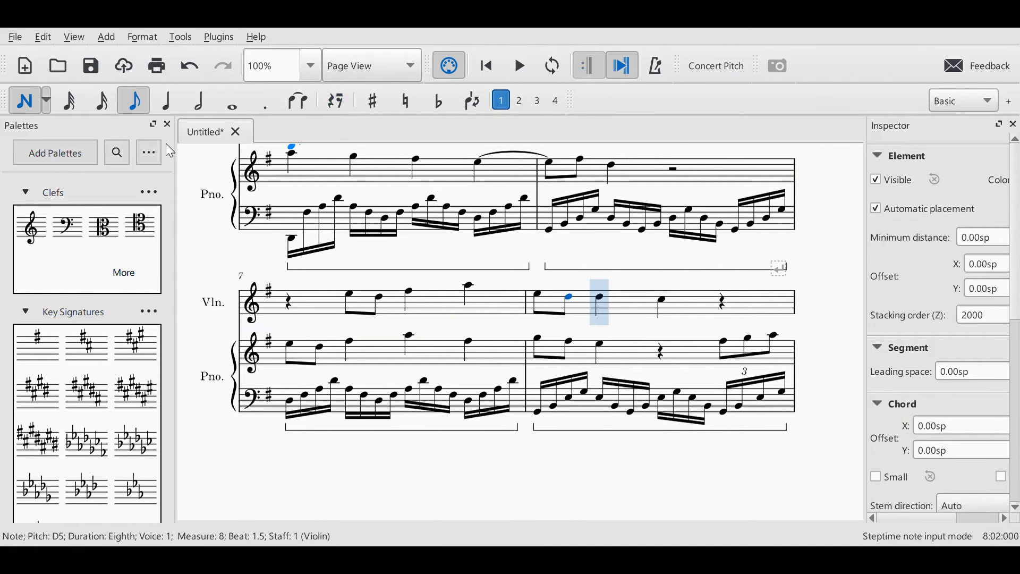
pyautogui.press('Escape')
# Step: Lower the violin's quarter note D5 on beat 2 of measure 8 to C5
pyautogui.click(601, 299)
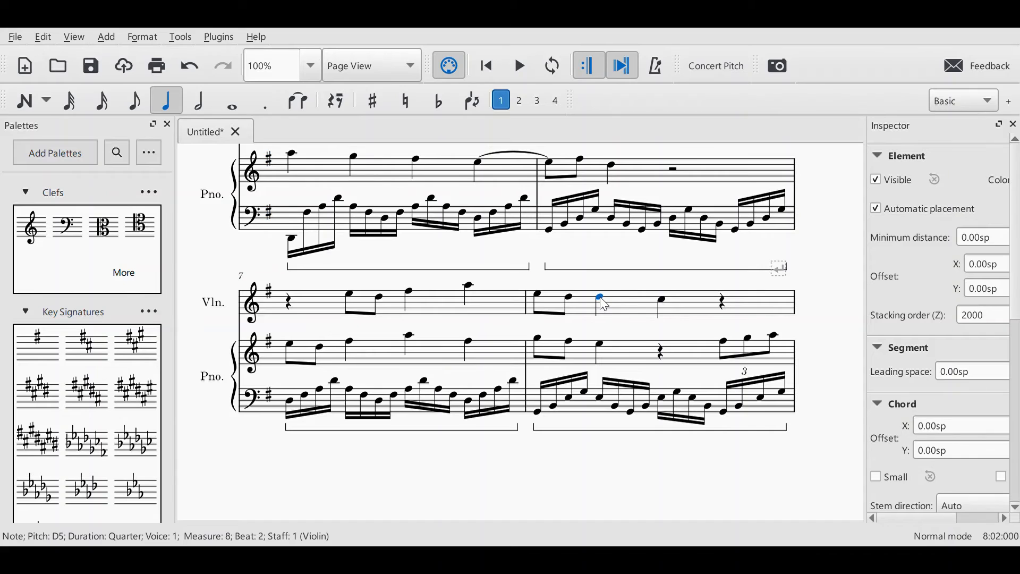
pyautogui.press('n')
pyautogui.press('Down')
pyautogui.press('Escape')
# Step: Play into measure 8 from the violin's F♯5 on beat 3 of measure 7, and again from the piano's first note of measure 7
pyautogui.click(410, 292)
pyautogui.click(519, 66)
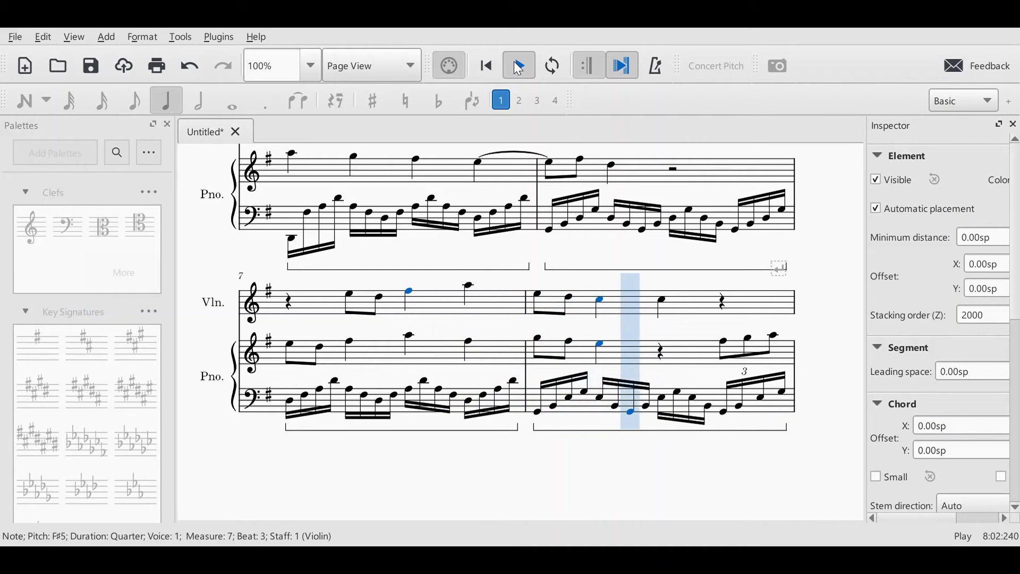
pyautogui.click(519, 67)
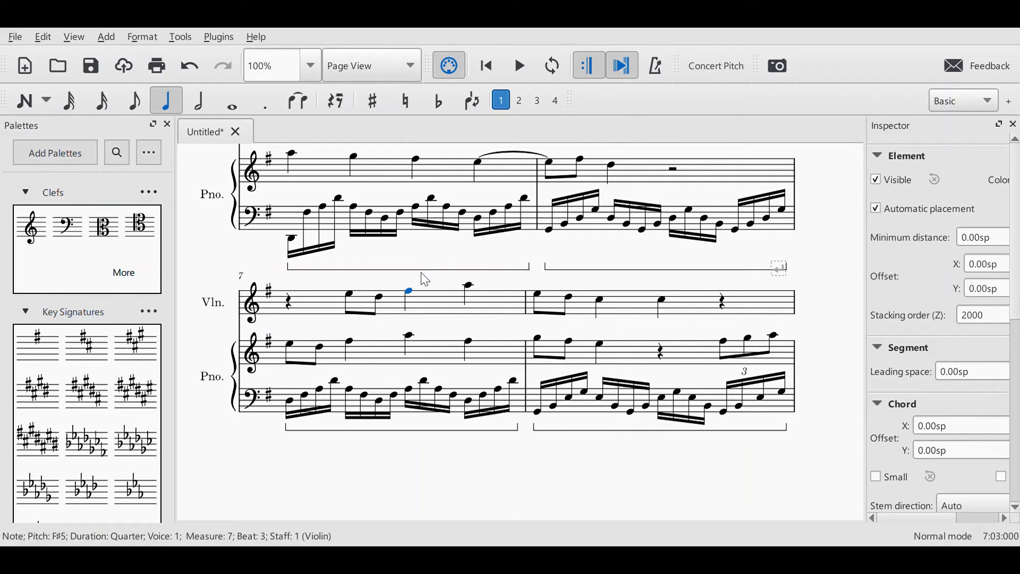
pyautogui.click(291, 344)
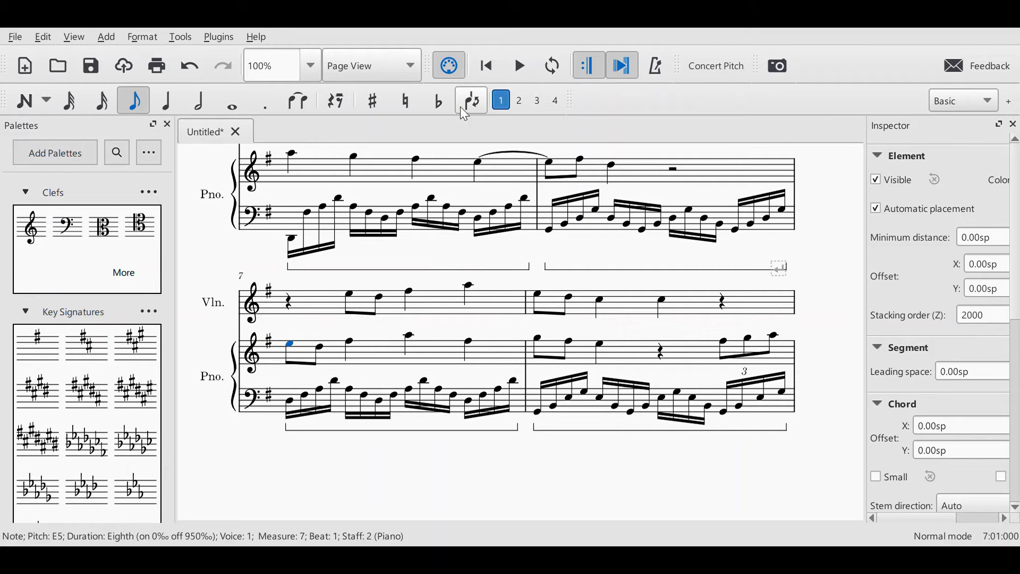
pyautogui.click(521, 65)
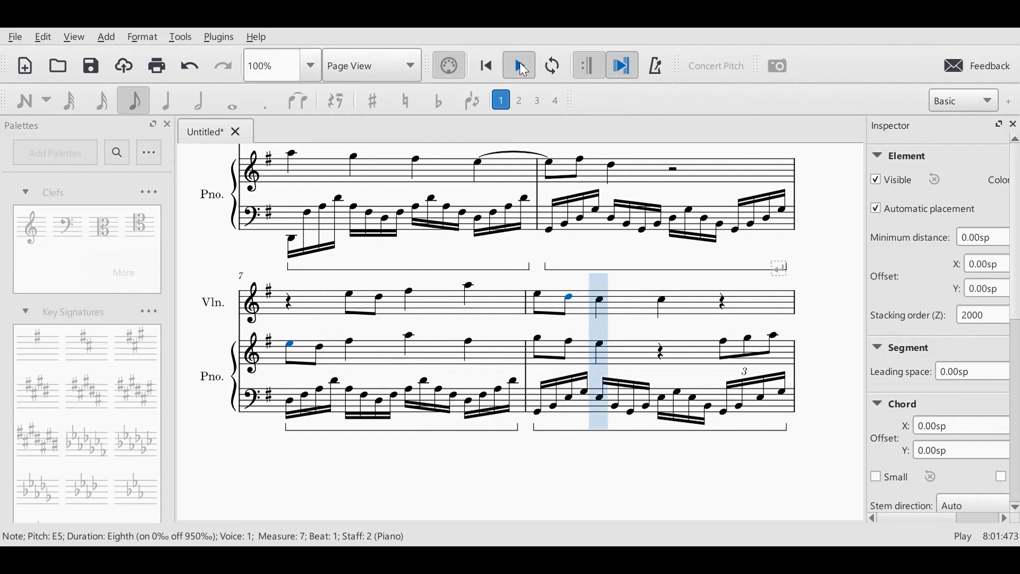
pyautogui.press('space')
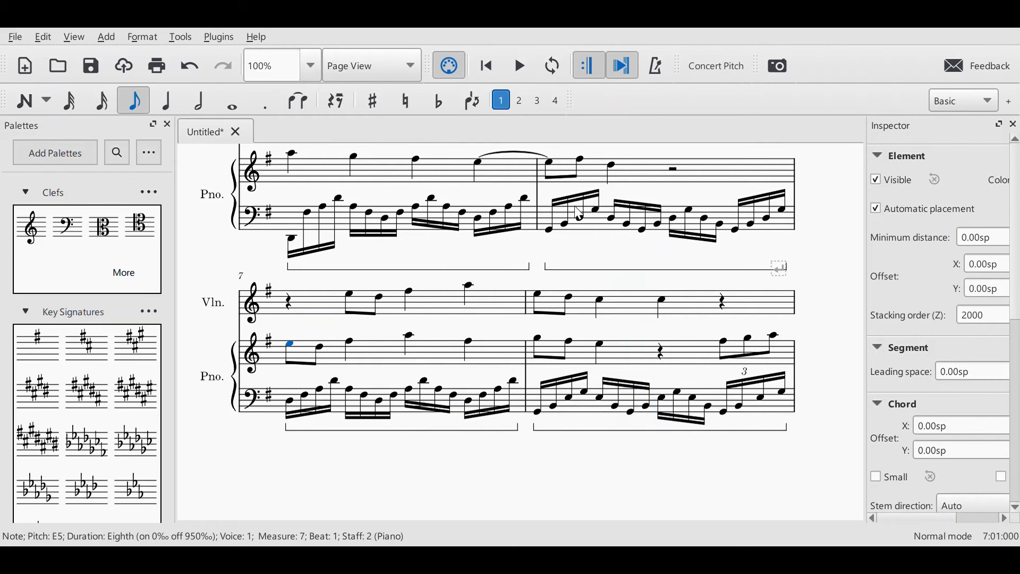
# Step: Raise the violin's quarter note C5 on beat 2 of measure 8 to E5
pyautogui.click(601, 303)
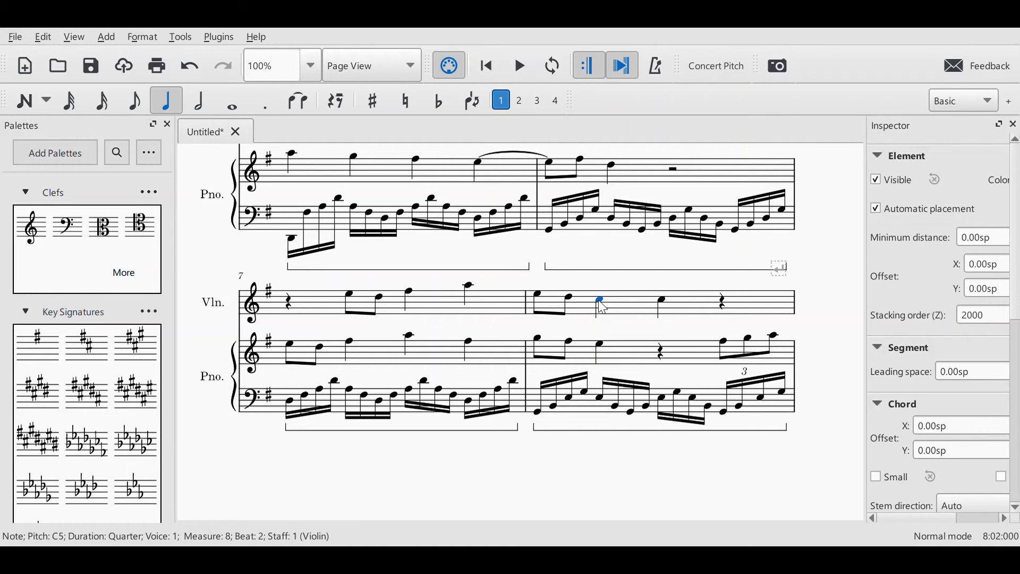
pyautogui.press('Up')
pyautogui.press('Up')
pyautogui.press('Up')
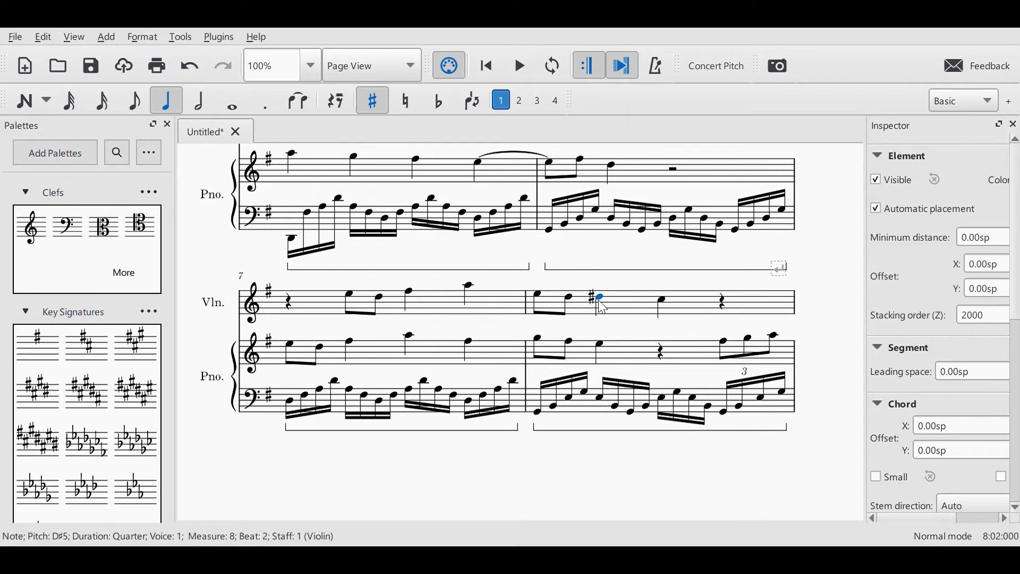
pyautogui.press('Up')
# Step: Play the start of measure 8 from the violin's first eighth note
pyautogui.press('Left')
pyautogui.press('Left')
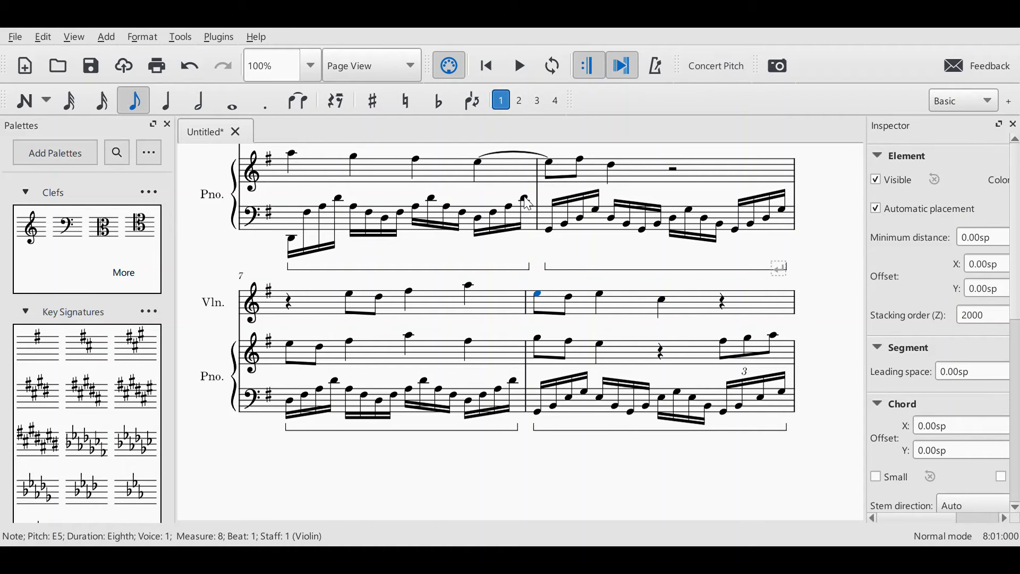
pyautogui.click(530, 72)
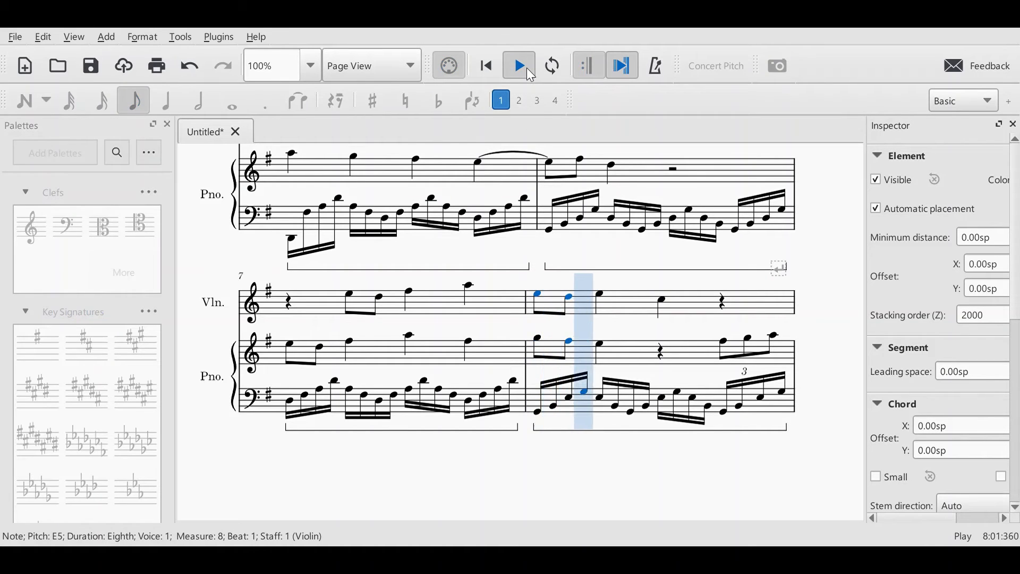
pyautogui.click(530, 74)
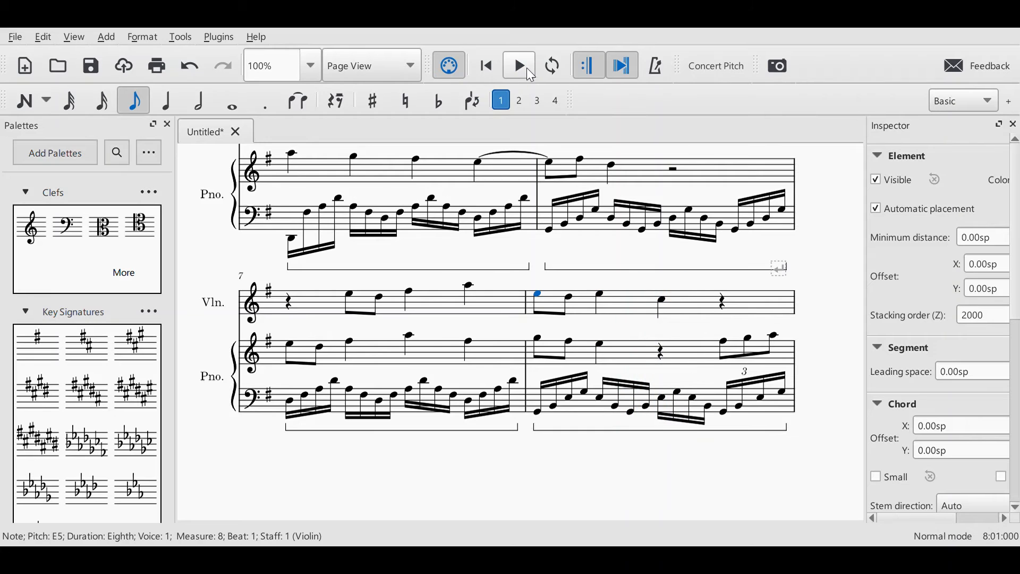
# Step: Raise the violin's quarter note C5 on beat 3 of measure 8 to F♯5
pyautogui.click(661, 301)
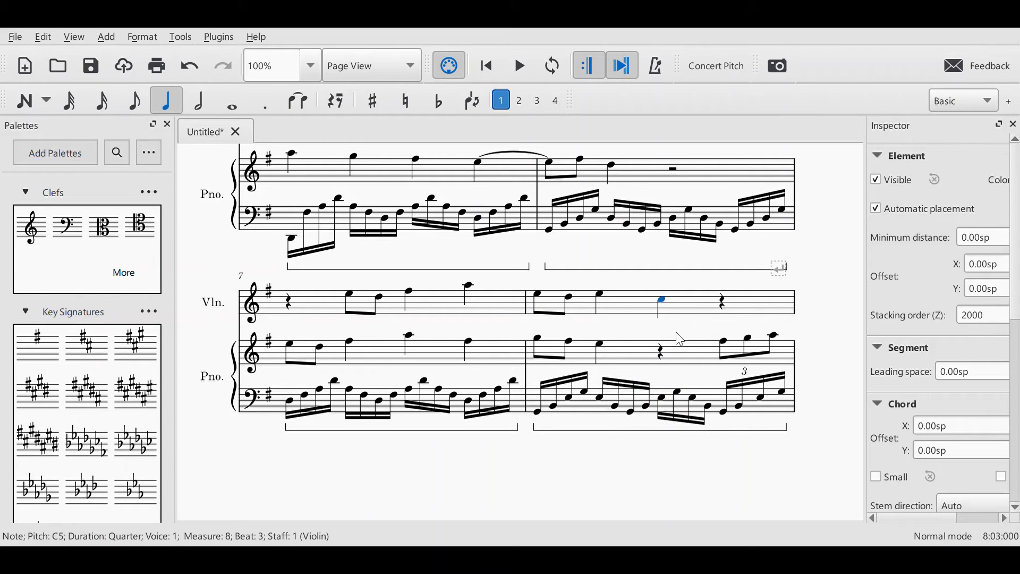
pyautogui.press('Up')
pyautogui.press('Up')
pyautogui.press('Up')
pyautogui.press('Up')
pyautogui.press('Up')
pyautogui.press('Up')
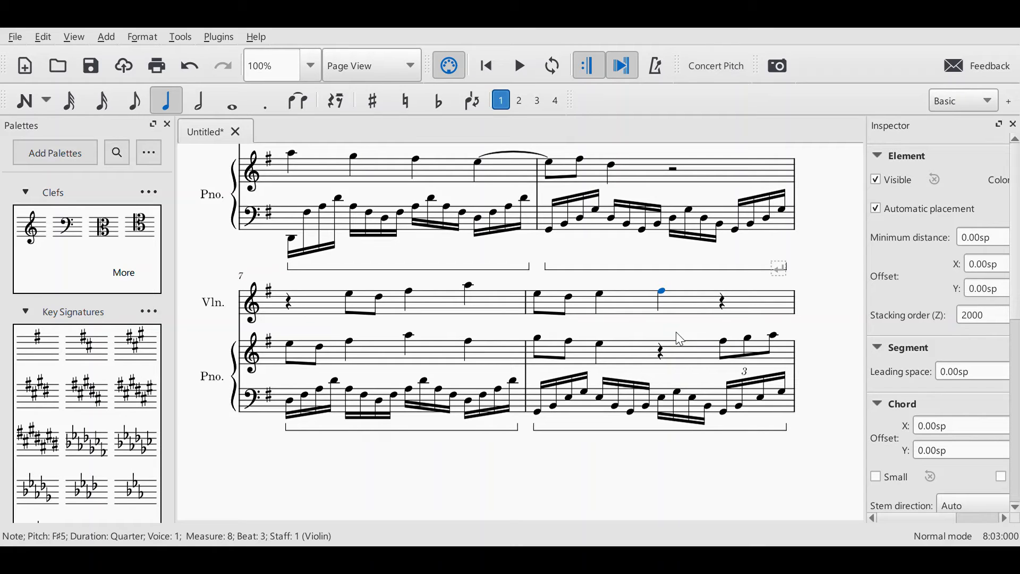
# Step: Play from the violin's first note of measure 8 into measure 9
pyautogui.click(538, 292)
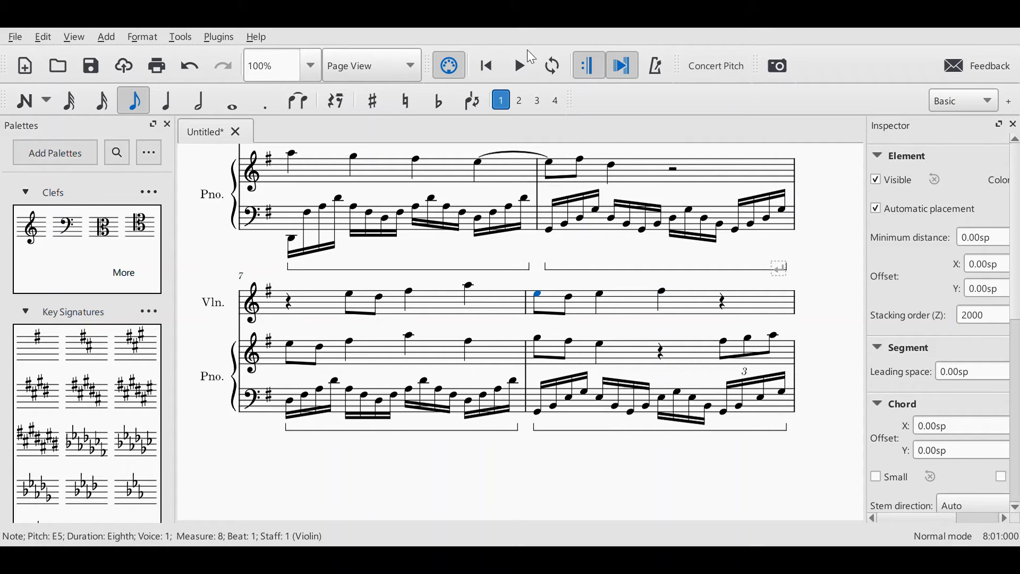
pyautogui.click(524, 66)
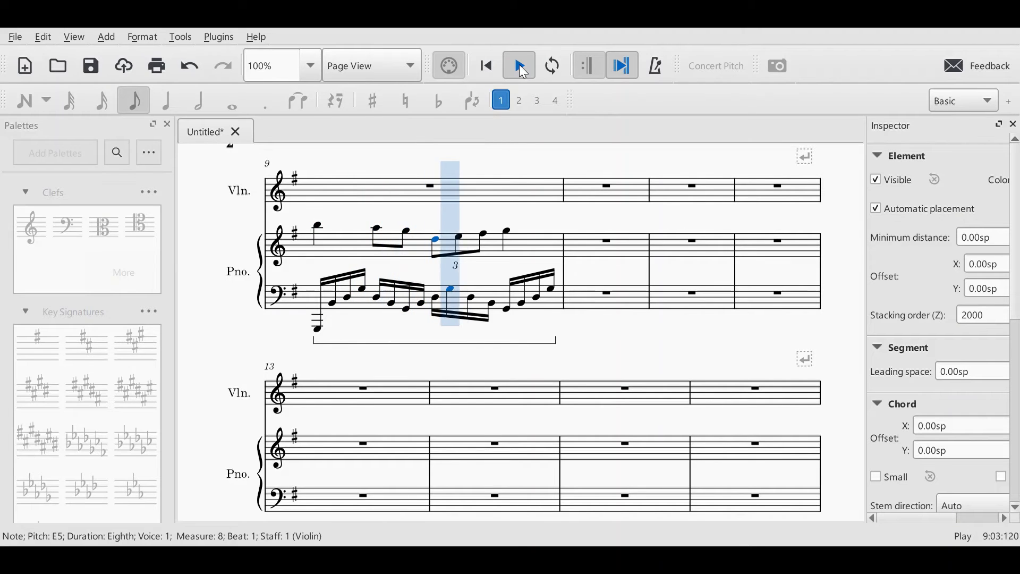
pyautogui.click(519, 66)
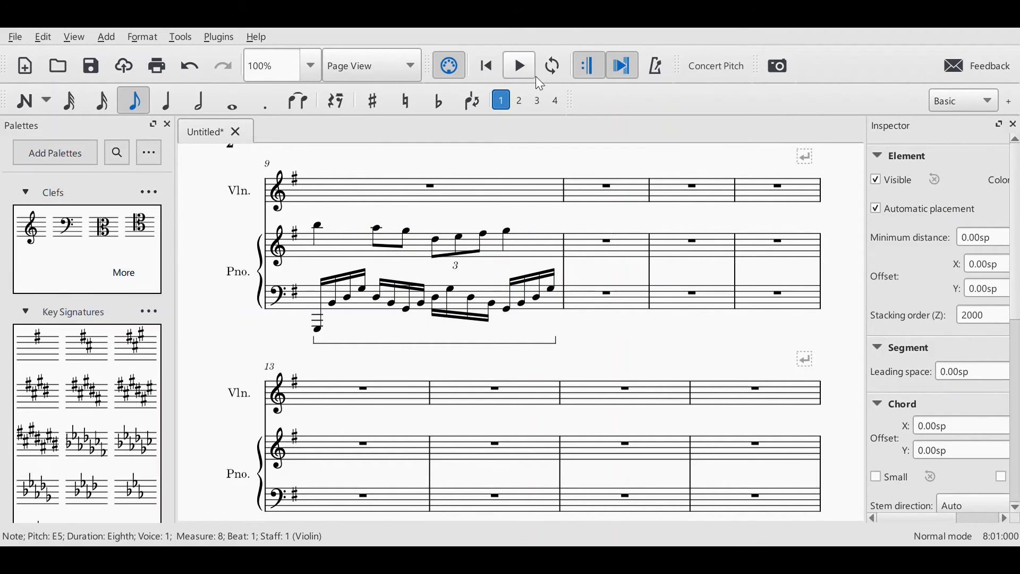
# Step: Enter a B5 on beat 1 of the violin's measure 9 and make it a half note
pyautogui.click(448, 287)
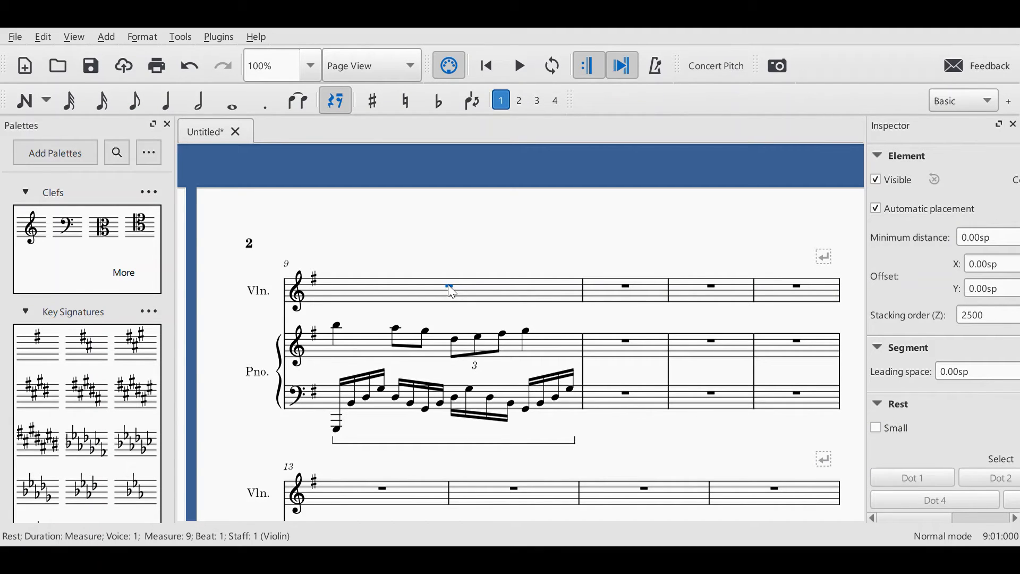
pyautogui.press('n')
pyautogui.press('b')
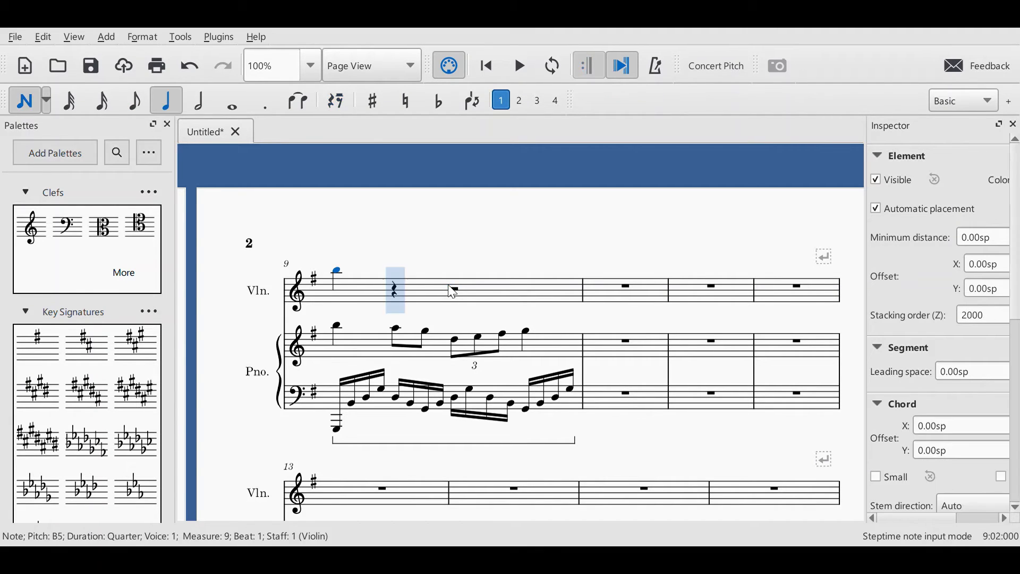
pyautogui.click(185, 101)
pyautogui.click(23, 109)
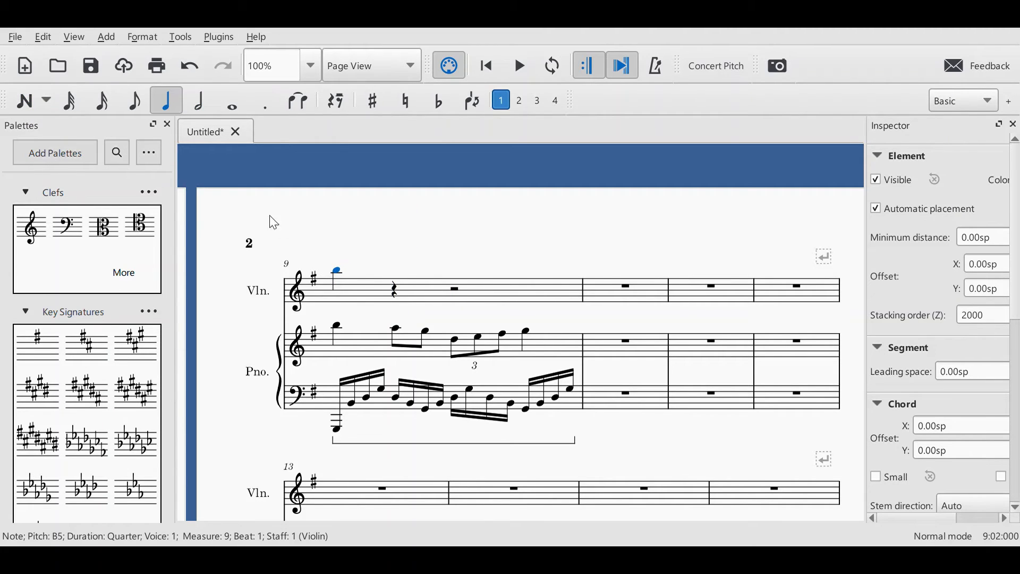
pyautogui.click(202, 101)
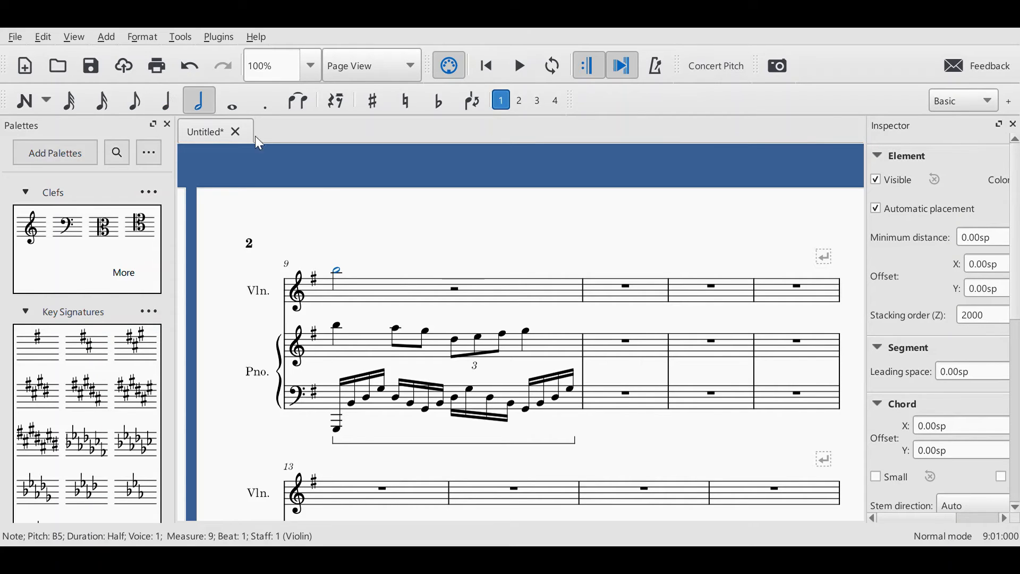
# Step: Enter a half note G5 on beat 3 of the violin's measure 9 and leave note input
pyautogui.click(459, 295)
pyautogui.press('n')
pyautogui.press('g')
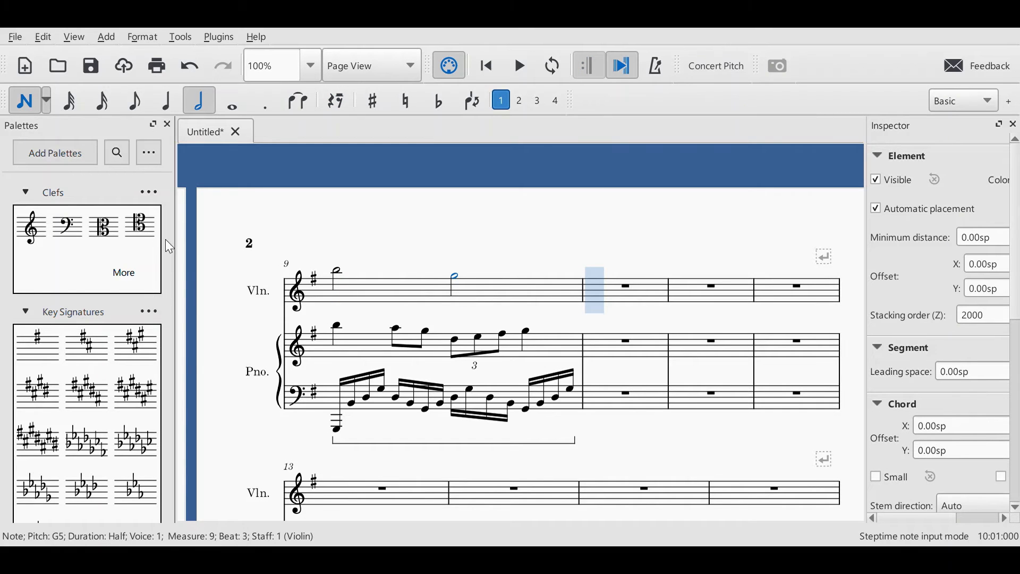
pyautogui.click(24, 100)
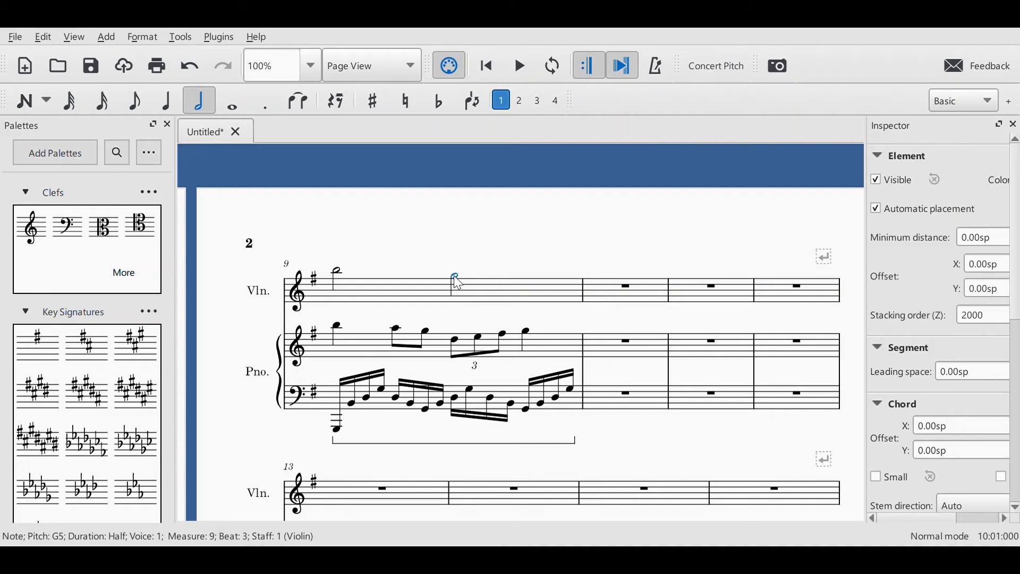
# Step: Play measure 9 from the piano's B5 on beat 1
pyautogui.click(338, 325)
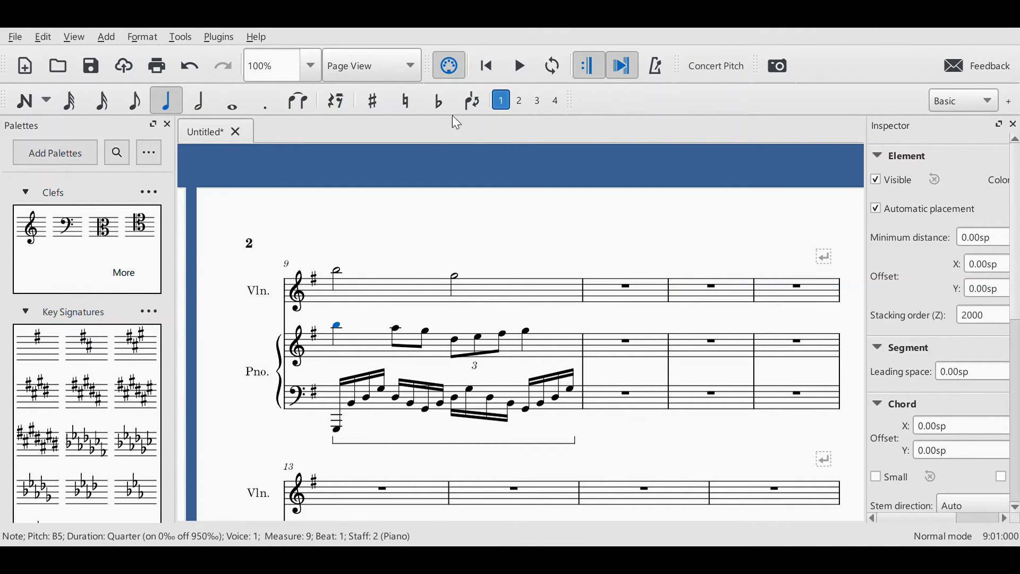
pyautogui.click(512, 67)
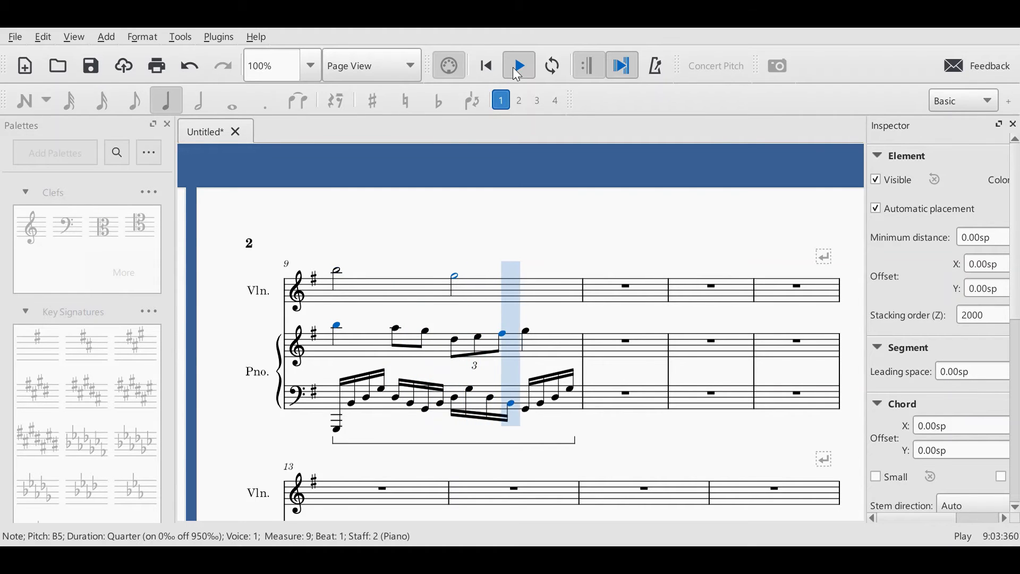
pyautogui.click(512, 67)
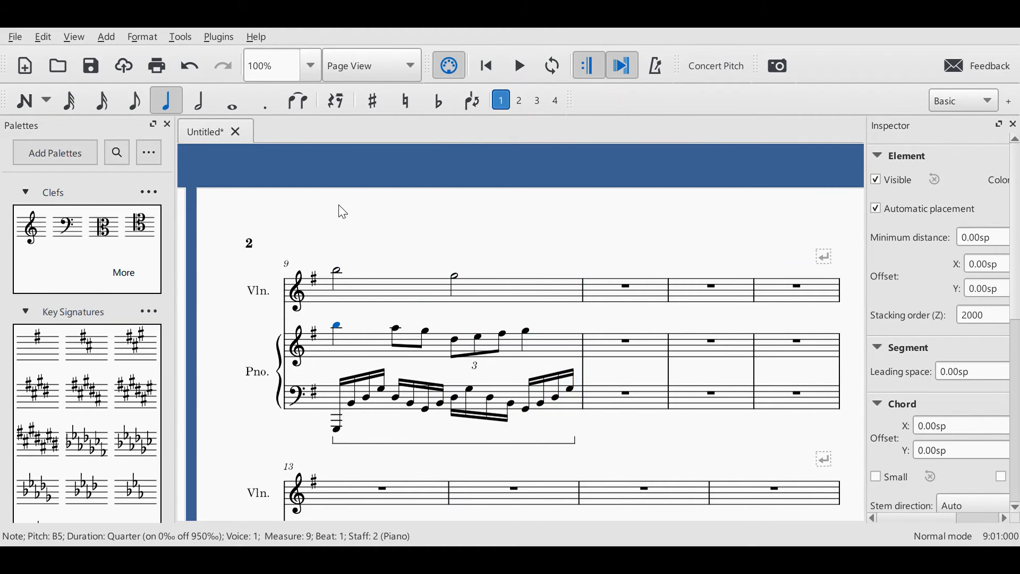
# Step: Return to the first page and play the piece from the piano's rest at the start of measure 1 into measure 4
pyautogui.press('Home')
pyautogui.moveTo(760, 243); pyautogui.dragTo(738, 100)
pyautogui.moveTo(810, 312); pyautogui.dragTo(837, 167)
pyautogui.moveTo(862, 334); pyautogui.dragTo(833, 154)
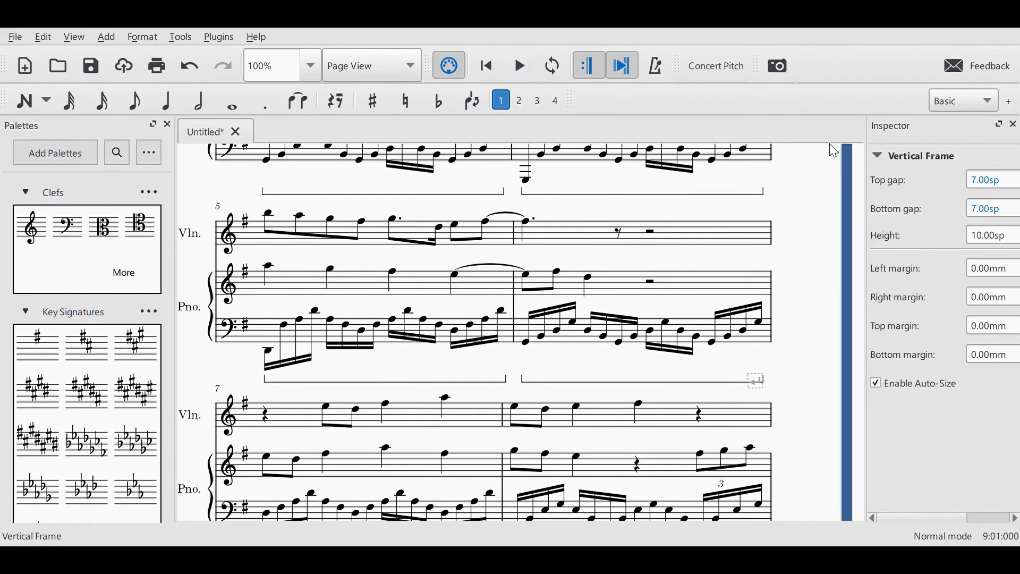
pyautogui.moveTo(822, 213); pyautogui.dragTo(855, 426)
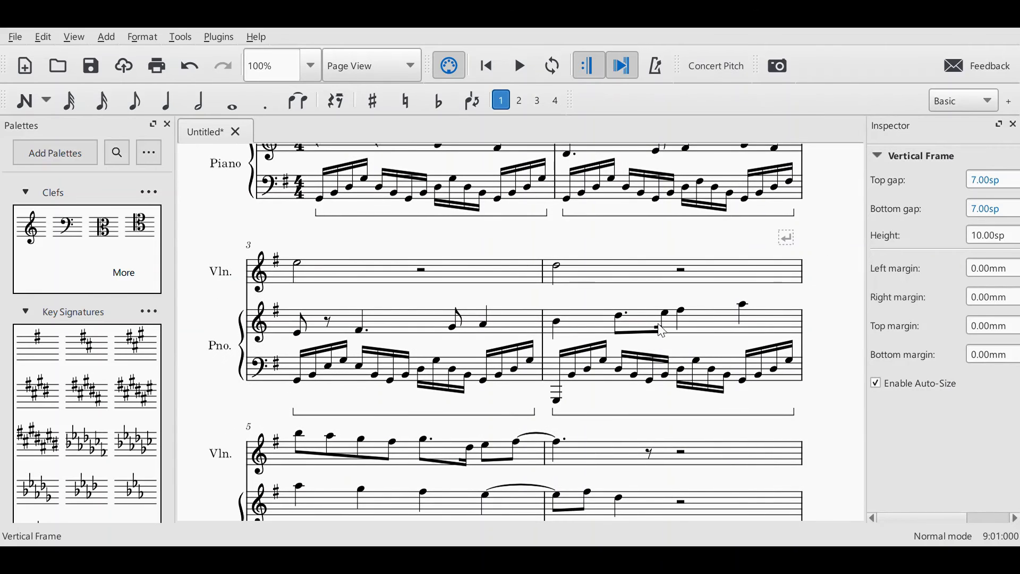
pyautogui.moveTo(584, 215); pyautogui.dragTo(619, 347)
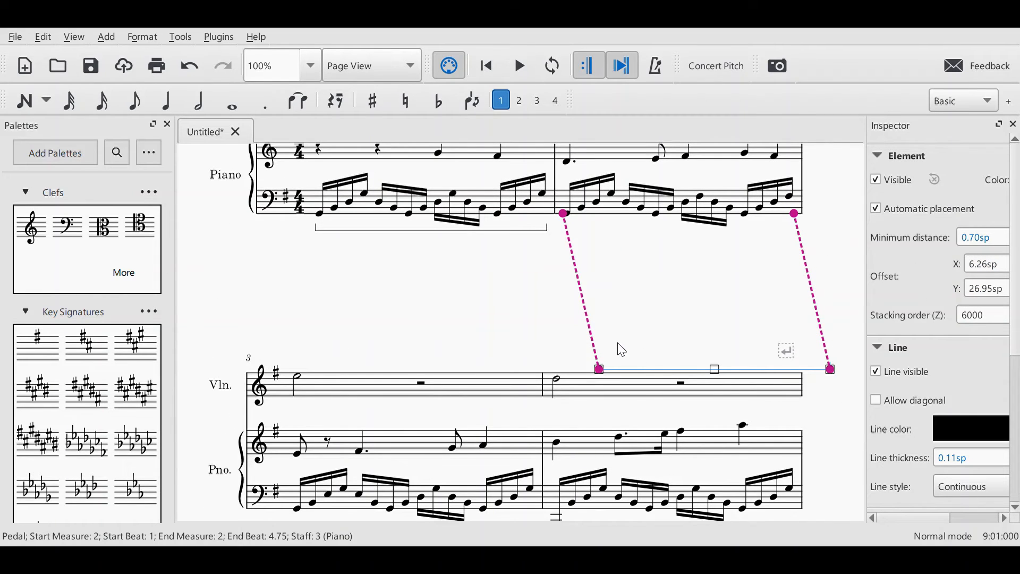
pyautogui.hotkey('ctrl', 'z')
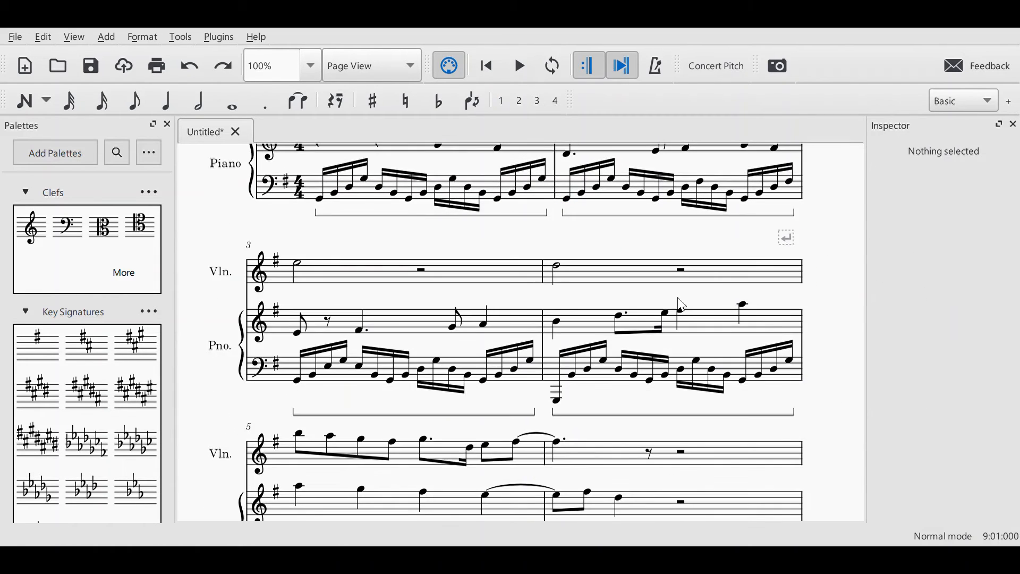
pyautogui.moveTo(836, 216); pyautogui.dragTo(855, 450)
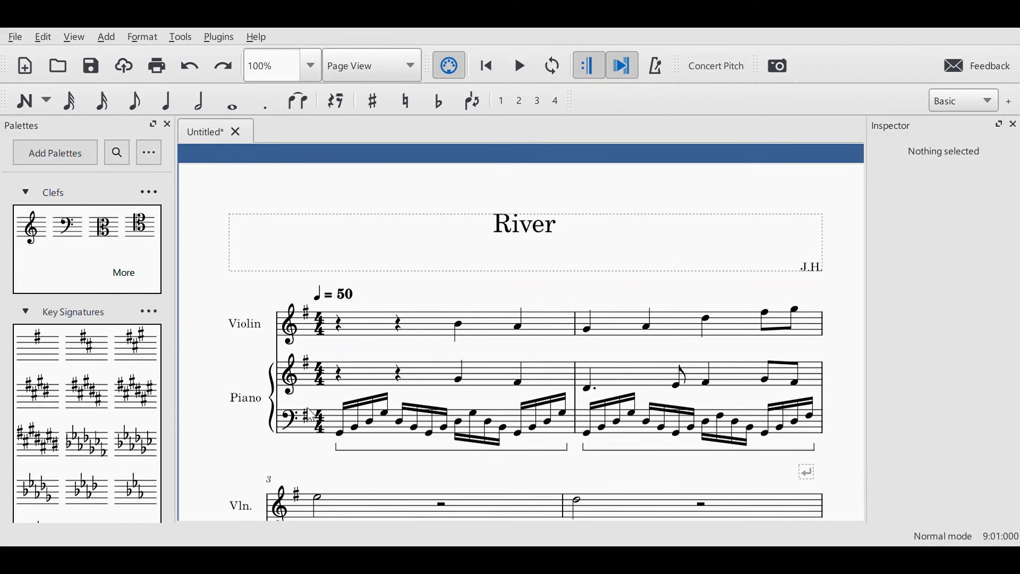
pyautogui.click(337, 376)
pyautogui.click(521, 65)
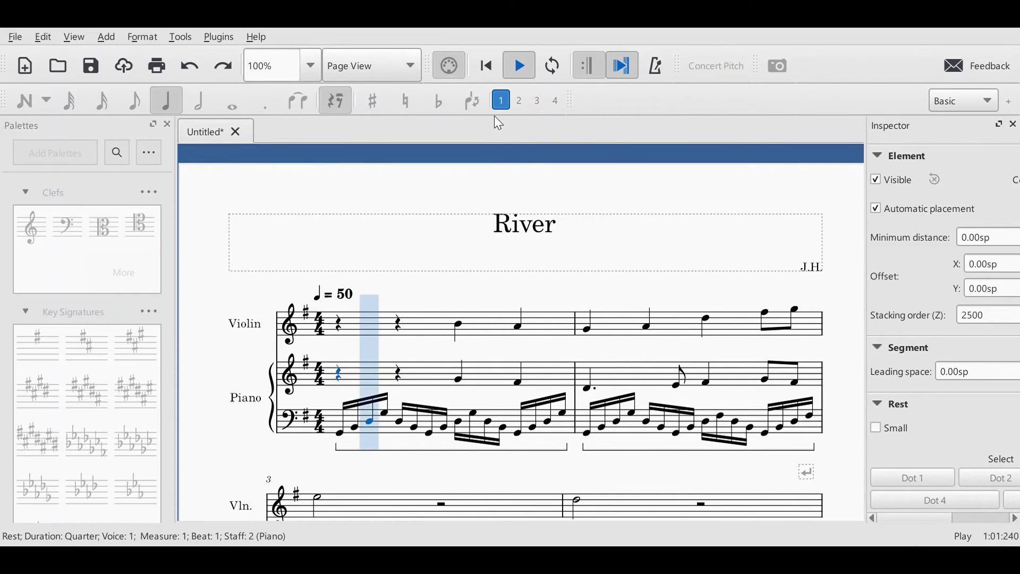
pyautogui.hotkey('ctrl', '-')
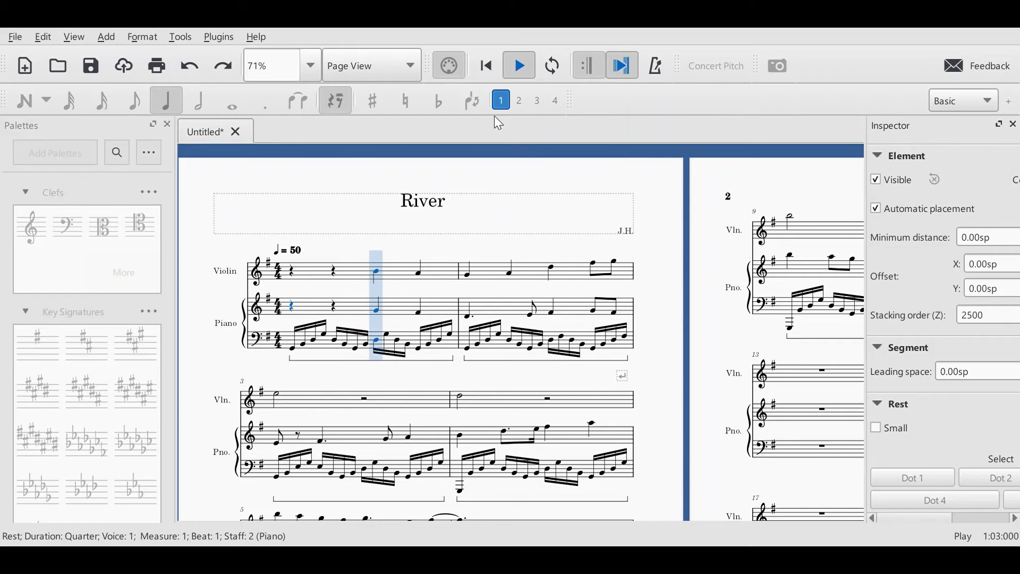
pyautogui.moveTo(673, 394); pyautogui.dragTo(680, 331)
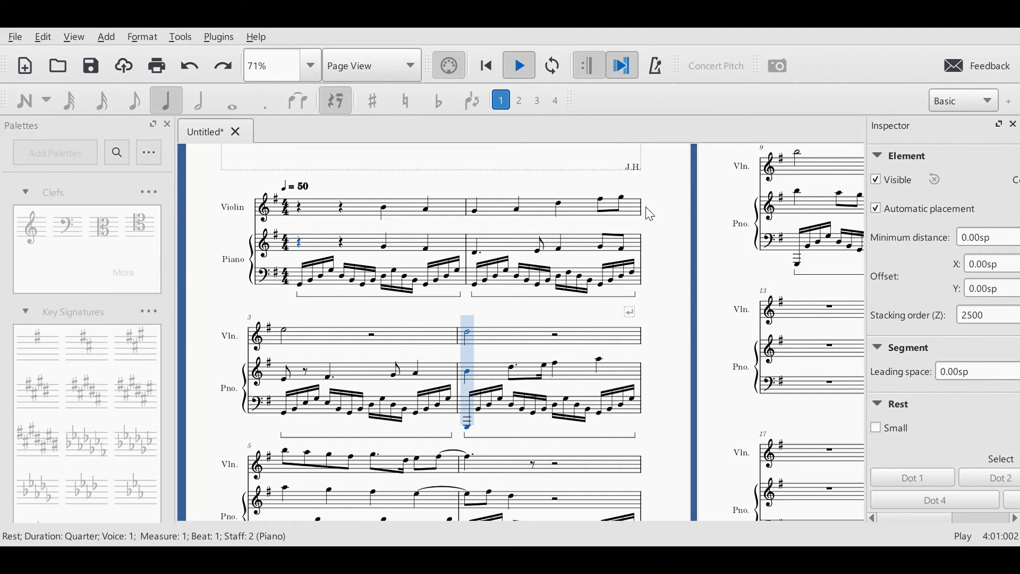
pyautogui.click(522, 59)
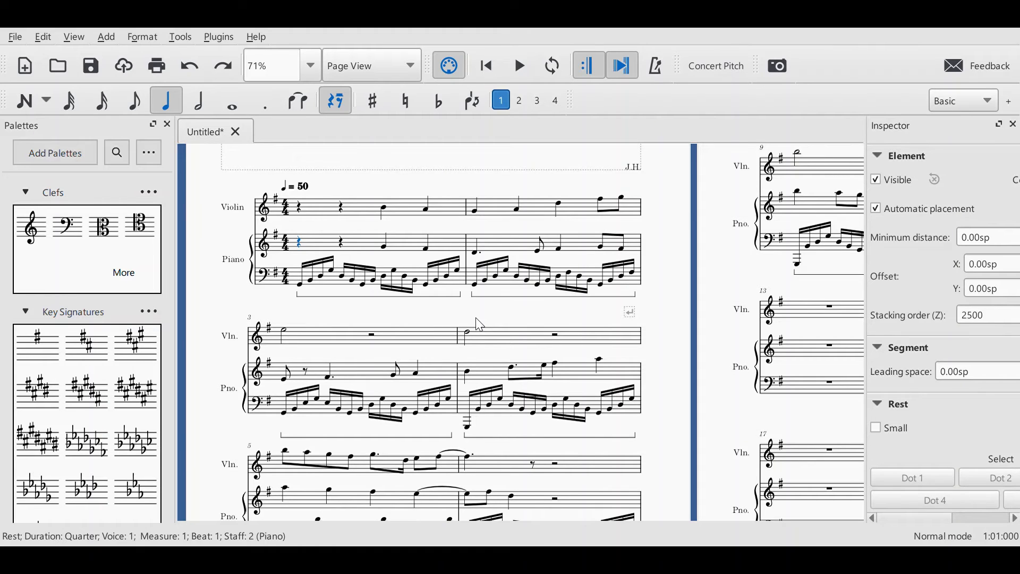
# Step: Shorten the violin's half note E5 on beat 1 of measure 3 to a quarter note
pyautogui.click(288, 332)
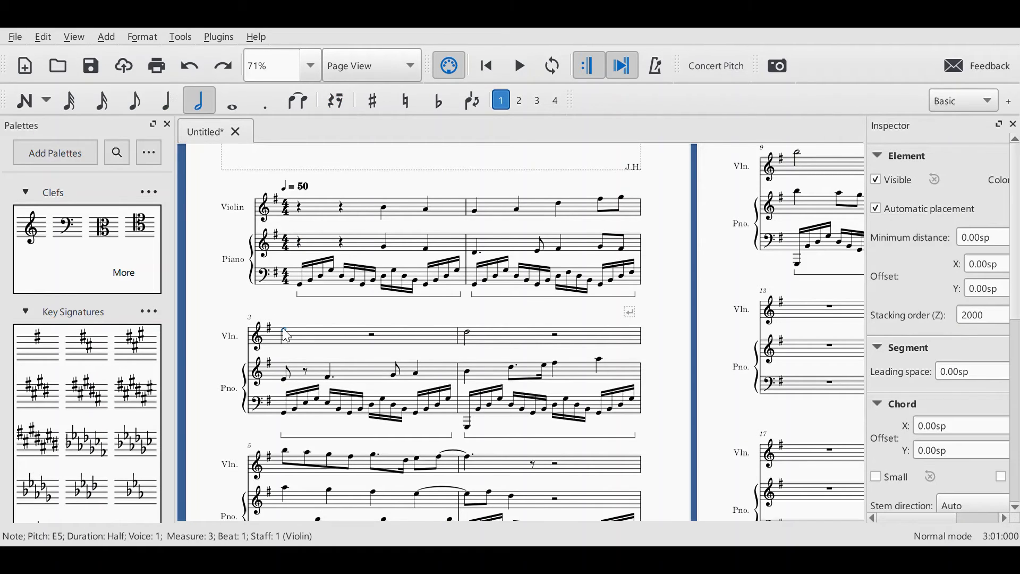
pyautogui.press('5')
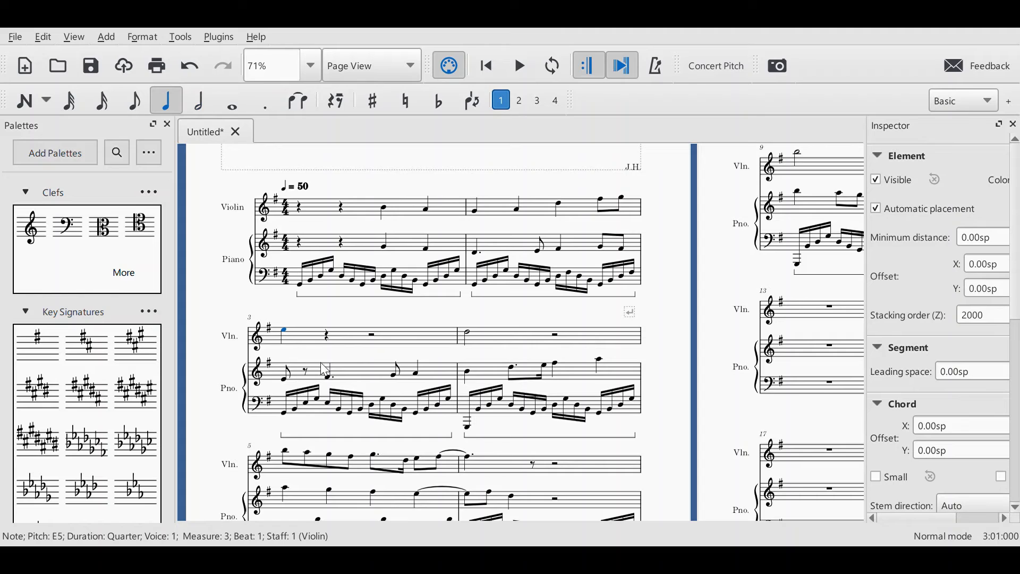
# Step: Enter quarter notes D5 and A4 on beats 2 and 3 of the violin's measure 3 and leave note input
pyautogui.click(328, 335)
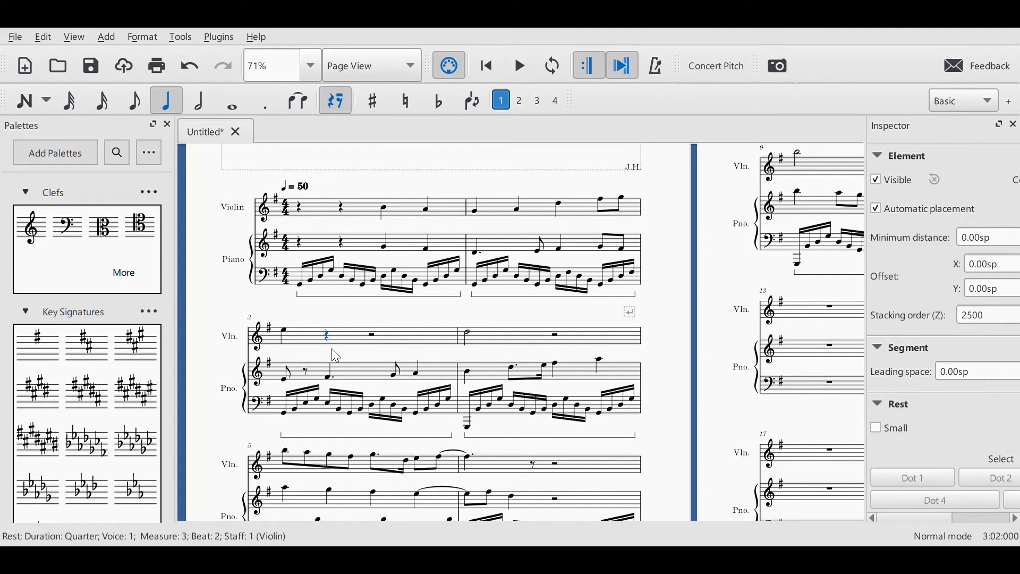
pyautogui.press('n')
pyautogui.press('d')
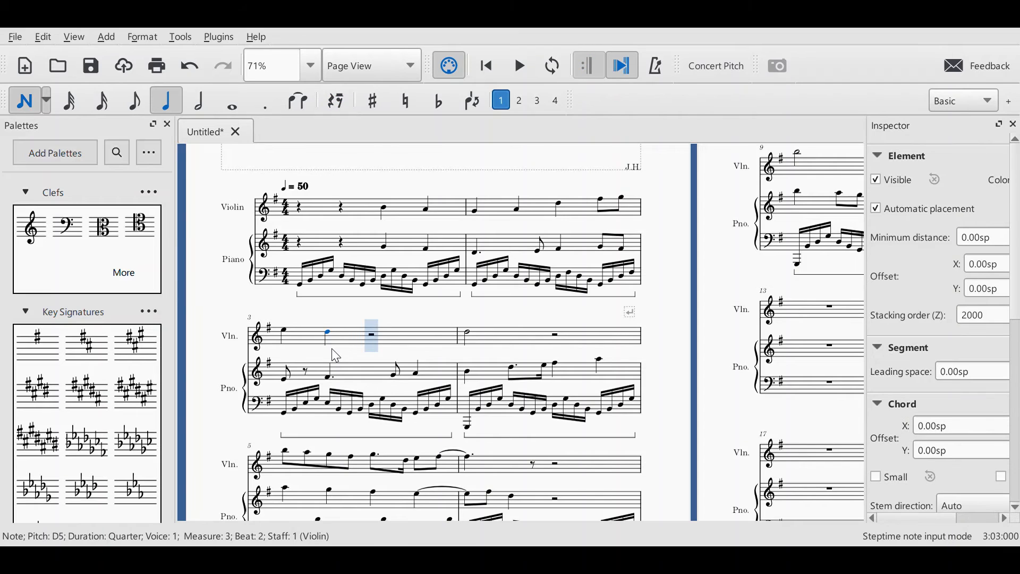
pyautogui.press('a')
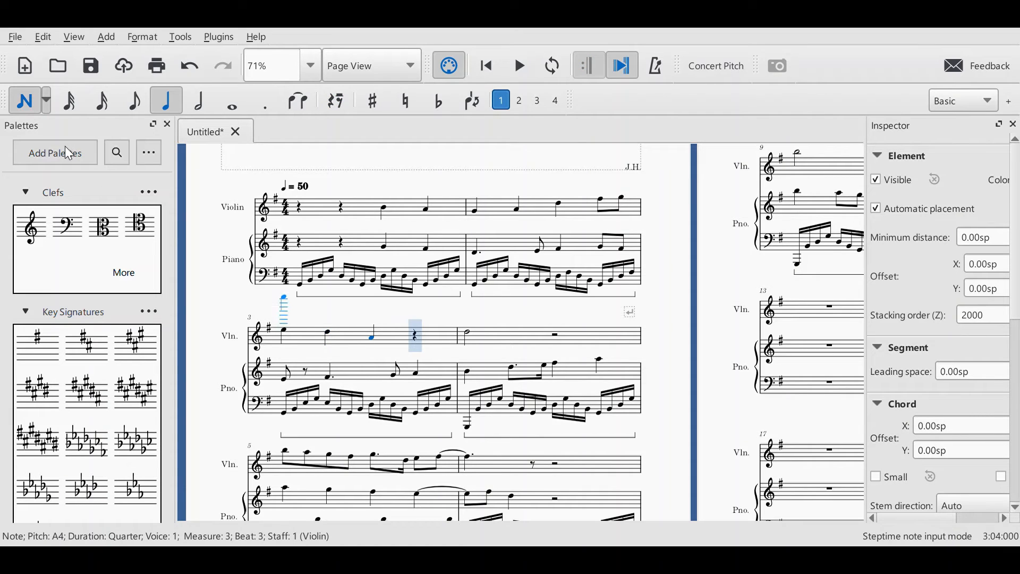
pyautogui.press('Escape')
# Step: Play the piece from the violin's E5 at the start of measure 3 into measure 4
pyautogui.click(285, 332)
pyautogui.click(521, 66)
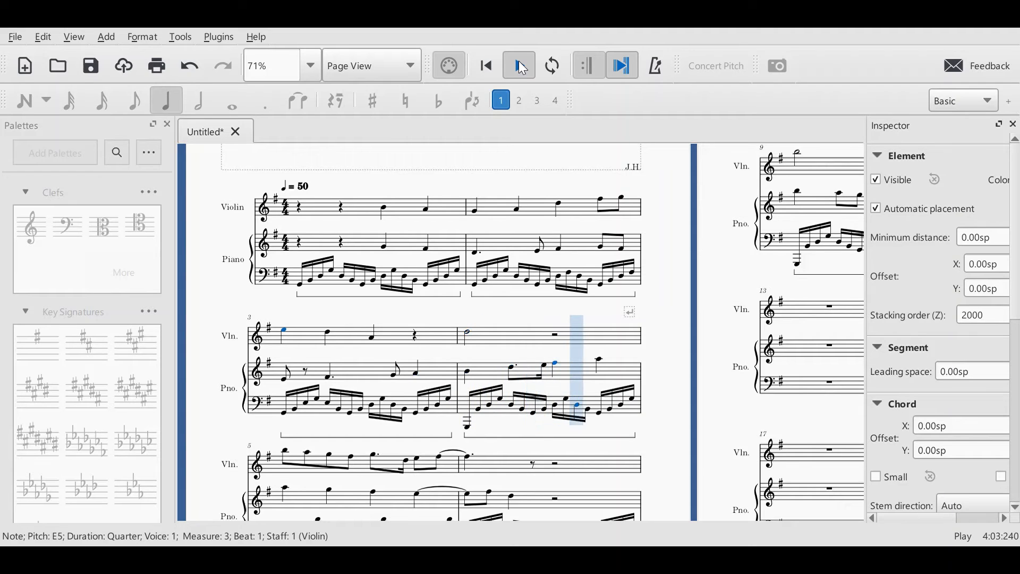
pyautogui.click(522, 66)
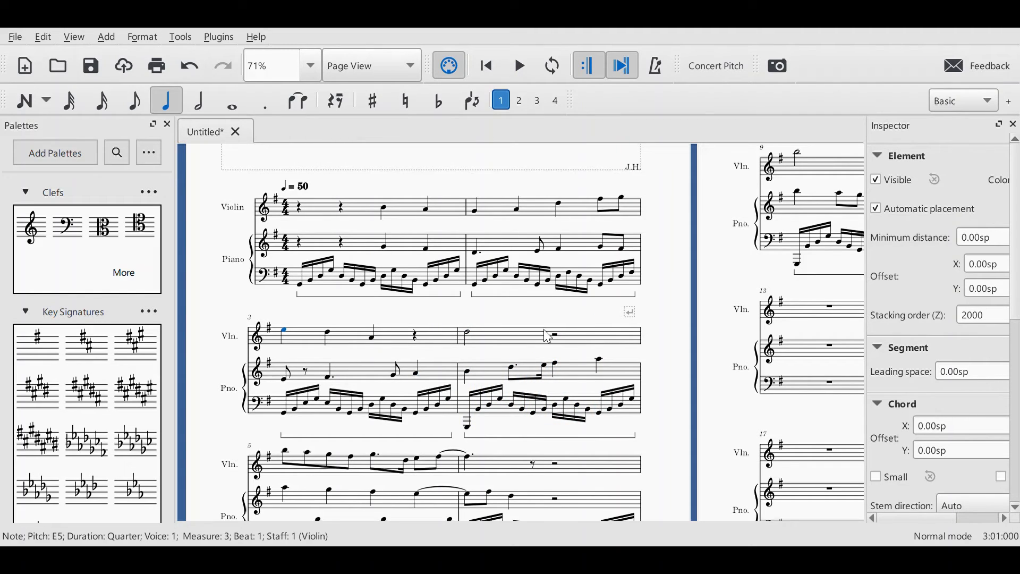
# Step: Listen to individual violin and piano notes in the first three beats of measure 7 and of measure 4
pyautogui.moveTo(683, 400); pyautogui.dragTo(704, 284)
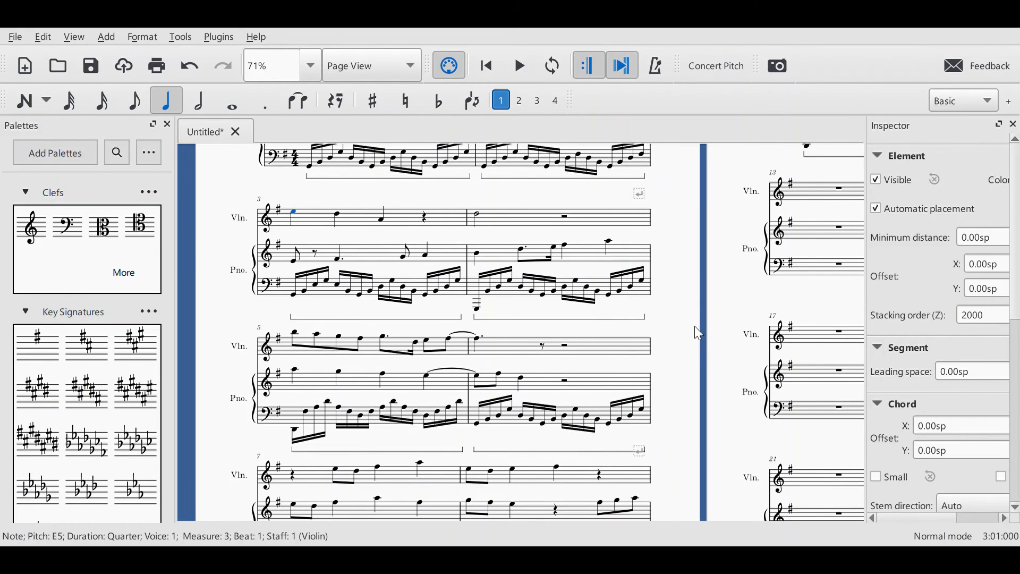
pyautogui.click(292, 506)
pyautogui.click(317, 508)
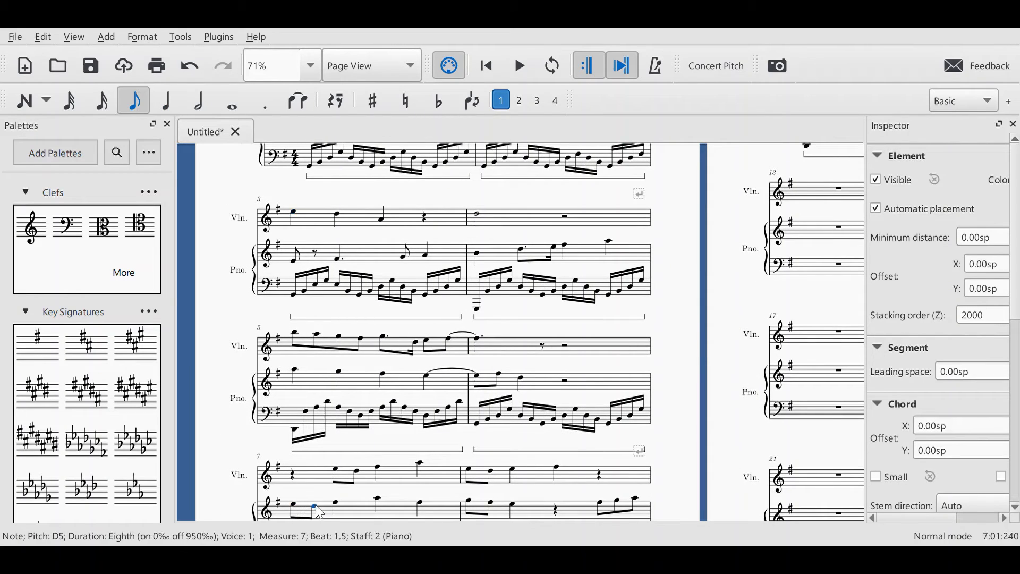
pyautogui.click(336, 495)
pyautogui.click(337, 475)
pyautogui.click(355, 473)
pyautogui.click(379, 470)
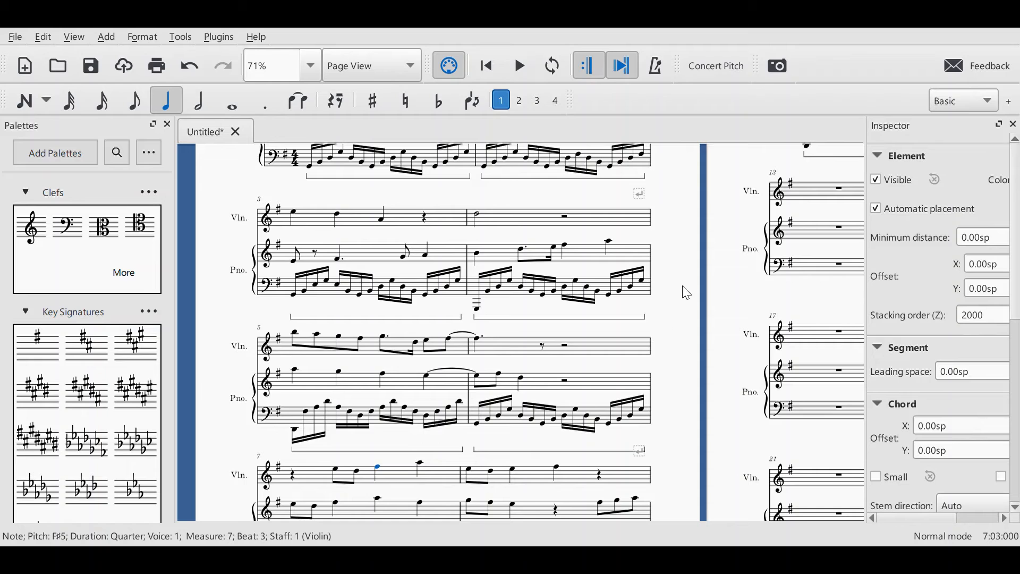
pyautogui.scroll(3, 688, 282)
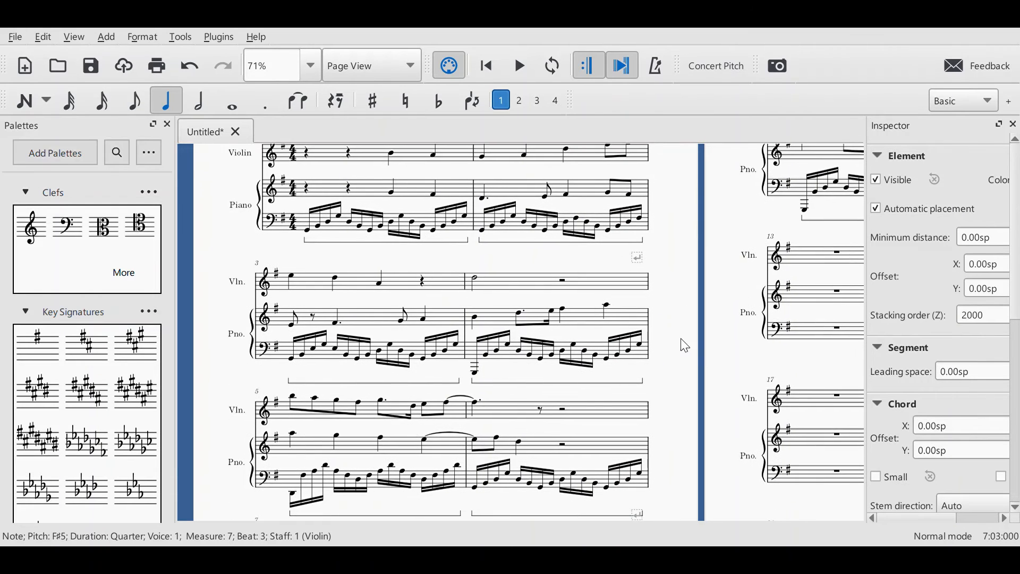
pyautogui.click(475, 279)
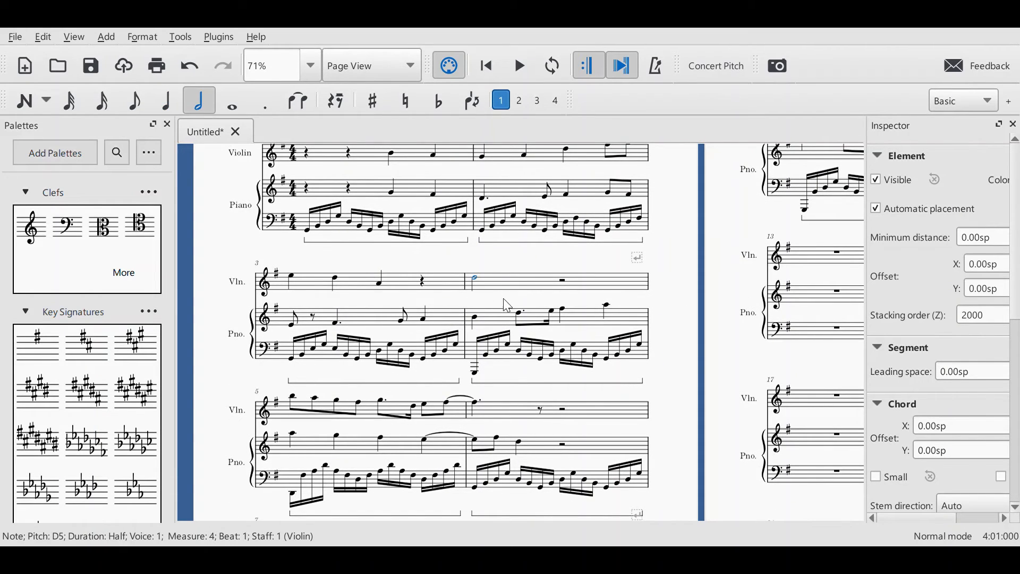
pyautogui.click(519, 315)
pyautogui.click(558, 315)
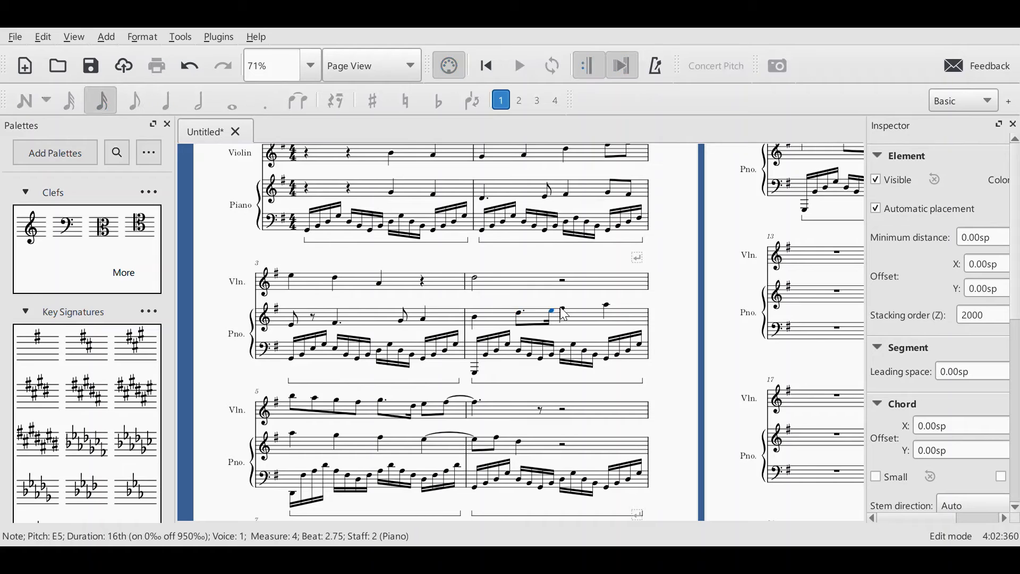
pyautogui.click(476, 282)
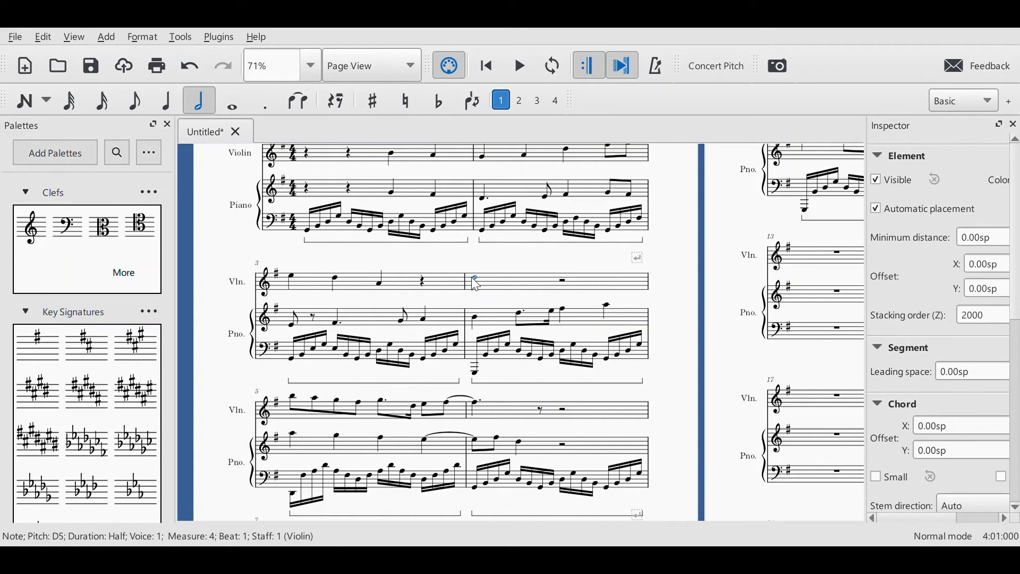
# Step: Enter a quarter note D5 on beat 4 of the violin's measure 3 and leave note input
pyautogui.click(422, 281)
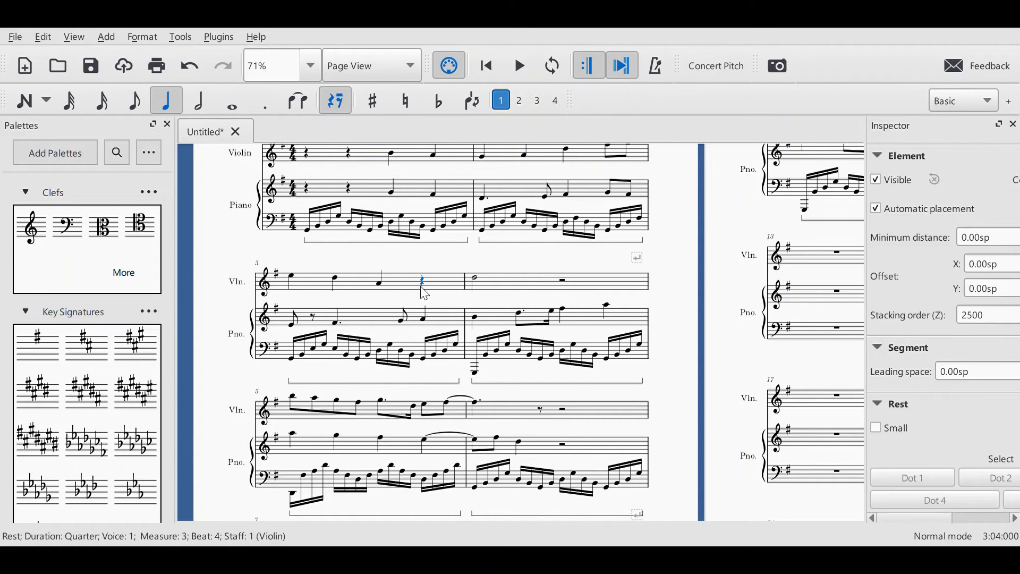
pyautogui.press('d')
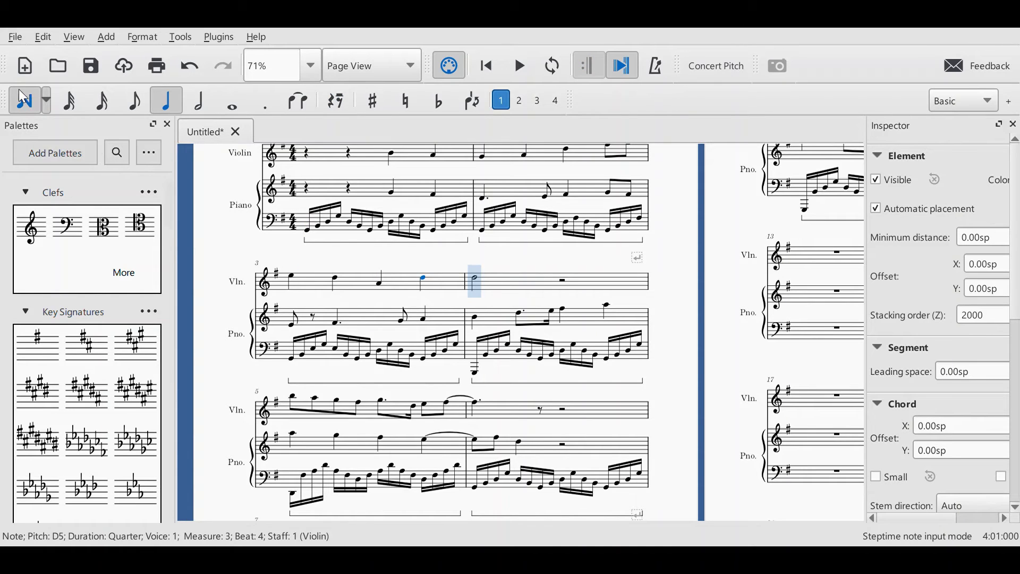
pyautogui.press('Escape')
# Step: Shorten the violin's D5 in measure 4 to a quarter note and enter quarter notes E5, F♯5 and A5 on beats 2 to 4
pyautogui.press('Right')
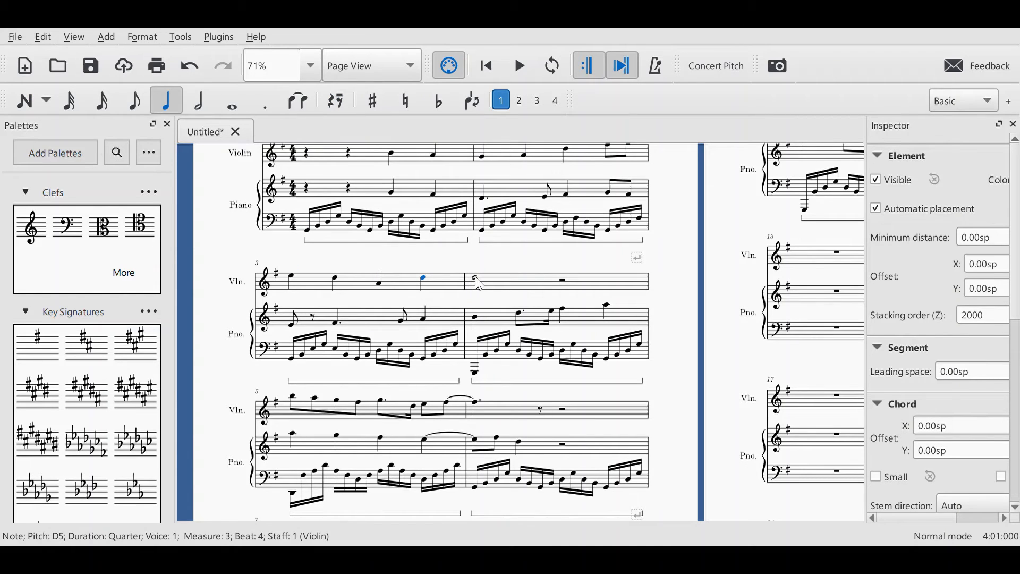
pyautogui.press('5')
pyautogui.click(516, 280)
pyautogui.press('e')
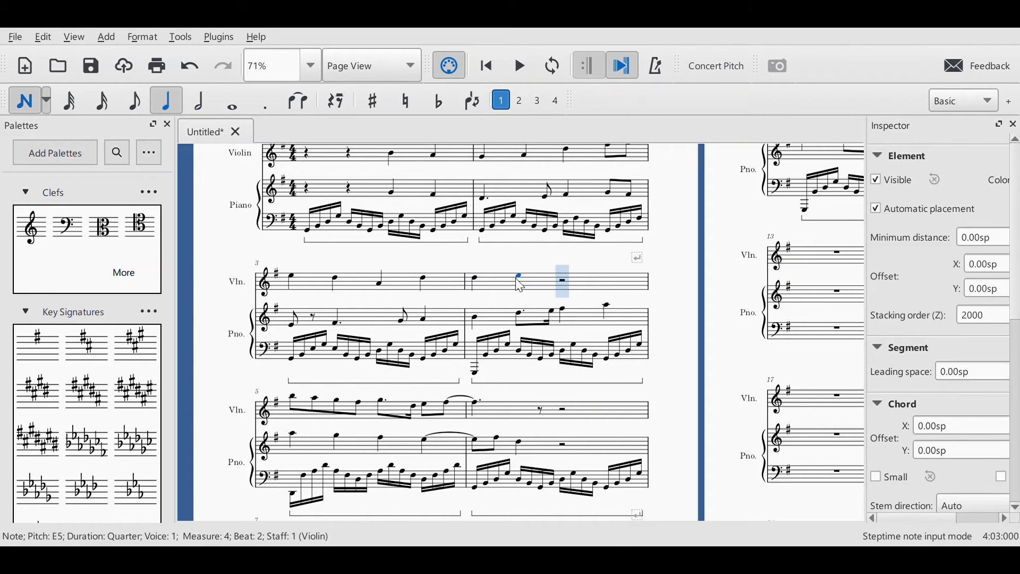
pyautogui.press('f')
pyautogui.press('a')
pyautogui.click(39, 101)
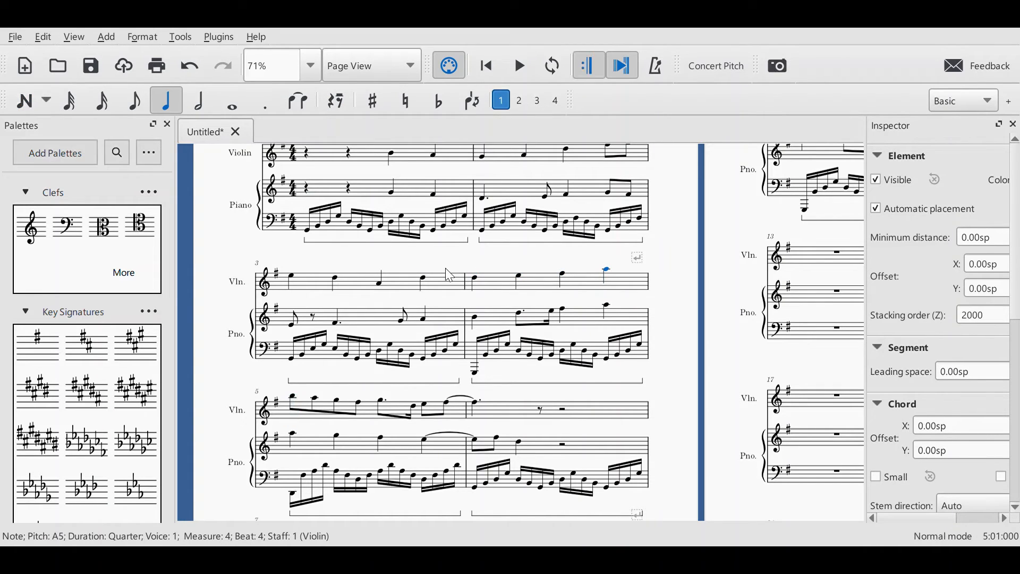
# Step: Dot the violin's quarter note D5 at the start of measure 4 and play from beat 4 of measure 3
pyautogui.click(475, 278)
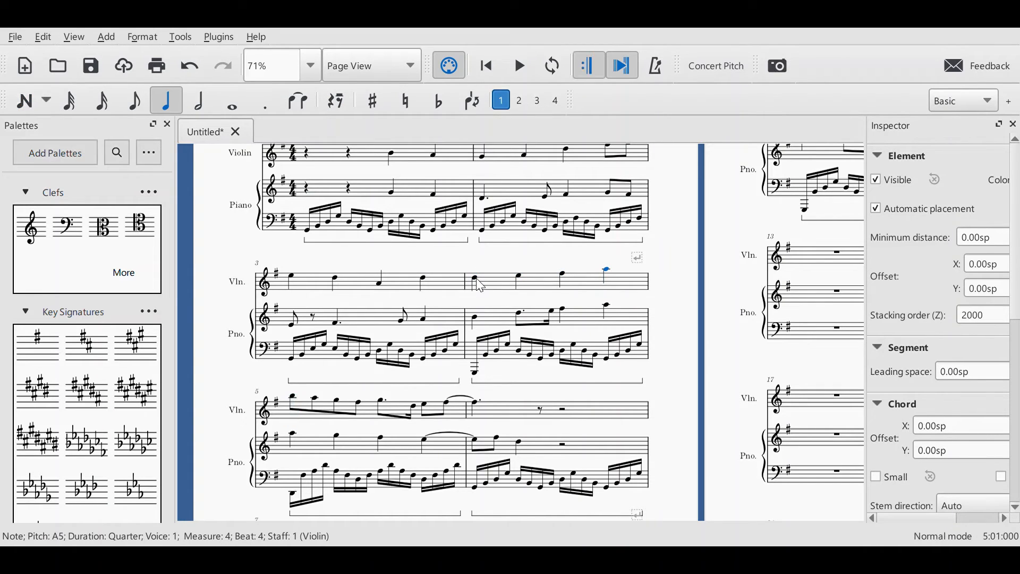
pyautogui.click(265, 102)
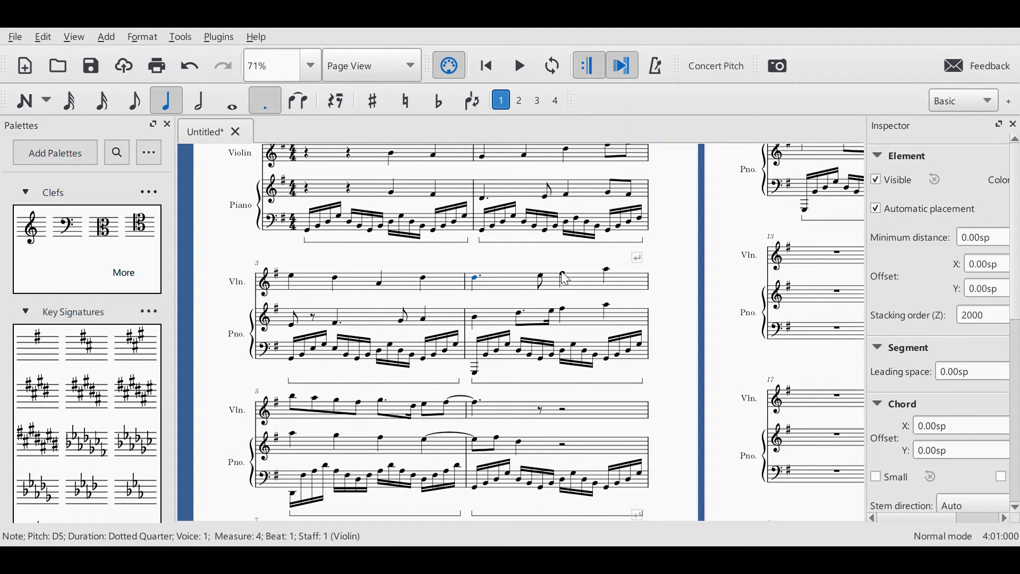
pyautogui.click(423, 278)
pyautogui.click(519, 68)
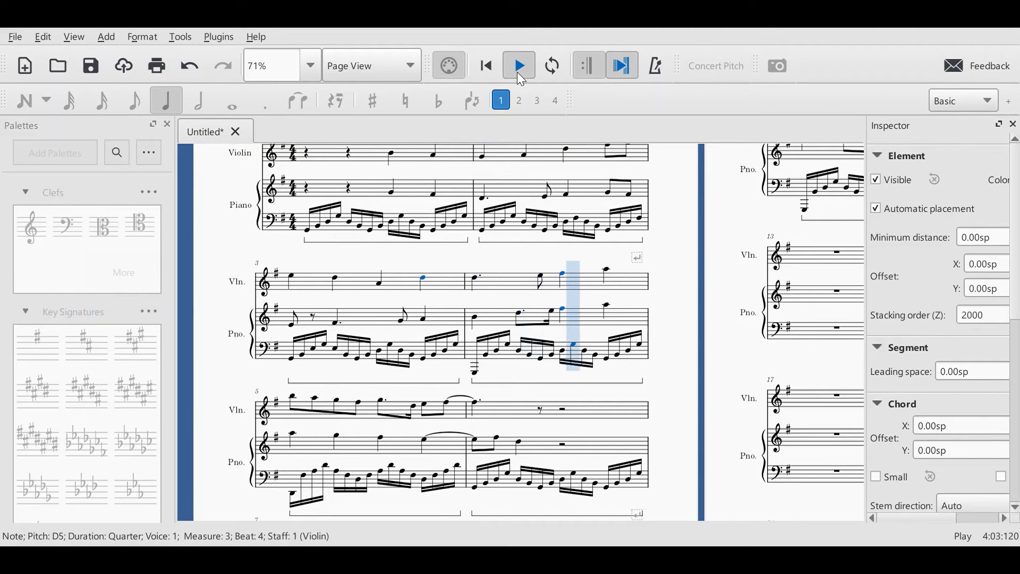
pyautogui.click(517, 73)
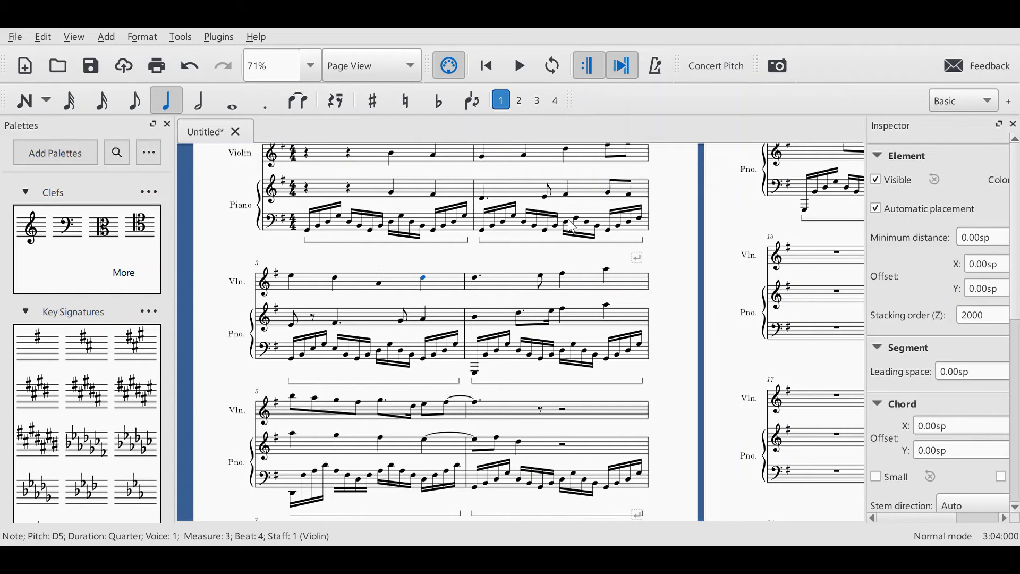
# Step: Shorten the violin's dotted D5 in measure 4 to an eighth note and enter eighth notes E5 and F♯5 on beats 1.5 and 2
pyautogui.click(476, 280)
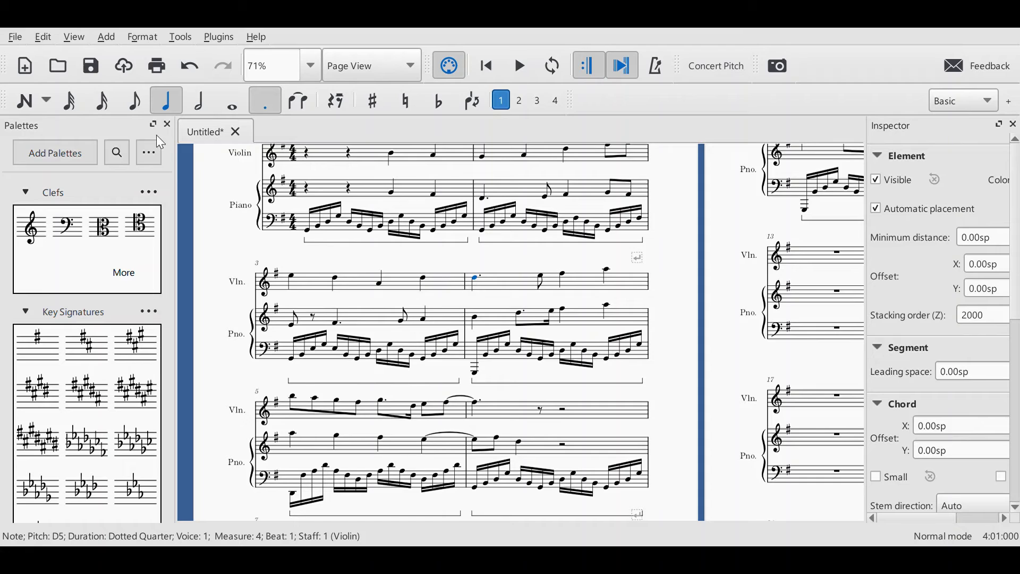
pyautogui.click(133, 102)
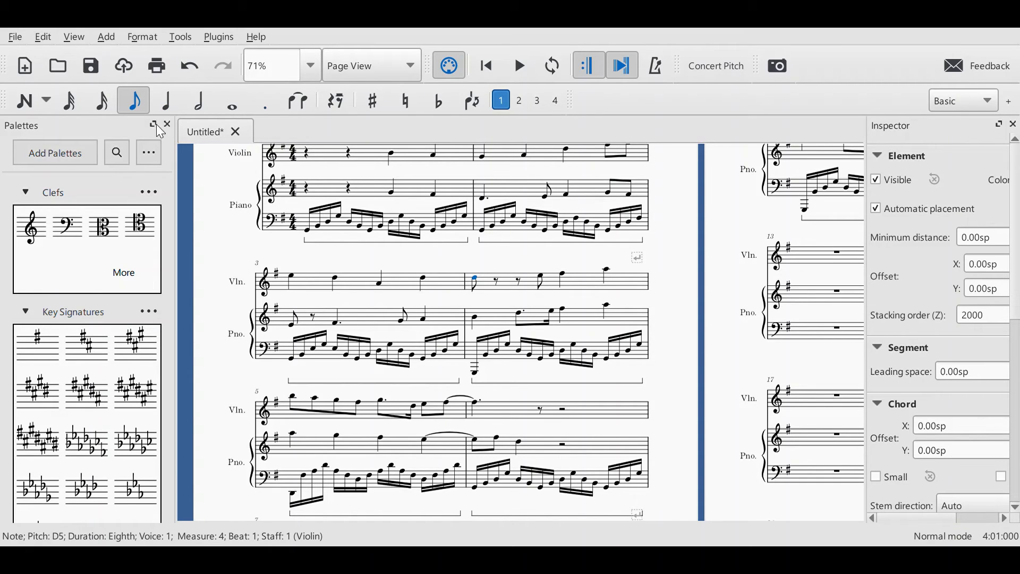
pyautogui.click(499, 282)
pyautogui.press('n')
pyautogui.press('f')
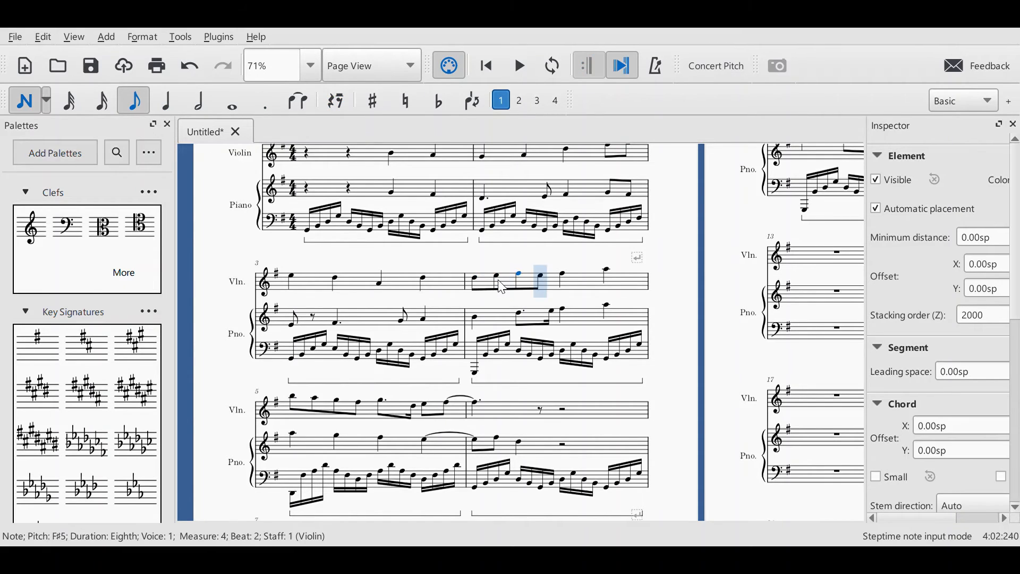
pyautogui.press('Escape')
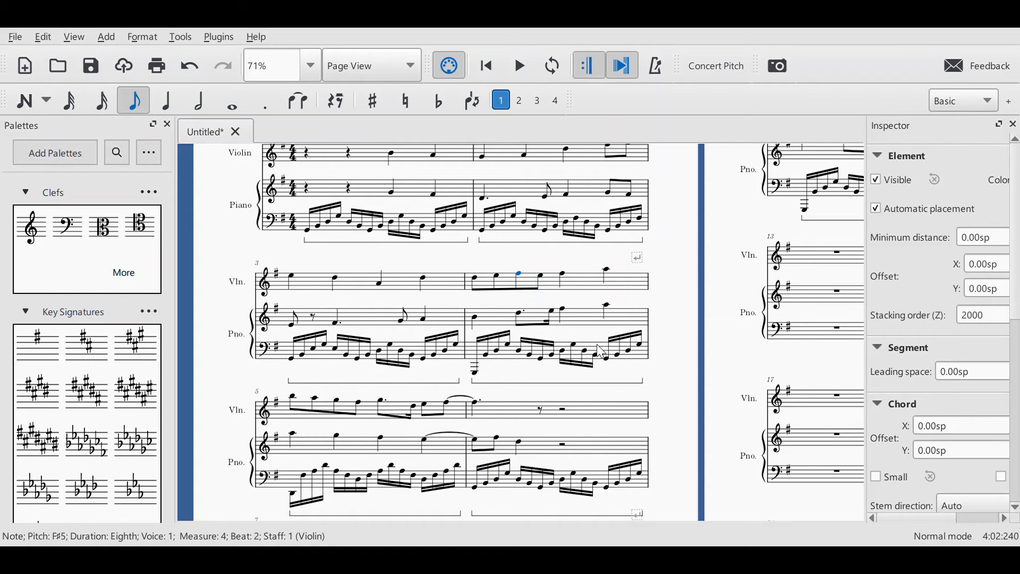
# Step: Dot the violin's eighth note D5 at the start of measure 4 and play from the D5 on beat 4 of measure 3
pyautogui.click(480, 274)
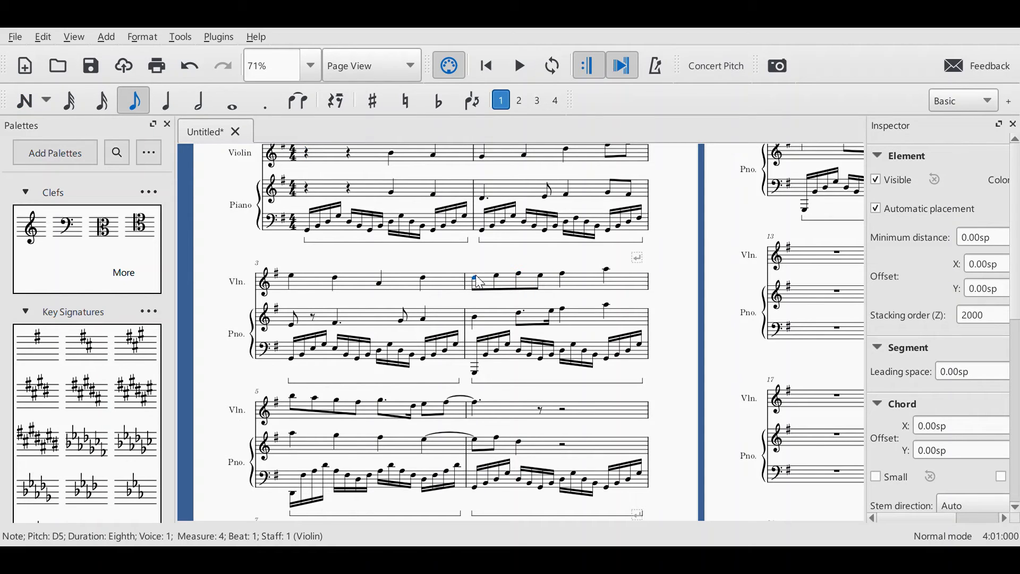
pyautogui.click(269, 101)
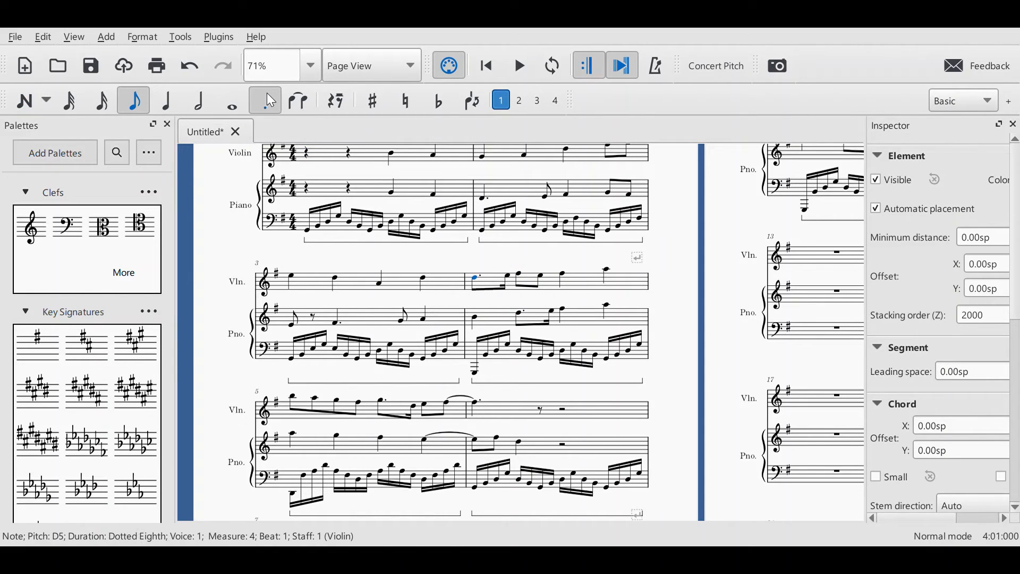
pyautogui.click(520, 276)
pyautogui.click(477, 277)
pyautogui.click(423, 277)
pyautogui.click(521, 67)
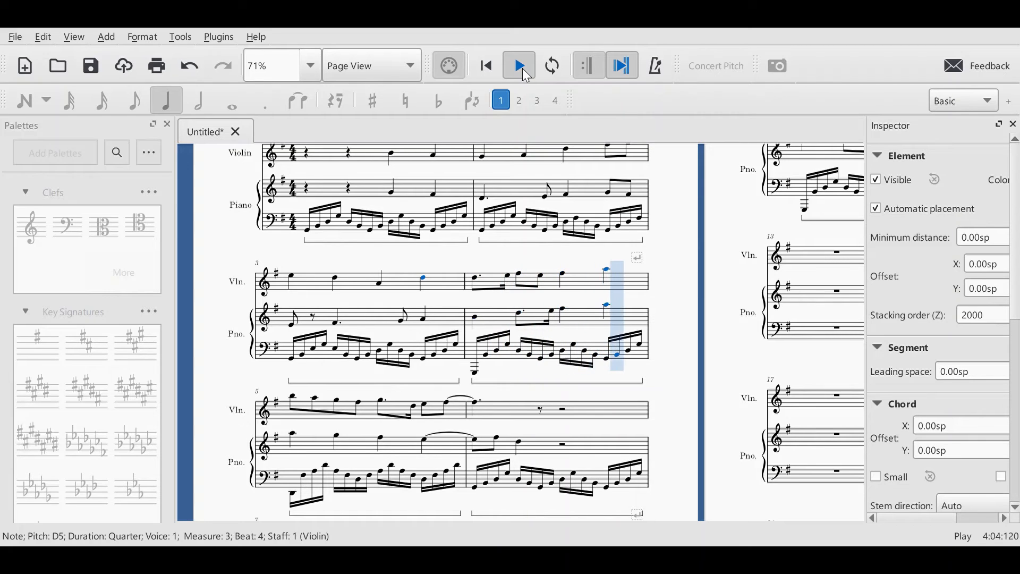
pyautogui.click(522, 68)
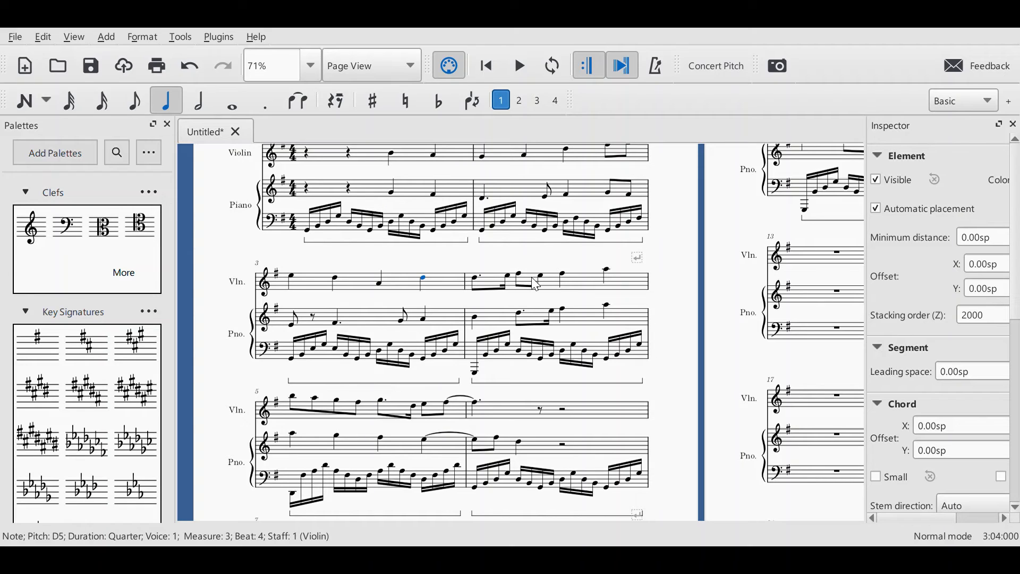
# Step: Listen to the piano's notes on beats 3 and 4 of measure 4 and raise the violin's F♯5 on beat 3 to D6
pyautogui.click(565, 312)
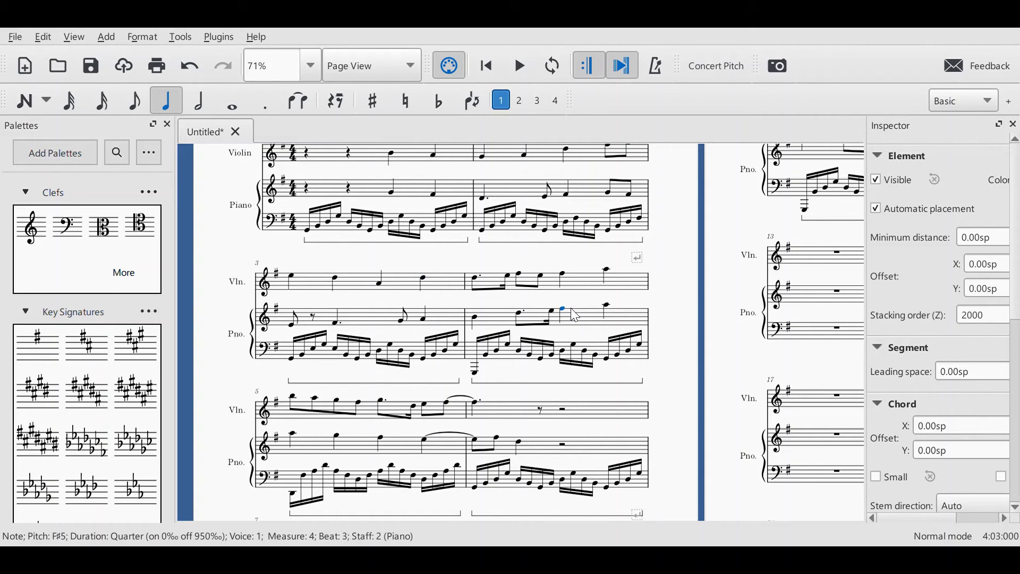
pyautogui.click(606, 307)
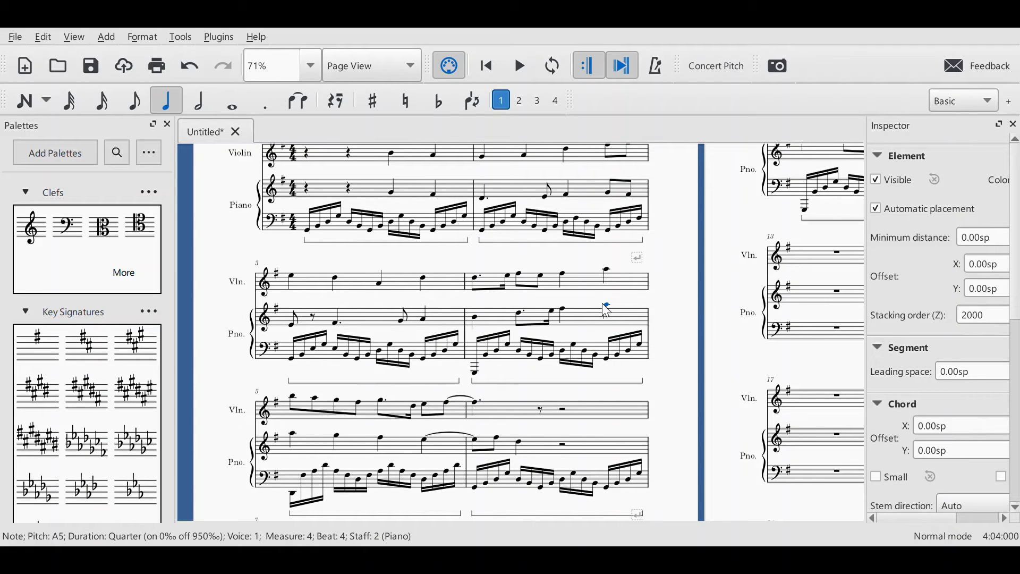
pyautogui.click(562, 275)
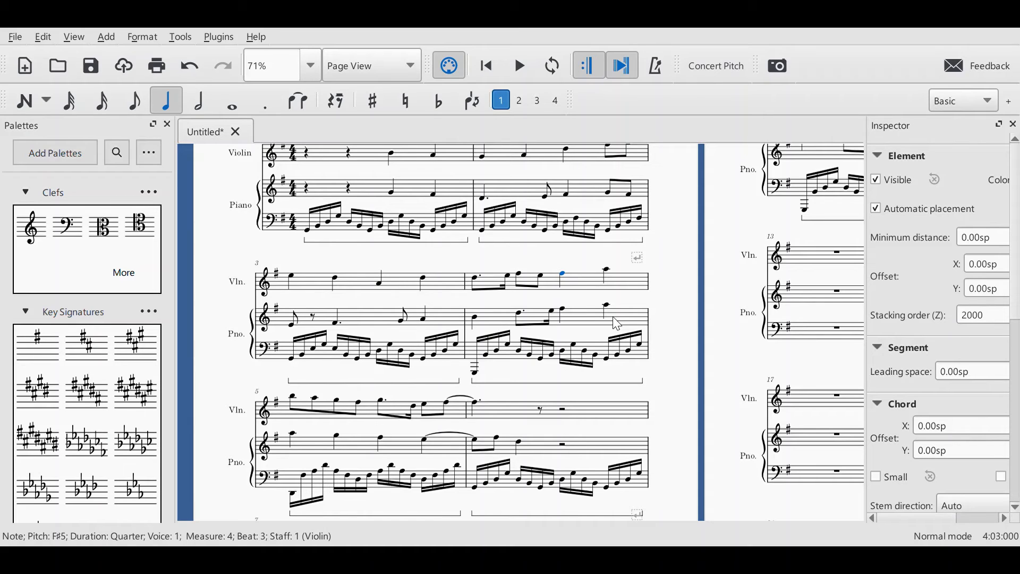
pyautogui.press('Up')
pyautogui.press('Up')
pyautogui.press('Up')
pyautogui.press('Up')
pyautogui.press('Up')
pyautogui.press('Up')
pyautogui.press('Up')
pyautogui.press('Up')
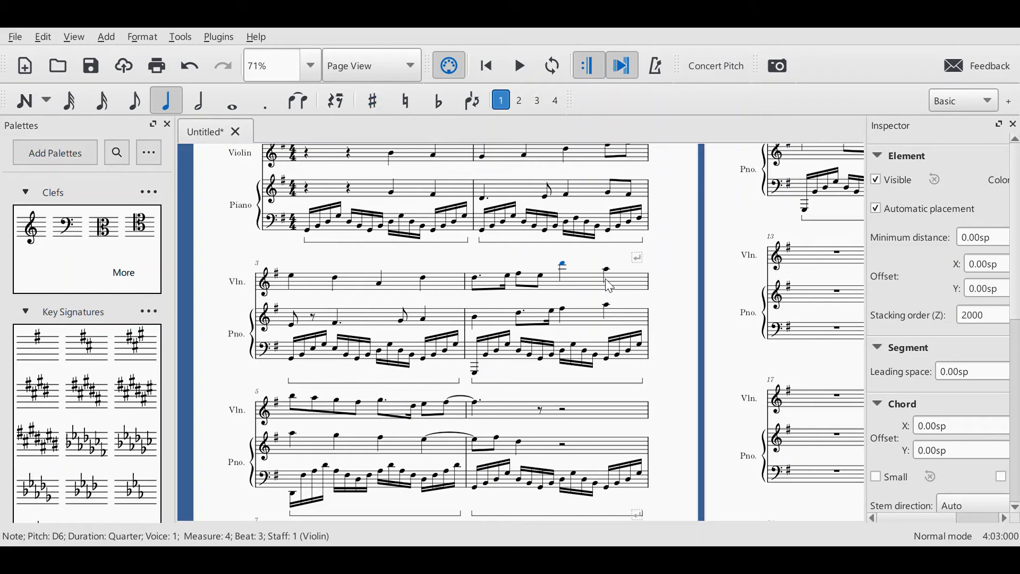
# Step: Play the score from the start of measure 4 to check the violin against the piano
pyautogui.click(468, 282)
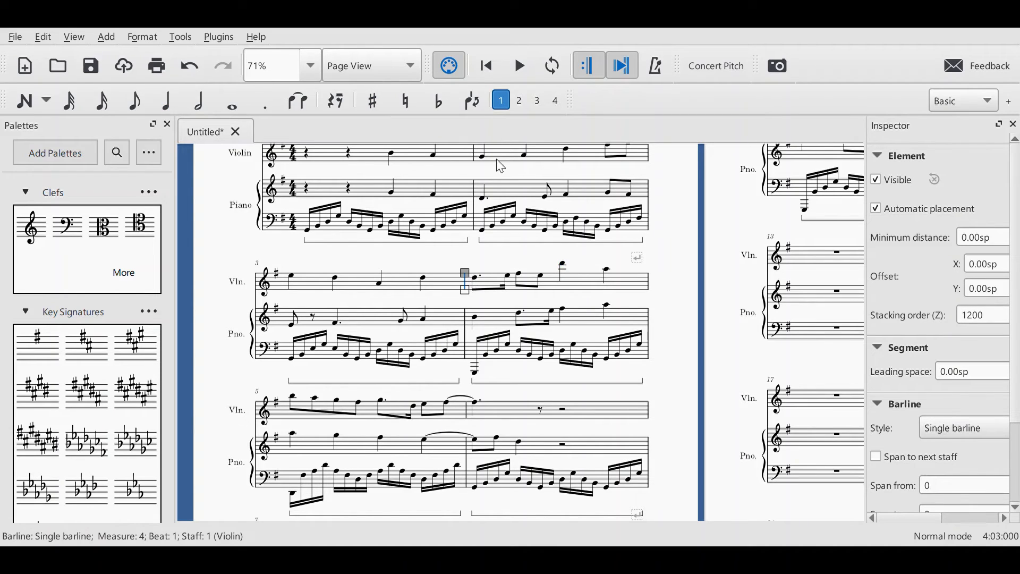
pyautogui.click(529, 74)
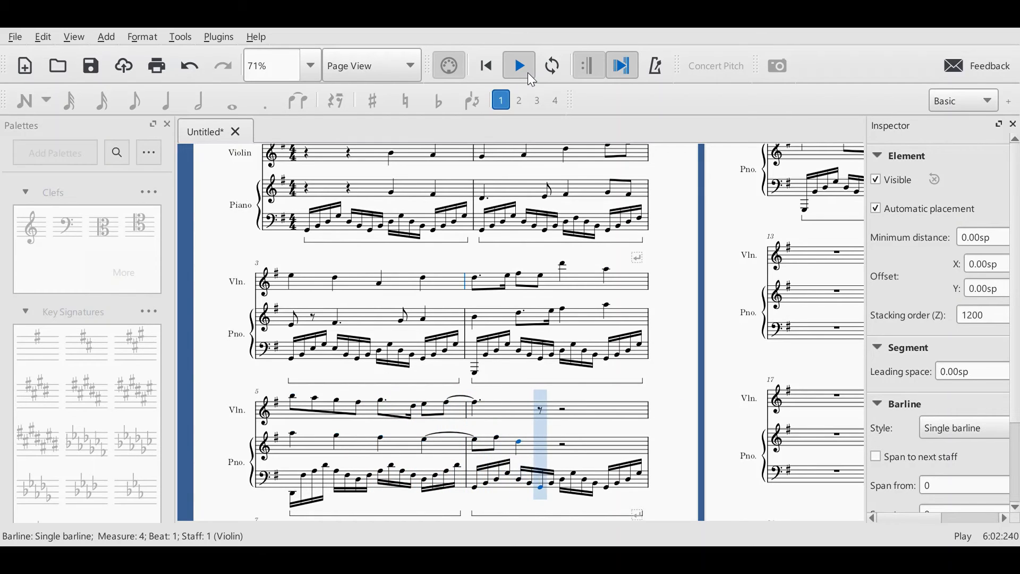
pyautogui.click(528, 74)
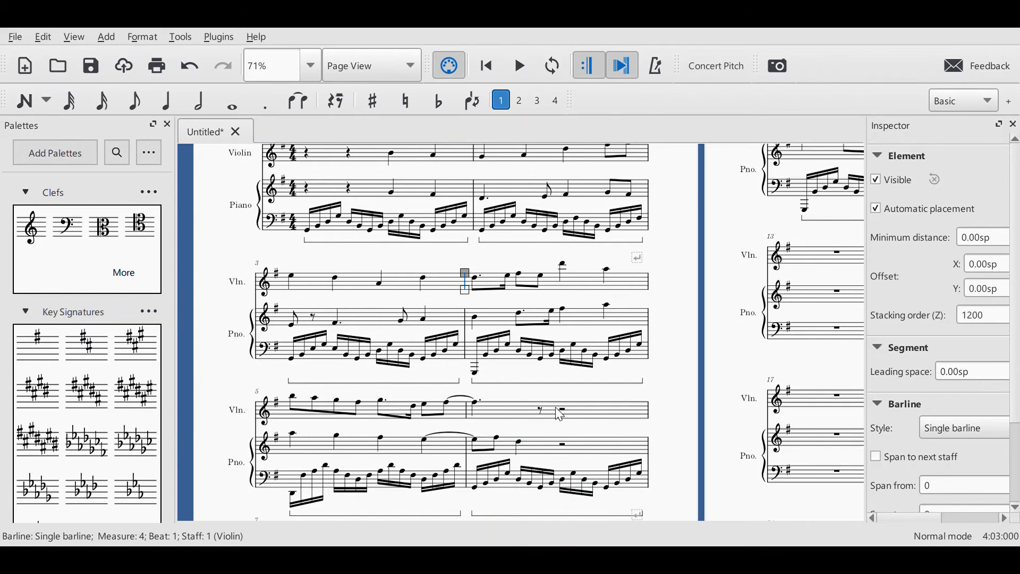
# Step: Enter violin eighth notes A5, G5, F♯5, E5 and F♯5 from beat 2.5 of measure 6 and an eighth note D5 starting measure 7
pyautogui.click(541, 412)
pyautogui.press('n')
pyautogui.press('a')
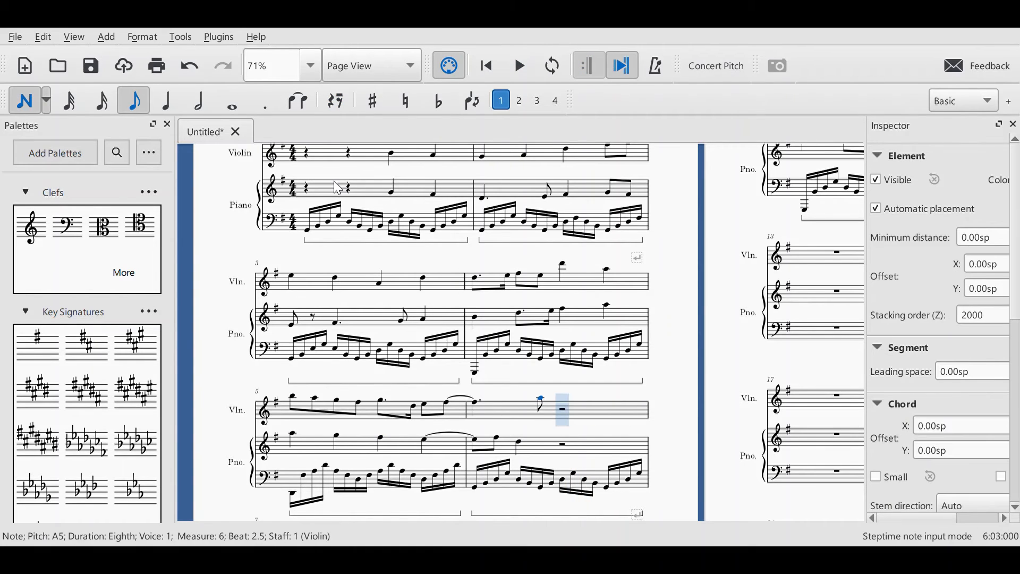
pyautogui.press('g')
pyautogui.press('f')
pyautogui.press('e')
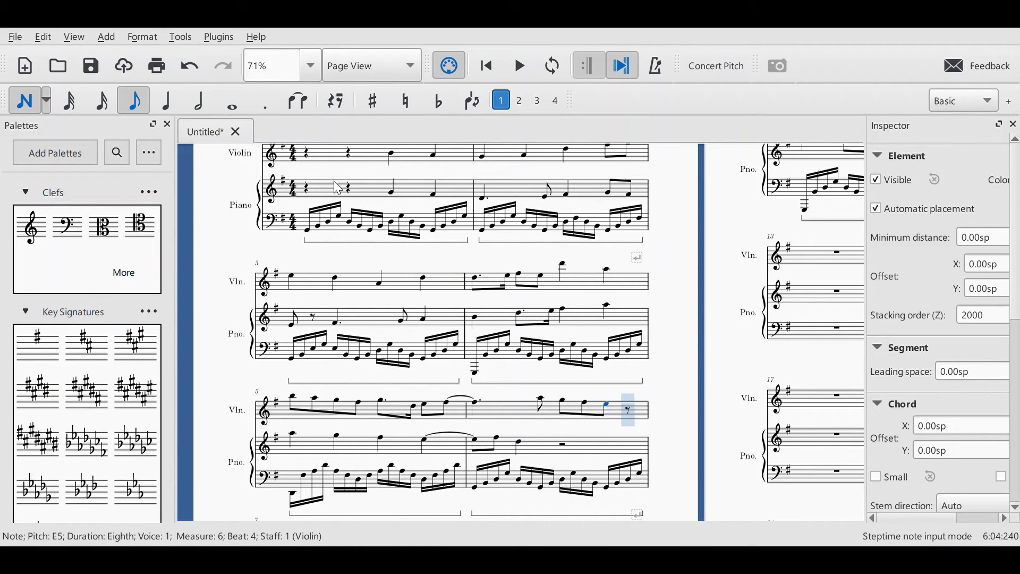
pyautogui.press('f')
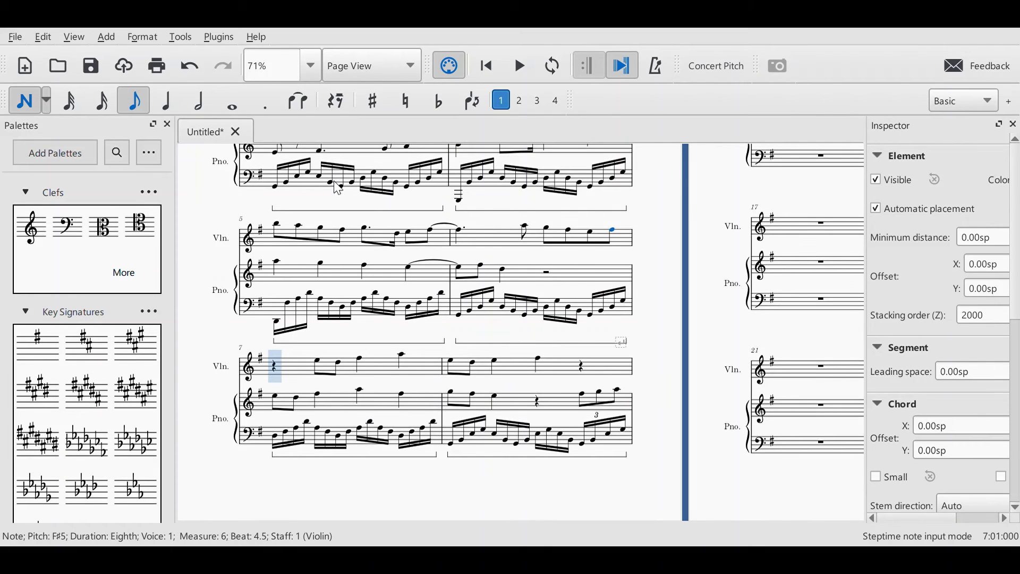
pyautogui.press('d')
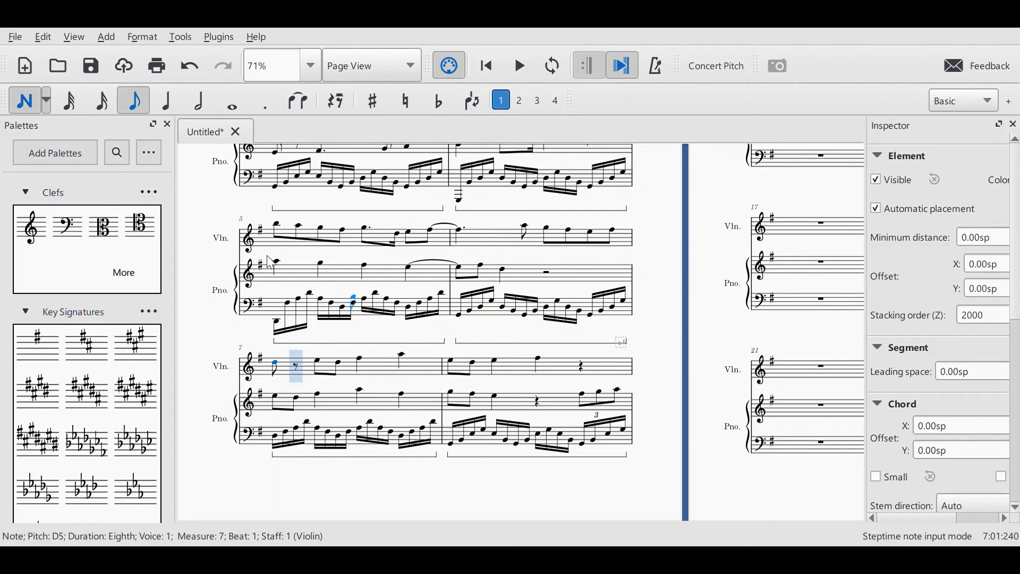
pyautogui.click(33, 102)
# Step: Play from the violin's B5 at the start of measure 5
pyautogui.scroll(2, 659, 220)
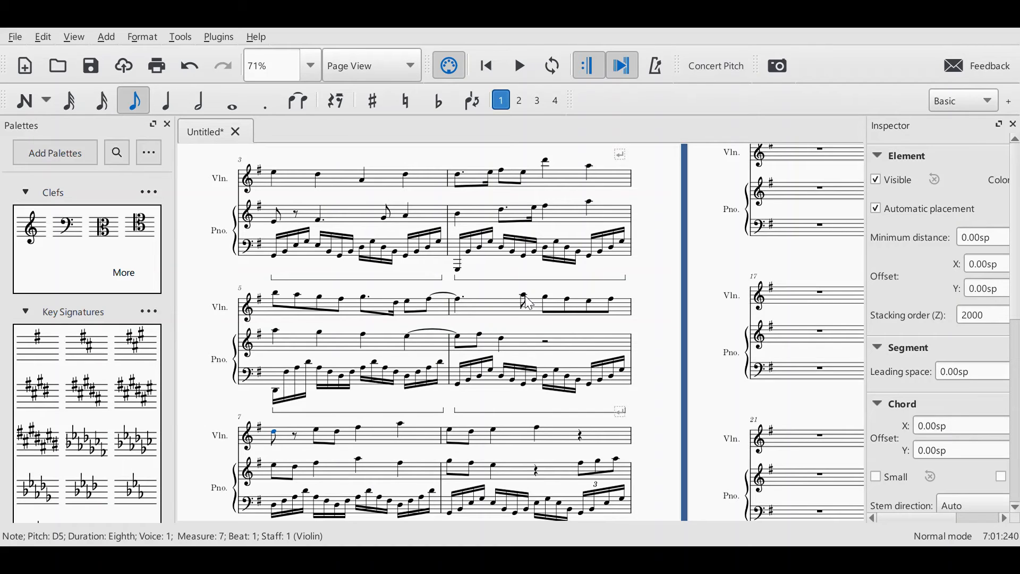
pyautogui.click(276, 293)
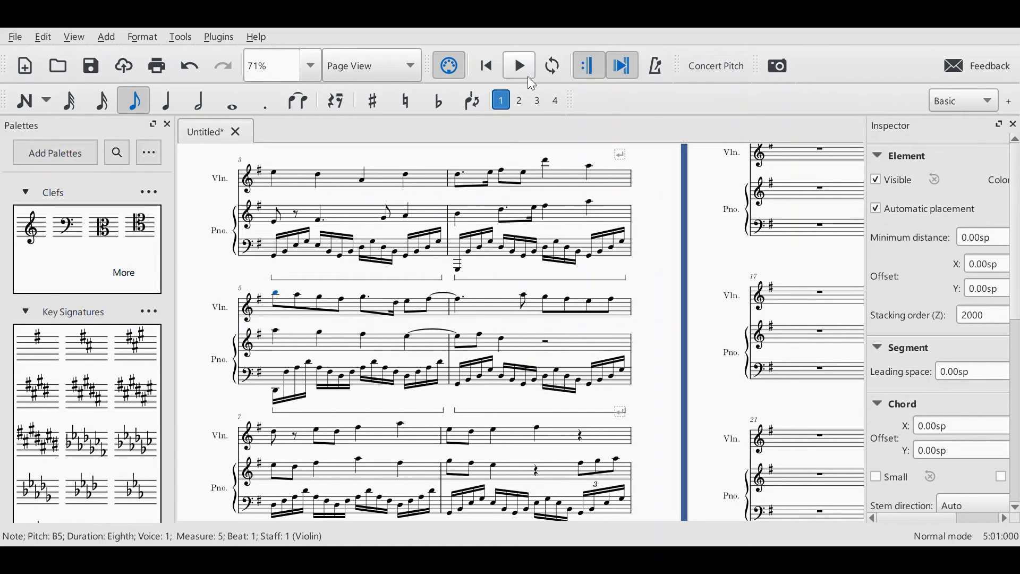
pyautogui.click(522, 65)
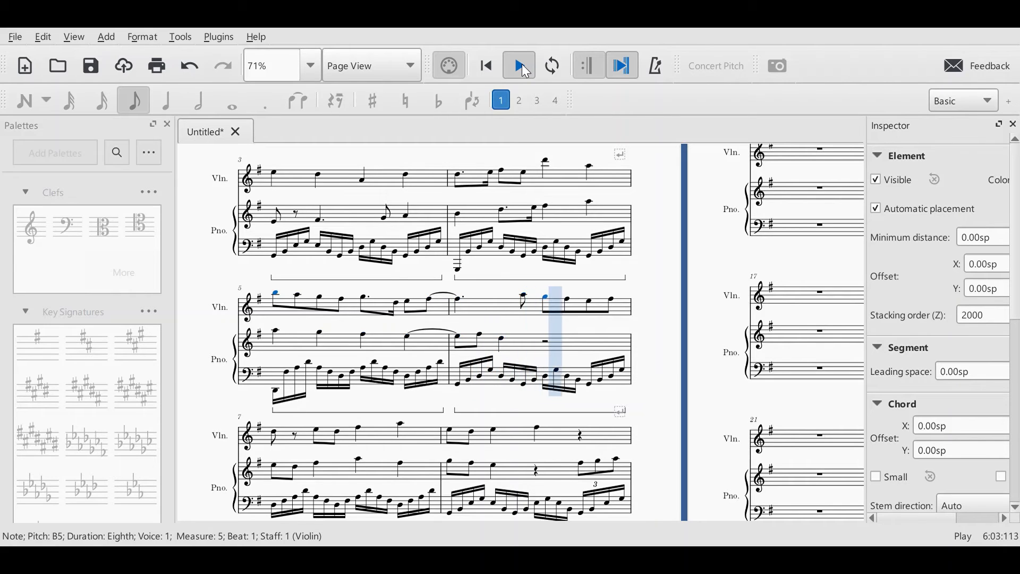
pyautogui.click(521, 64)
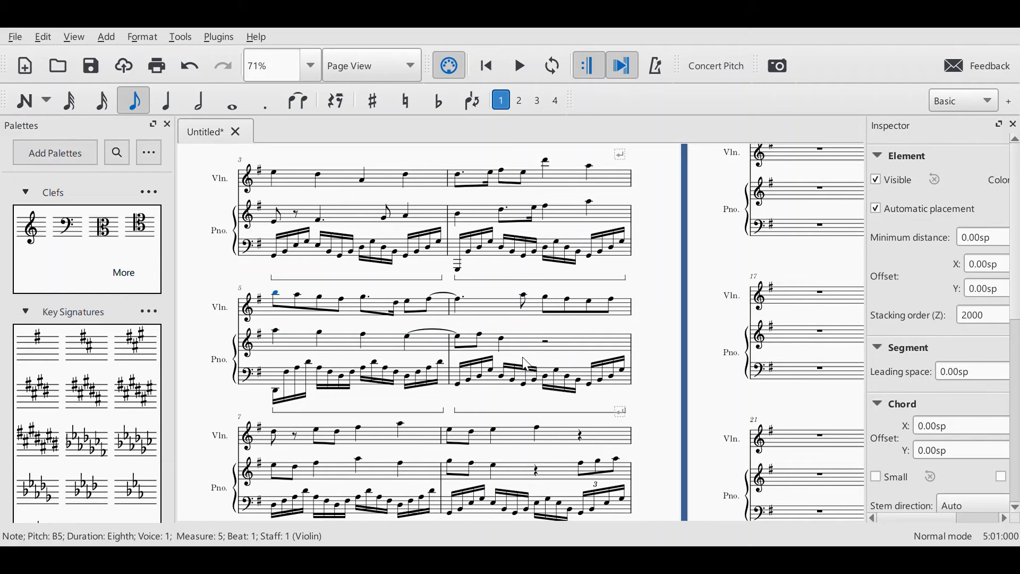
# Step: Listen to individual violin notes in measures 5 and 6 and play from the A5 on beat 2.5 of measure 6
pyautogui.click(525, 299)
pyautogui.keyDown('shift'); pyautogui.click(274, 434); pyautogui.keyUp('shift')
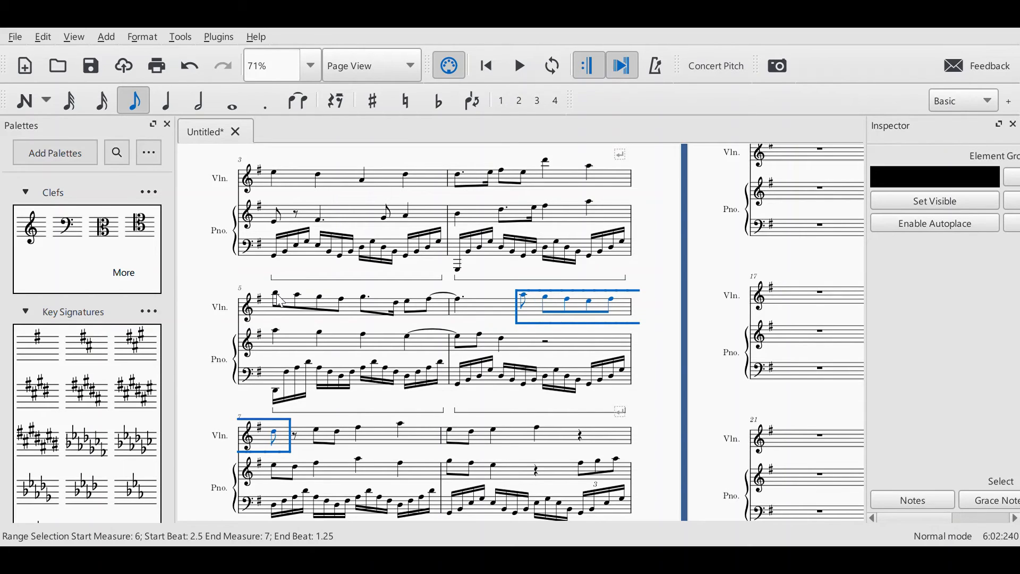
pyautogui.click(296, 297)
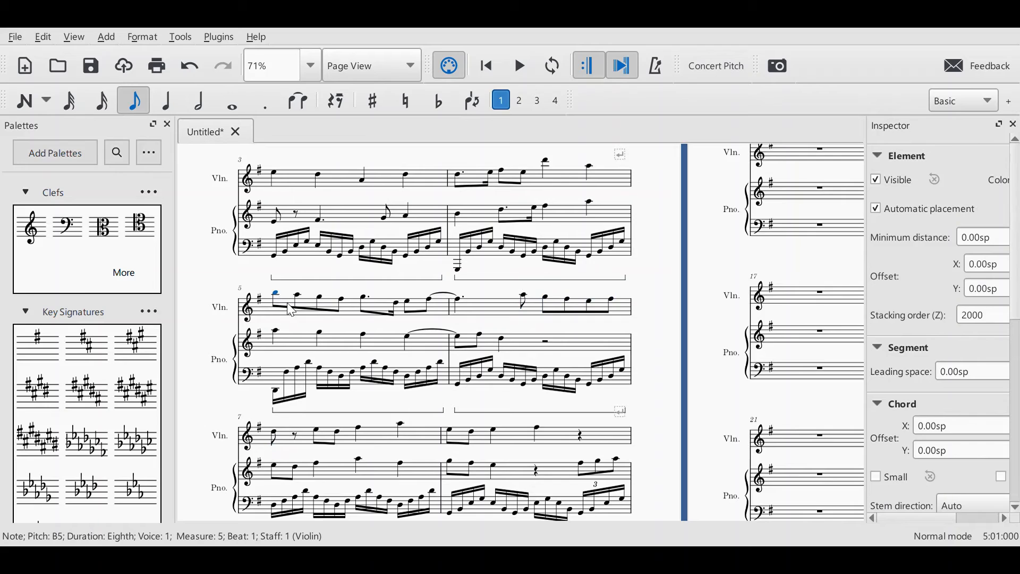
pyautogui.click(321, 299)
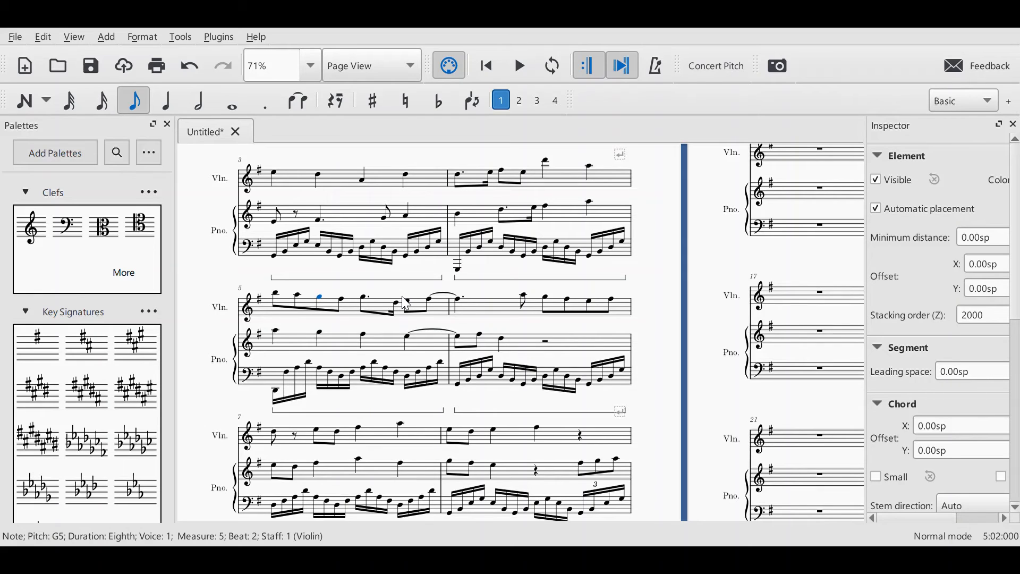
pyautogui.click(524, 297)
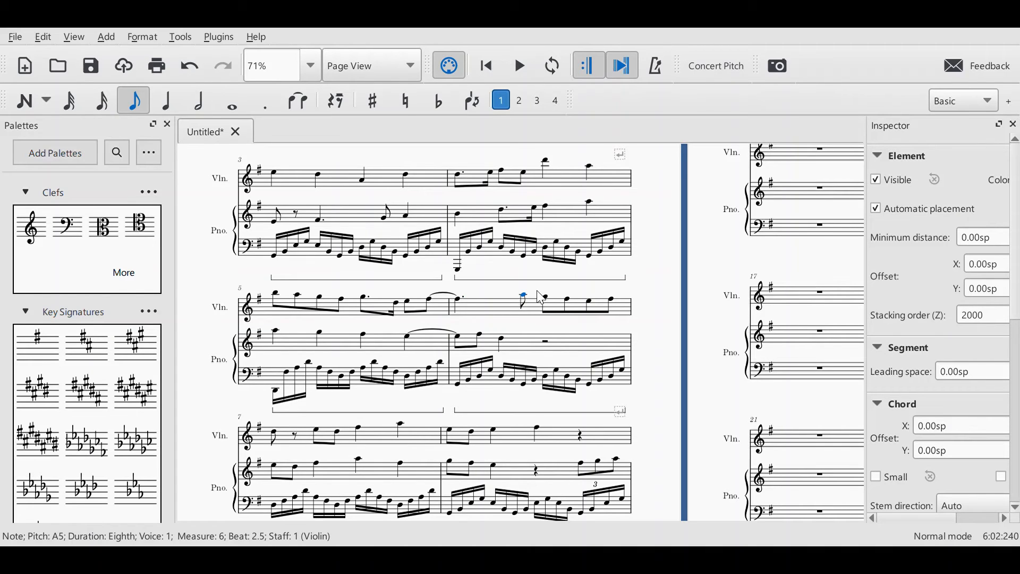
pyautogui.click(521, 64)
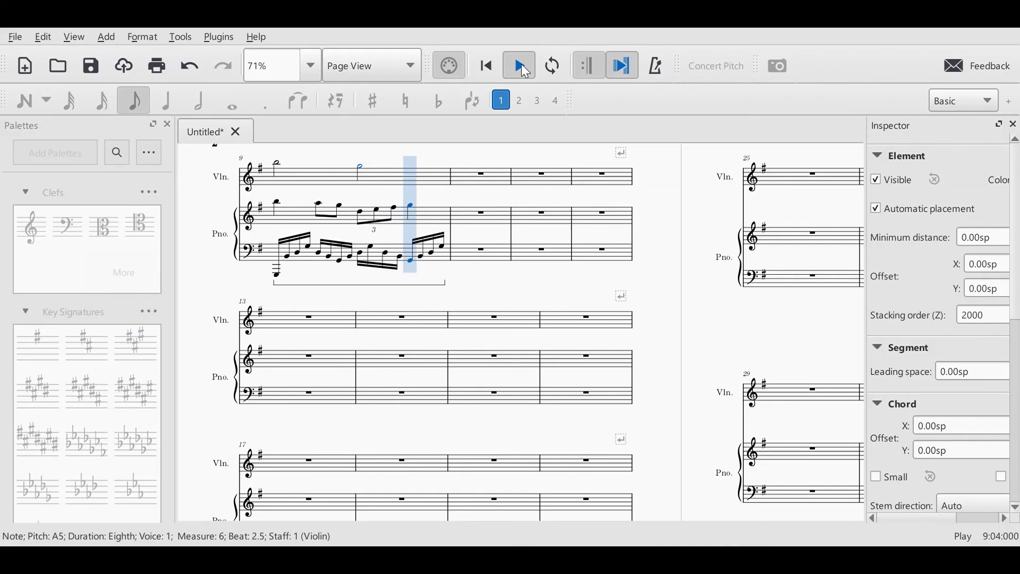
pyautogui.click(521, 64)
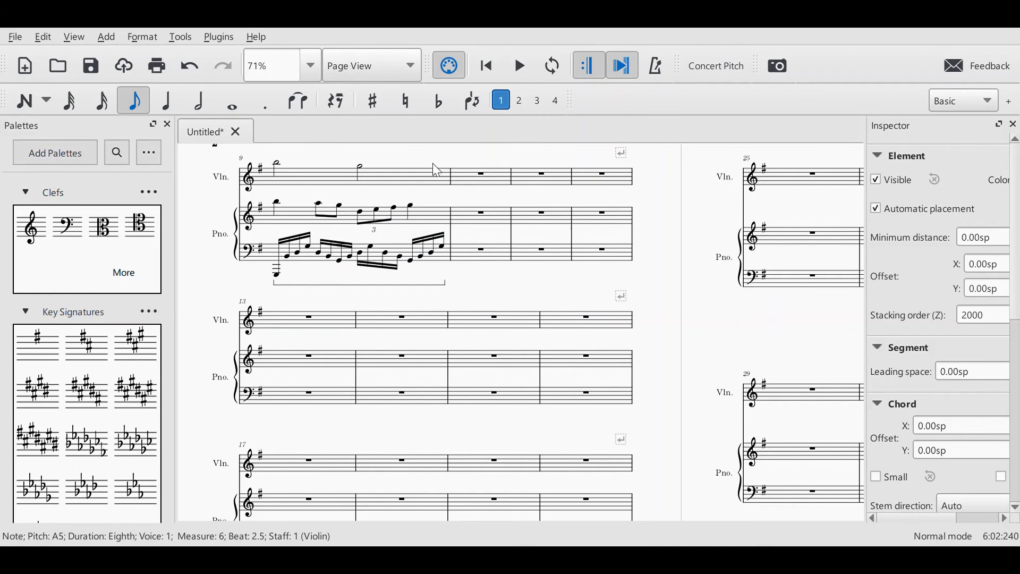
# Step: Lower the second and third notes of the piano's triplet on beat 3 of measure 9 to C5 and B4
pyautogui.click(361, 212)
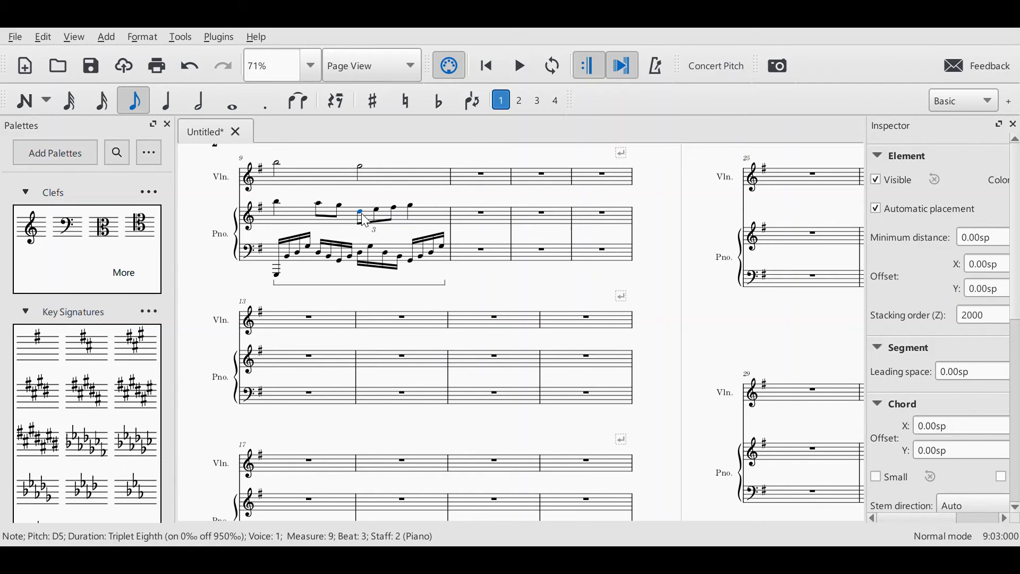
pyautogui.click(395, 209)
pyautogui.click(378, 212)
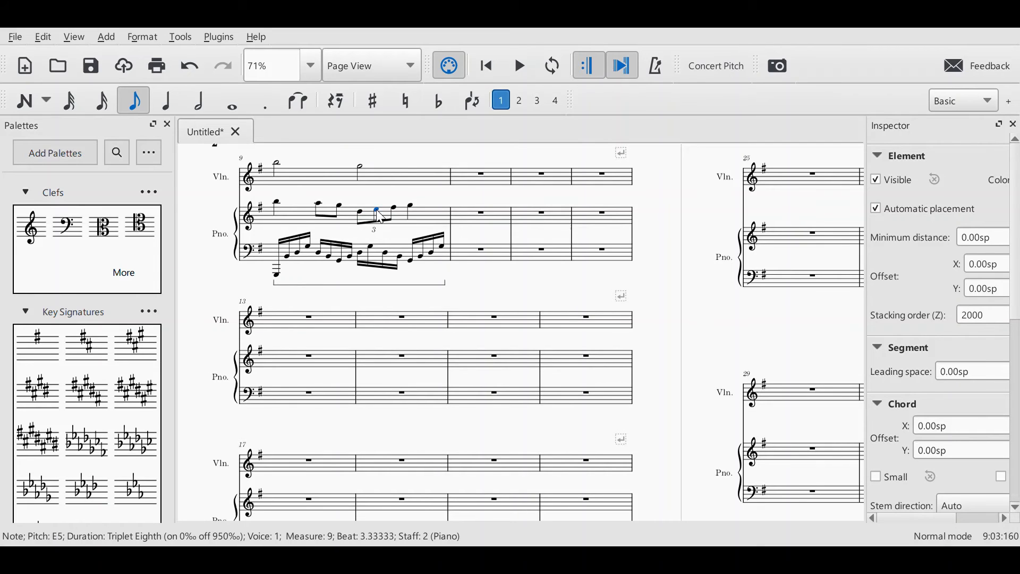
pyautogui.press('Down')
pyautogui.press('Down')
pyautogui.press('Down')
pyautogui.press('Down')
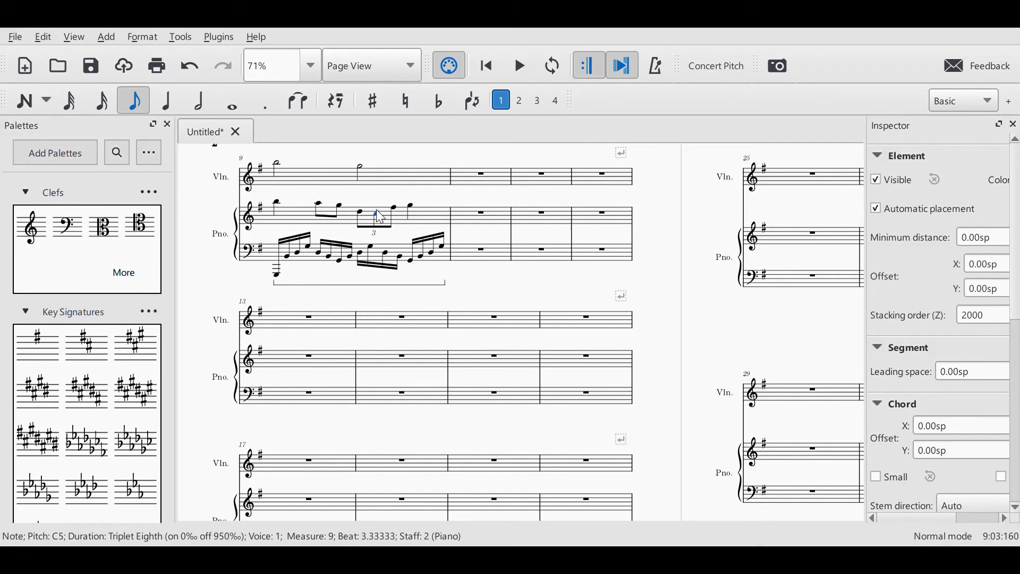
pyautogui.click(396, 212)
pyautogui.press('Down')
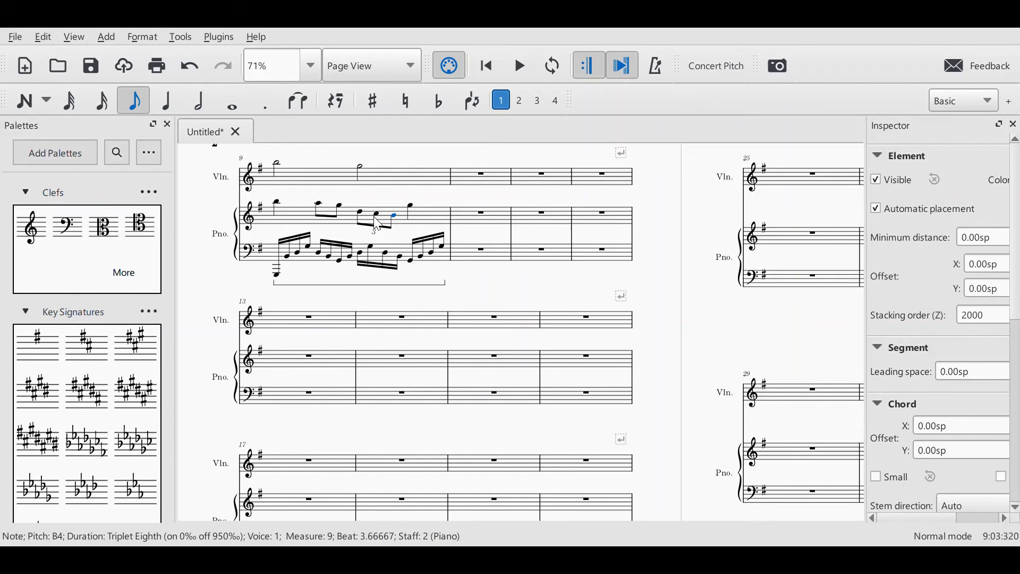
pyautogui.click(413, 207)
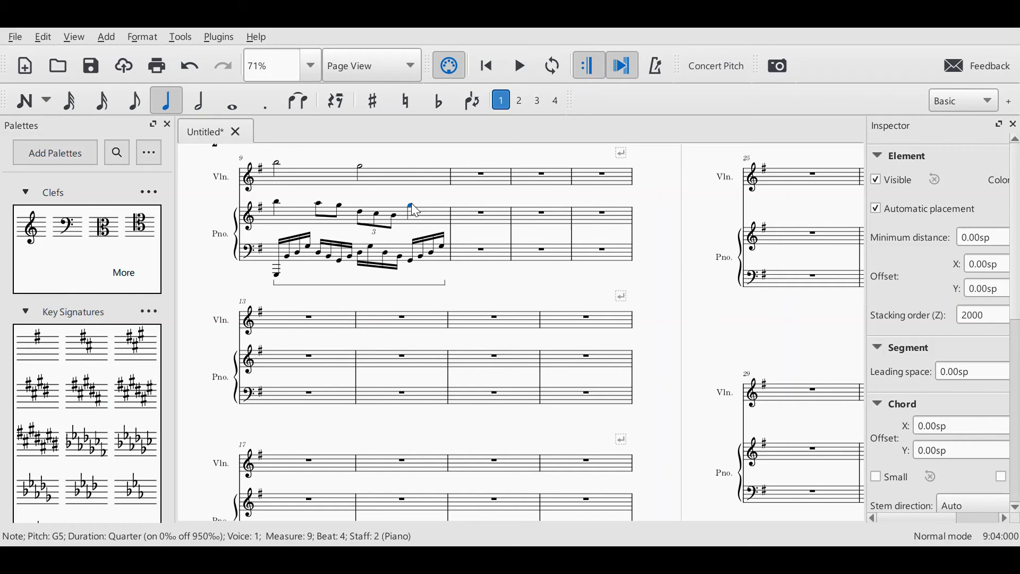
# Step: Undo the pitch changes to the second and third notes of the piano's triplet in measure 9
pyautogui.hotkey('ctrl', 'z')
pyautogui.hotkey('ctrl', 'z')
pyautogui.hotkey('ctrl', 'z')
pyautogui.hotkey('ctrl', 'z')
pyautogui.hotkey('ctrl', 'z')
pyautogui.hotkey('ctrl', 'z')
pyautogui.hotkey('ctrl', 'z')
pyautogui.hotkey('ctrl', 'z')
pyautogui.hotkey('ctrl', 'z')
pyautogui.hotkey('ctrl', 'z')
pyautogui.hotkey('ctrl', 'z')
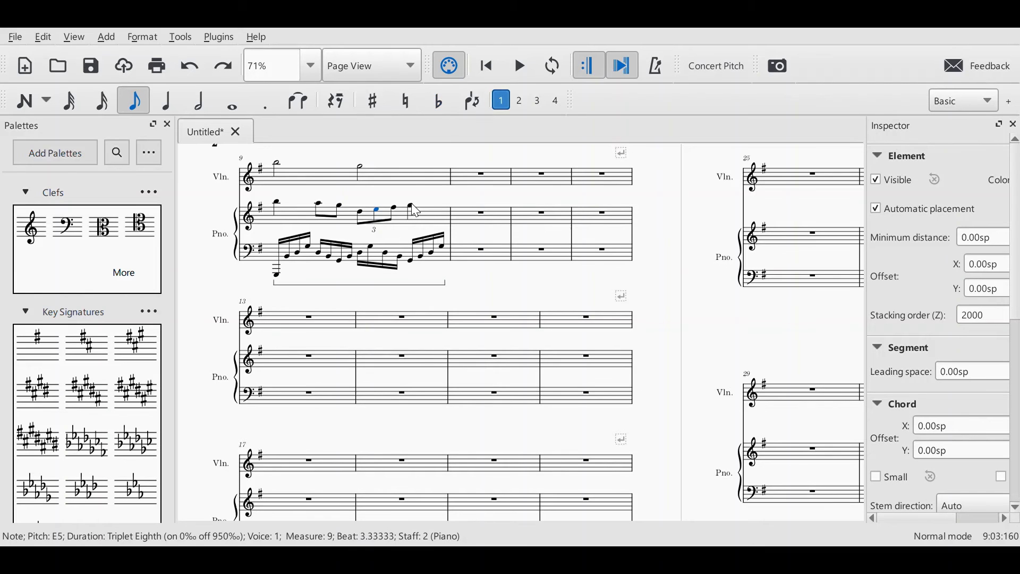
# Step: Redo the C5 and B4 pitch changes in the piano's triplet in measure 9
pyautogui.hotkey('ctrl', 'shift', 'z')
pyautogui.hotkey('ctrl', 'shift', 'z')
pyautogui.hotkey('ctrl', 'shift', 'z')
pyautogui.hotkey('ctrl', 'shift', 'z')
pyautogui.hotkey('ctrl', 'shift', 'z')
pyautogui.hotkey('ctrl', 'shift', 'z')
pyautogui.hotkey('ctrl', 'shift', 'z')
pyautogui.hotkey('ctrl', 'shift', 'z')
pyautogui.hotkey('ctrl', 'shift', 'z')
pyautogui.hotkey('ctrl', 'shift', 'z')
pyautogui.hotkey('ctrl', 'shift', 'z')
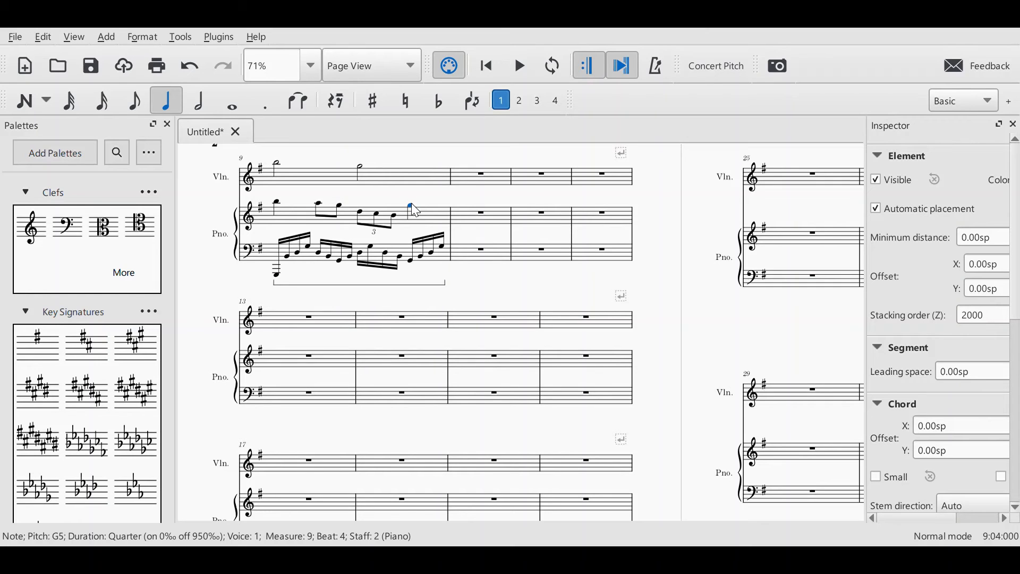
# Step: Play measure 9 from the piano's A5 on beat 2 and listen to the violin's half note G5
pyautogui.click(320, 204)
pyautogui.click(519, 64)
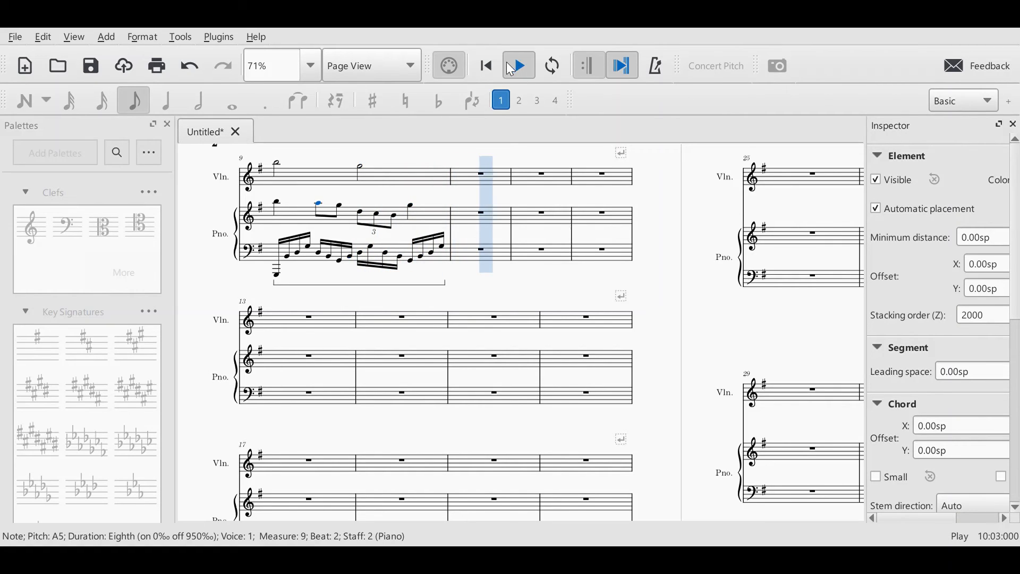
pyautogui.click(518, 64)
pyautogui.click(362, 169)
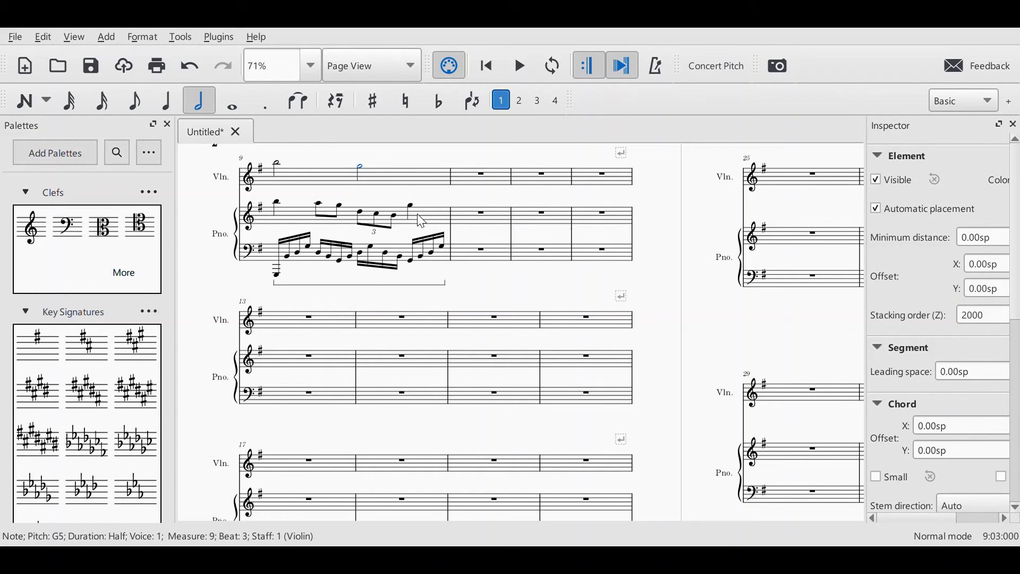
# Step: Enter a quarter-note chord of B4, D5 and G5 on beat 1 of measure 10 in the piano's treble staff
pyautogui.moveTo(319, 313); pyautogui.dragTo(340, 257)
pyautogui.click(519, 309)
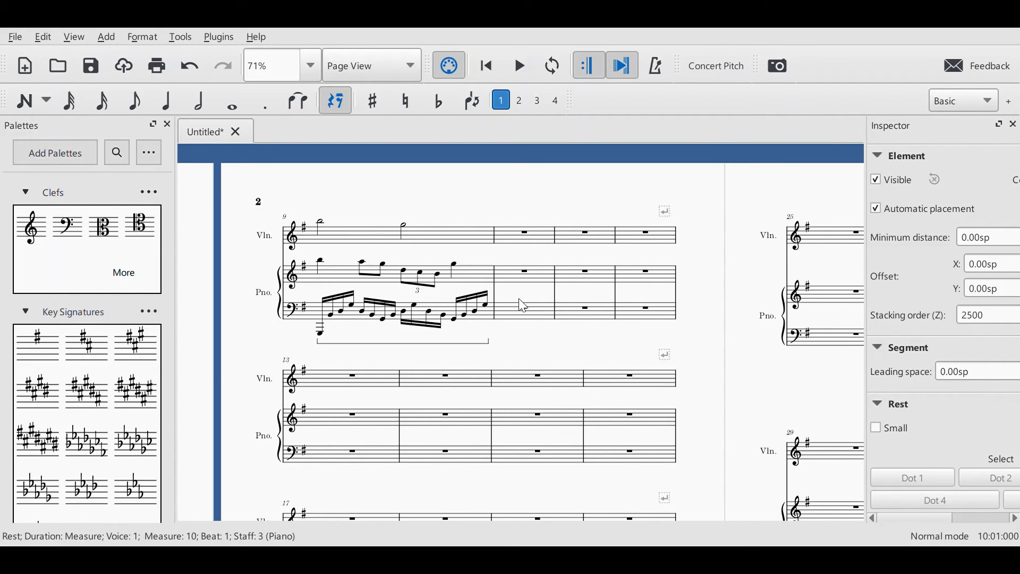
pyautogui.click(524, 272)
pyautogui.press('n')
pyautogui.press('b')
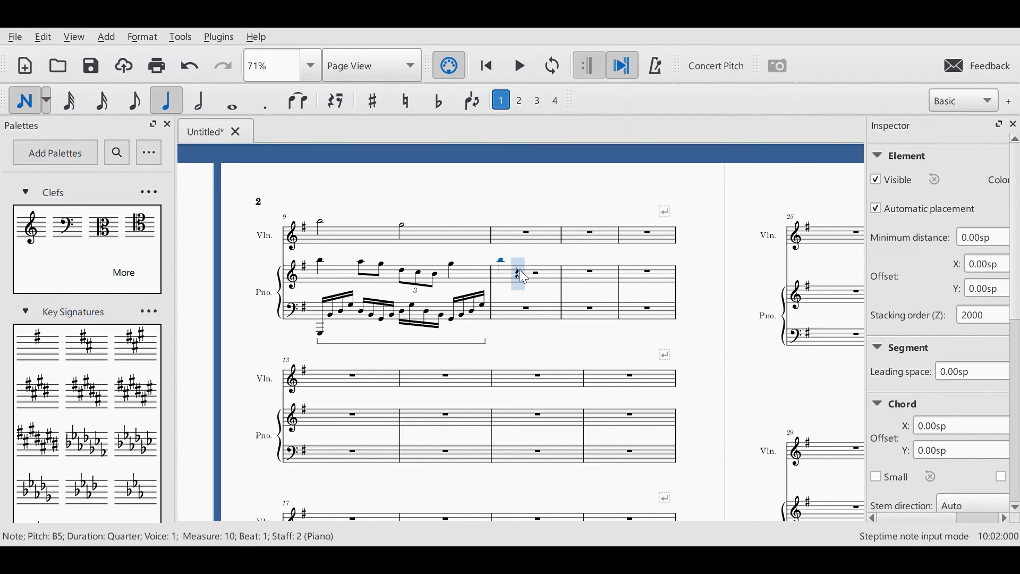
pyautogui.hotkey('ctrl', 'Down')
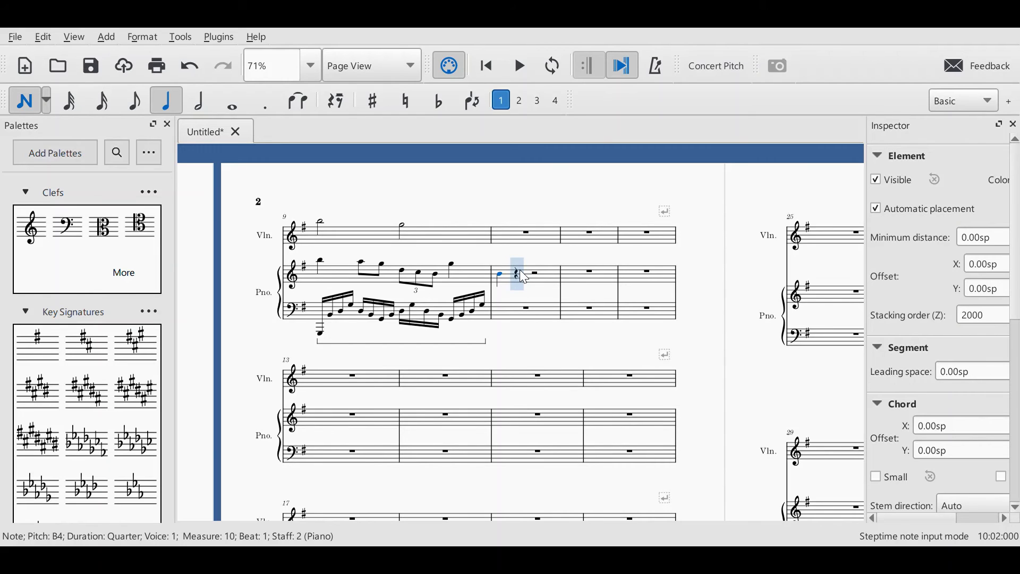
pyautogui.hotkey('shift', 'g')
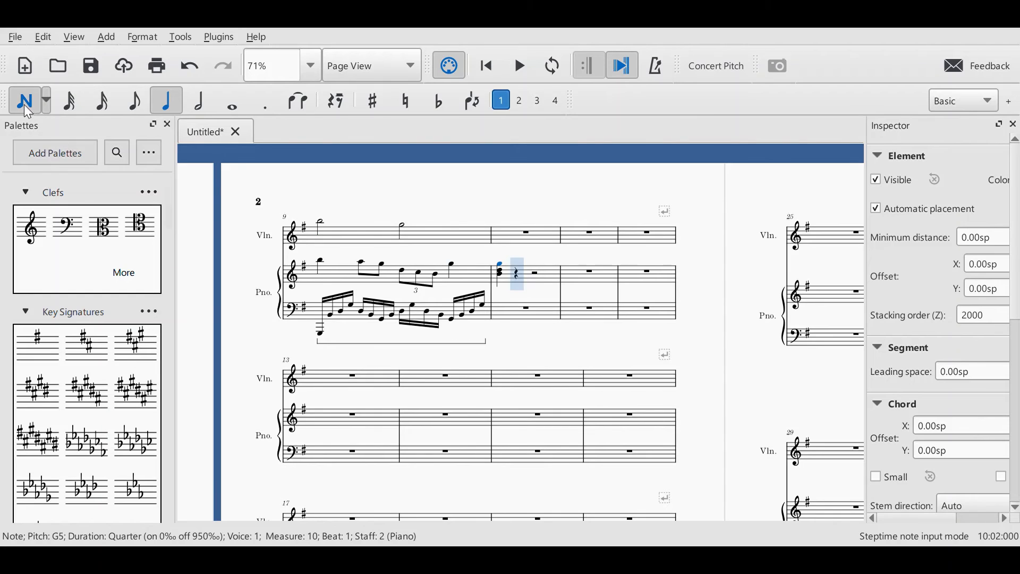
pyautogui.press('Escape')
# Step: Enter a quarter-note octave of G1 and G2 on beat 1 of measure 10 in the piano's bass staff
pyautogui.click(527, 314)
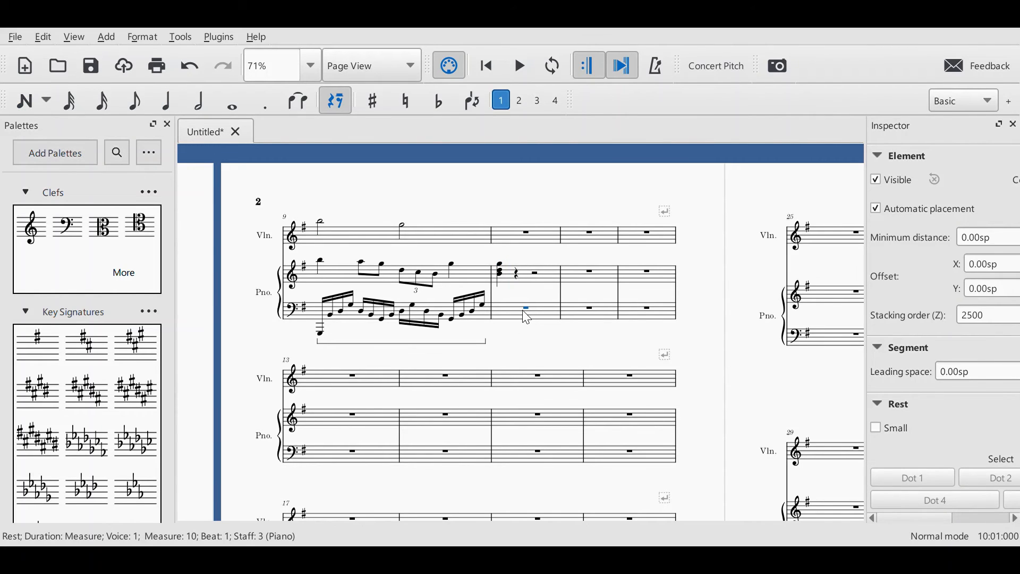
pyautogui.press('n')
pyautogui.press('g')
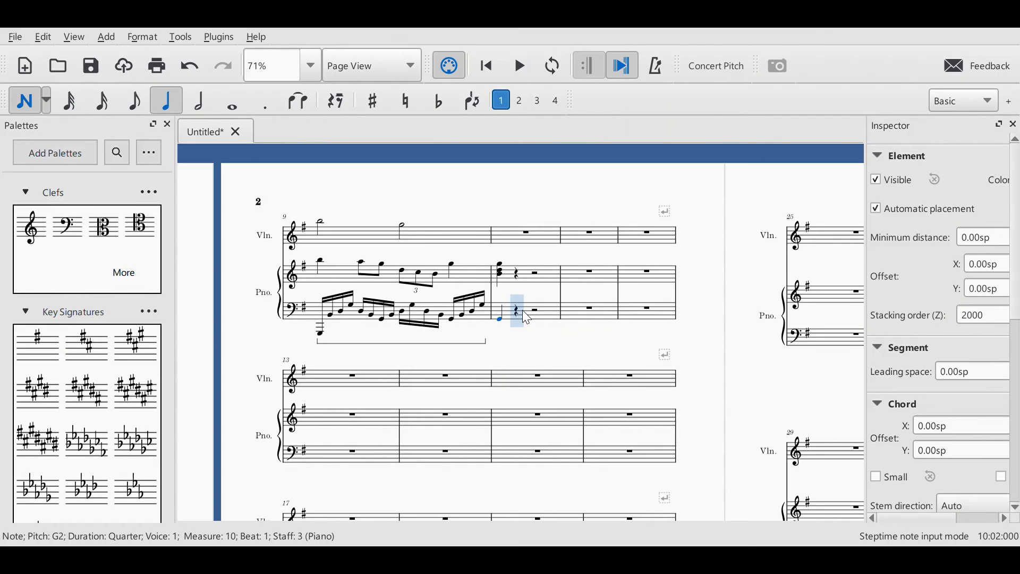
pyautogui.hotkey('ctrl', 'Down')
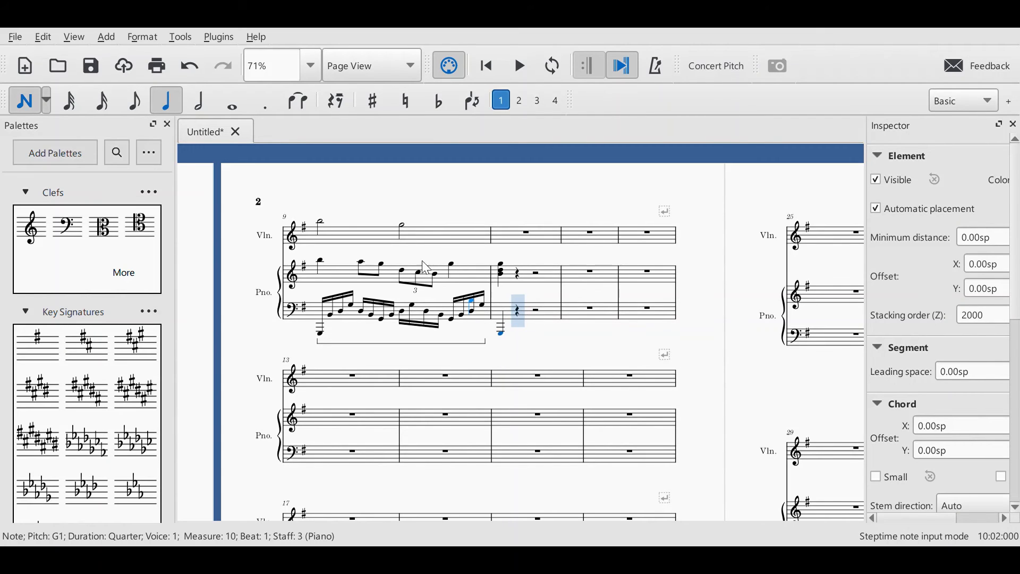
pyautogui.press('Escape')
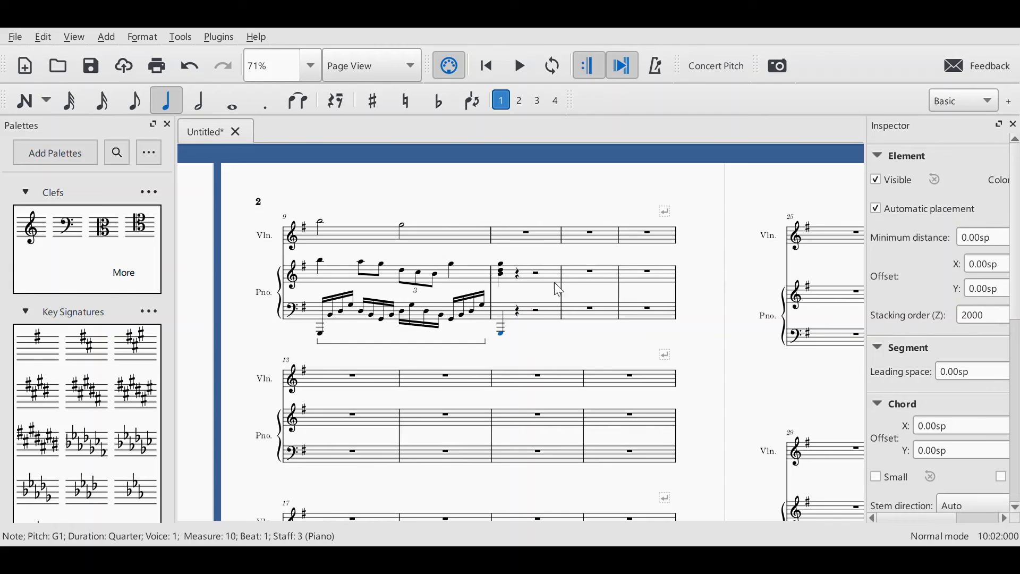
pyautogui.click(518, 315)
pyautogui.click(502, 334)
pyautogui.press('n')
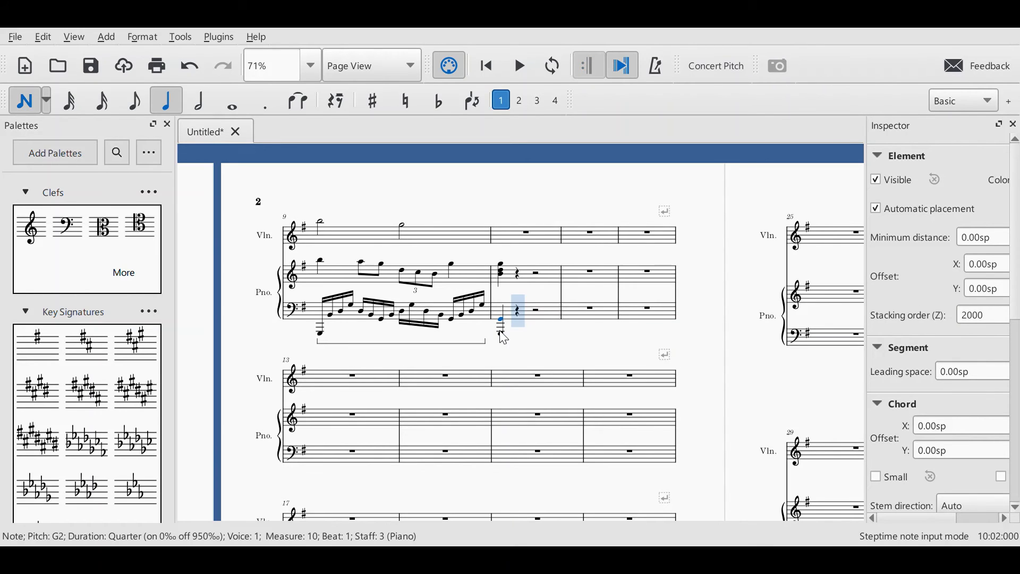
# Step: Add a pedal line beneath the piano's G1–G2 octave in measure 10
pyautogui.click(25, 99)
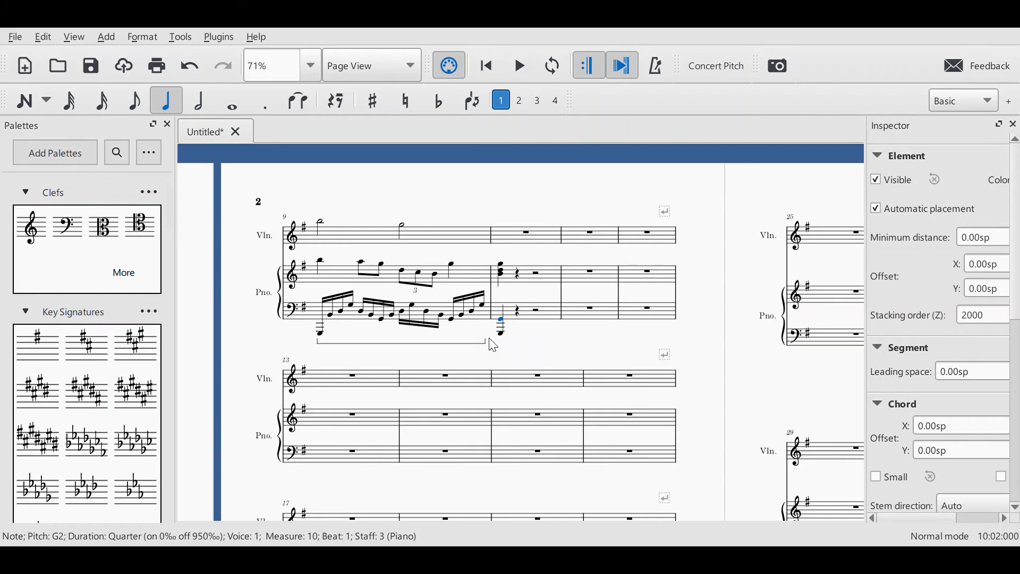
pyautogui.hotkey('ctrl', 'Down')
pyautogui.scroll(-15, 167, 239)
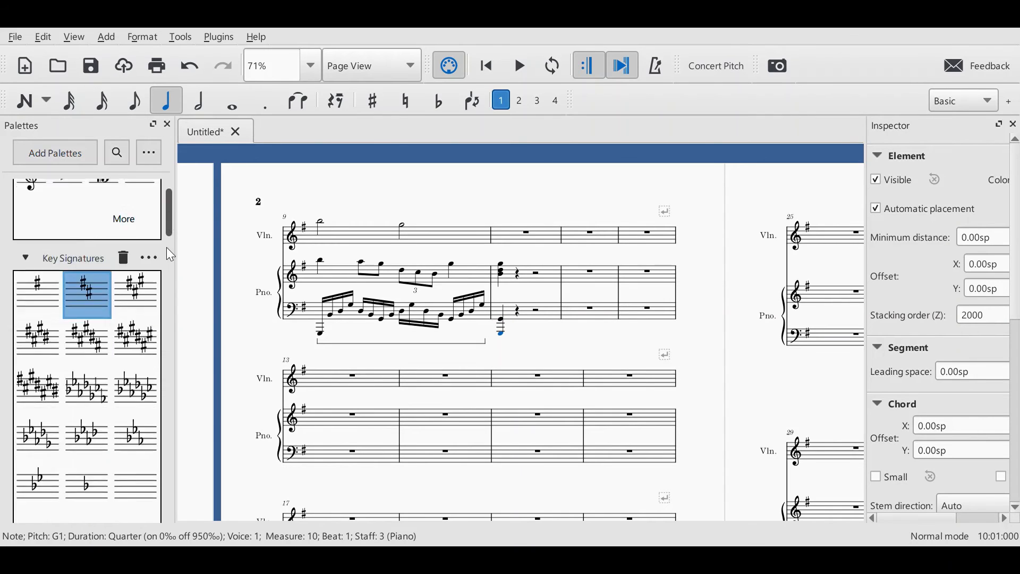
pyautogui.scroll(1, 136, 365)
pyautogui.click(73, 285)
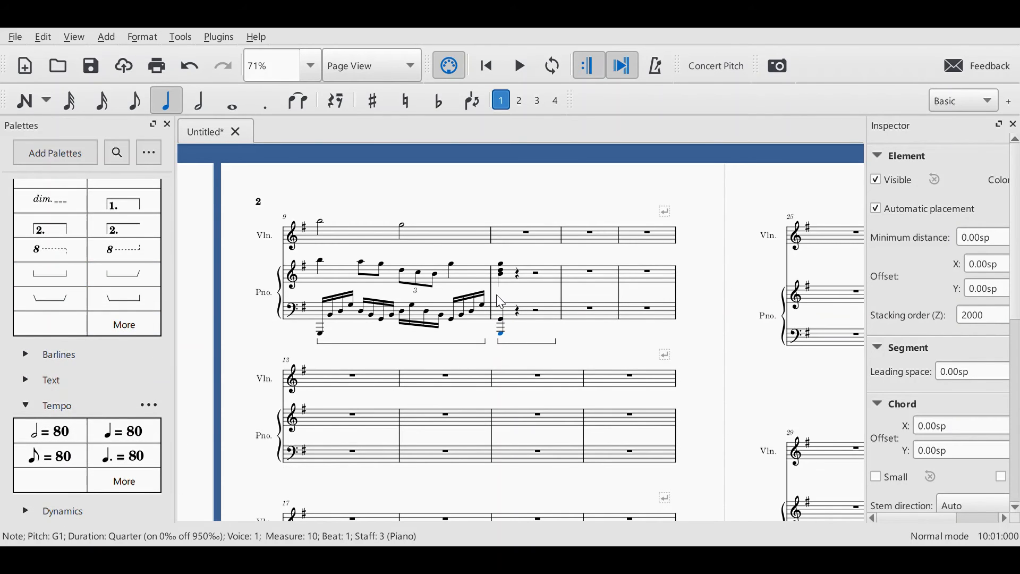
# Step: Play measure 10 from the piano chord on beat 1 and listen to it with the bass octave
pyautogui.click(504, 274)
pyautogui.click(519, 68)
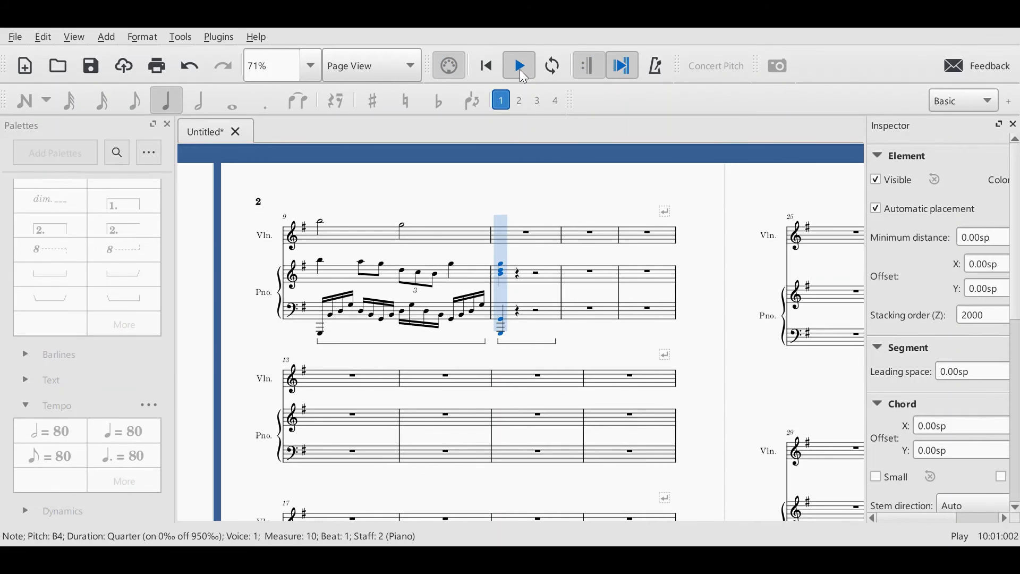
pyautogui.click(519, 68)
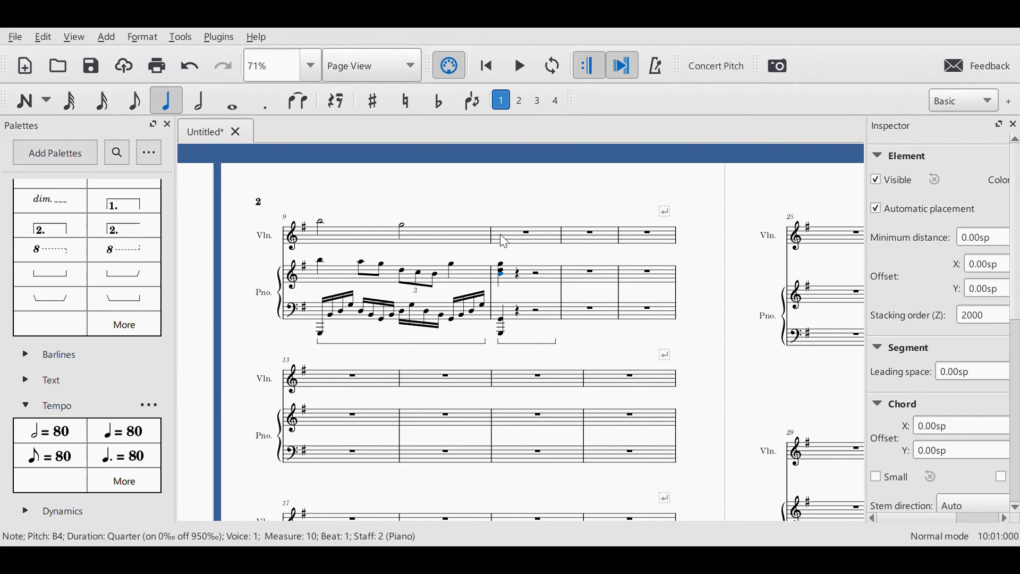
pyautogui.click(510, 275)
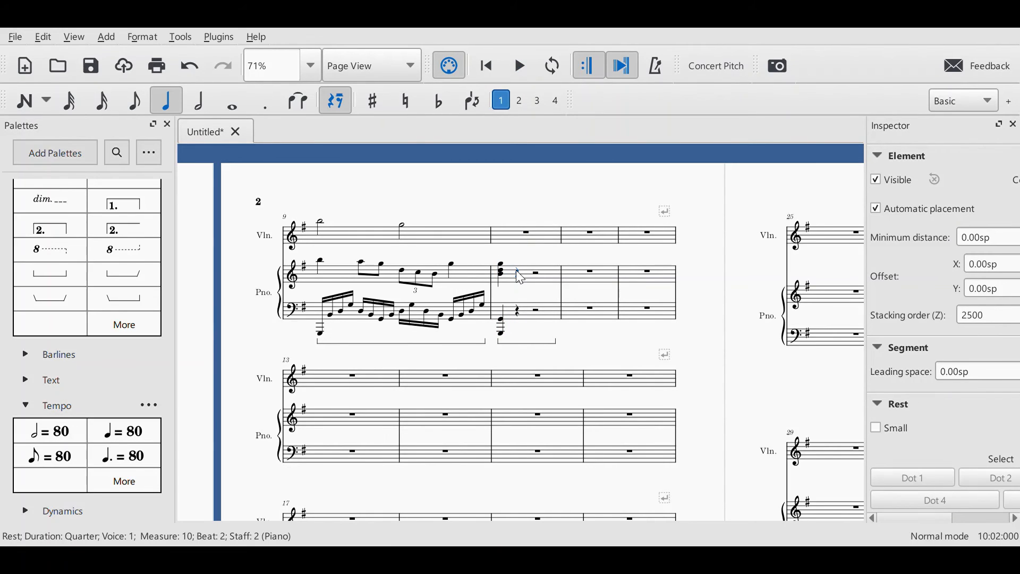
# Step: Enter a quarter-note double stop of G5 and B5 on beat 1 of measure 10 in the violin staff
pyautogui.click(529, 238)
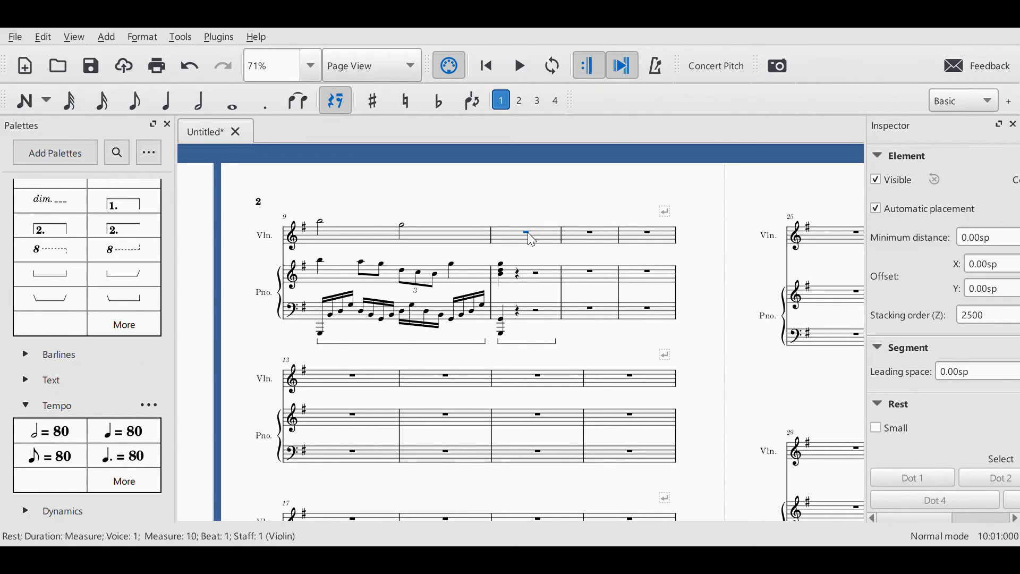
pyautogui.press('n')
pyautogui.press('g')
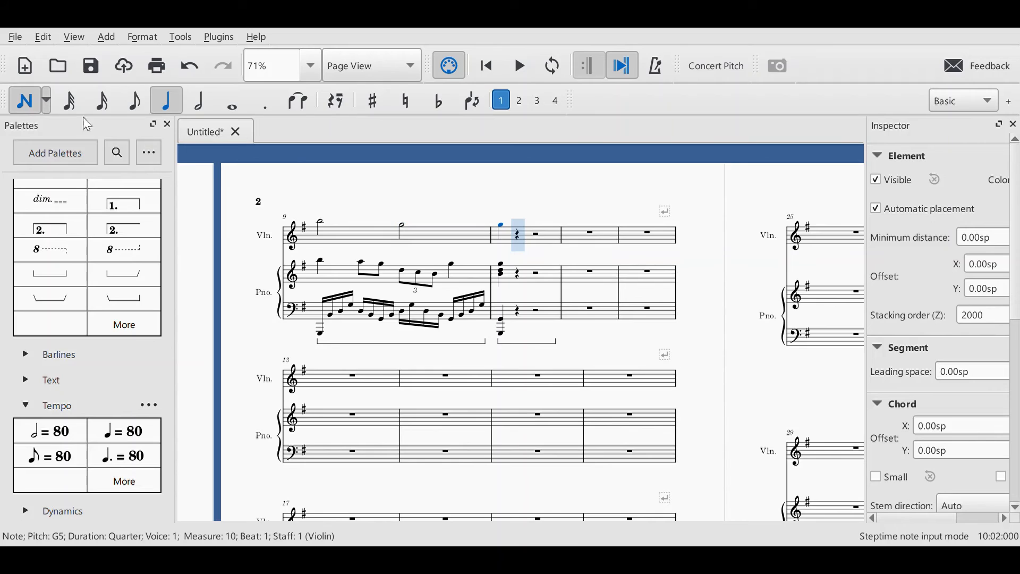
pyautogui.hotkey('shift', 'b')
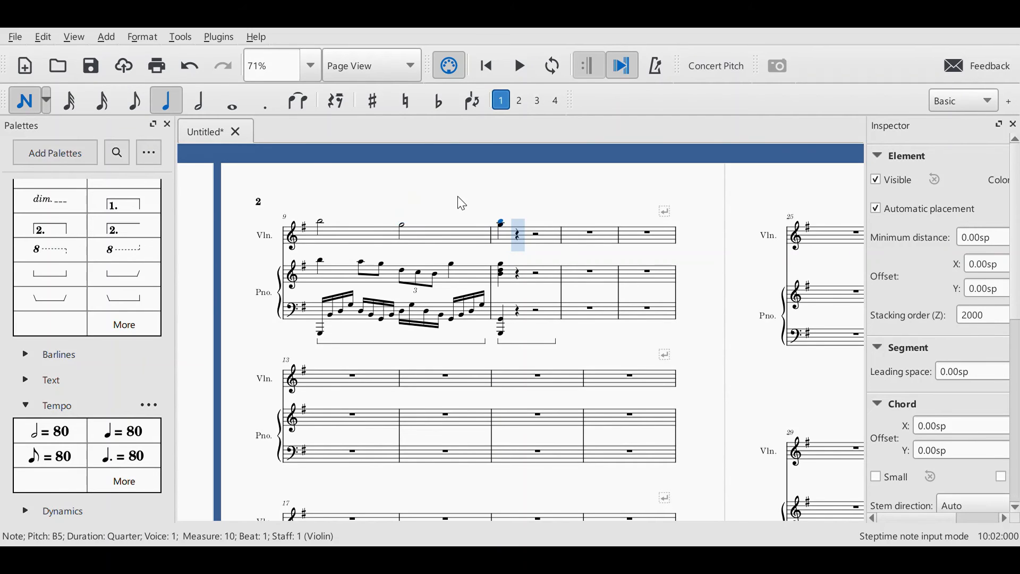
pyautogui.click(29, 109)
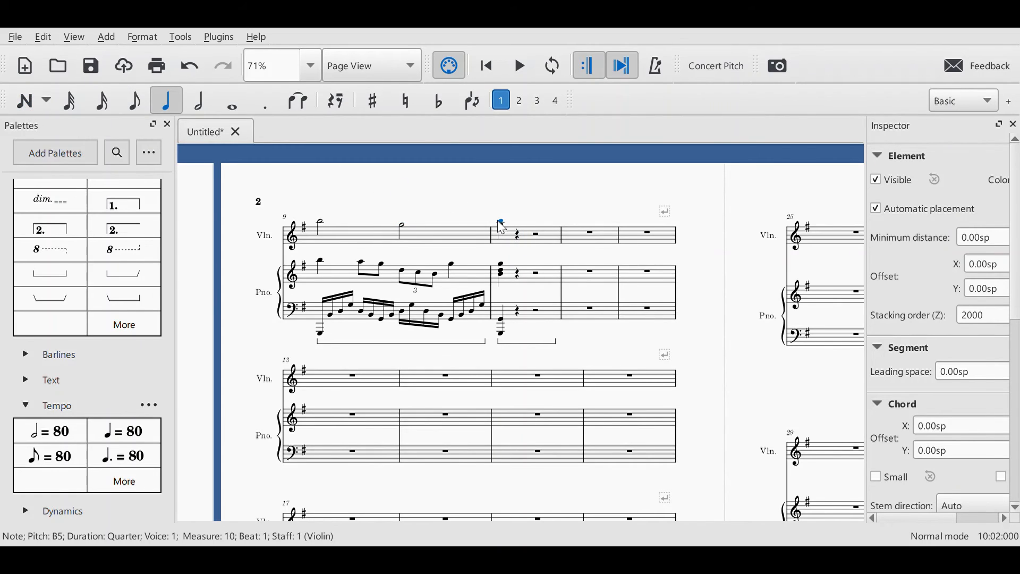
# Step: Lengthen the violin double stop and both piano chords in measure 10 to whole notes
pyautogui.click(213, 104)
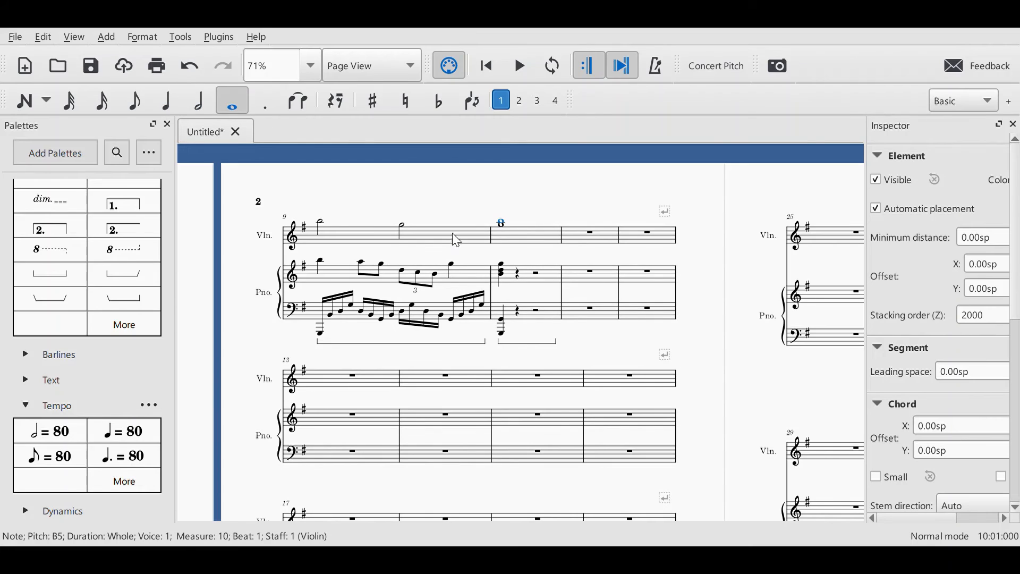
pyautogui.click(503, 270)
pyautogui.keyDown('shift'); pyautogui.click(503, 327); pyautogui.keyUp('shift')
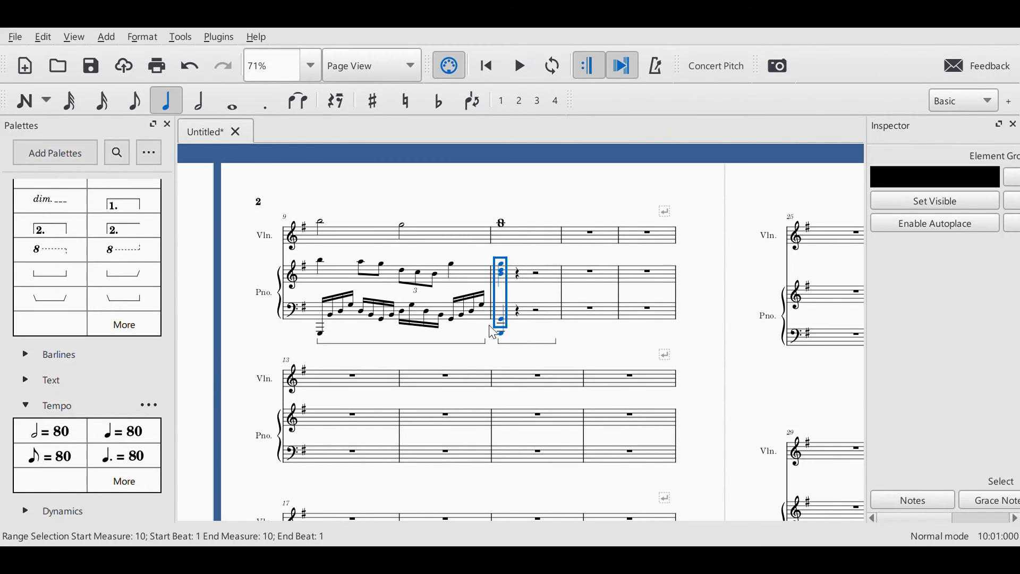
pyautogui.click(234, 101)
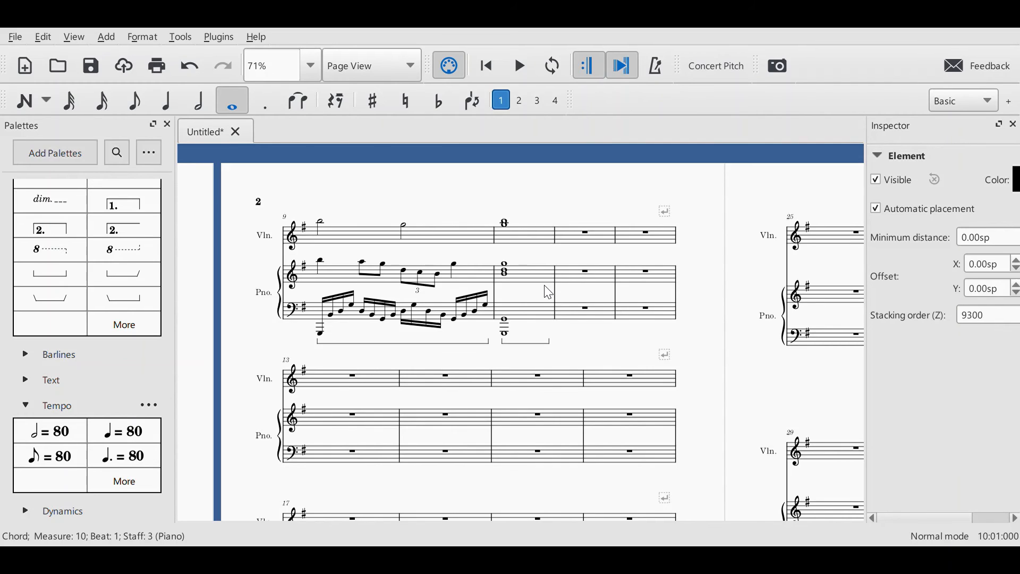
# Step: Play from the violin's half note G5 in measure 9 through the whole-note chords of measure 10
pyautogui.click(405, 232)
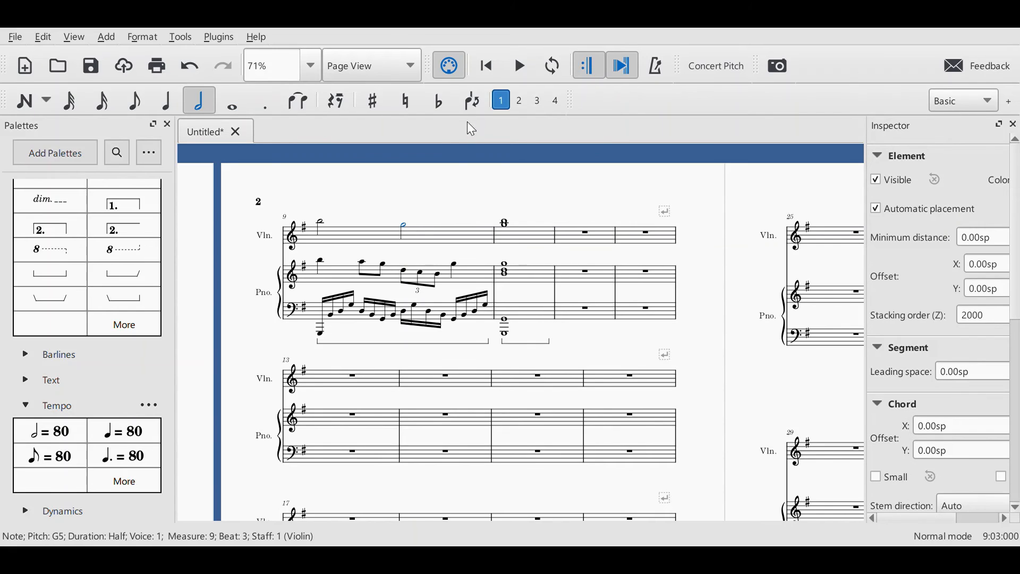
pyautogui.click(517, 66)
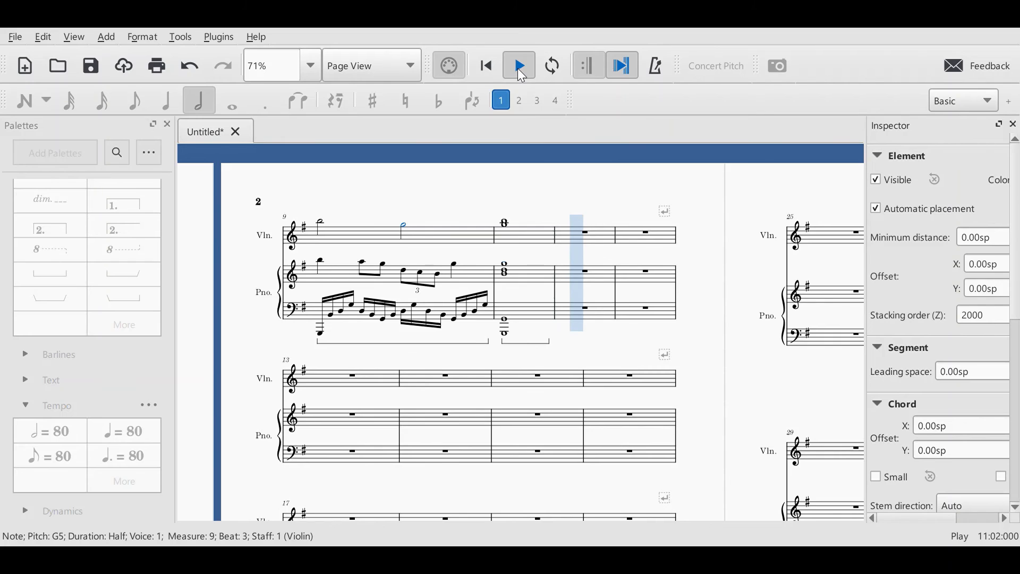
pyautogui.click(519, 69)
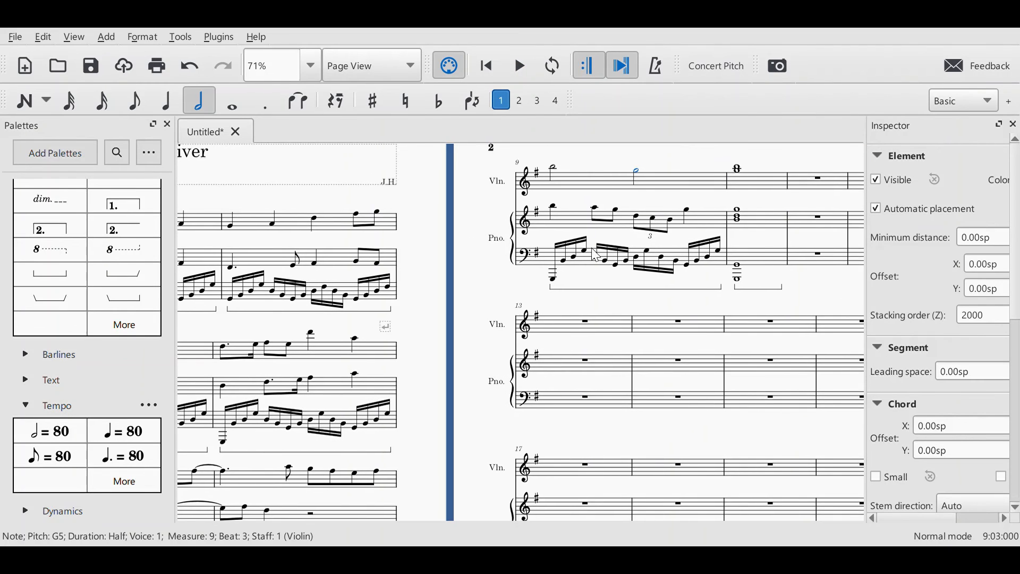
# Step: Play the piece from the piano's bass G2 at the start of measure 1 into measure 2
pyautogui.moveTo(476, 392); pyautogui.dragTo(736, 360)
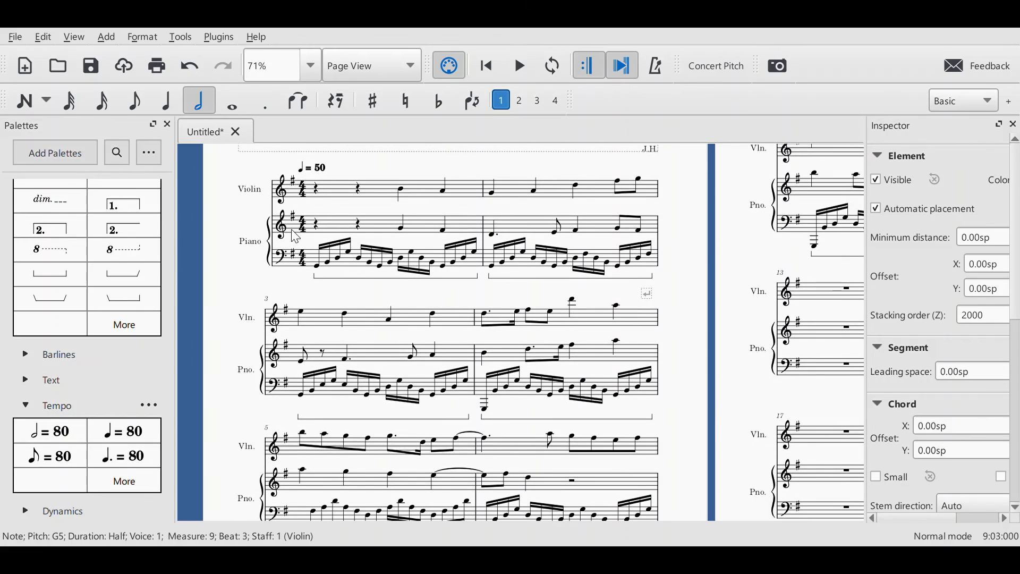
pyautogui.click(318, 266)
pyautogui.click(514, 70)
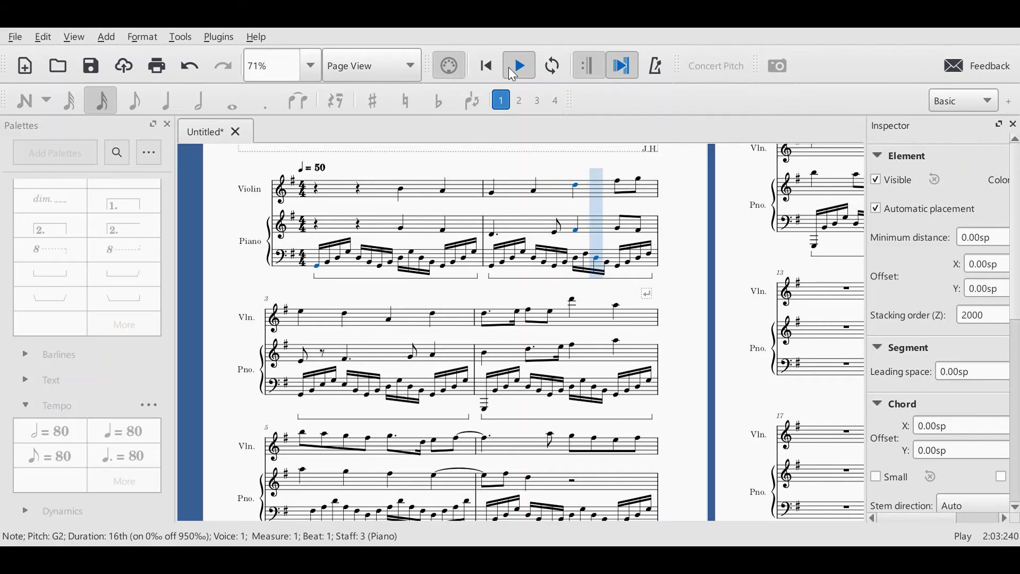
pyautogui.click(511, 70)
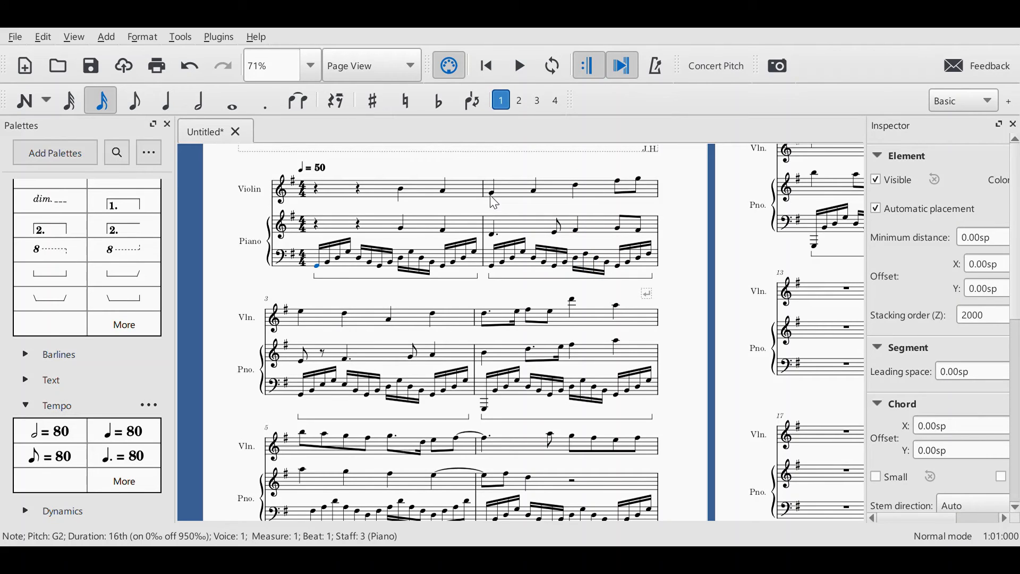
# Step: Make the violin's G4 on beat 1 of measure 2 a dotted quarter and play from the violin's B4 in measure 1
pyautogui.click(493, 193)
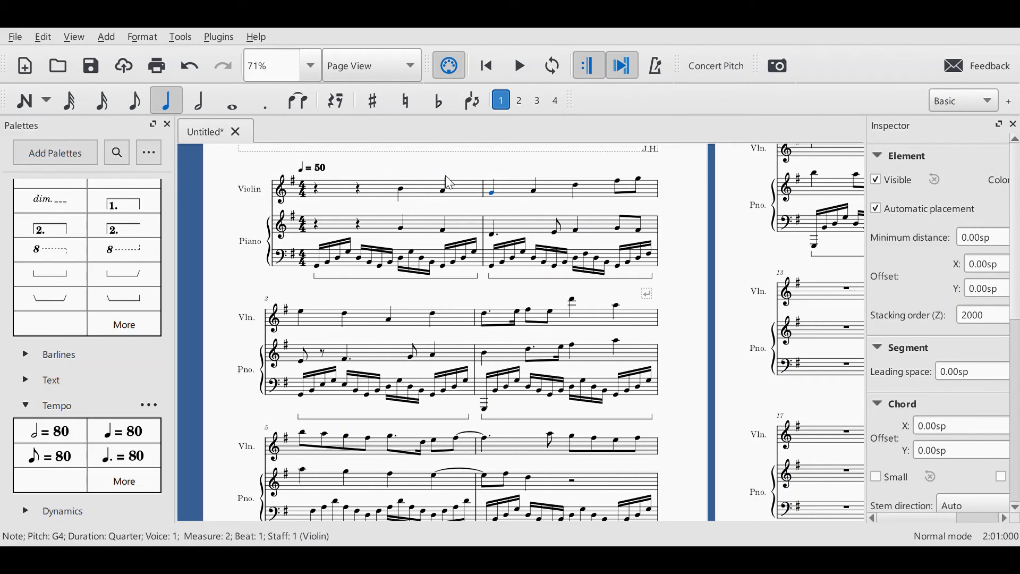
pyautogui.click(273, 112)
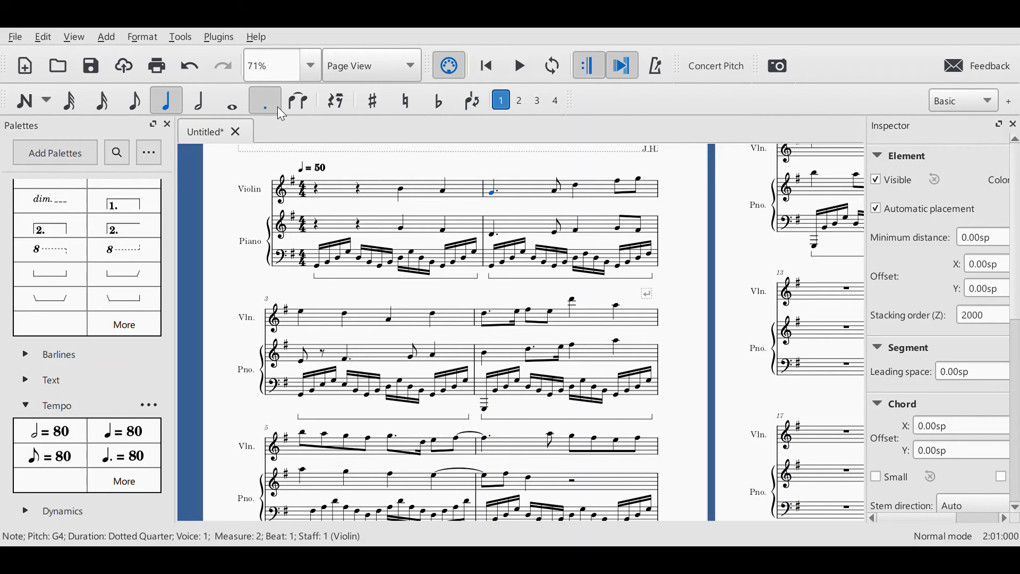
pyautogui.click(402, 190)
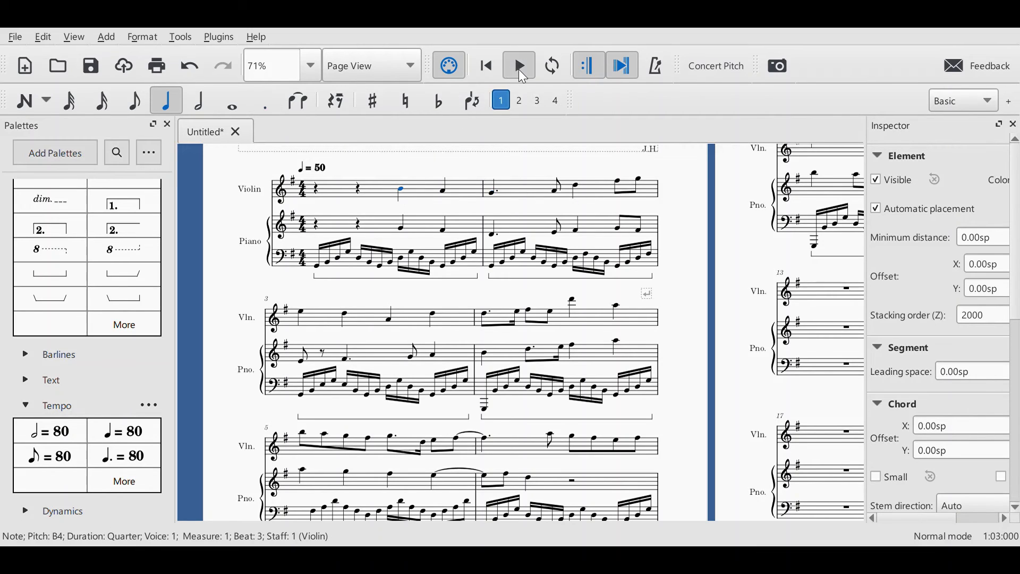
pyautogui.click(519, 69)
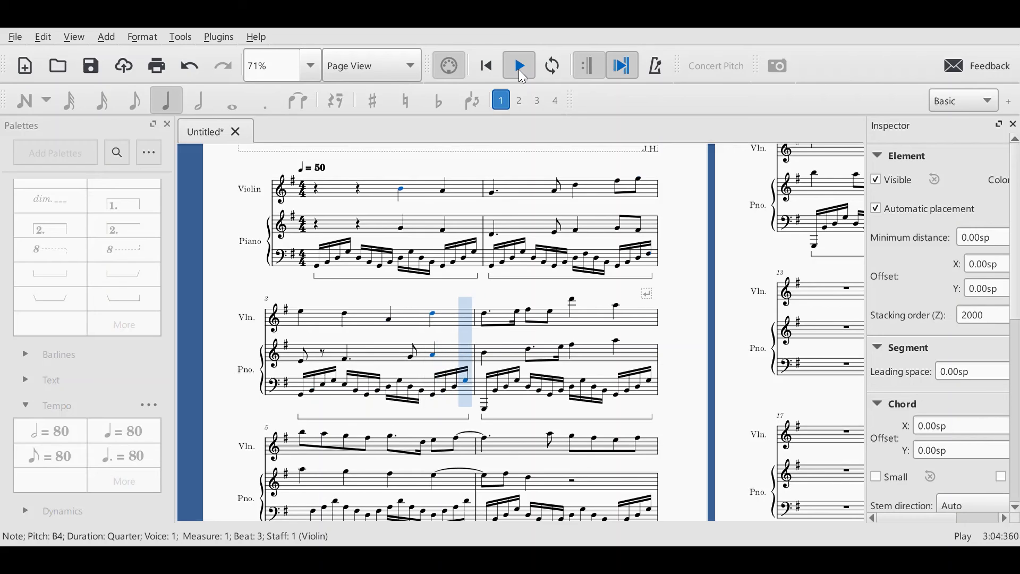
pyautogui.click(519, 69)
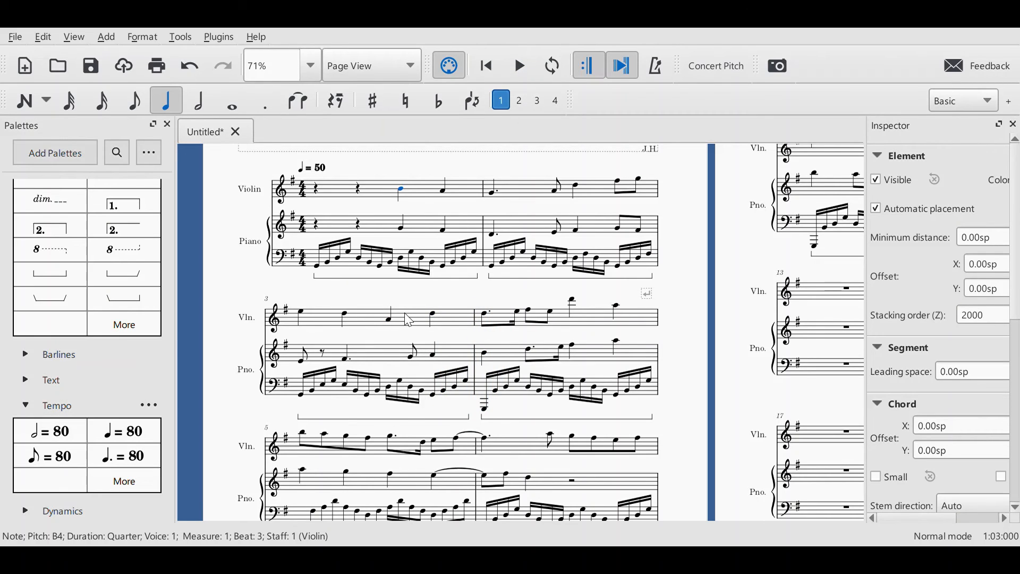
# Step: Play from the violin's D5 on beat 2 of measure 3 into measure 7
pyautogui.click(346, 315)
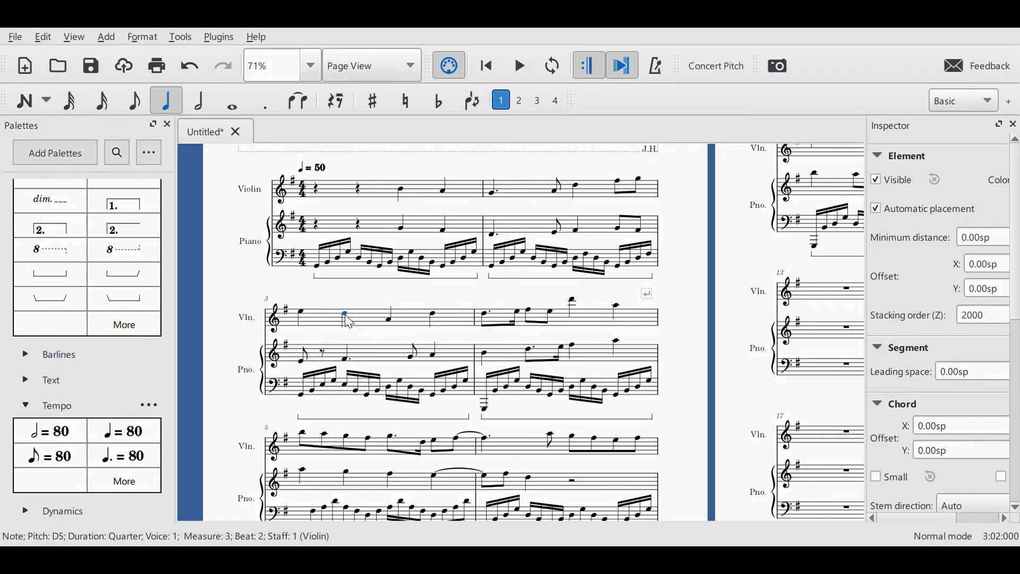
pyautogui.click(520, 75)
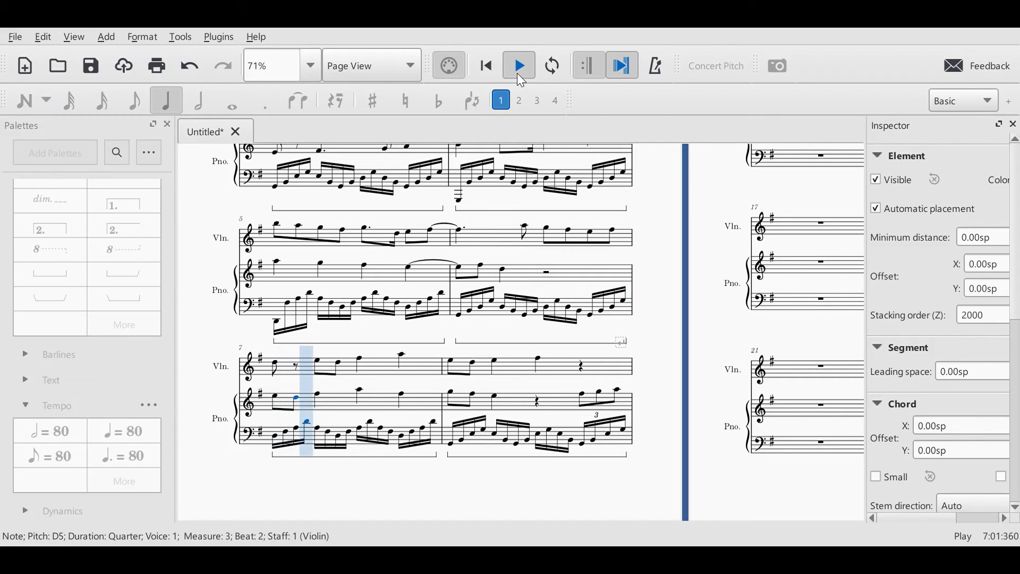
pyautogui.click(517, 74)
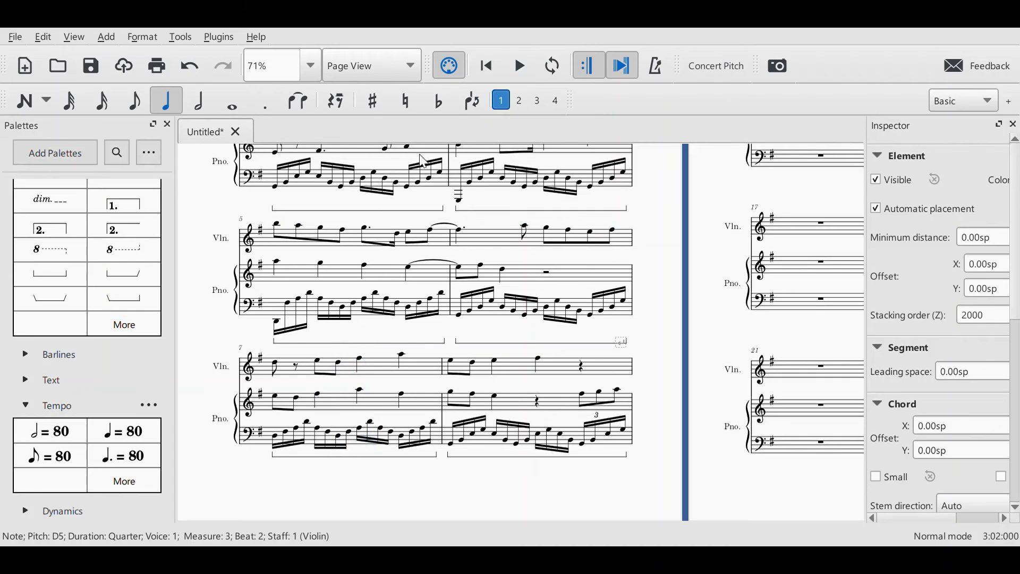
# Step: Make the violin's E5 on beat 2 of measure 7 a dotted eighth, keeping the F♯5 on beat 3 a quarter note
pyautogui.press('.')
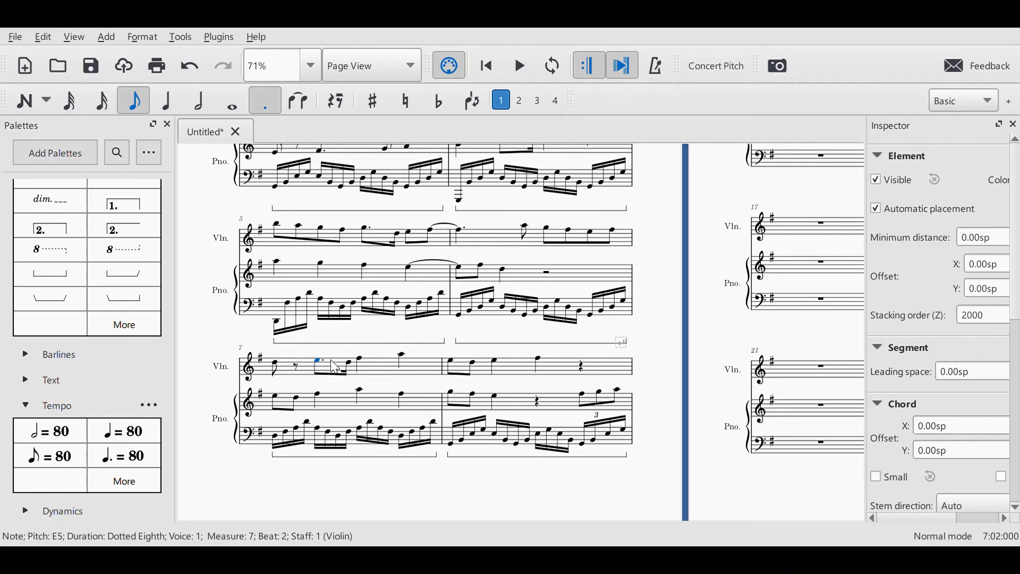
pyautogui.press('5')
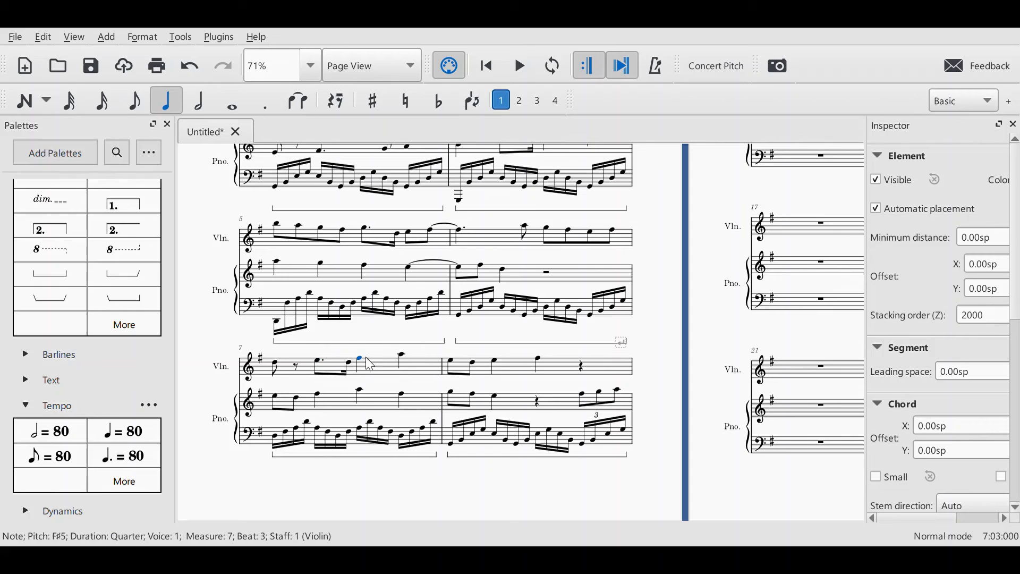
pyautogui.click(402, 355)
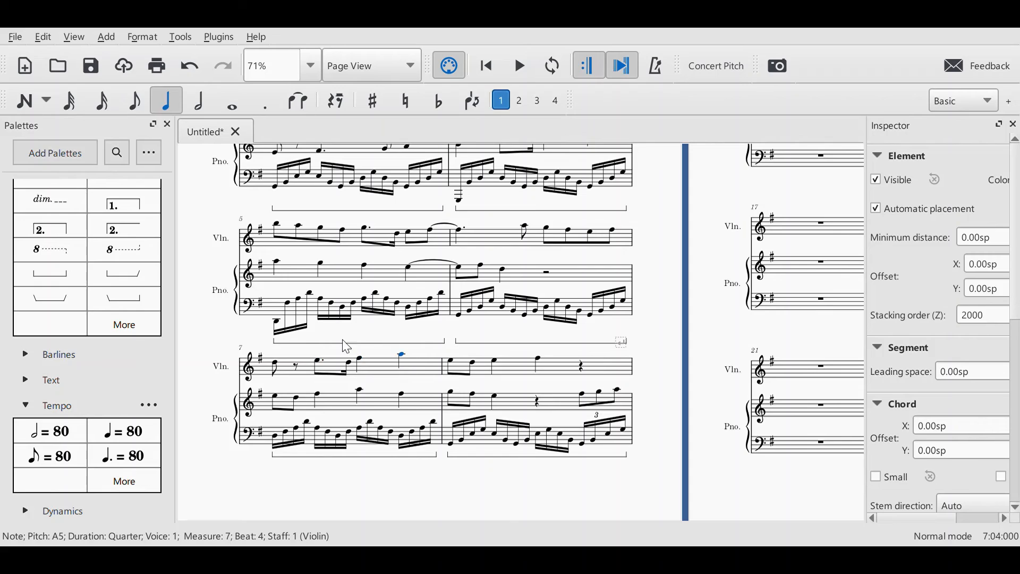
# Step: Play from the violin's dotted-eighth E5 in measure 7 into measure 8 to check the new rhythm
pyautogui.click(317, 364)
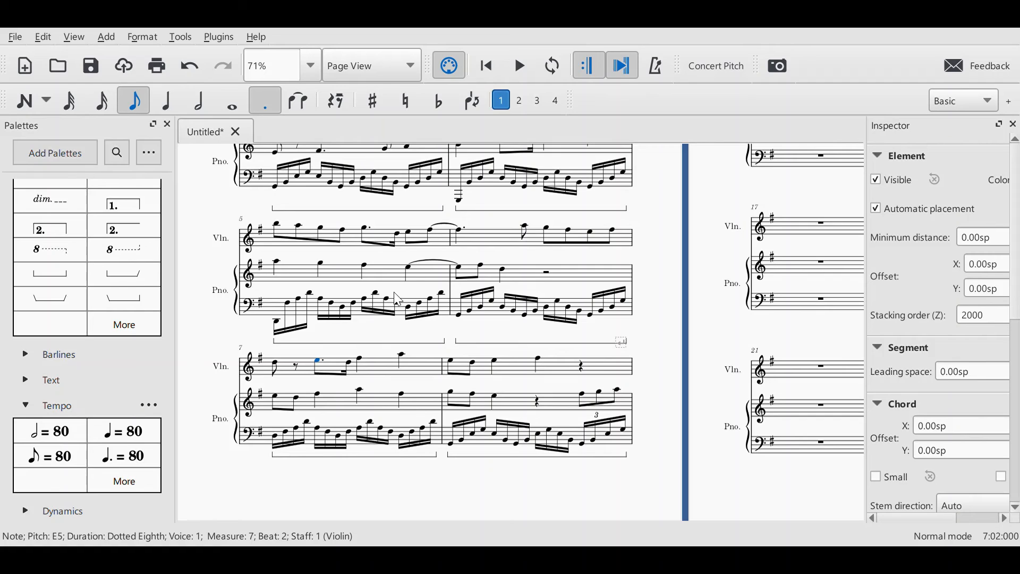
pyautogui.click(523, 67)
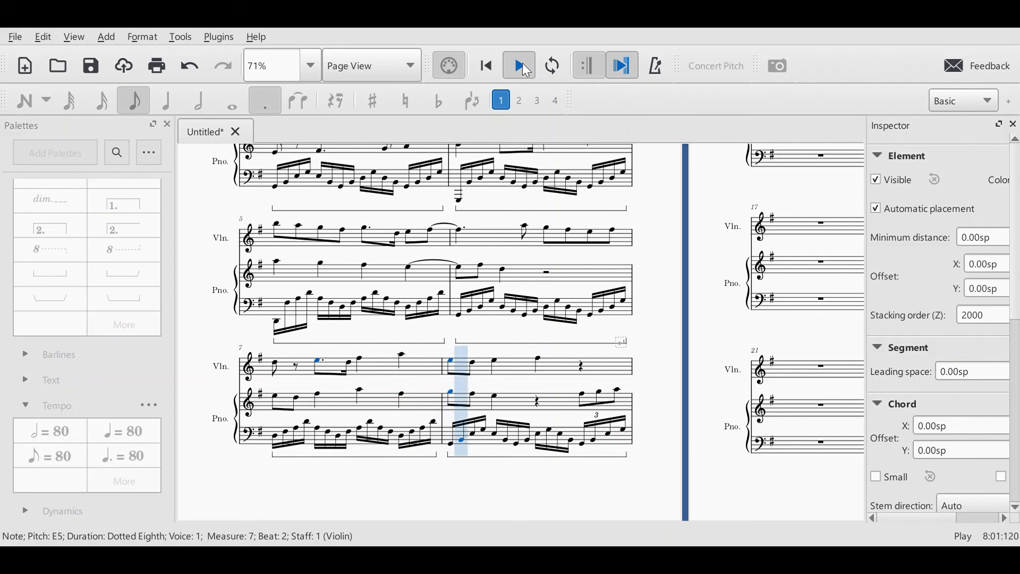
pyautogui.click(518, 72)
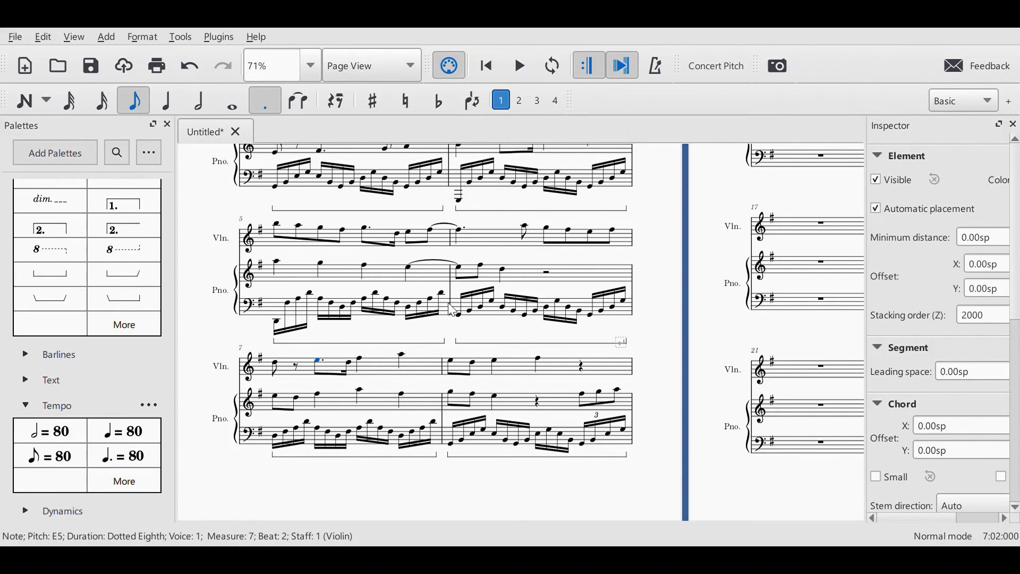
# Step: Make the piano's treble G5 on beat 1 of measure 8 a dotted eighth
pyautogui.click(452, 395)
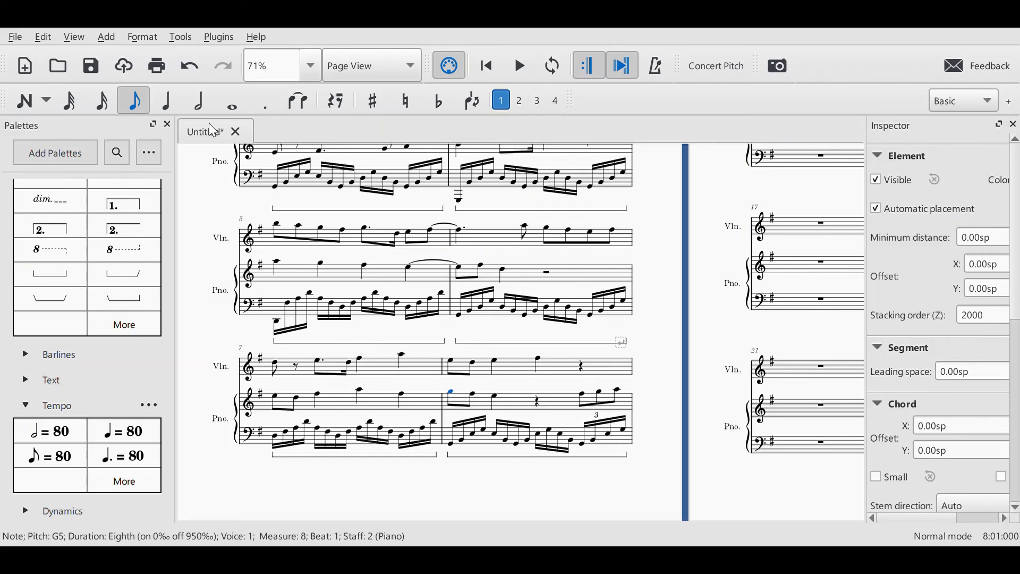
pyautogui.click(268, 100)
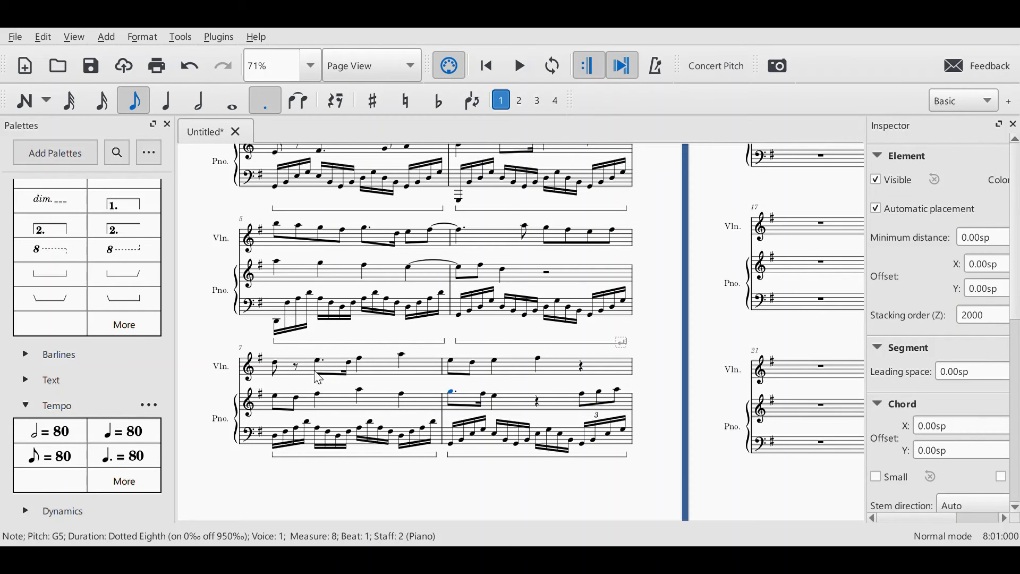
# Step: Play from the violin's dotted-eighth E5 on beat 2 of measure 7 through the end of measure 10
pyautogui.click(317, 362)
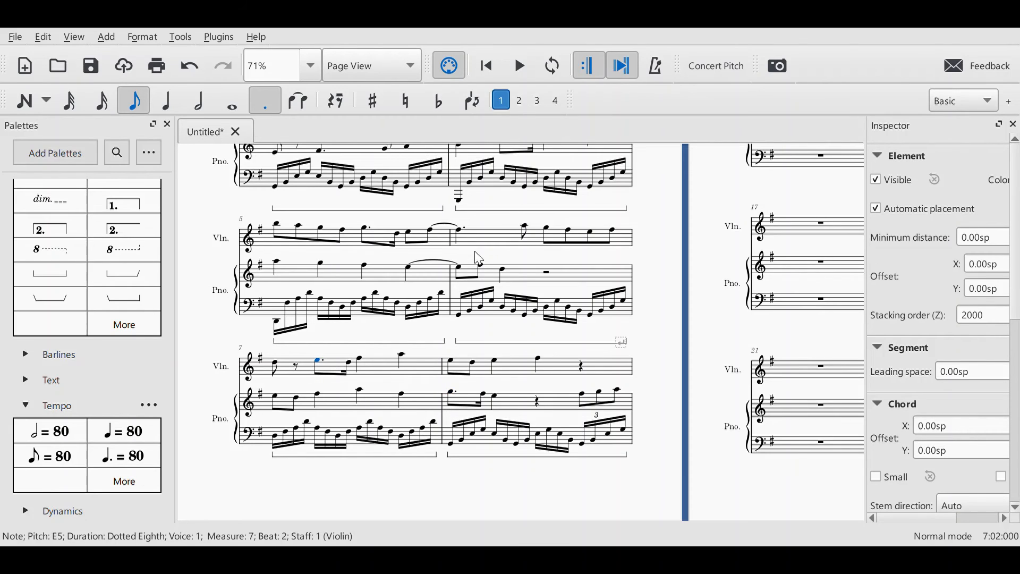
pyautogui.click(521, 65)
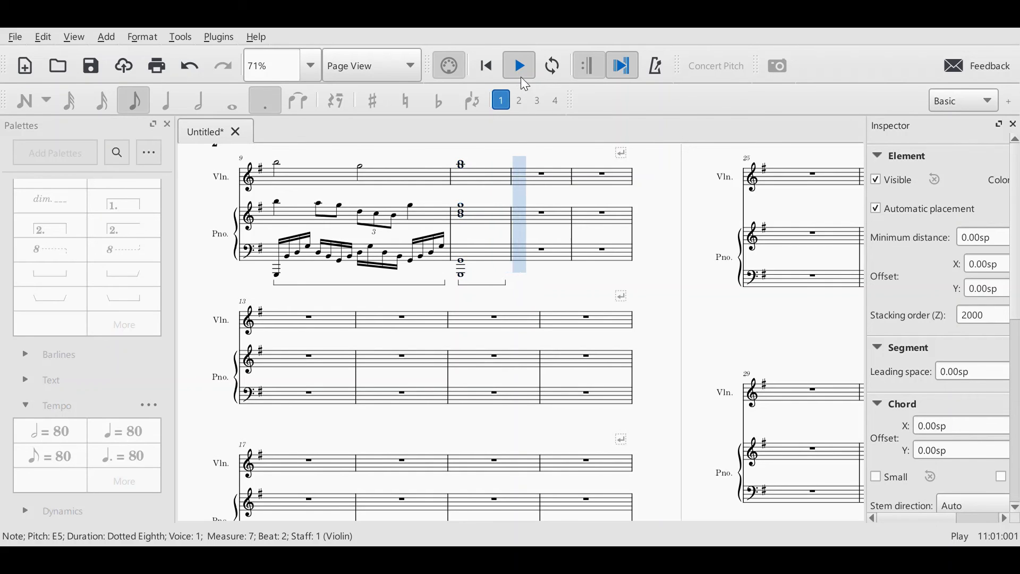
pyautogui.click(523, 79)
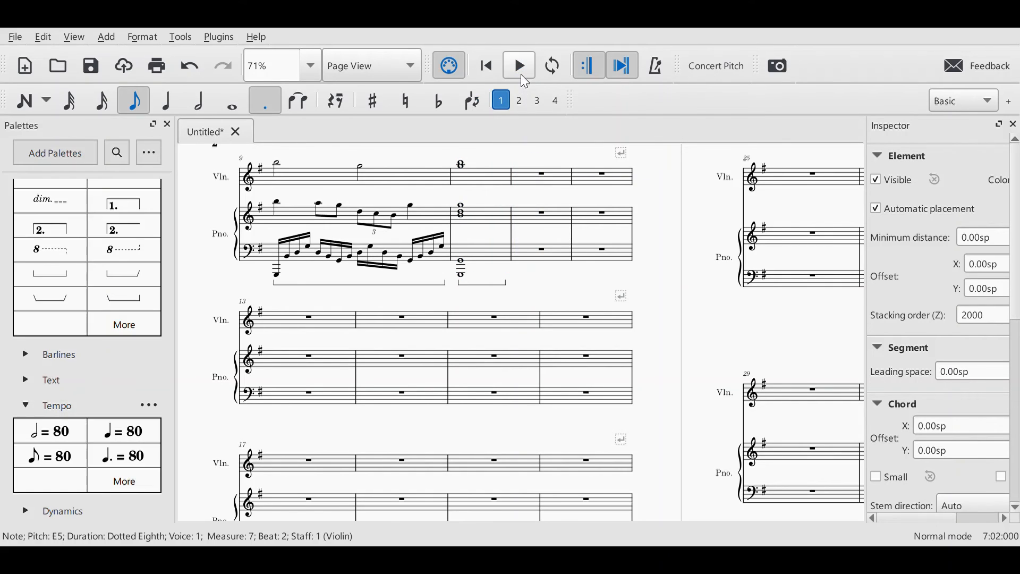
# Step: Lower the violin's B5 in measure 10 by an octave and play from the G5 on beat 3 of measure 9 to check it
pyautogui.click(463, 166)
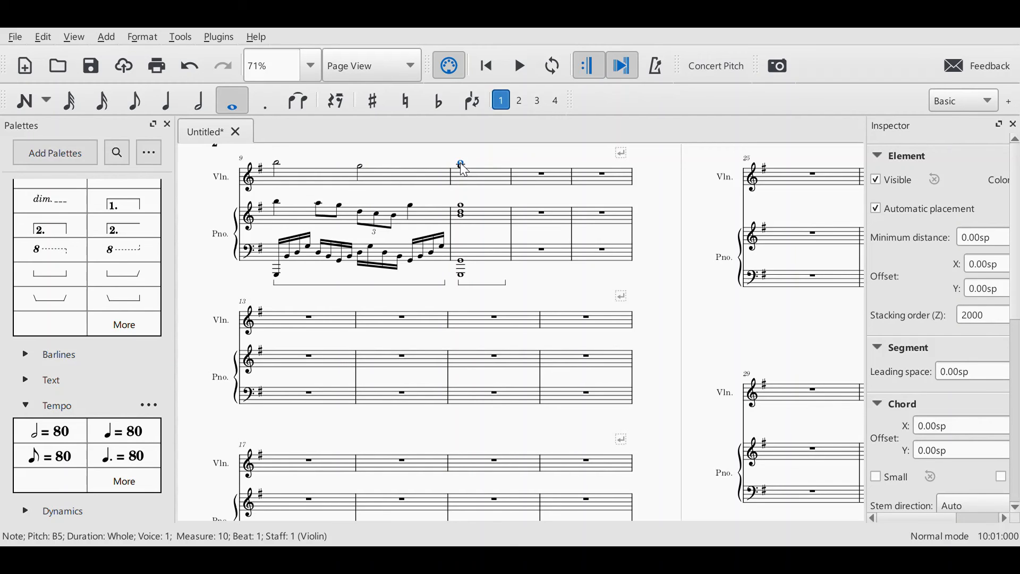
pyautogui.hotkey('ctrl', 'Down')
pyautogui.click(362, 168)
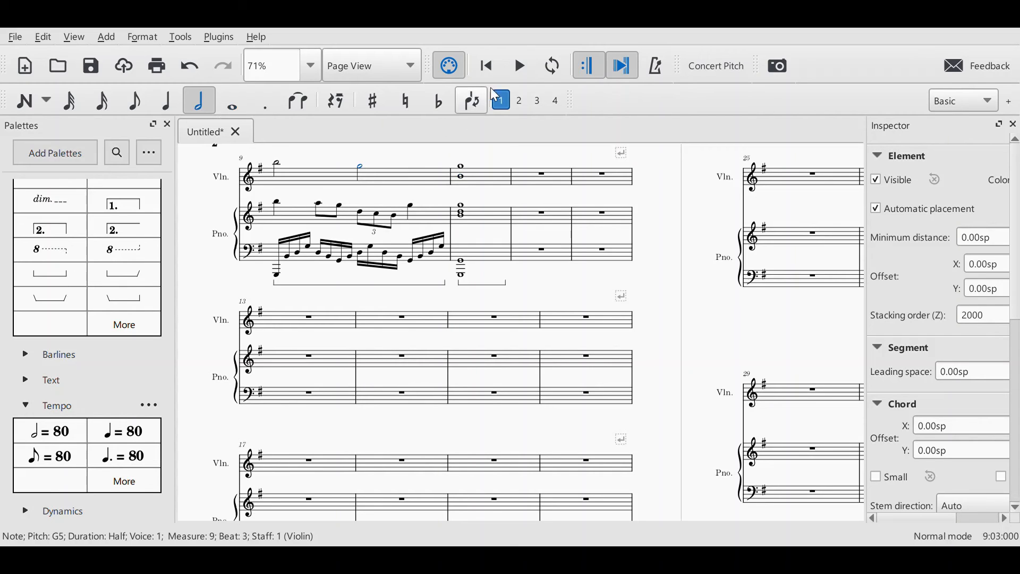
pyautogui.click(513, 79)
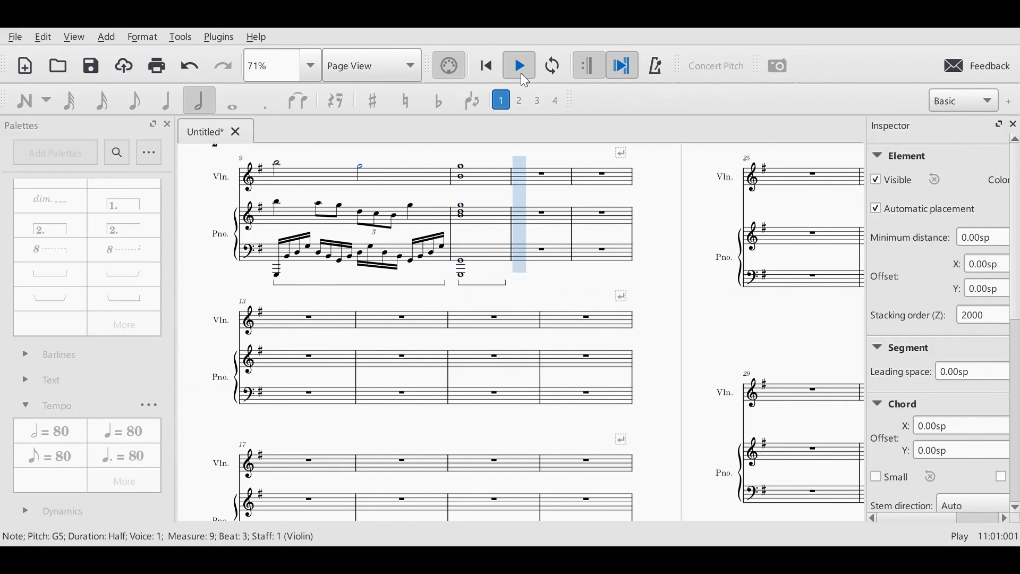
pyautogui.click(517, 68)
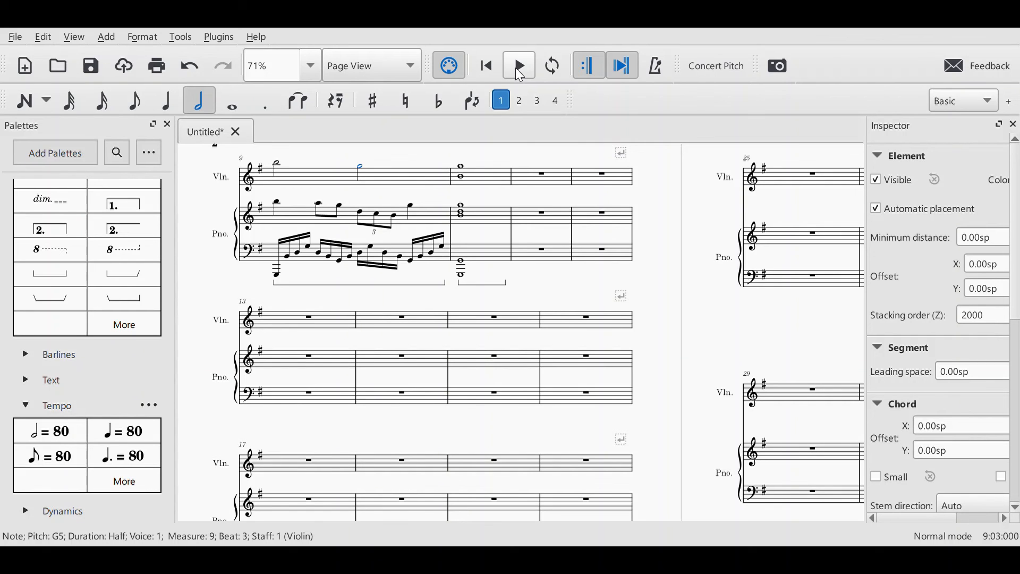
pyautogui.moveTo(272, 360); pyautogui.dragTo(752, 222)
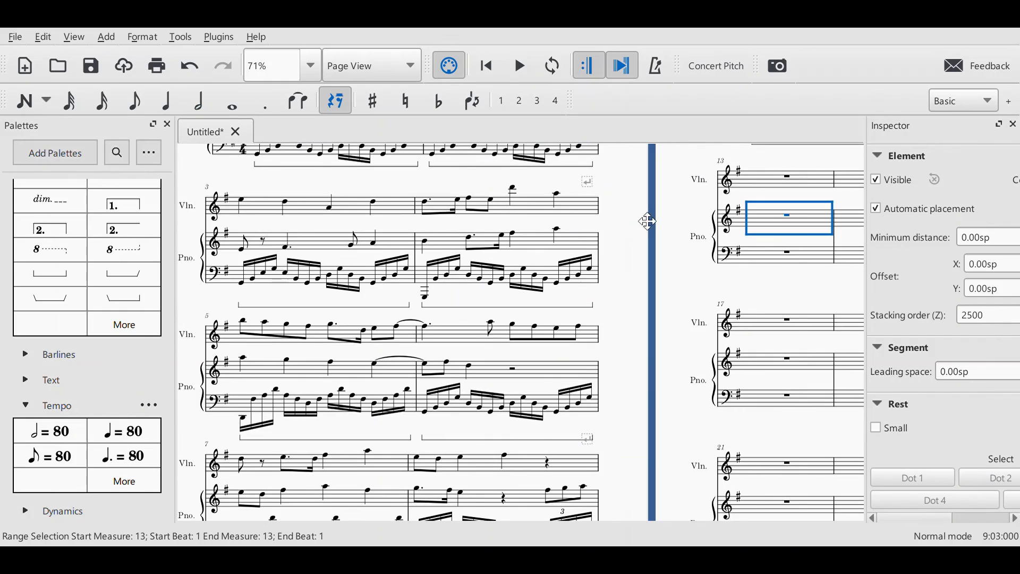
pyautogui.moveTo(646, 221); pyautogui.dragTo(653, 116)
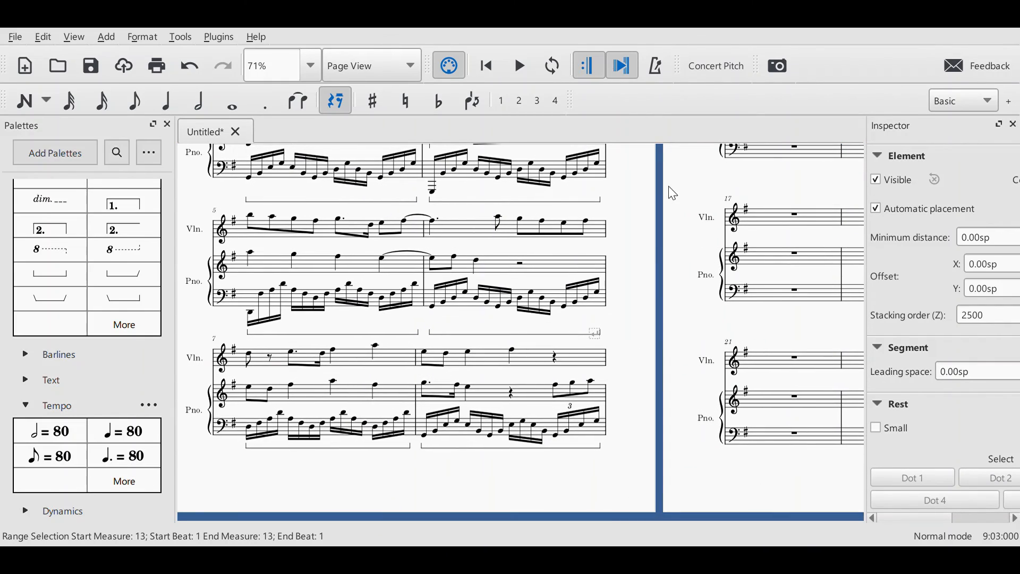
pyautogui.scroll(5, 674, 194)
pyautogui.moveTo(671, 211)
pyautogui.mouseDown()
pyautogui.moveTo(677, 271)
pyautogui.moveTo(651, 212)
pyautogui.mouseUp()
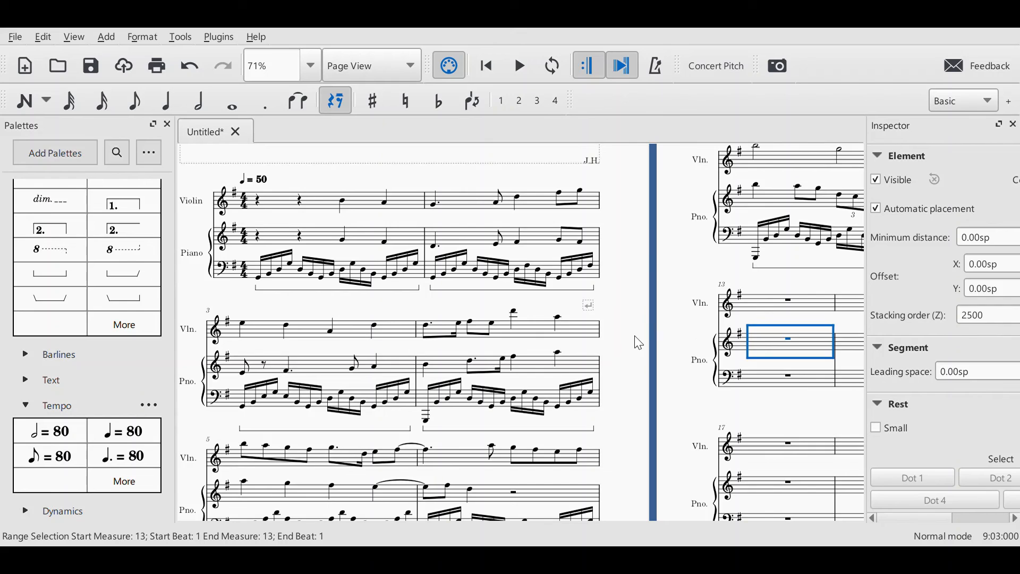
pyautogui.moveTo(636, 344); pyautogui.dragTo(698, 255)
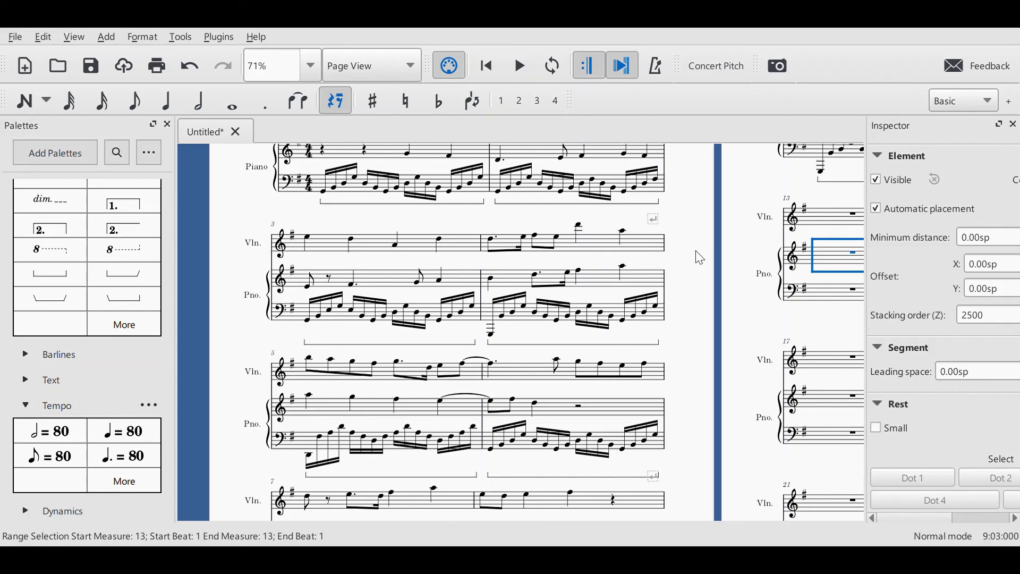
pyautogui.press('Escape')
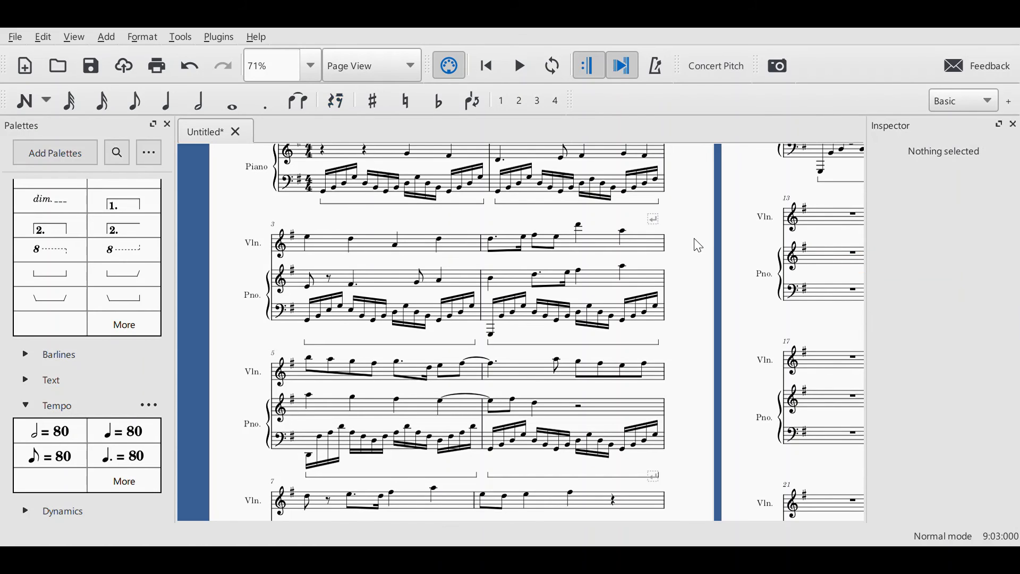
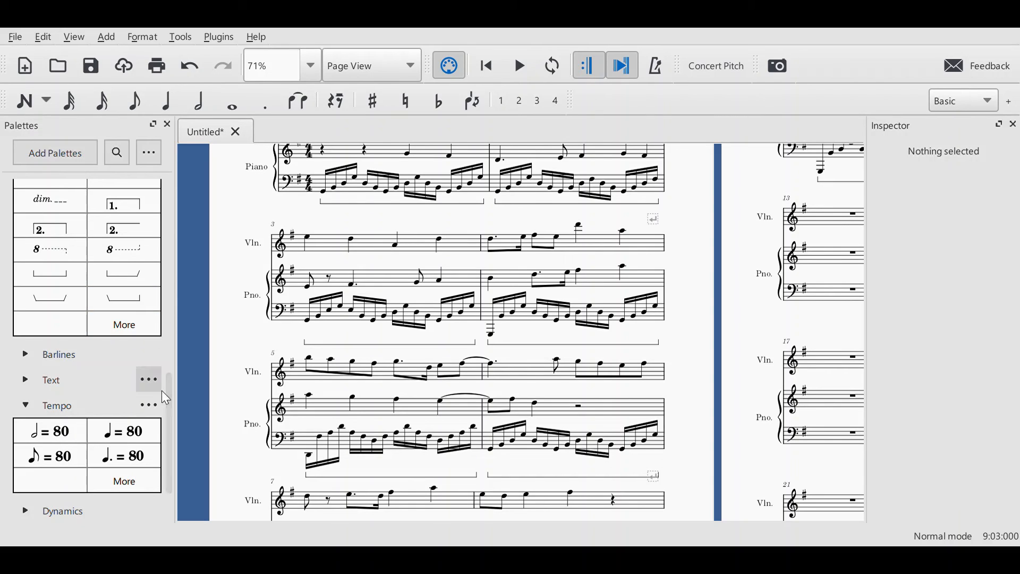
# Step: Try to mark the piano's bass G2 on beat 1 of measure 3 with a mute staff text rewritten as 3, and undo it
pyautogui.moveTo(167, 419); pyautogui.dragTo(168, 237)
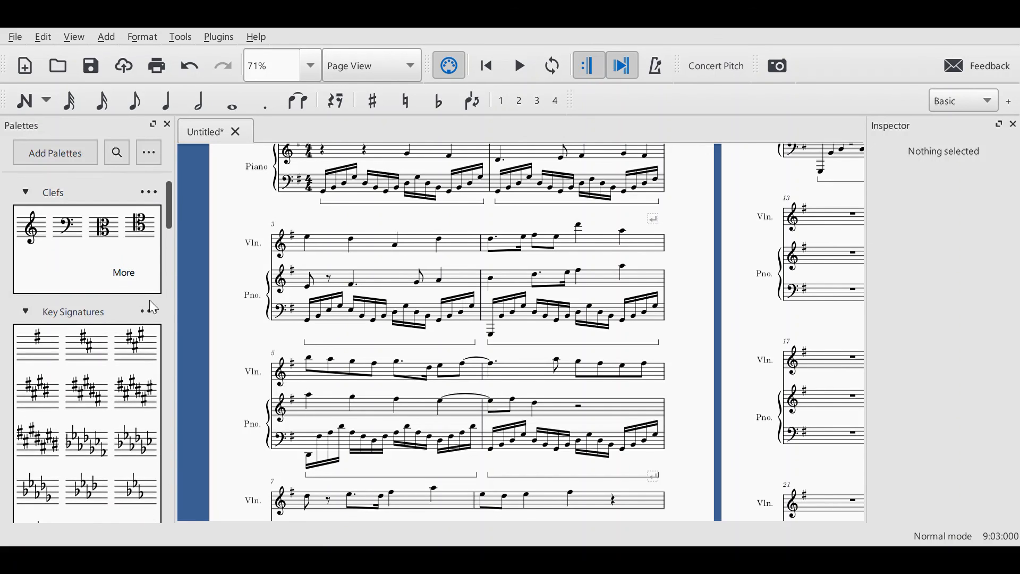
pyautogui.scroll(-10, 149, 329)
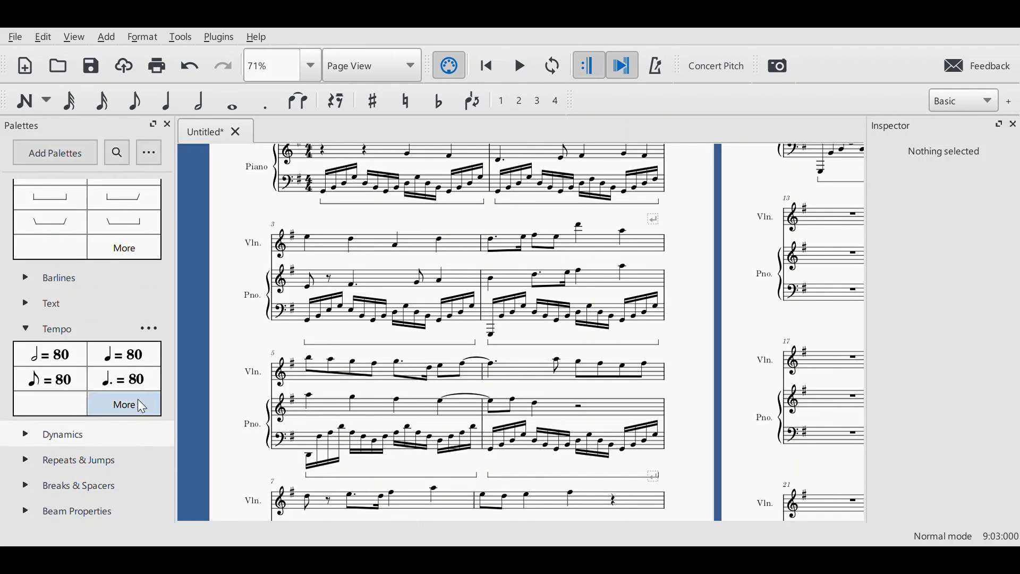
pyautogui.click(53, 307)
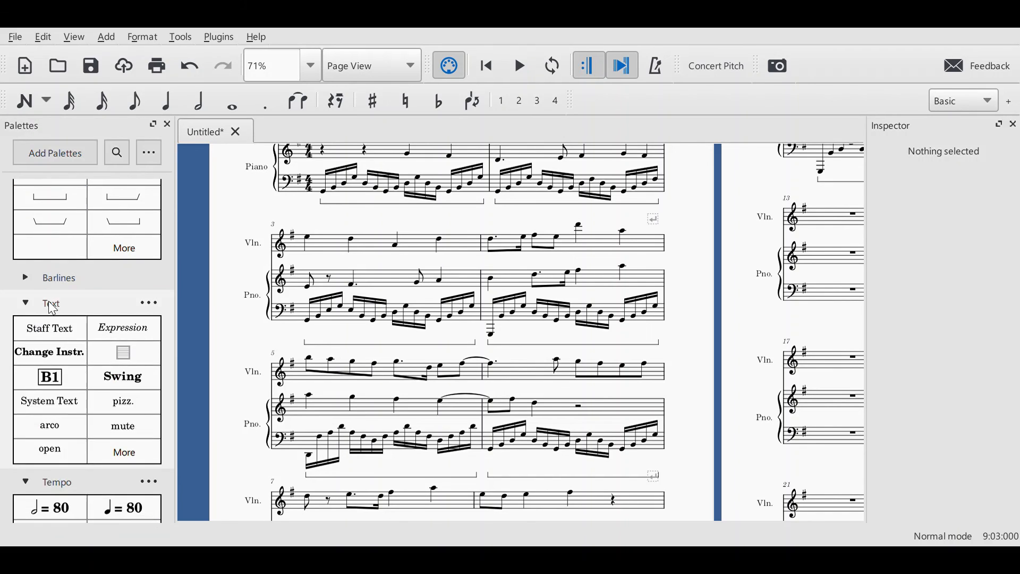
pyautogui.click(313, 324)
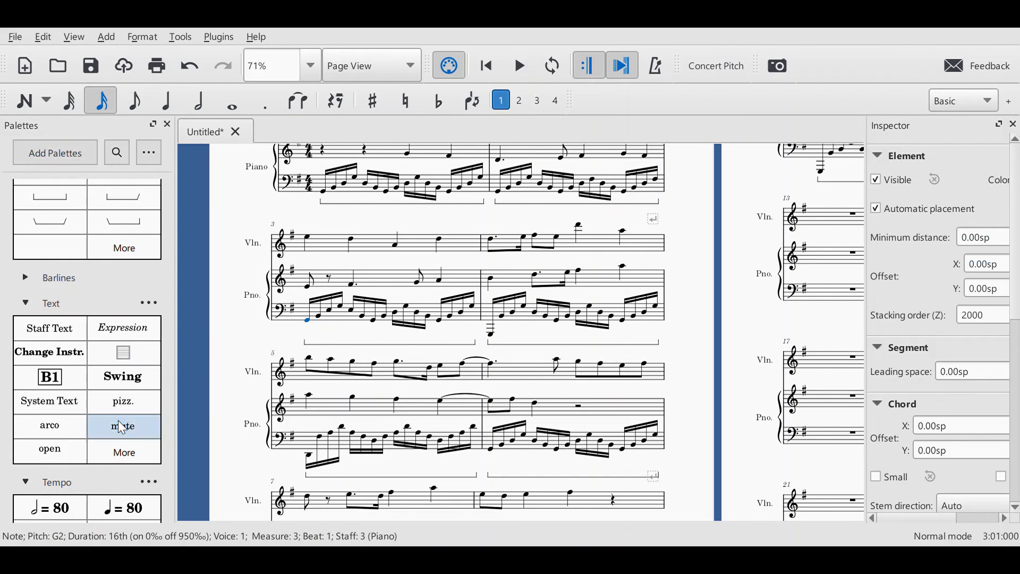
pyautogui.click(121, 428)
pyautogui.doubleClick(316, 300)
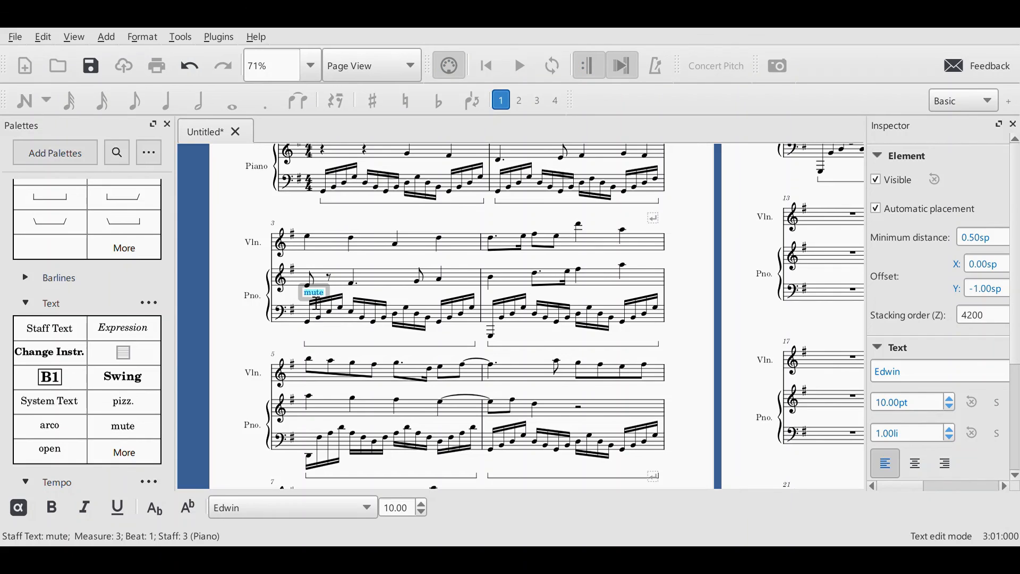
pyautogui.write('3')
pyautogui.click(275, 334)
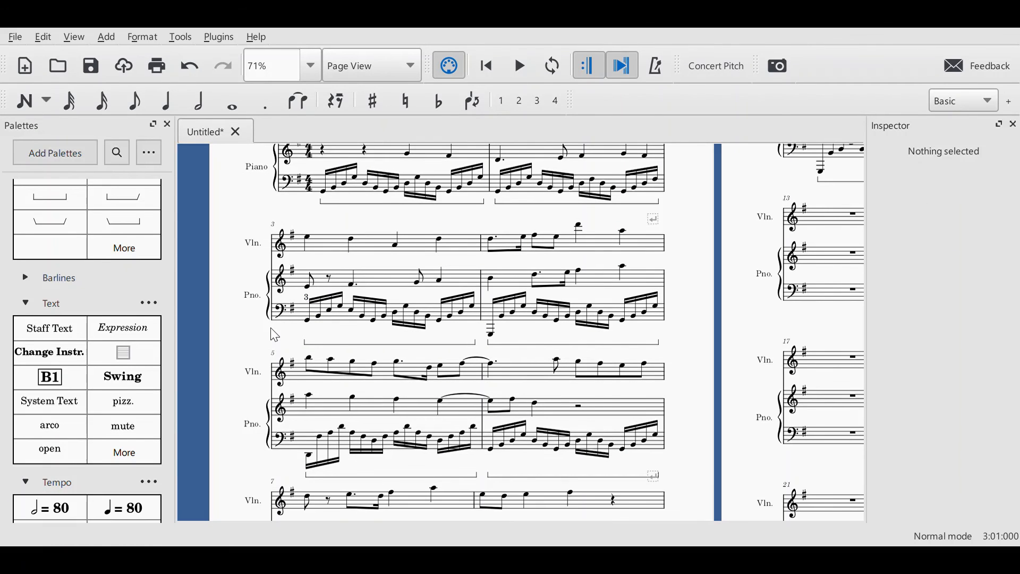
pyautogui.hotkey('ctrl', 'z')
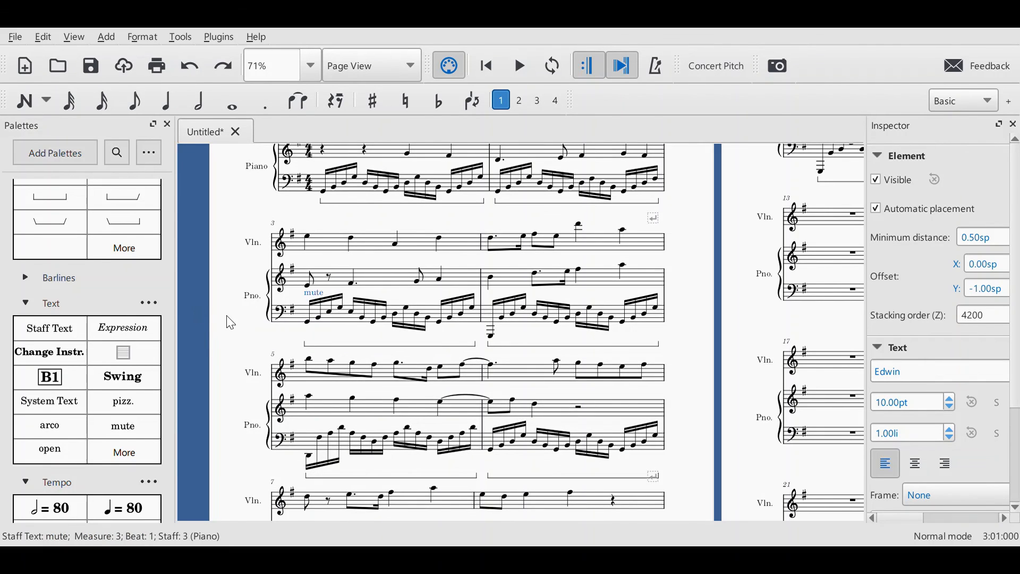
pyautogui.hotkey('ctrl', 'z')
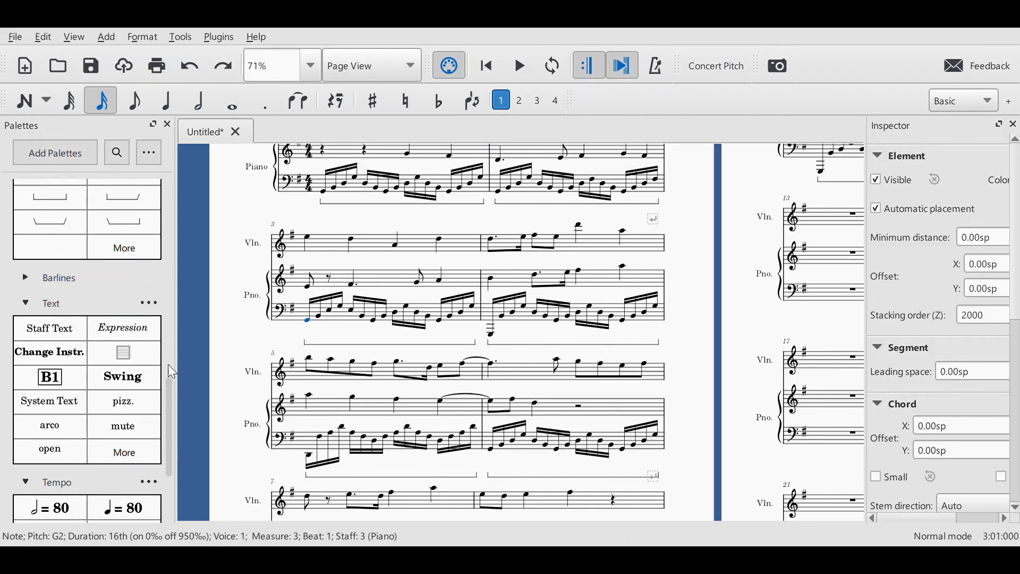
# Step: Add the Fingering palette to the set of available palettes
pyautogui.moveTo(169, 419); pyautogui.dragTo(161, 126)
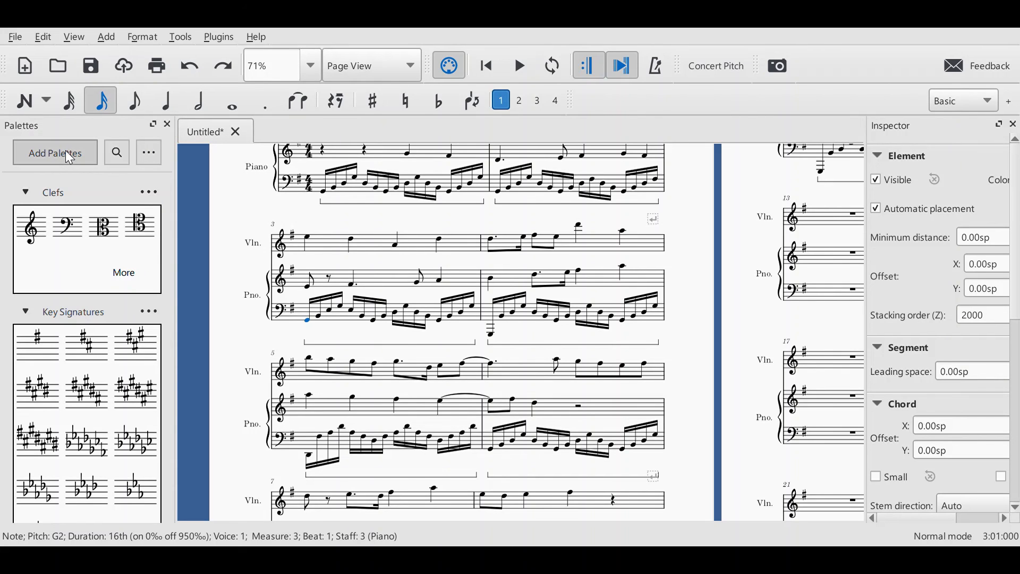
pyautogui.click(83, 156)
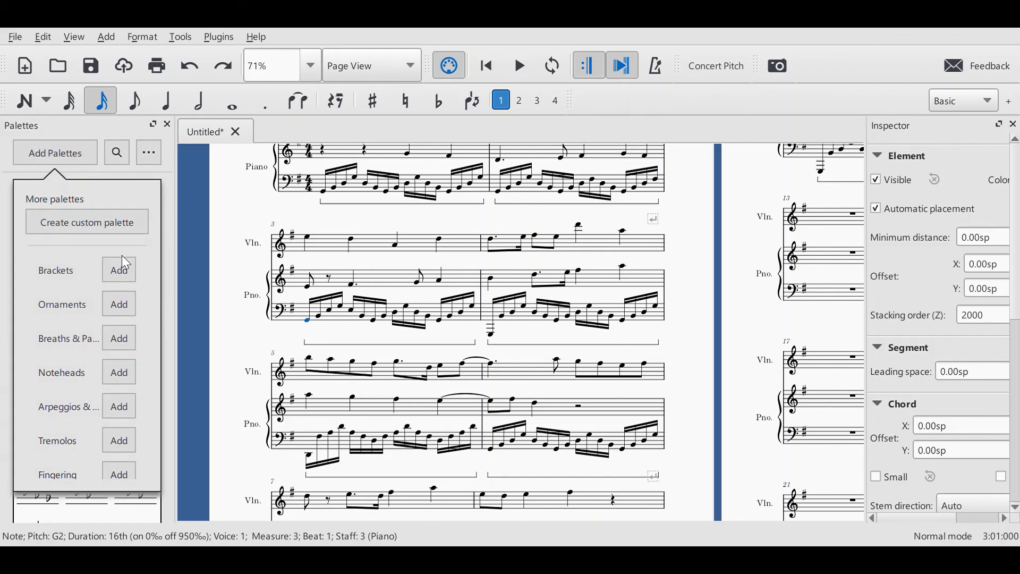
pyautogui.click(122, 470)
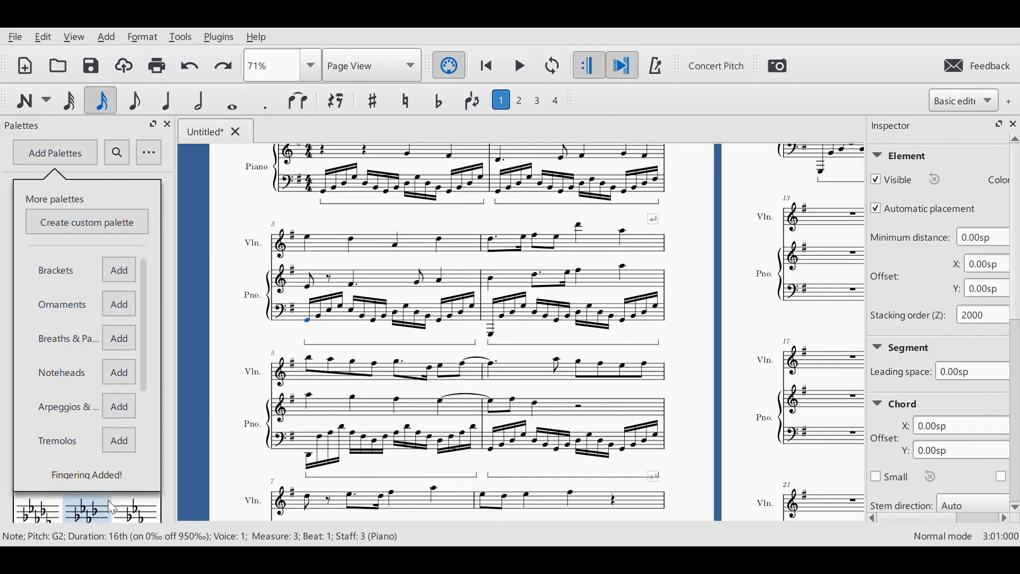
pyautogui.click(105, 510)
pyautogui.click(58, 200)
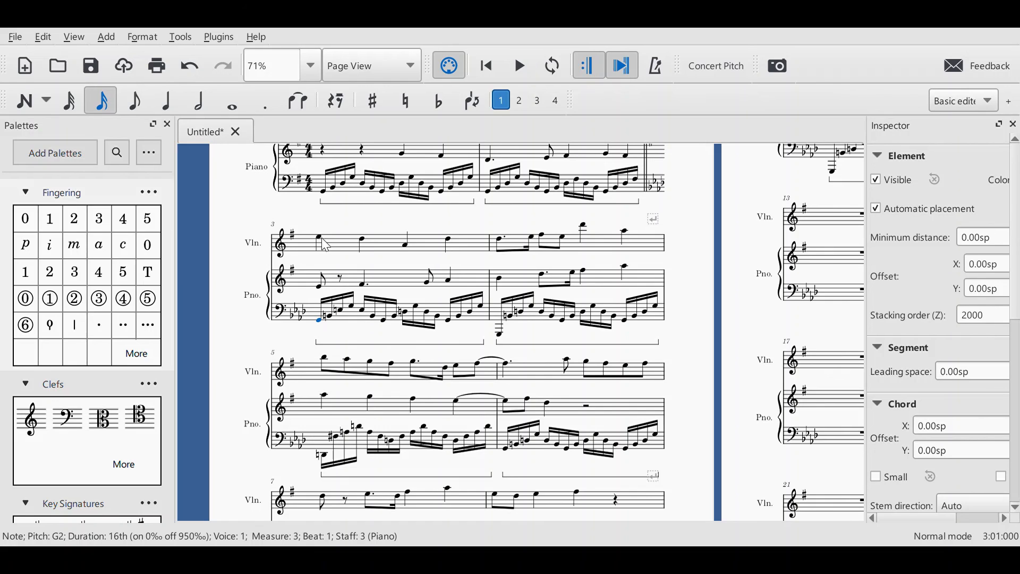
pyautogui.click(299, 317)
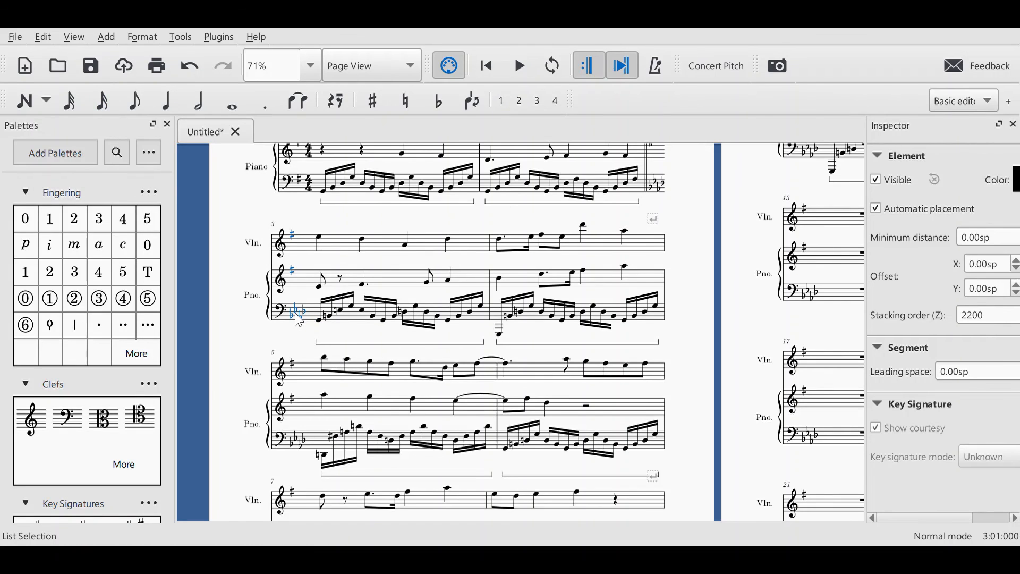
pyautogui.press('Delete')
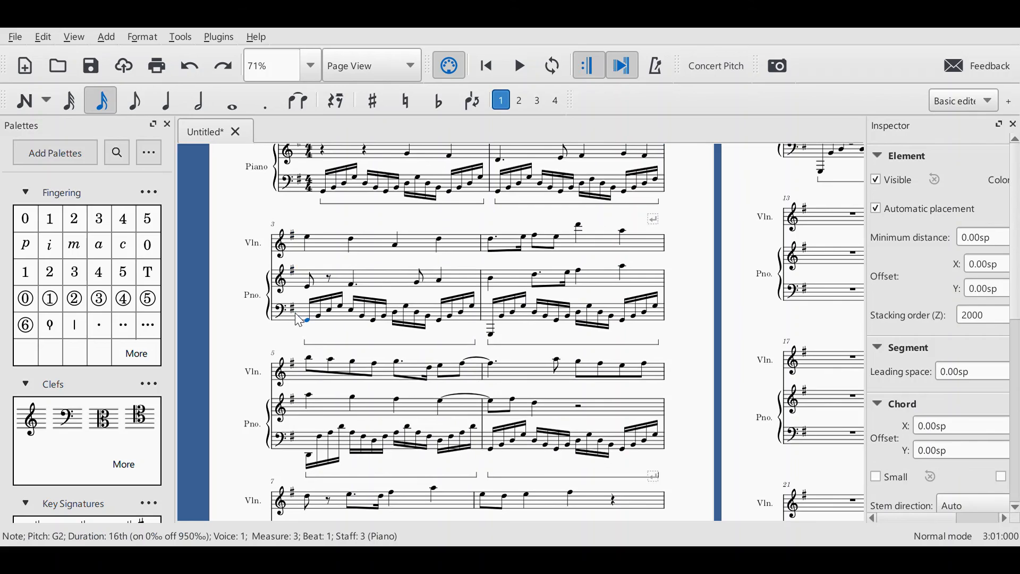
# Step: Try fingering 2 on the piano's treble E4 on beat 1 of measure 3, and remove it
pyautogui.click(312, 290)
pyautogui.click(75, 218)
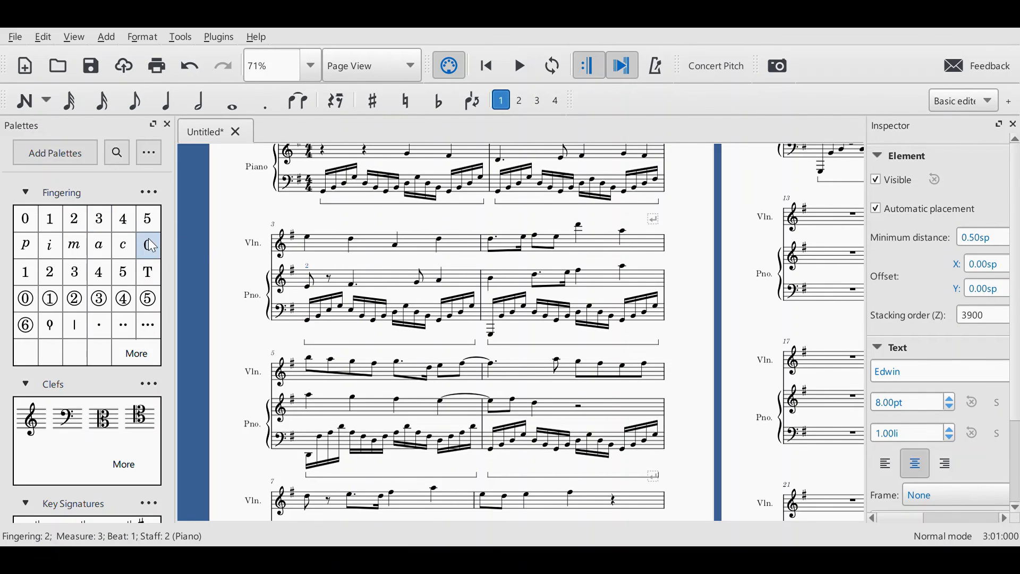
pyautogui.press('Delete')
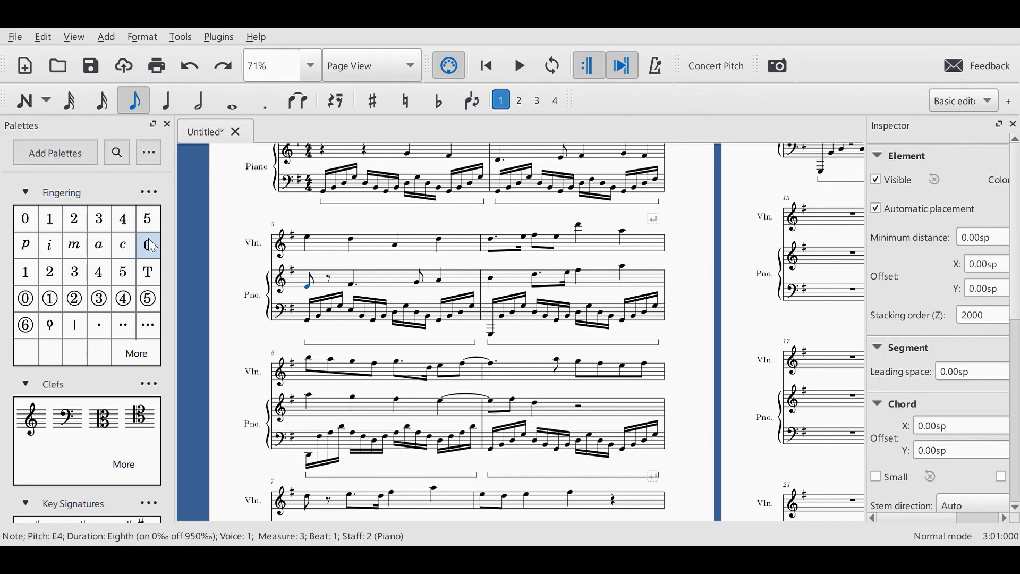
# Step: Look through the available palettes and examine the additional symbols offered for the Articulations palette
pyautogui.scroll(3, 474, 268)
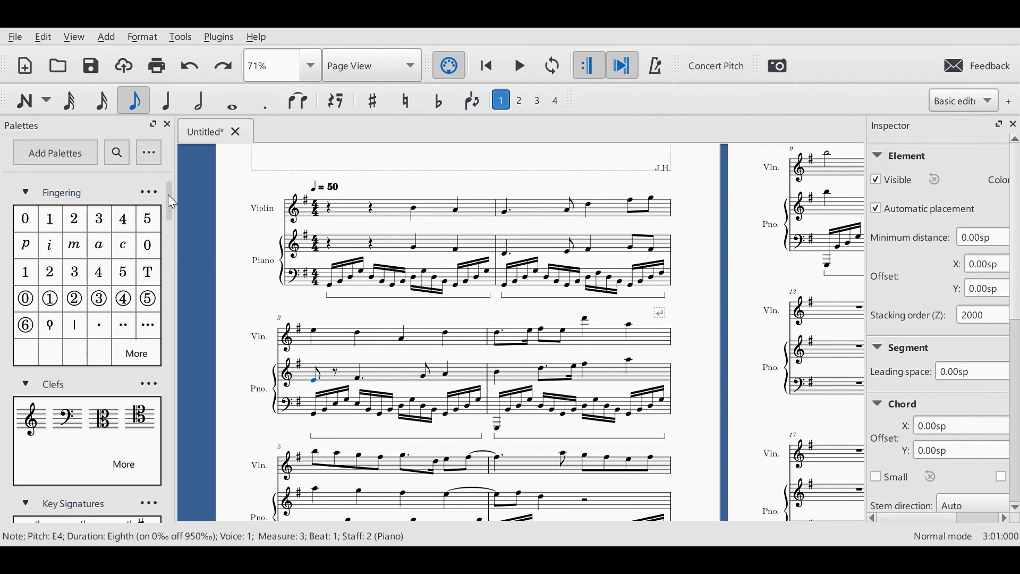
pyautogui.moveTo(171, 196); pyautogui.dragTo(163, 511)
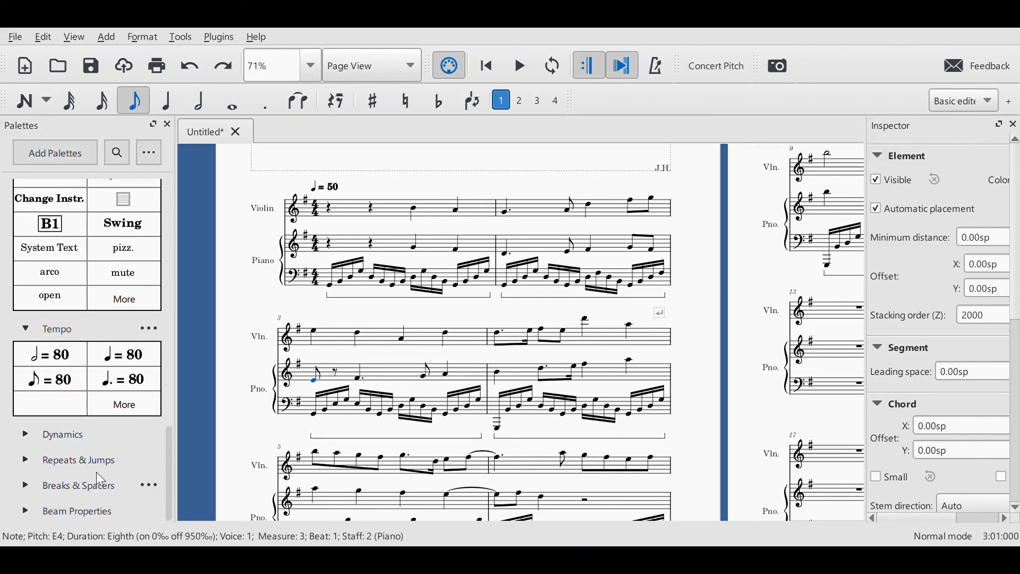
pyautogui.moveTo(170, 457); pyautogui.dragTo(170, 290)
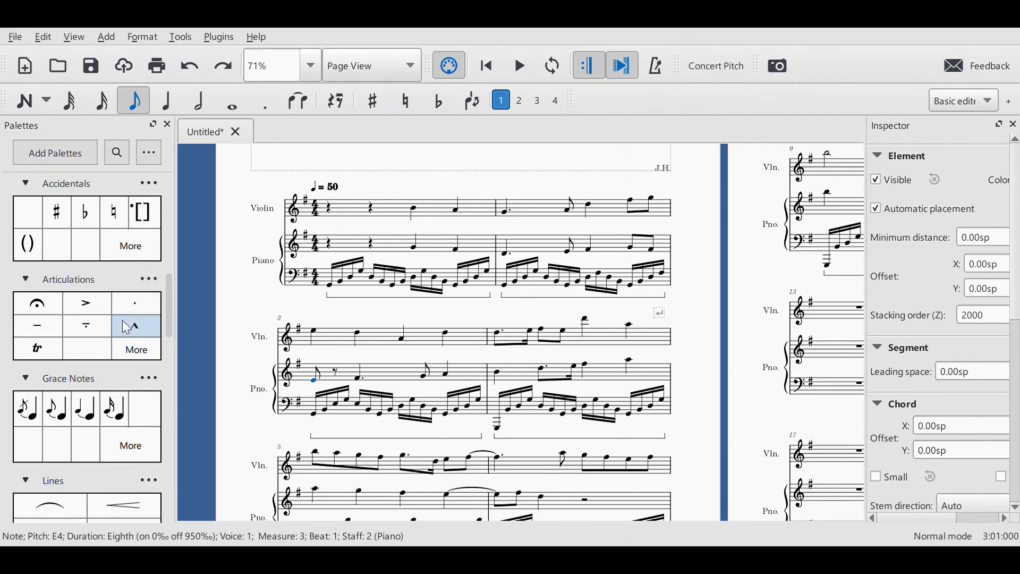
pyautogui.click(137, 348)
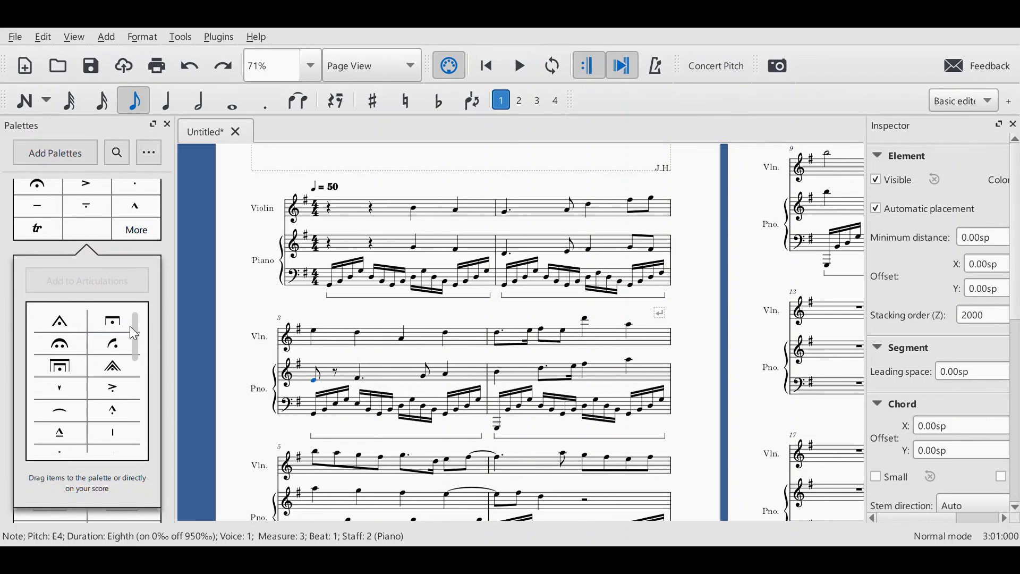
pyautogui.moveTo(144, 340); pyautogui.dragTo(155, 192)
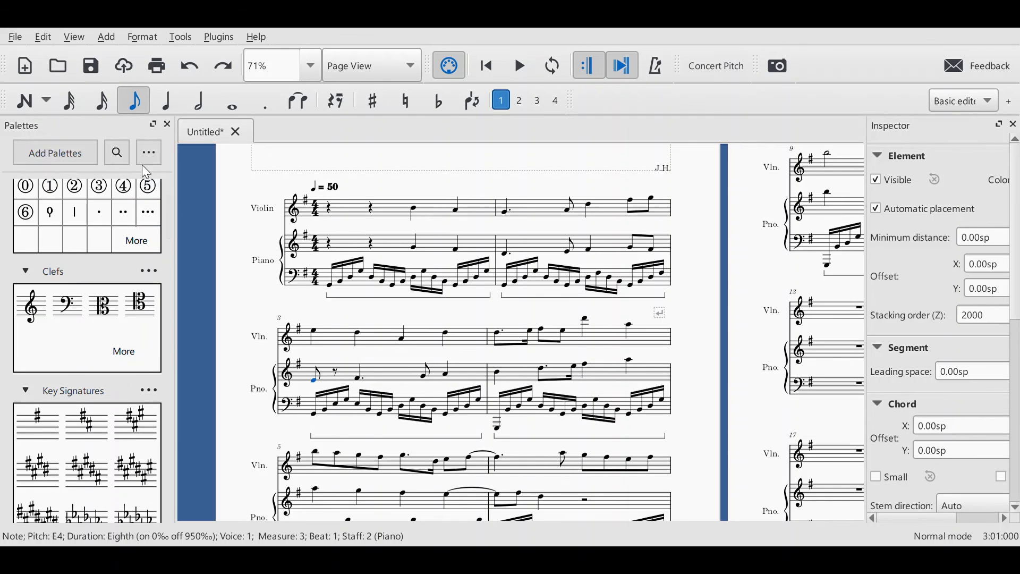
# Step: Add the Ornaments palette to the set of available palettes, expand it and check it for additional elements
pyautogui.click(74, 155)
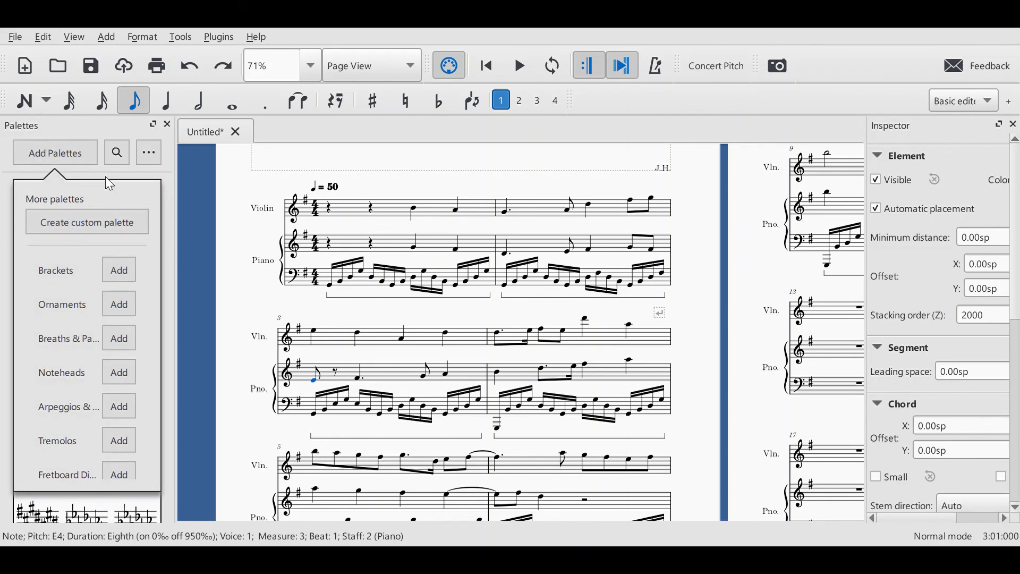
pyautogui.click(115, 305)
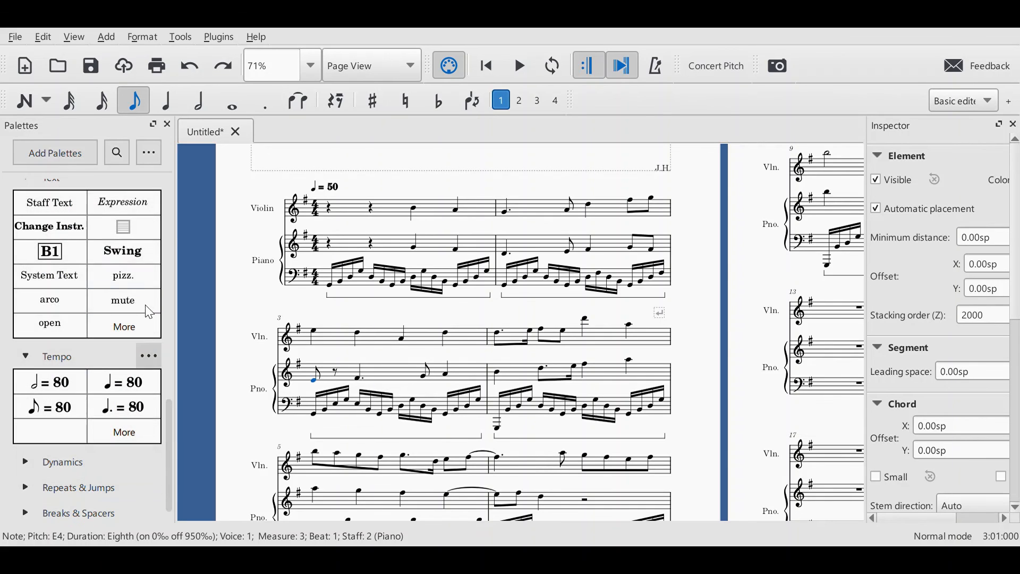
pyautogui.press('Escape')
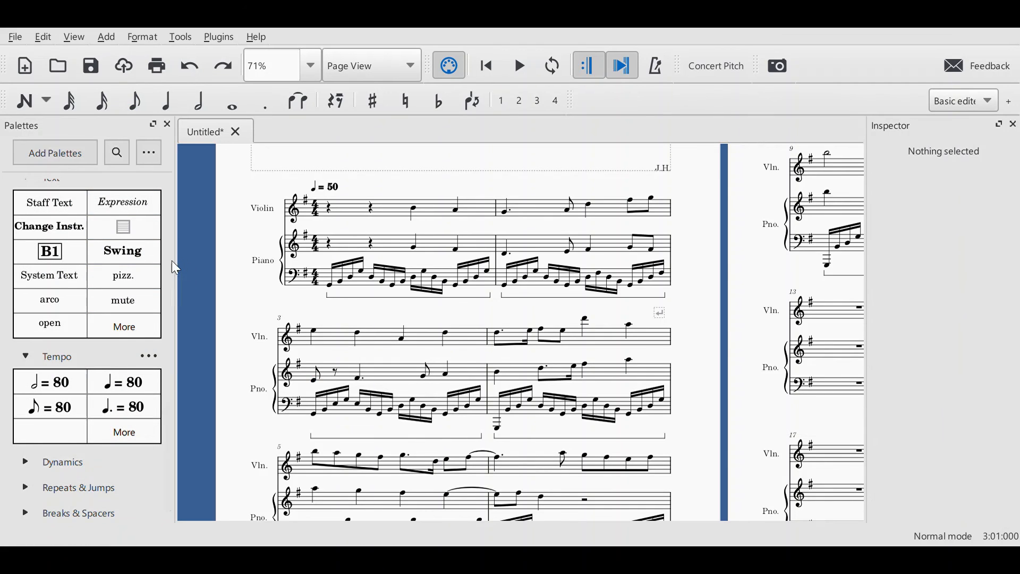
pyautogui.click(171, 261)
pyautogui.click(170, 260)
pyautogui.moveTo(170, 240); pyautogui.dragTo(151, 174)
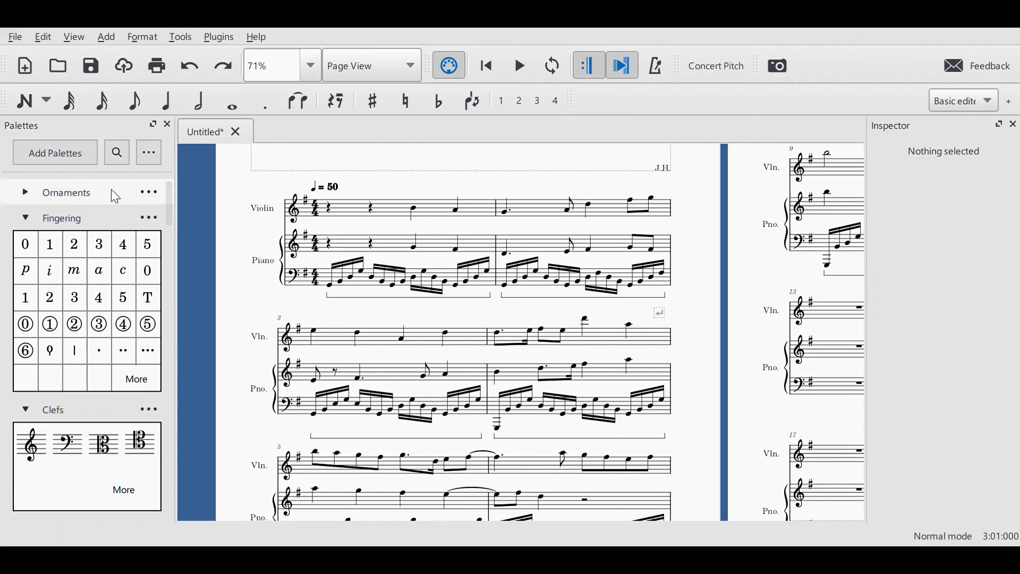
pyautogui.click(57, 192)
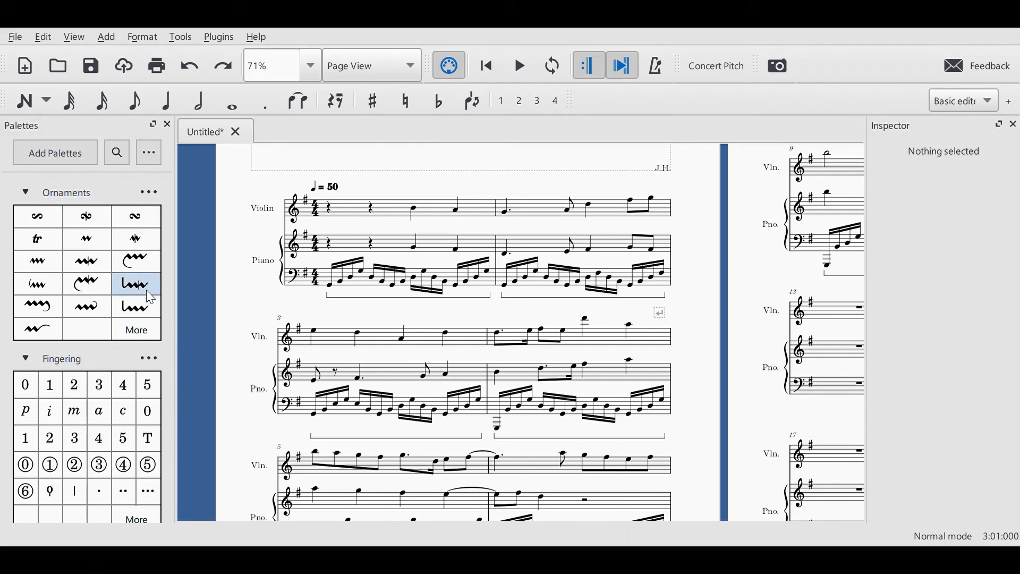
pyautogui.click(140, 329)
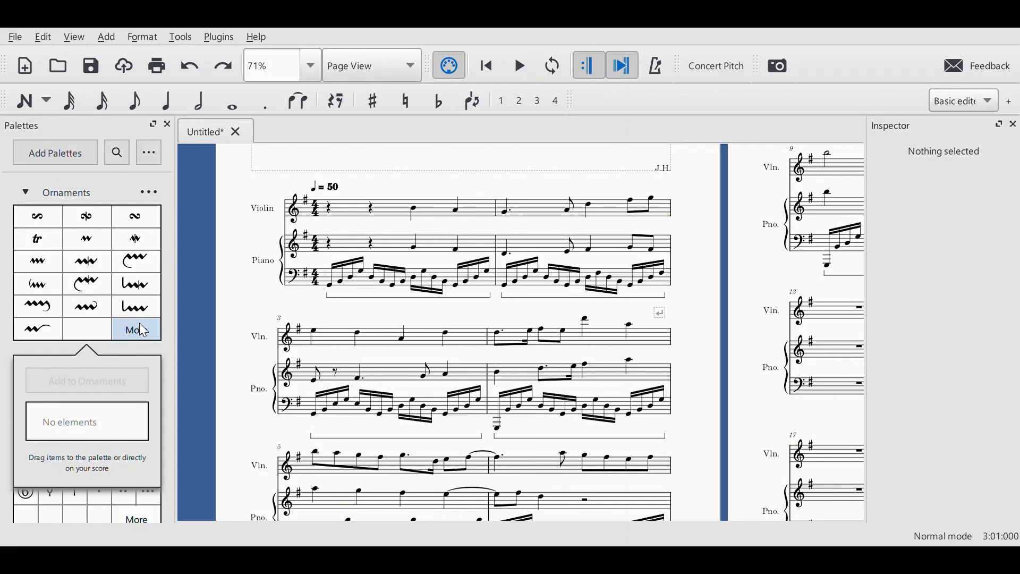
pyautogui.click(140, 326)
# Step: Play the piece from the piano's bass G2 on beat 1 of measure 1 through to measure 10
pyautogui.moveTo(220, 279); pyautogui.dragTo(256, 244)
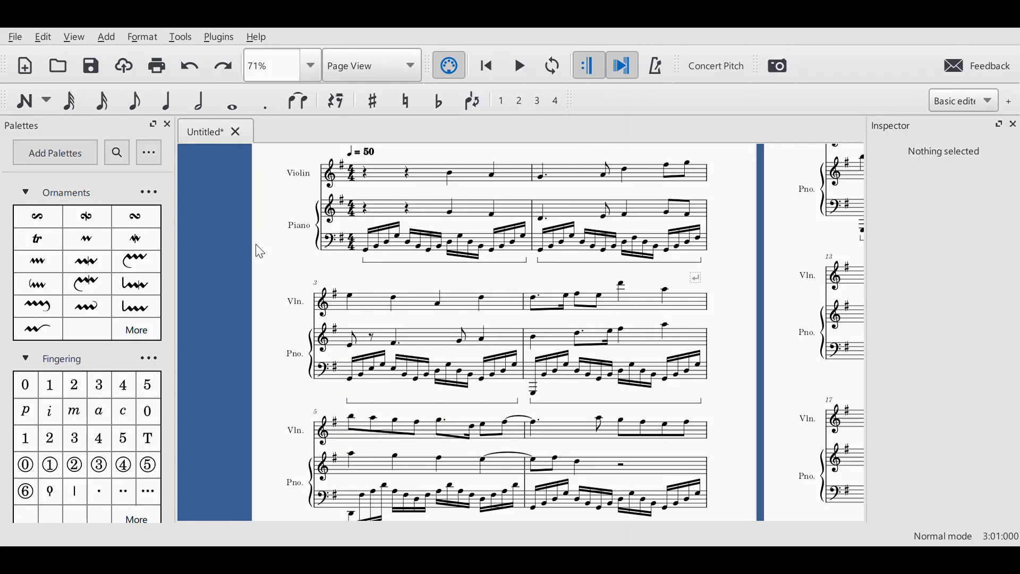
pyautogui.click(368, 252)
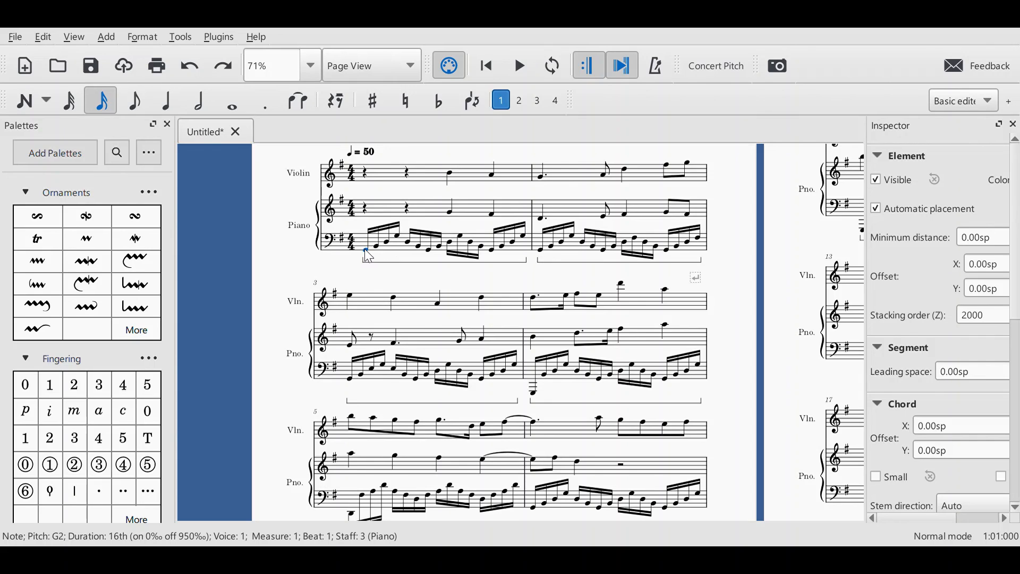
pyautogui.click(519, 70)
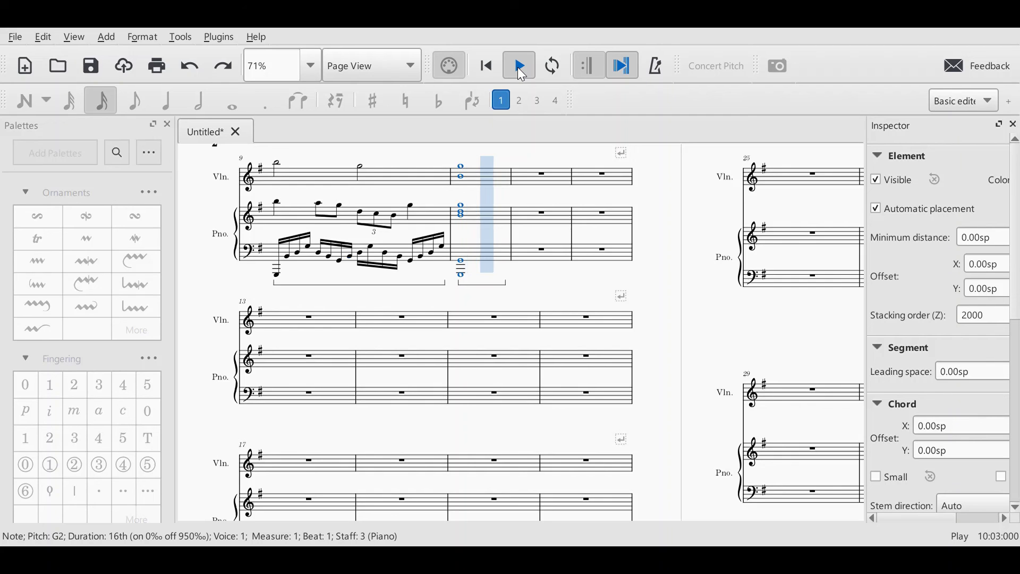
pyautogui.click(518, 70)
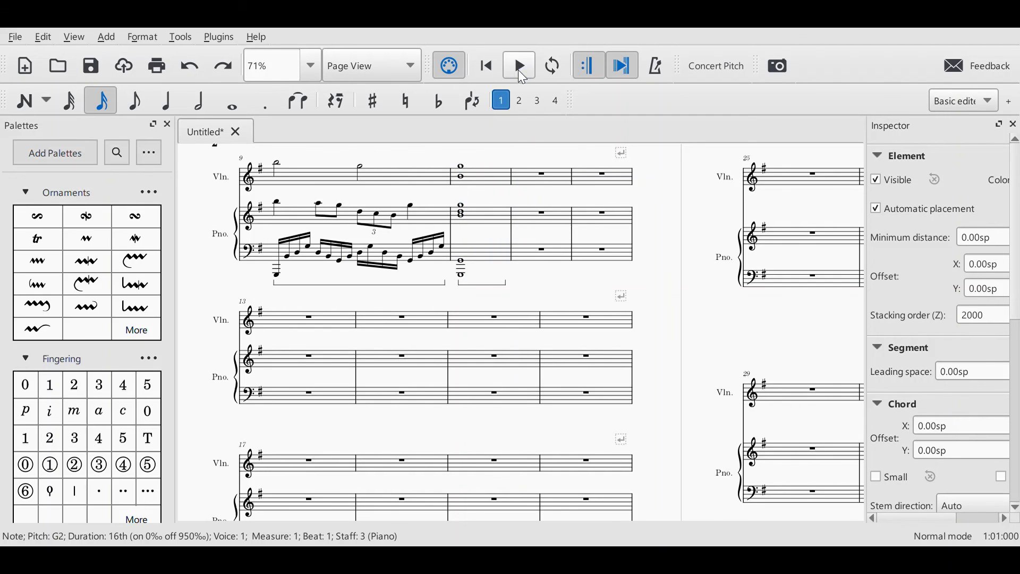
# Step: Lengthen the violin's D5 on beat 1 of measure 7 to a quarter note and play from it to check it
pyautogui.moveTo(456, 375); pyautogui.dragTo(770, 271)
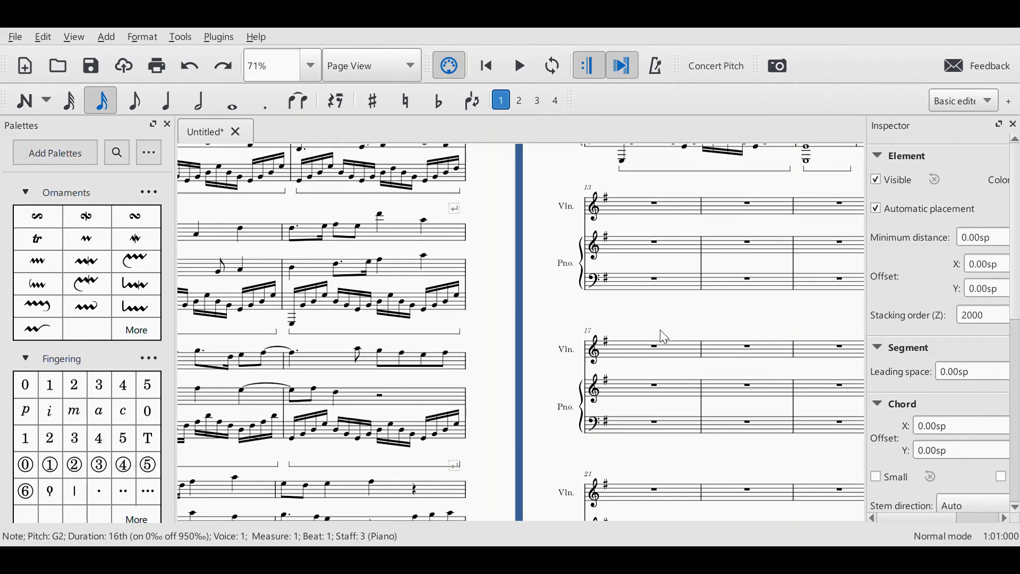
pyautogui.moveTo(575, 421); pyautogui.dragTo(804, 267)
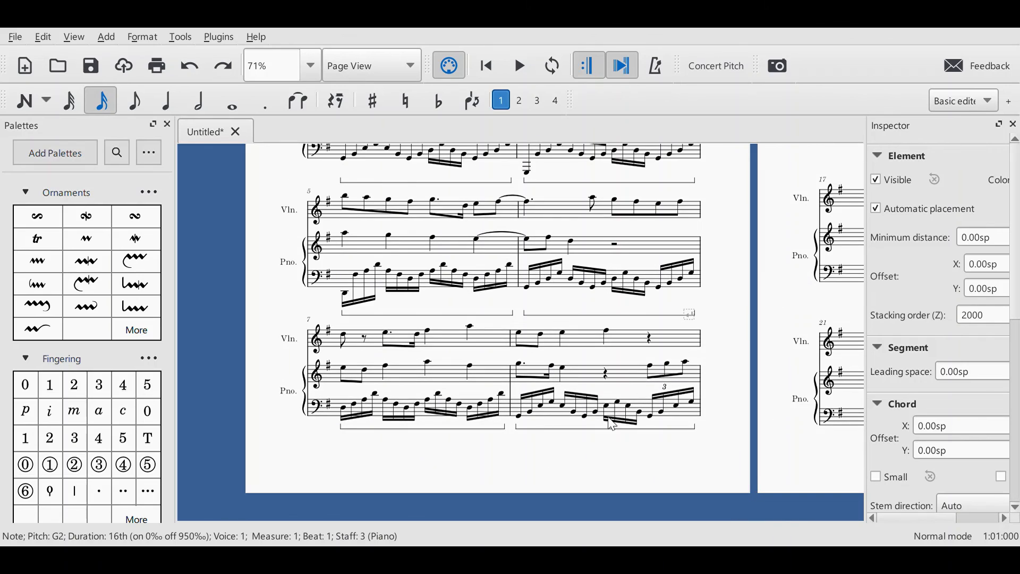
pyautogui.click(345, 338)
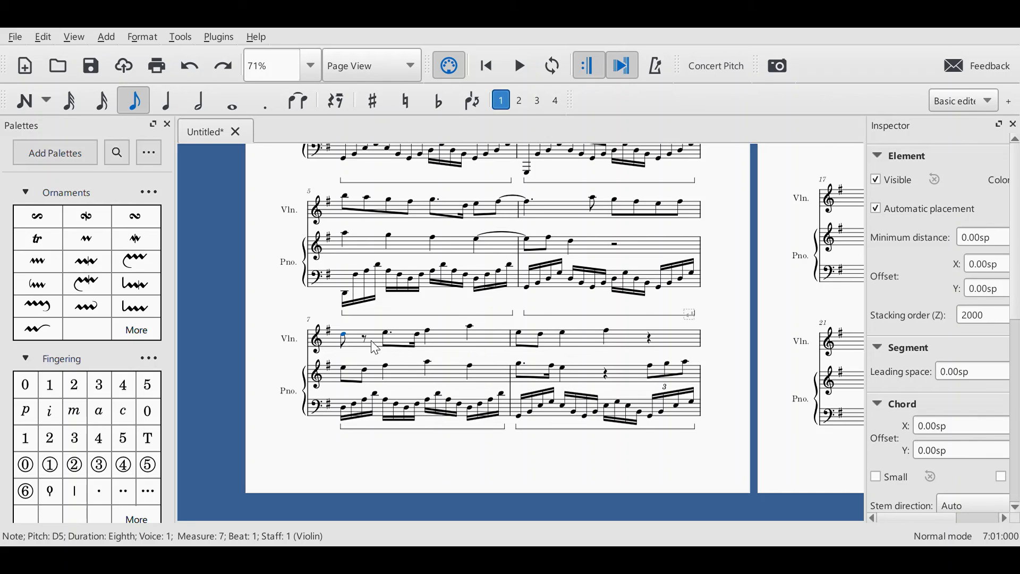
pyautogui.click(366, 339)
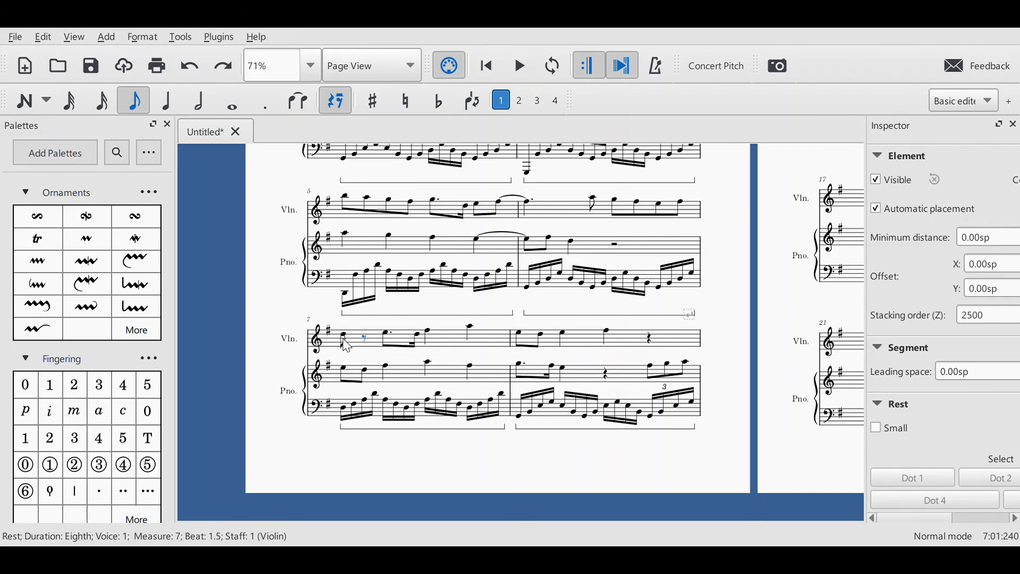
pyautogui.click(344, 339)
pyautogui.press('6')
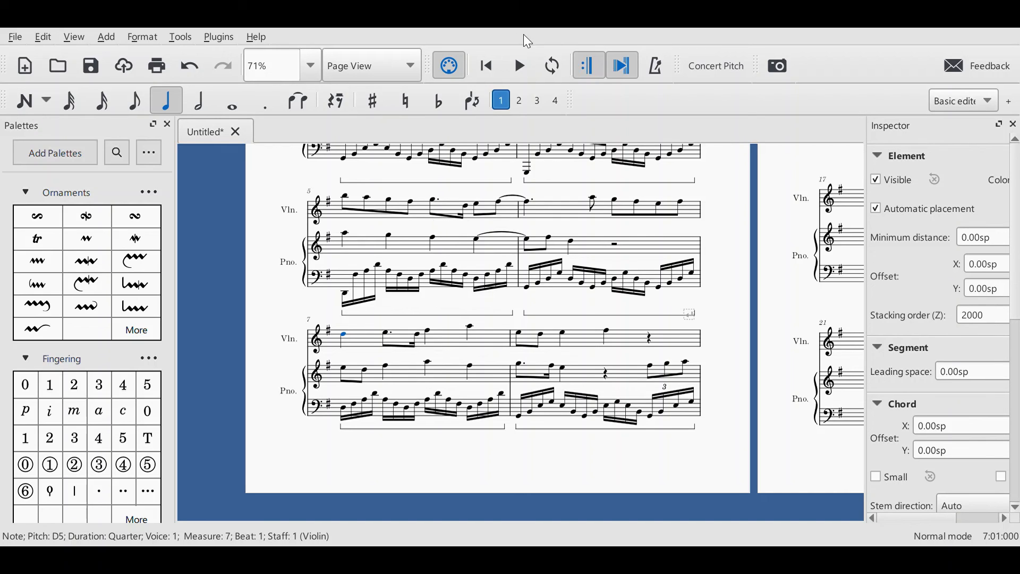
pyautogui.click(516, 61)
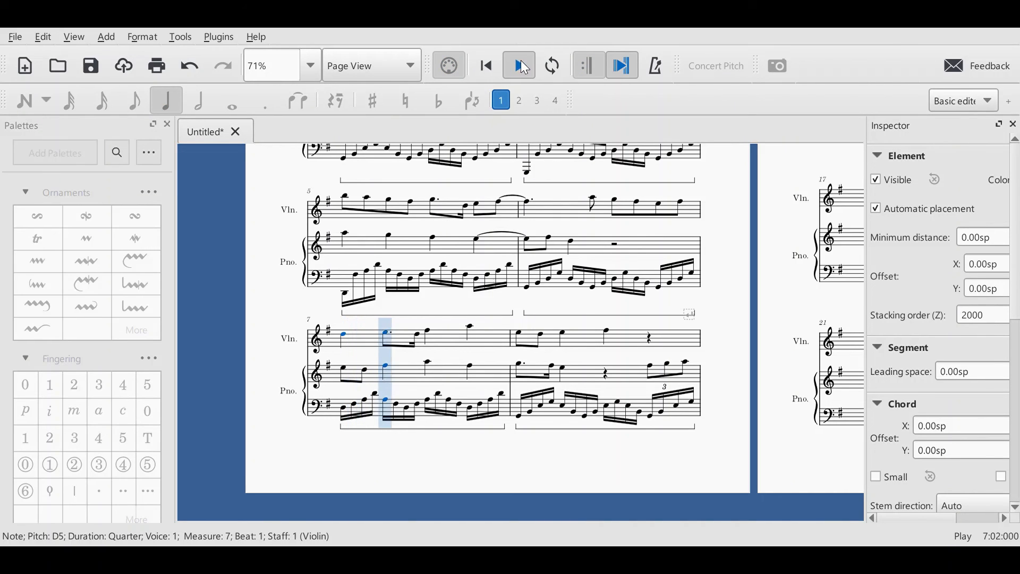
pyautogui.click(520, 60)
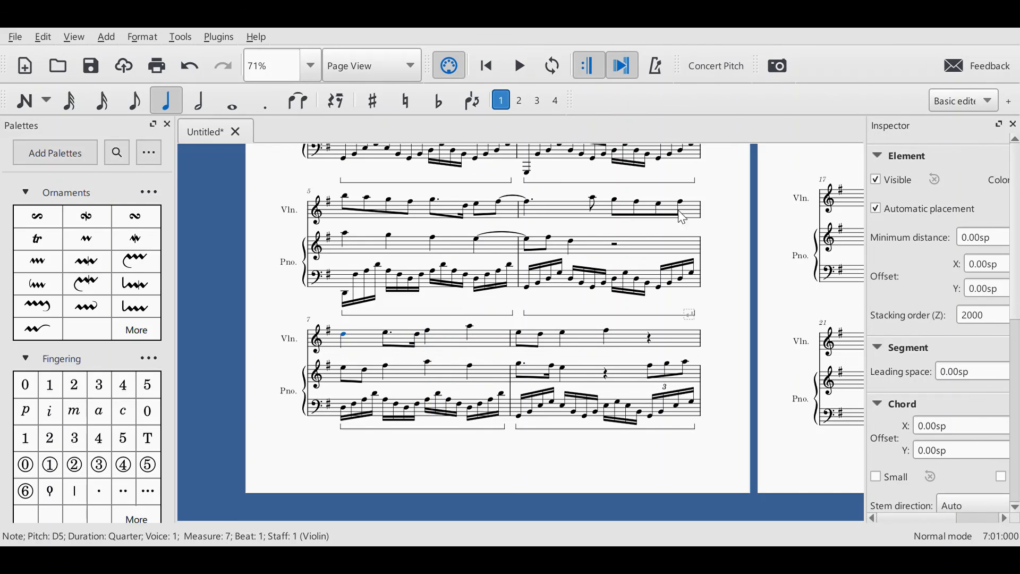
pyautogui.moveTo(739, 214); pyautogui.dragTo(742, 383)
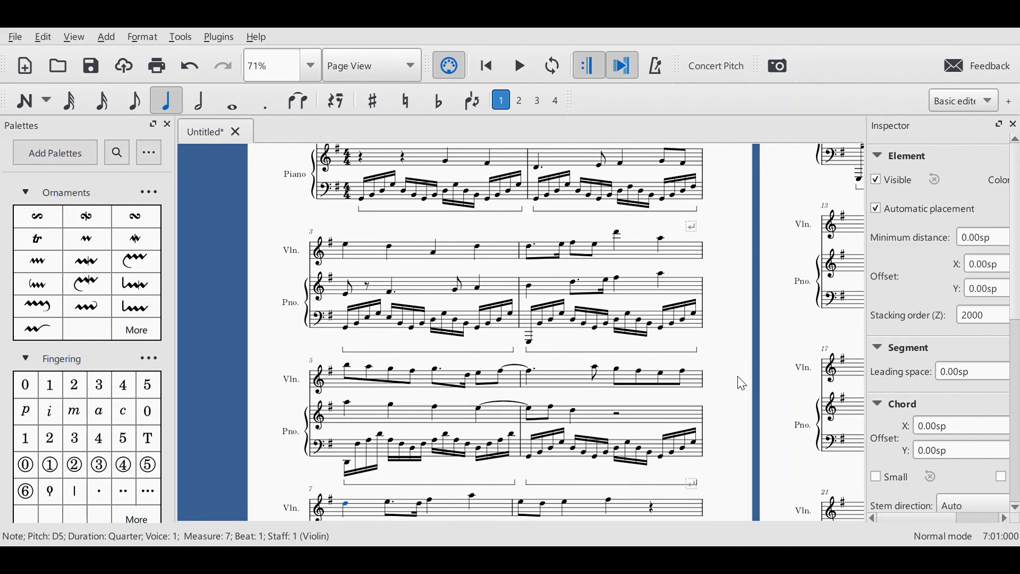